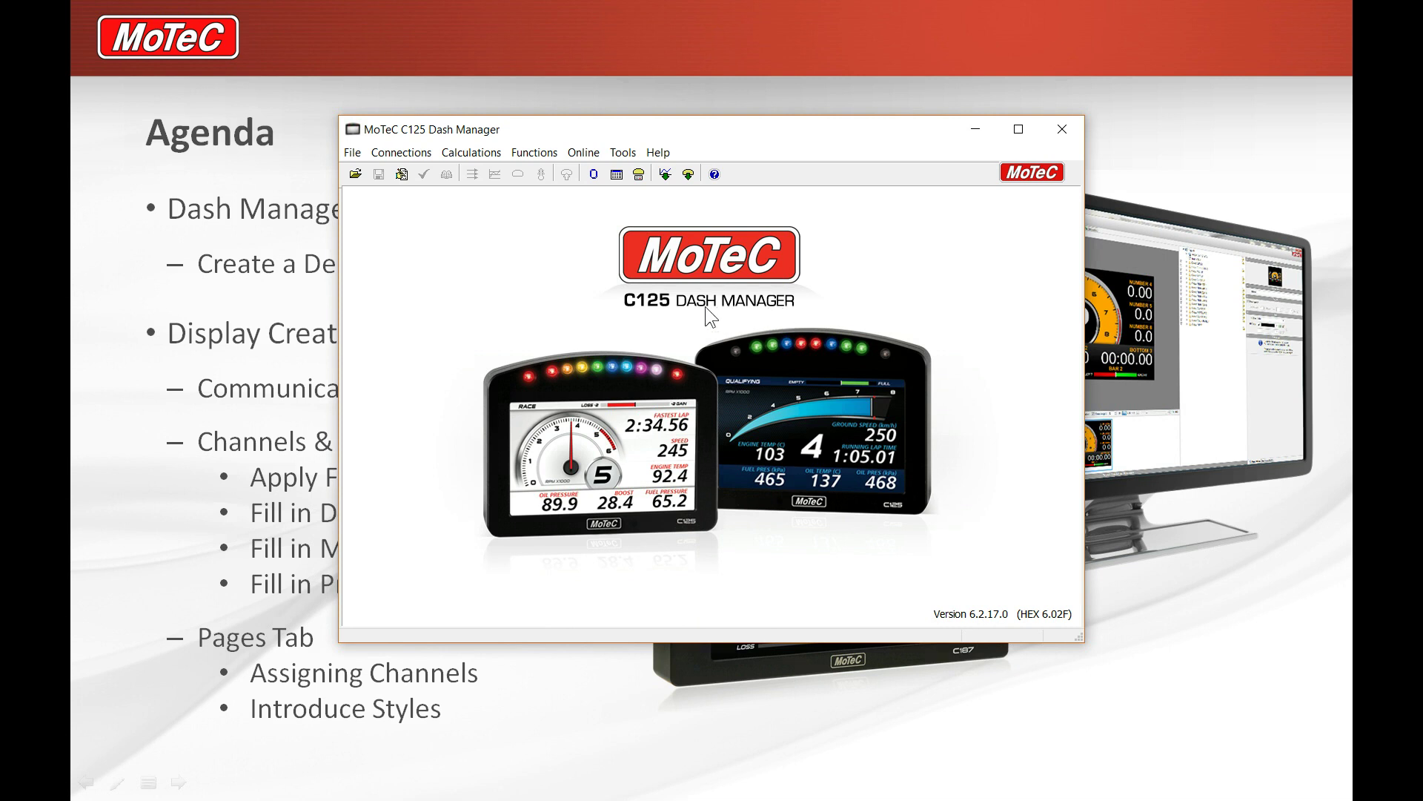
# Create a new dash configuration from the Demo template
pyautogui.click(353, 152)
pyautogui.click(376, 173)
pyautogui.click(597, 291)
pyautogui.click(651, 524)
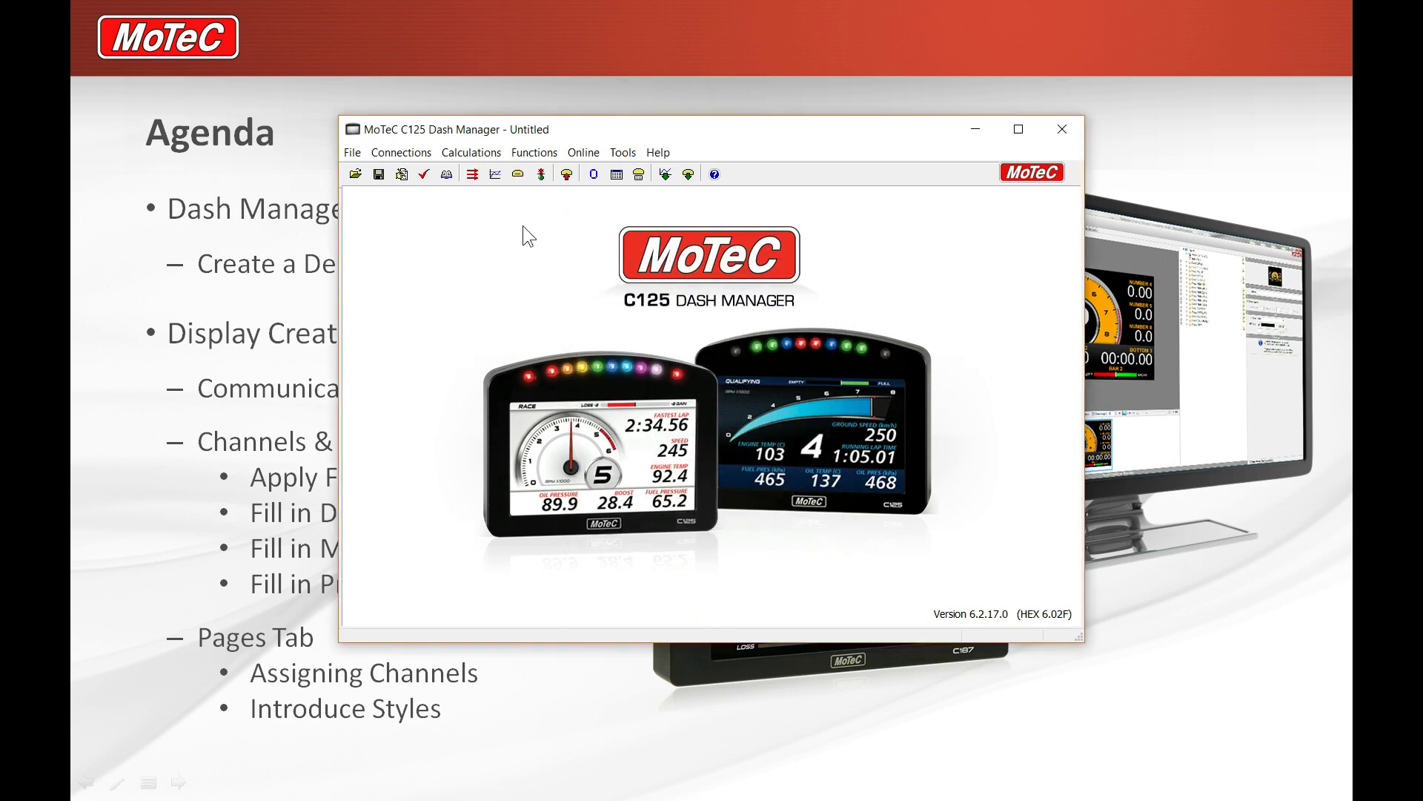
# Replace the internal display with 'Internal Display (using Display Creator)'
pyautogui.click(518, 175)
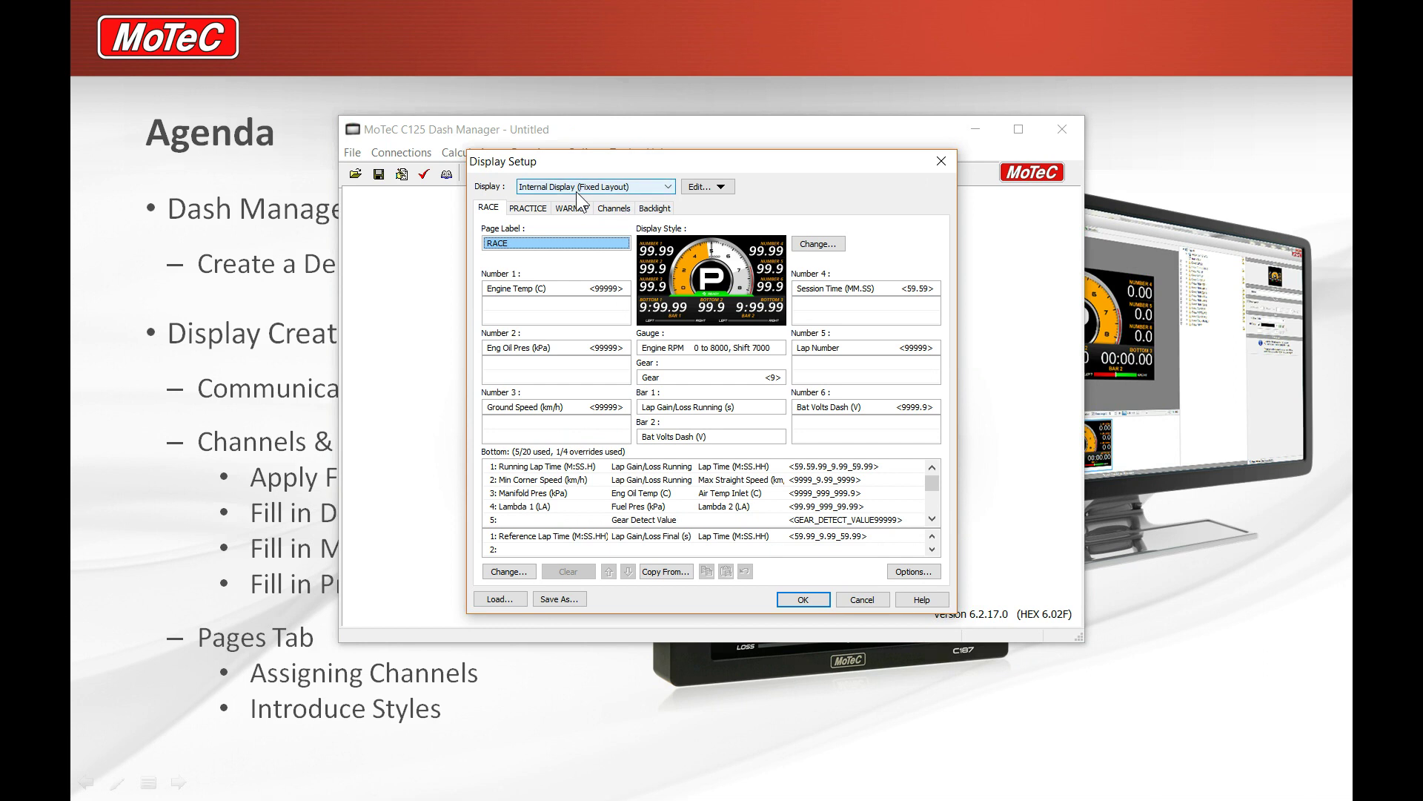
pyautogui.click(708, 187)
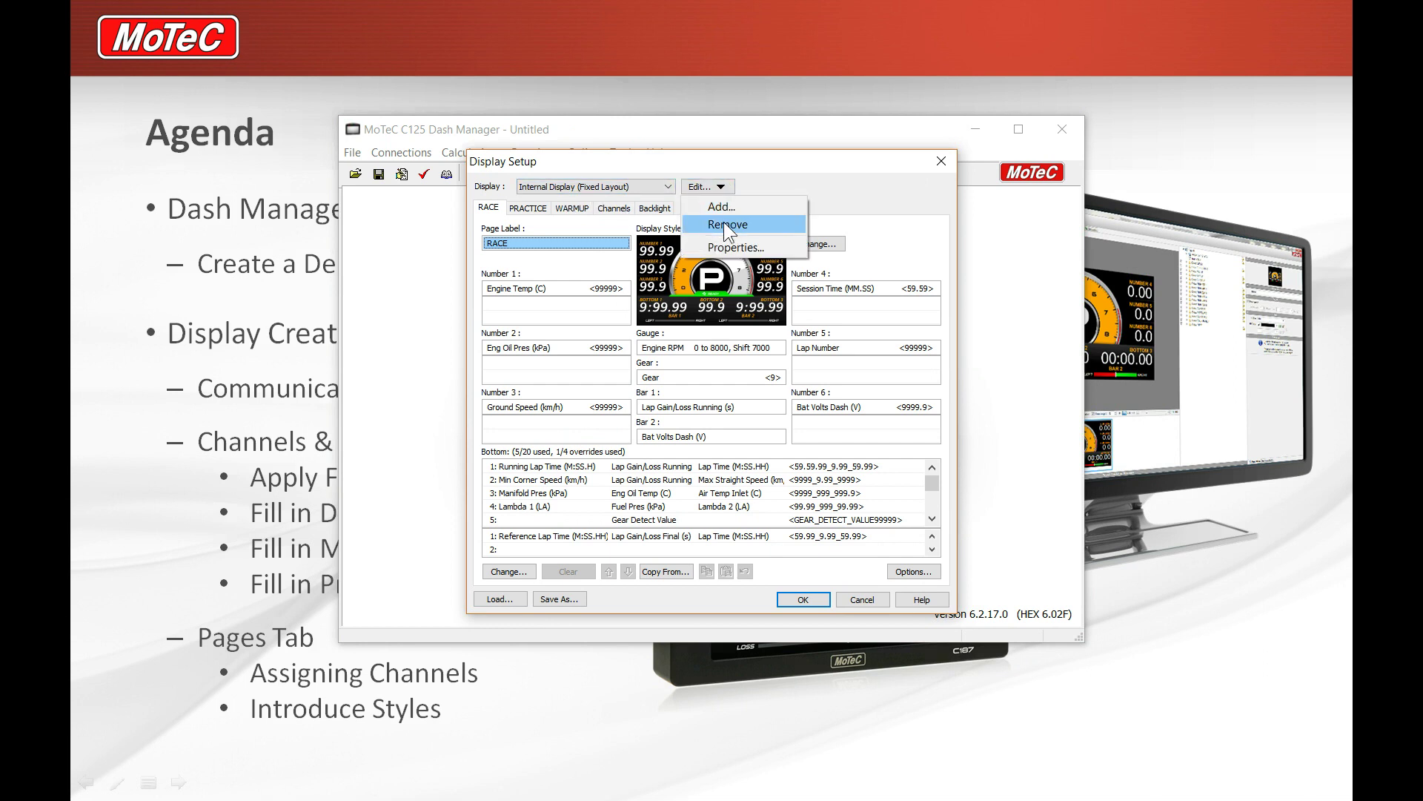
pyautogui.click(725, 226)
pyautogui.click(771, 458)
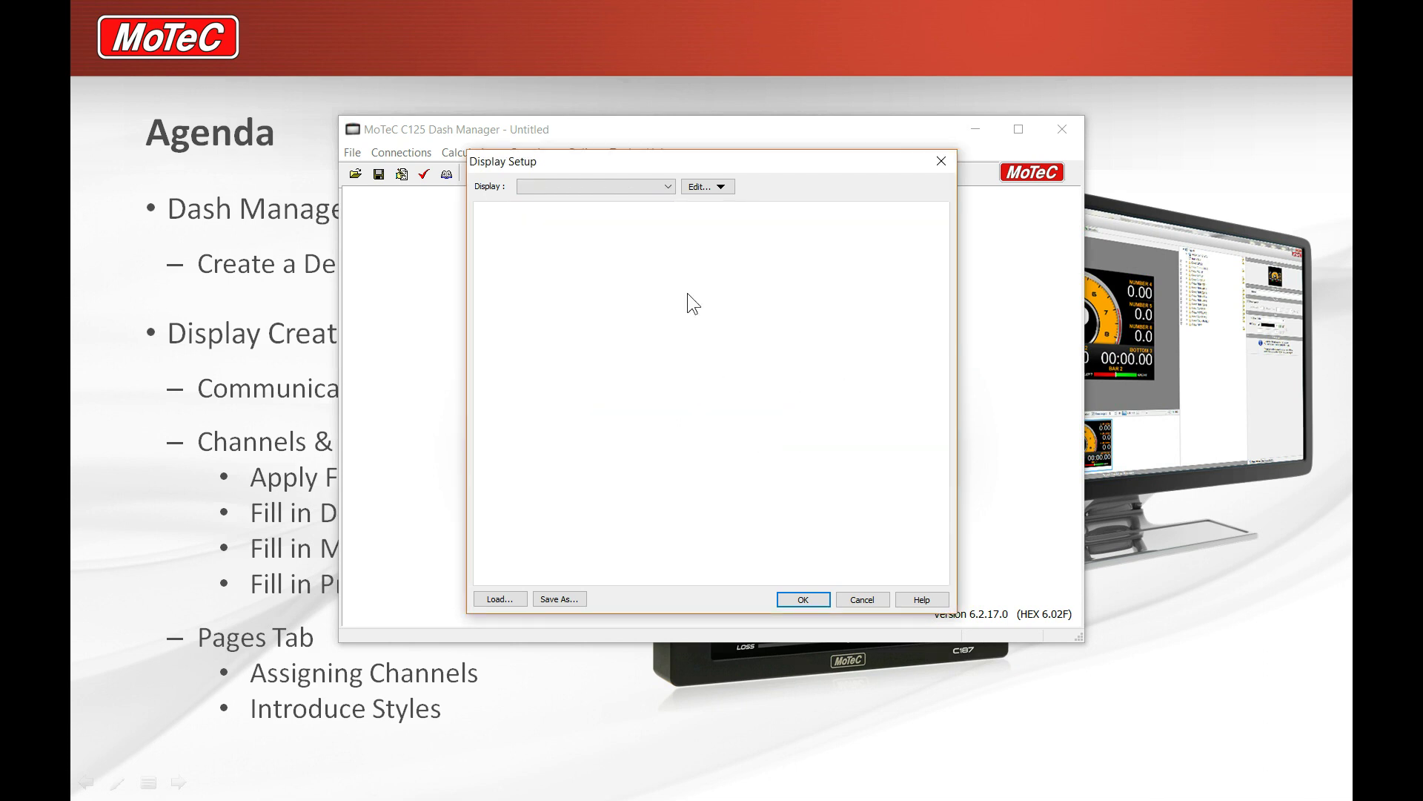
pyautogui.click(708, 187)
pyautogui.click(712, 208)
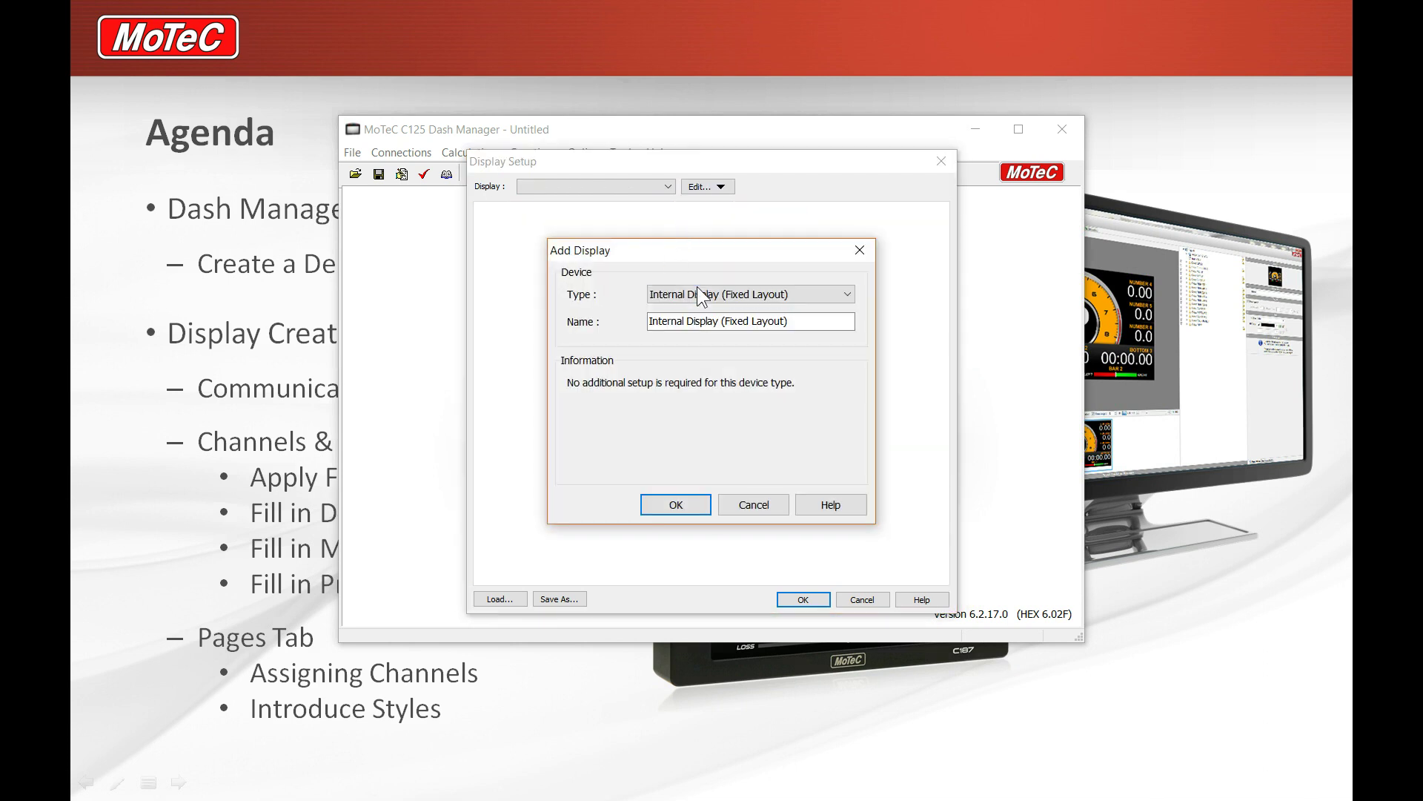
pyautogui.click(708, 293)
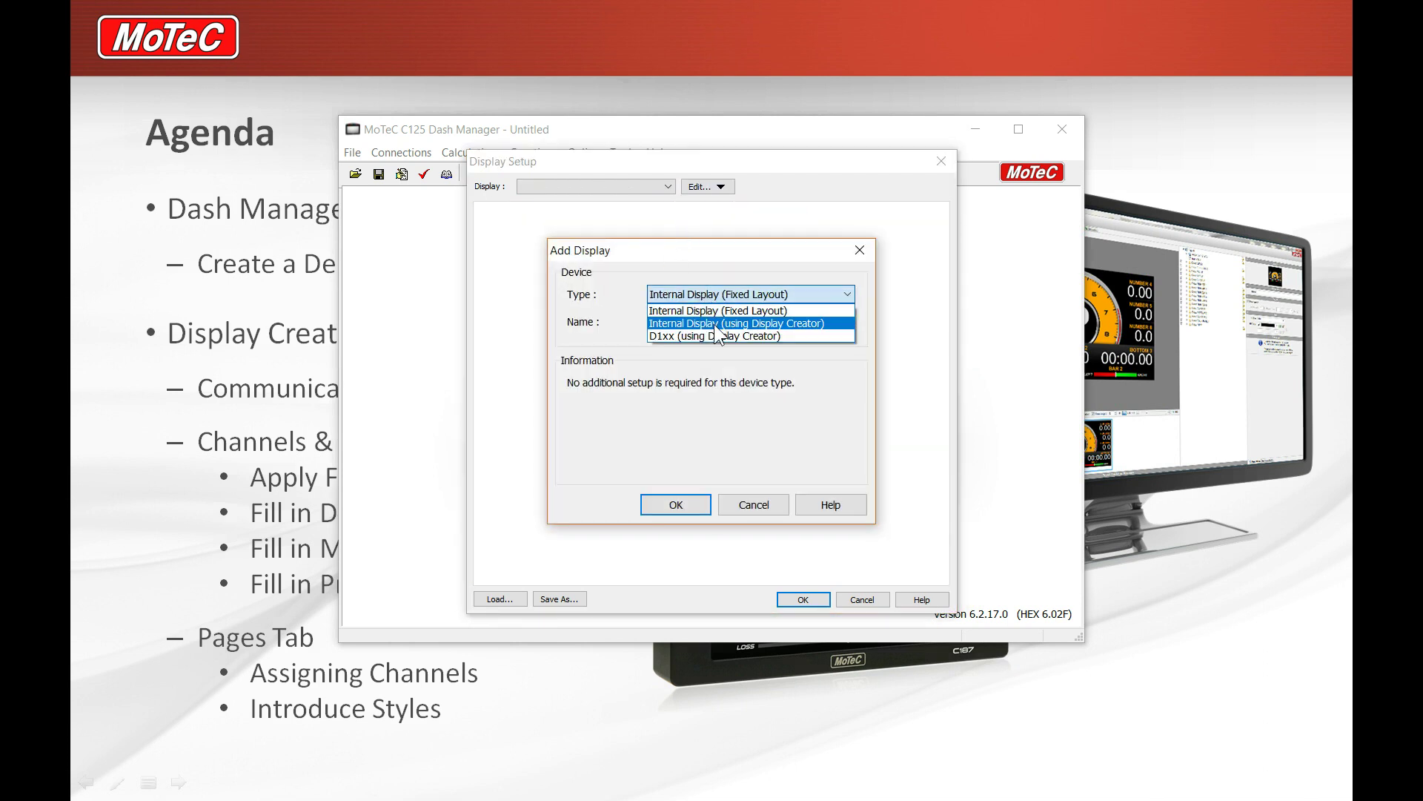
pyautogui.click(715, 326)
pyautogui.click(685, 503)
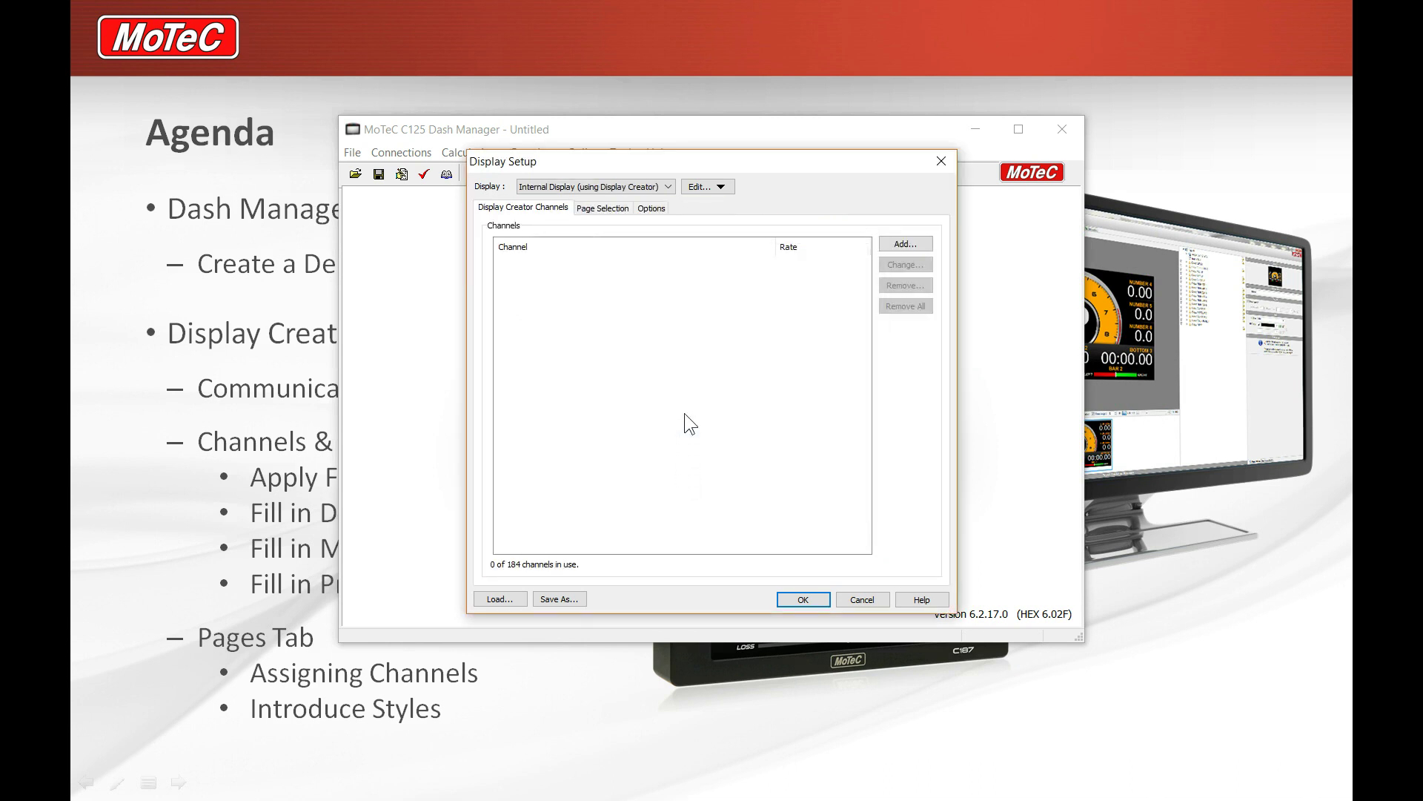
# Enable the Display Page output channel under Page Selection and apply
pyautogui.click(616, 213)
pyautogui.click(496, 375)
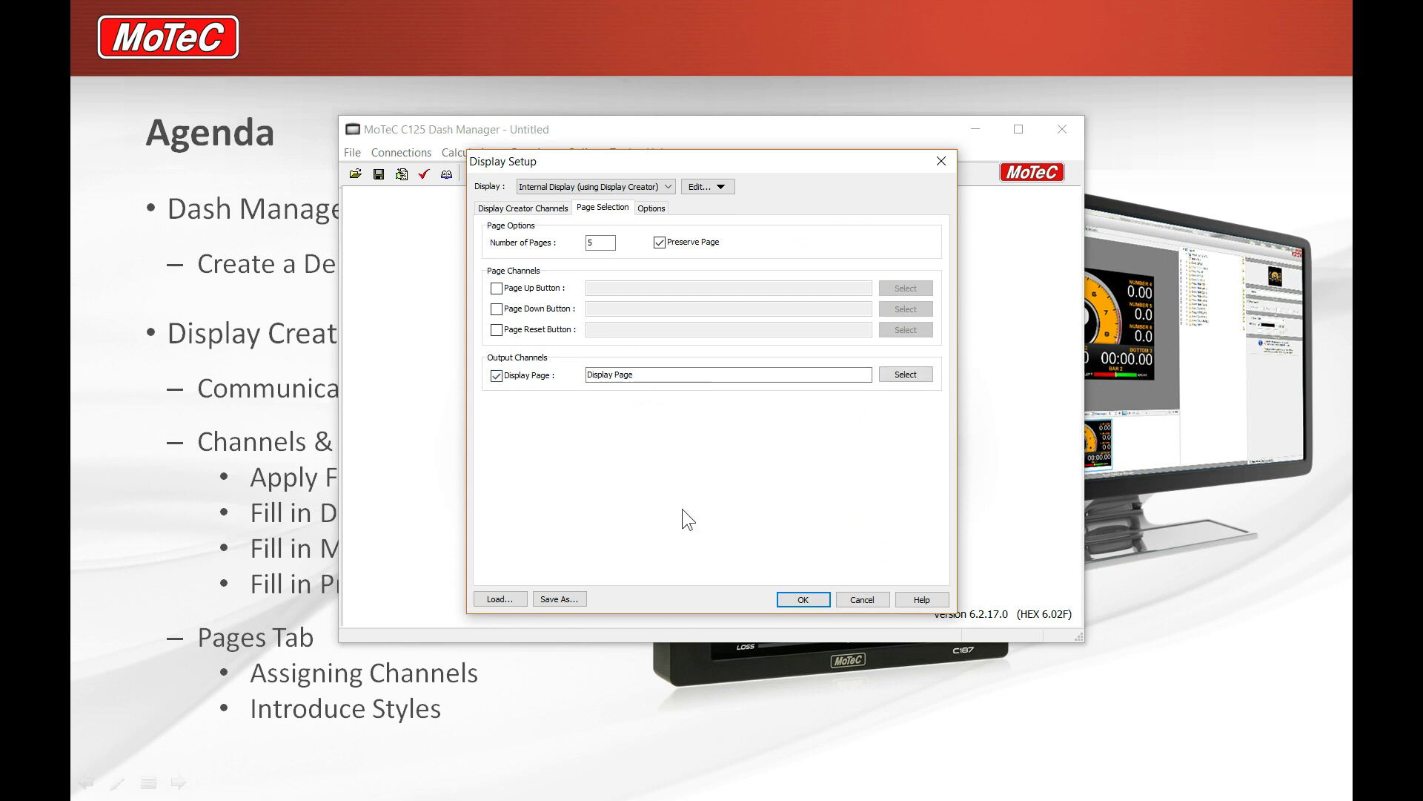
pyautogui.click(815, 601)
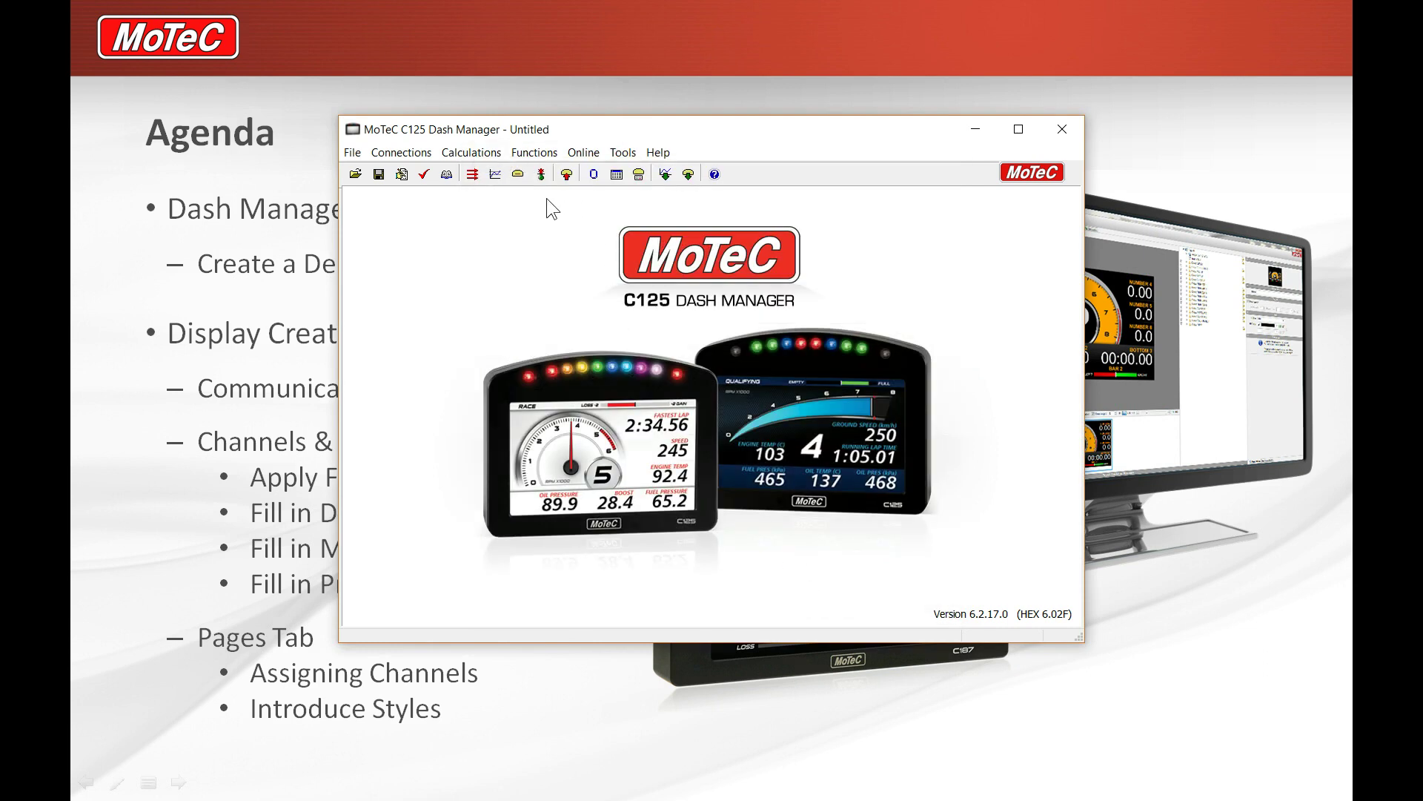
# Add every channel from 5V Aux Supply through Warning Light to the display
pyautogui.click(518, 175)
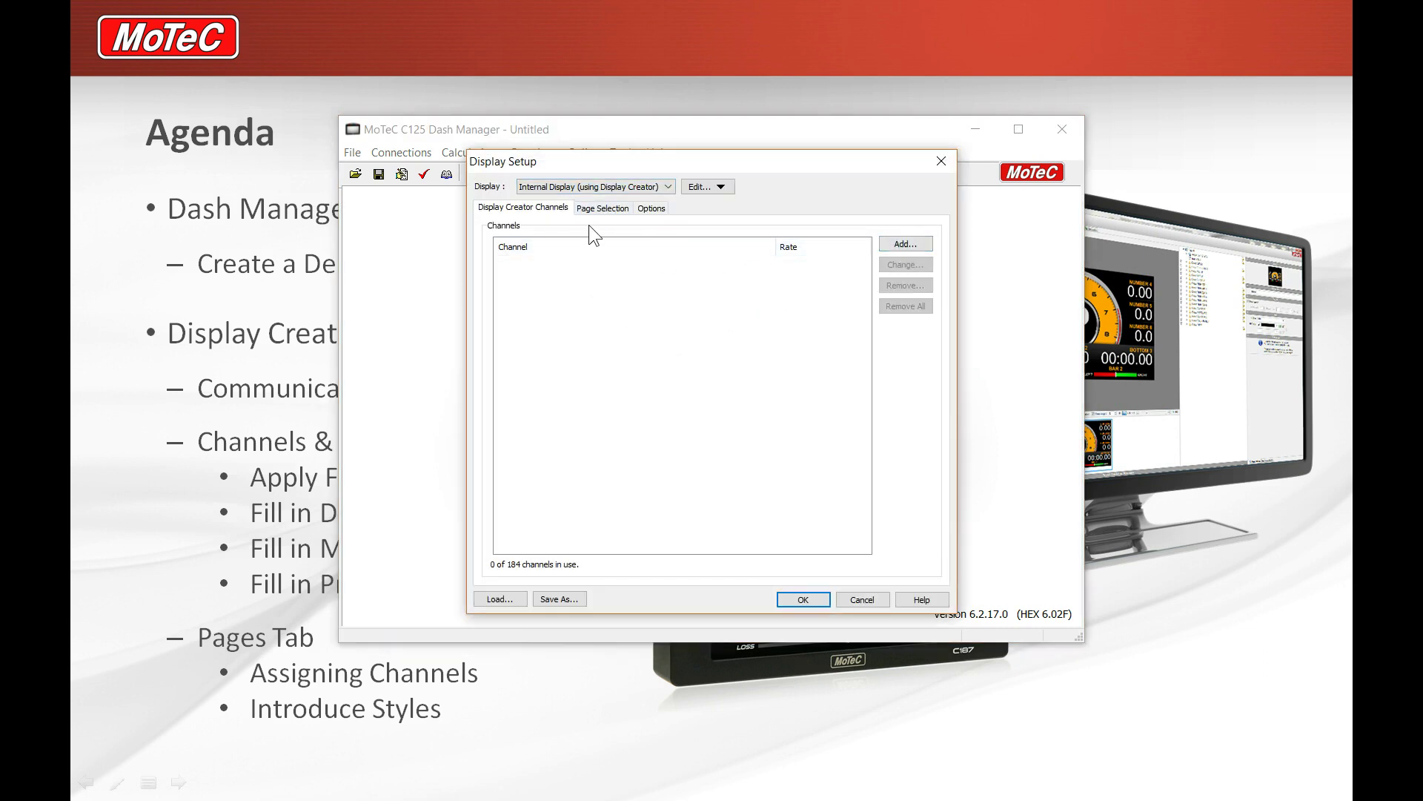
pyautogui.click(906, 244)
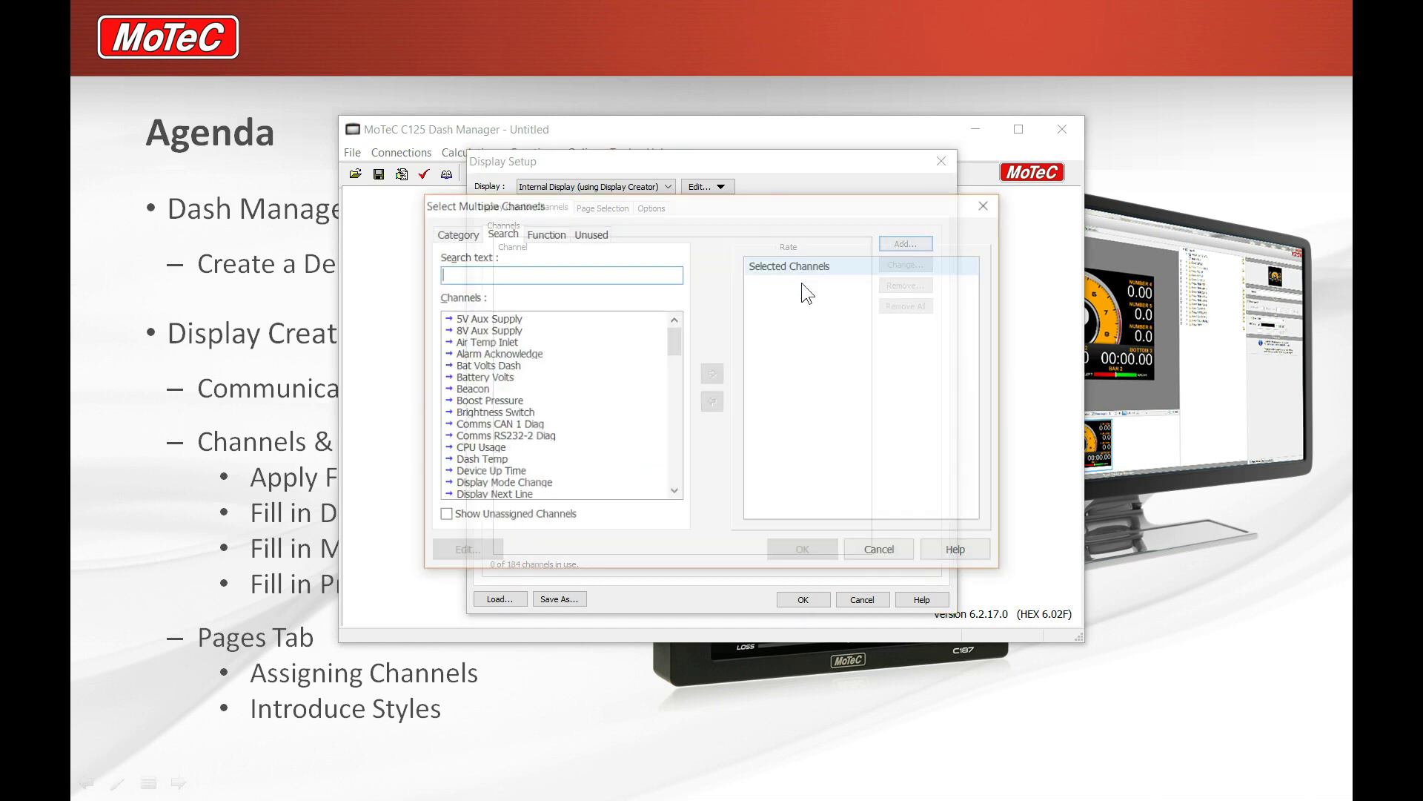
pyautogui.click(512, 318)
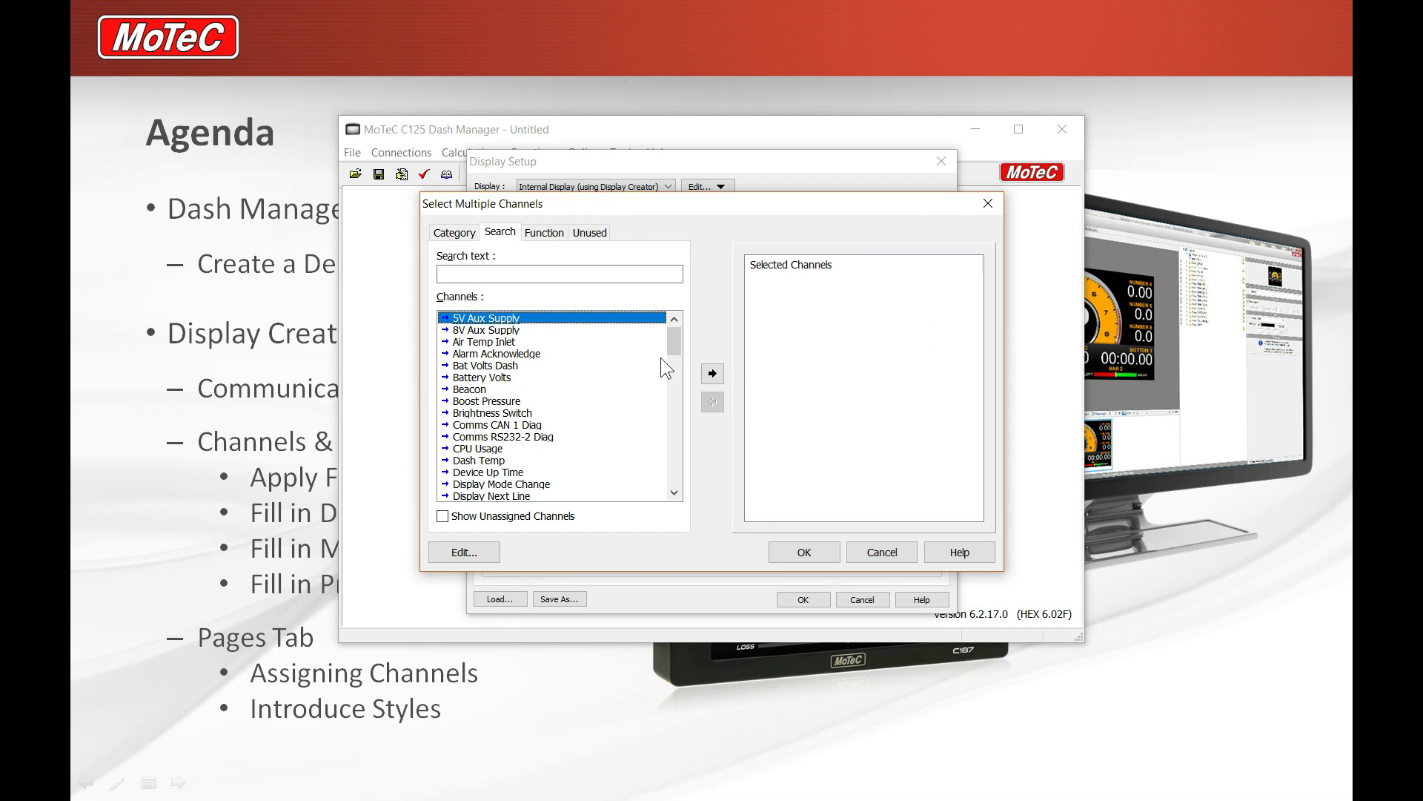
pyautogui.press('Return')
pyautogui.press('Return')
pyautogui.press('Return')
pyautogui.press('Return')
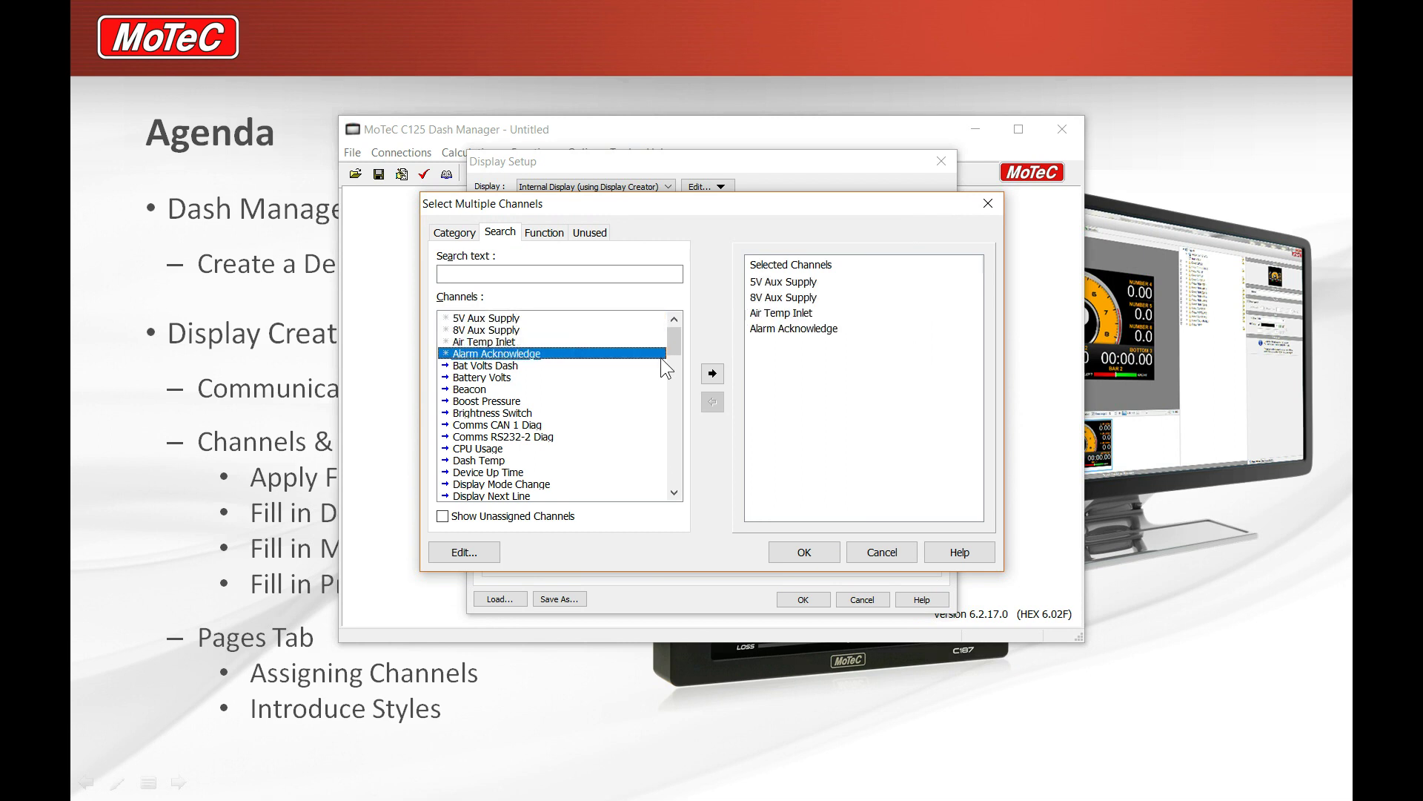
pyautogui.press('Return')
pyautogui.press('Return')
pyautogui.press('Return')
pyautogui.press('Return')
pyautogui.press('Return')
pyautogui.press('Return')
pyautogui.press('Return')
pyautogui.press('Return')
pyautogui.press('Return')
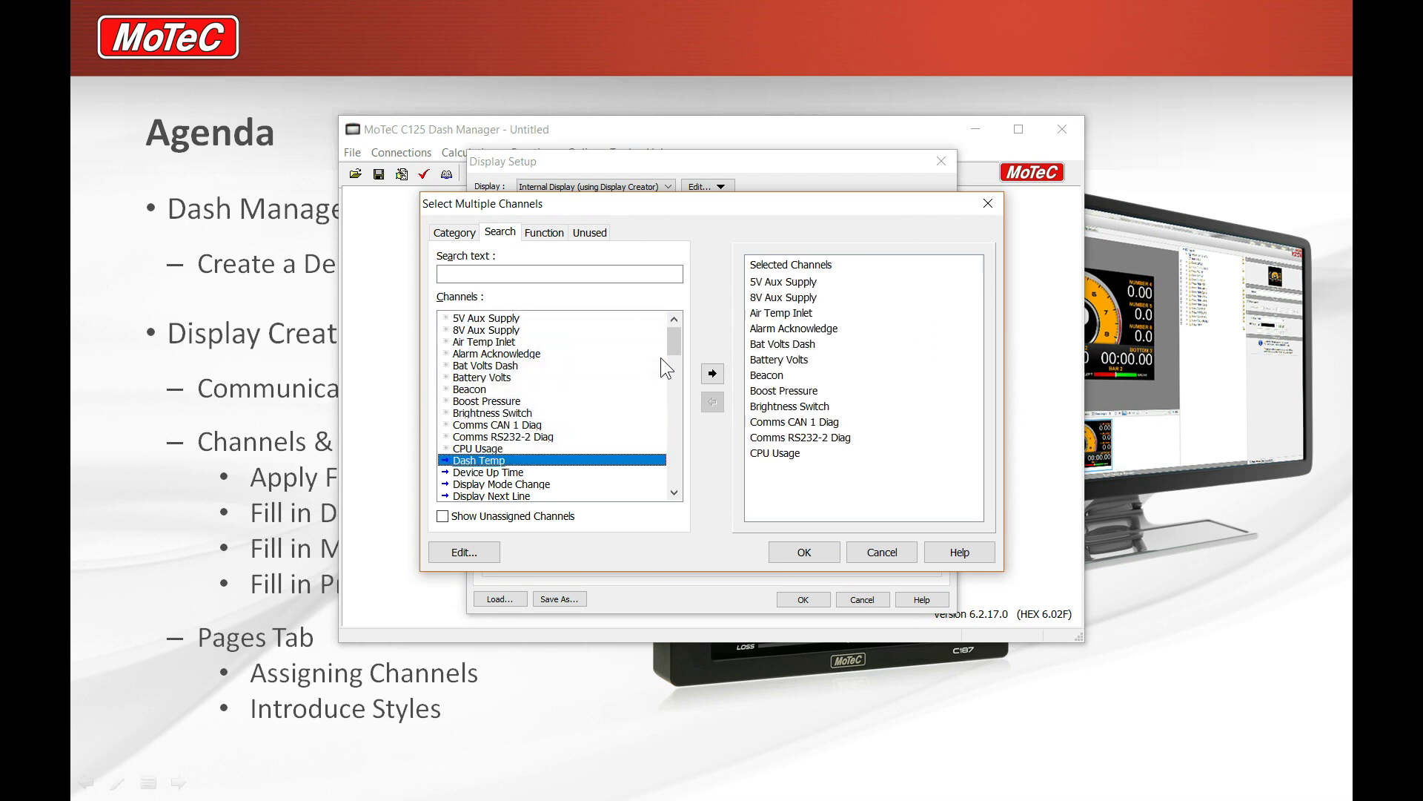
pyautogui.press('Return')
pyautogui.press('Return')
pyautogui.press('Return')
pyautogui.press('Return')
pyautogui.press('Return')
pyautogui.press('Return')
pyautogui.press('Return')
pyautogui.press('Return')
pyautogui.press('Return')
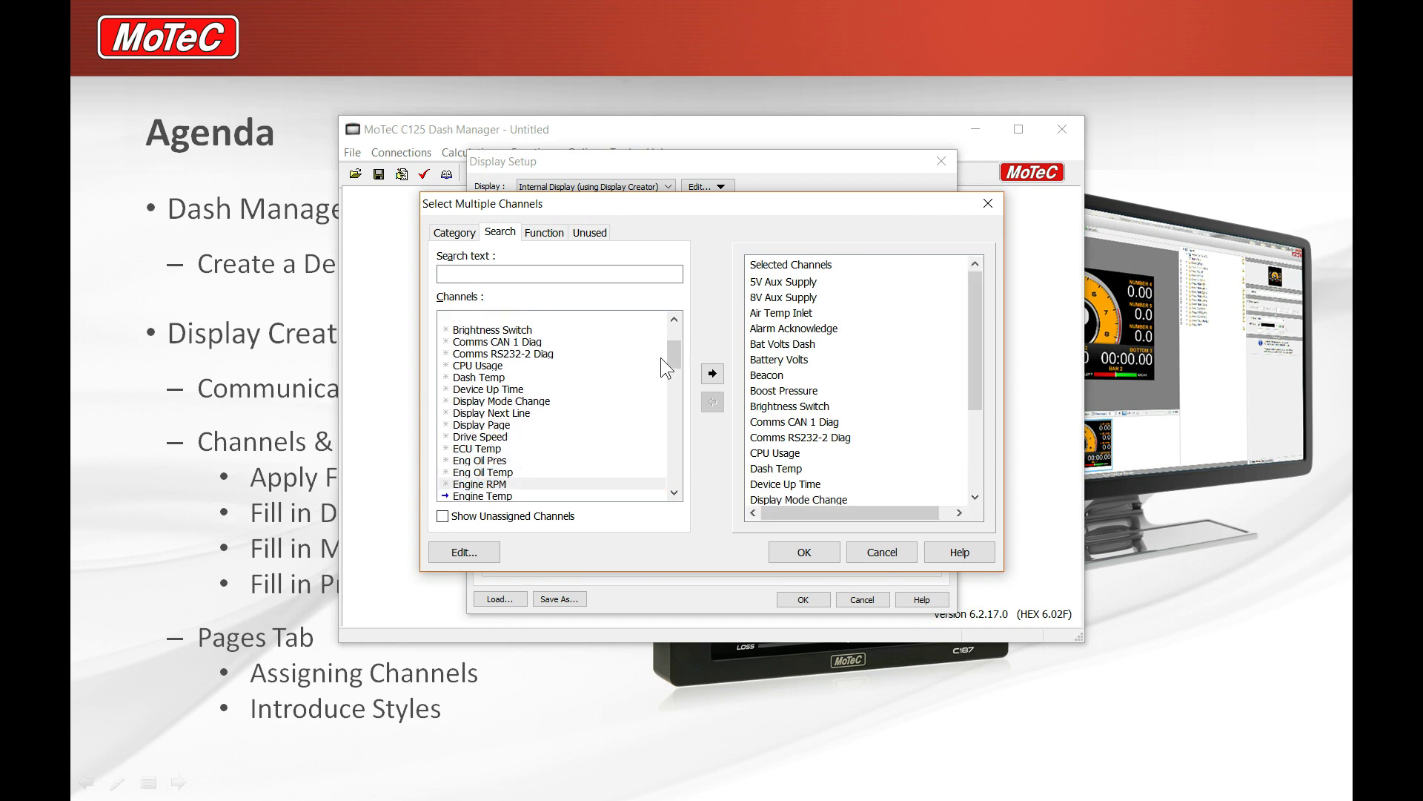
pyautogui.press('Return')
pyautogui.press('Return')
pyautogui.press('Return')
pyautogui.press('Return')
pyautogui.press('Return')
pyautogui.press('Return')
pyautogui.press('Return')
pyautogui.press('Return')
pyautogui.press('Return')
pyautogui.press('Return')
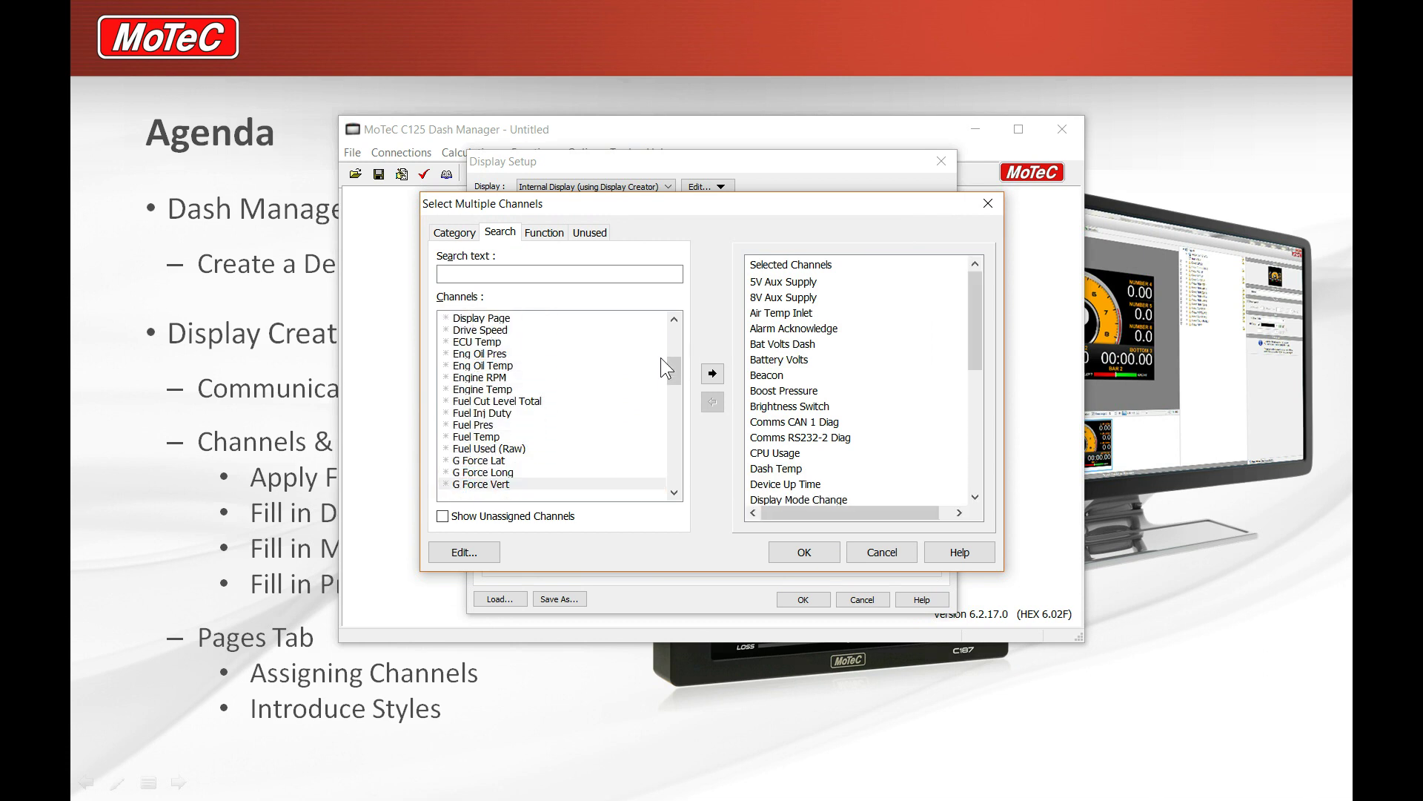
pyautogui.press('Return')
pyautogui.press('Return')
pyautogui.press('Return')
pyautogui.press('Return')
pyautogui.press('Return')
pyautogui.press('Return')
pyautogui.press('Return')
pyautogui.press('Return')
pyautogui.press('Return')
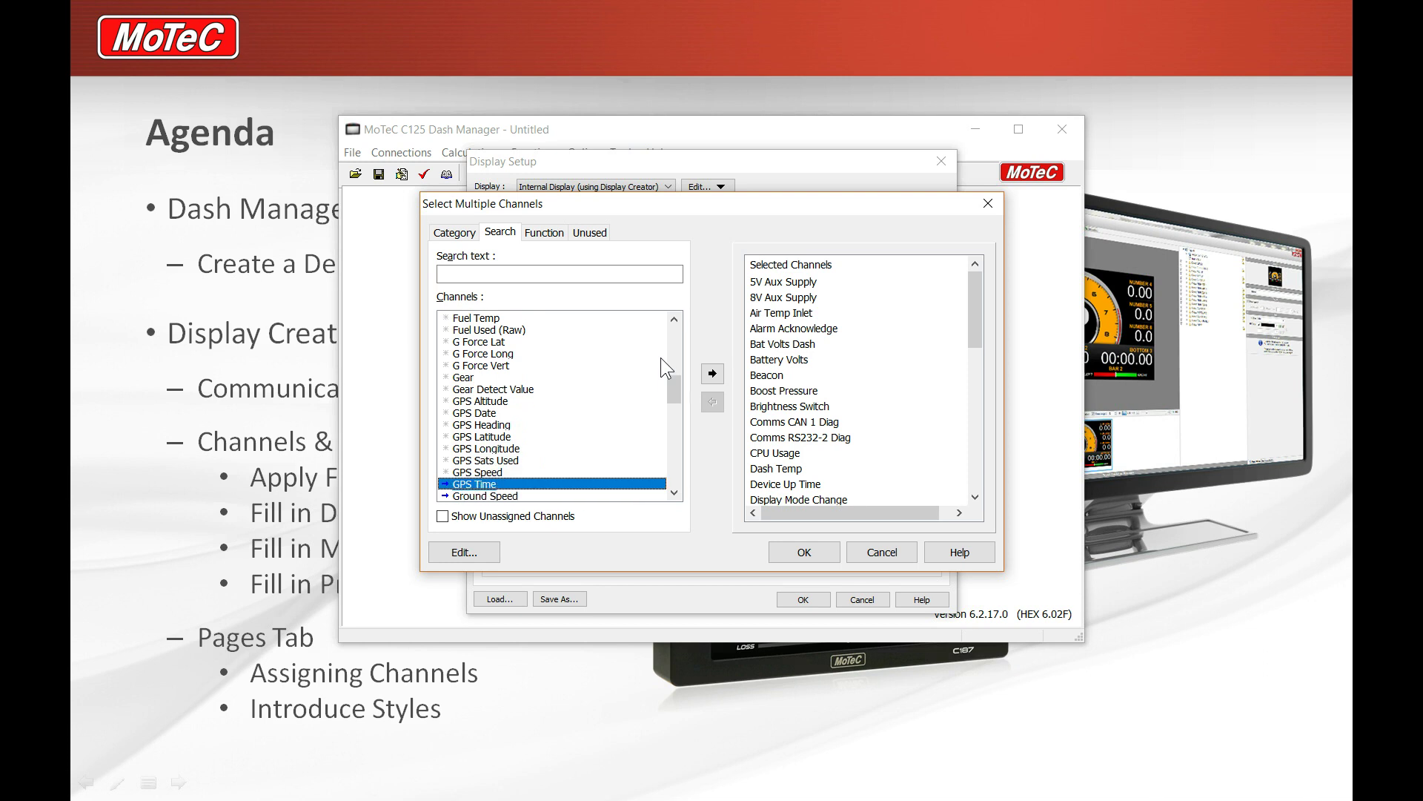
pyautogui.press('Return')
pyautogui.press('Return')
pyautogui.press('Return')
pyautogui.press('Return')
pyautogui.press('Return')
pyautogui.press('Return')
pyautogui.press('Return')
pyautogui.press('Return')
pyautogui.press('Return')
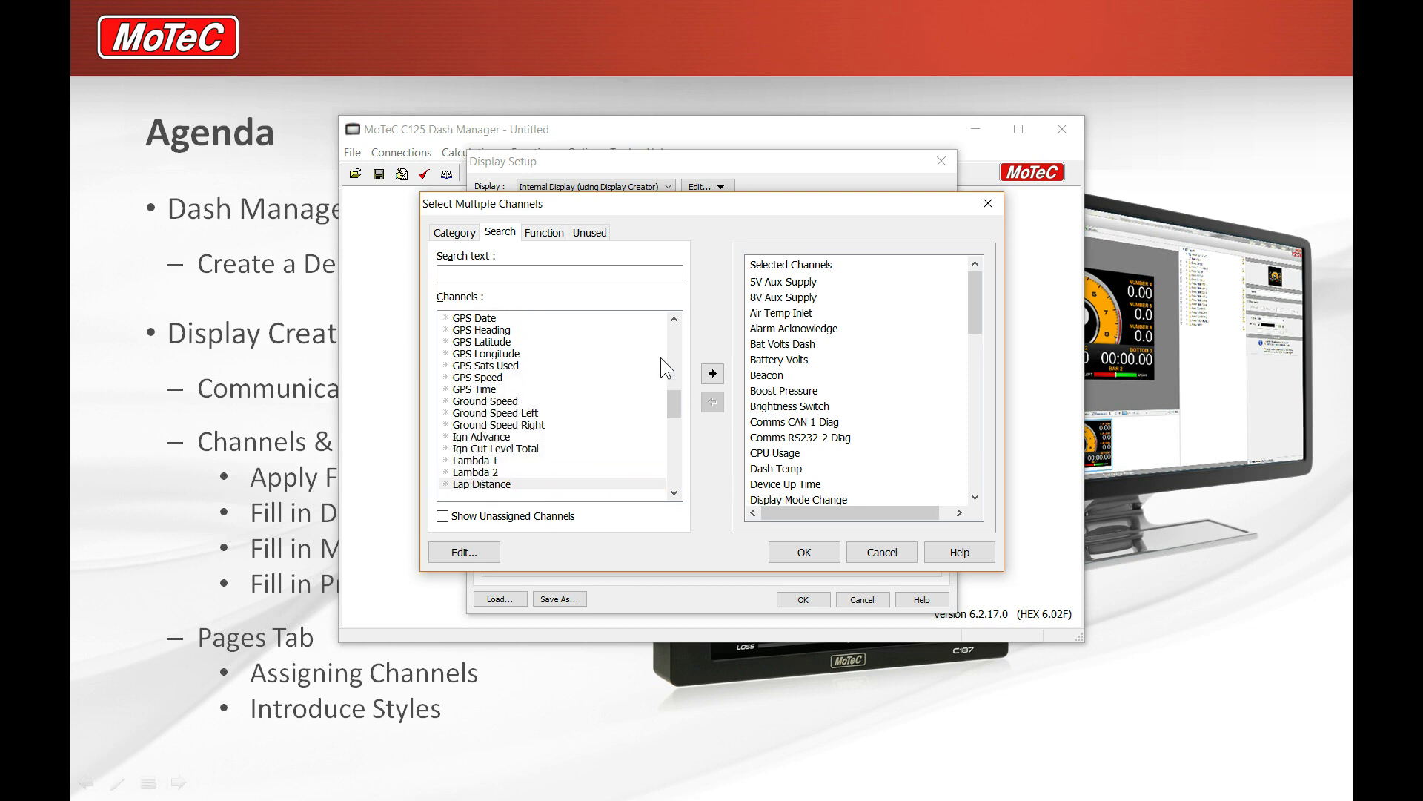
pyautogui.press('Return')
pyautogui.press('Return')
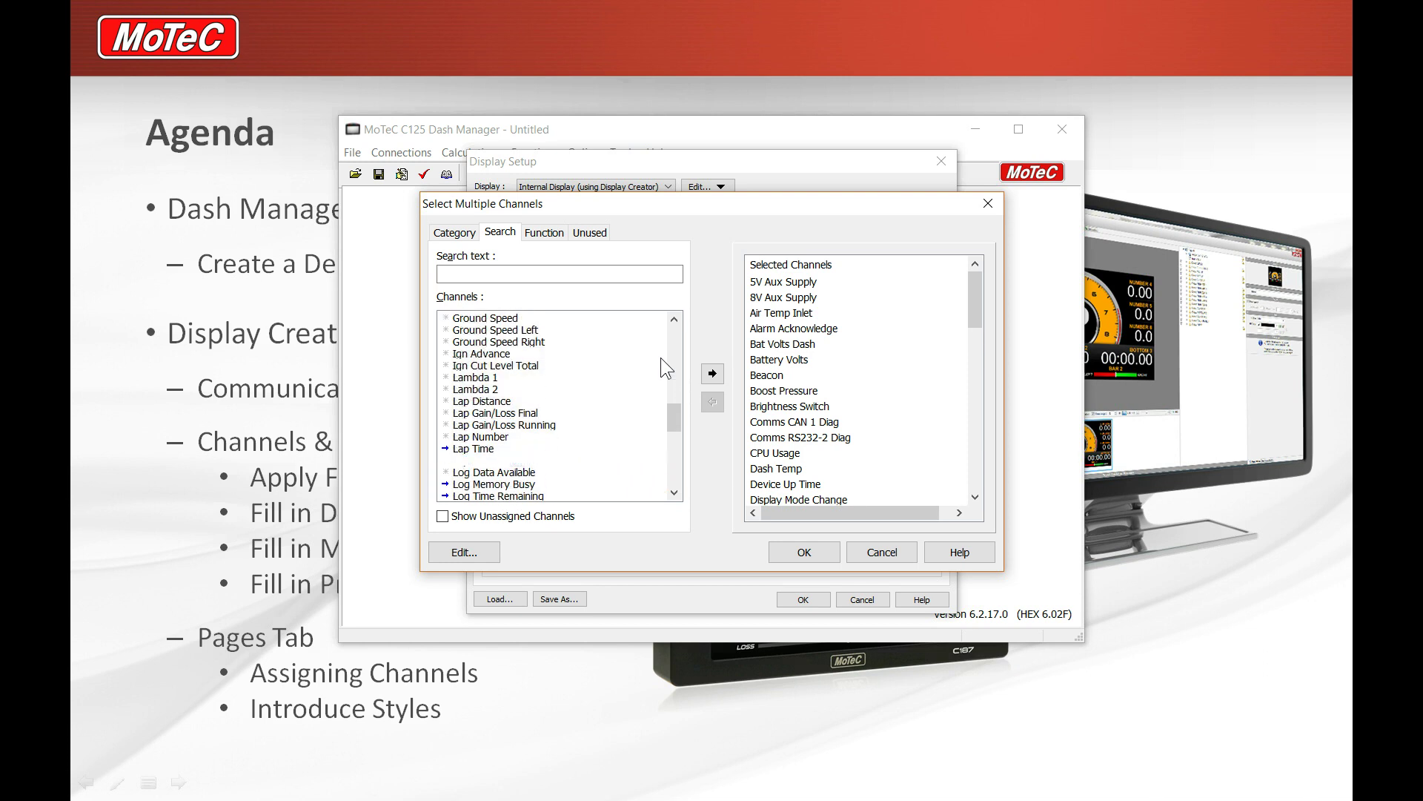
pyautogui.press('Return')
pyautogui.press('Return')
pyautogui.press('Return')
pyautogui.press('Return')
pyautogui.press('Return')
pyautogui.press('Return')
pyautogui.press('Return')
pyautogui.press('Return')
pyautogui.press('Return')
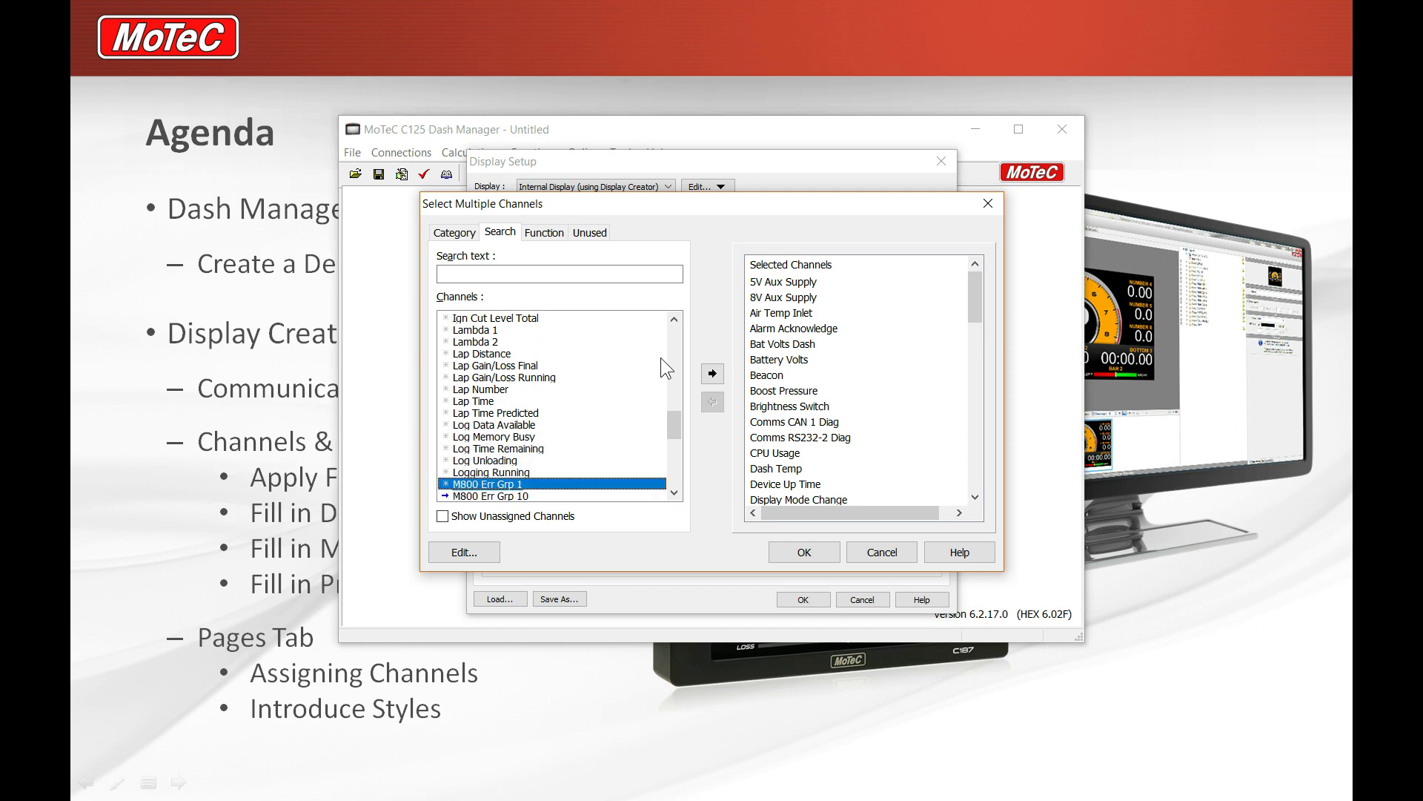
pyautogui.press('Return')
pyautogui.press('Return')
pyautogui.press('Return')
pyautogui.press('Return')
pyautogui.press('Return')
pyautogui.press('Return')
pyautogui.press('Return')
pyautogui.press('Return')
pyautogui.press('Return')
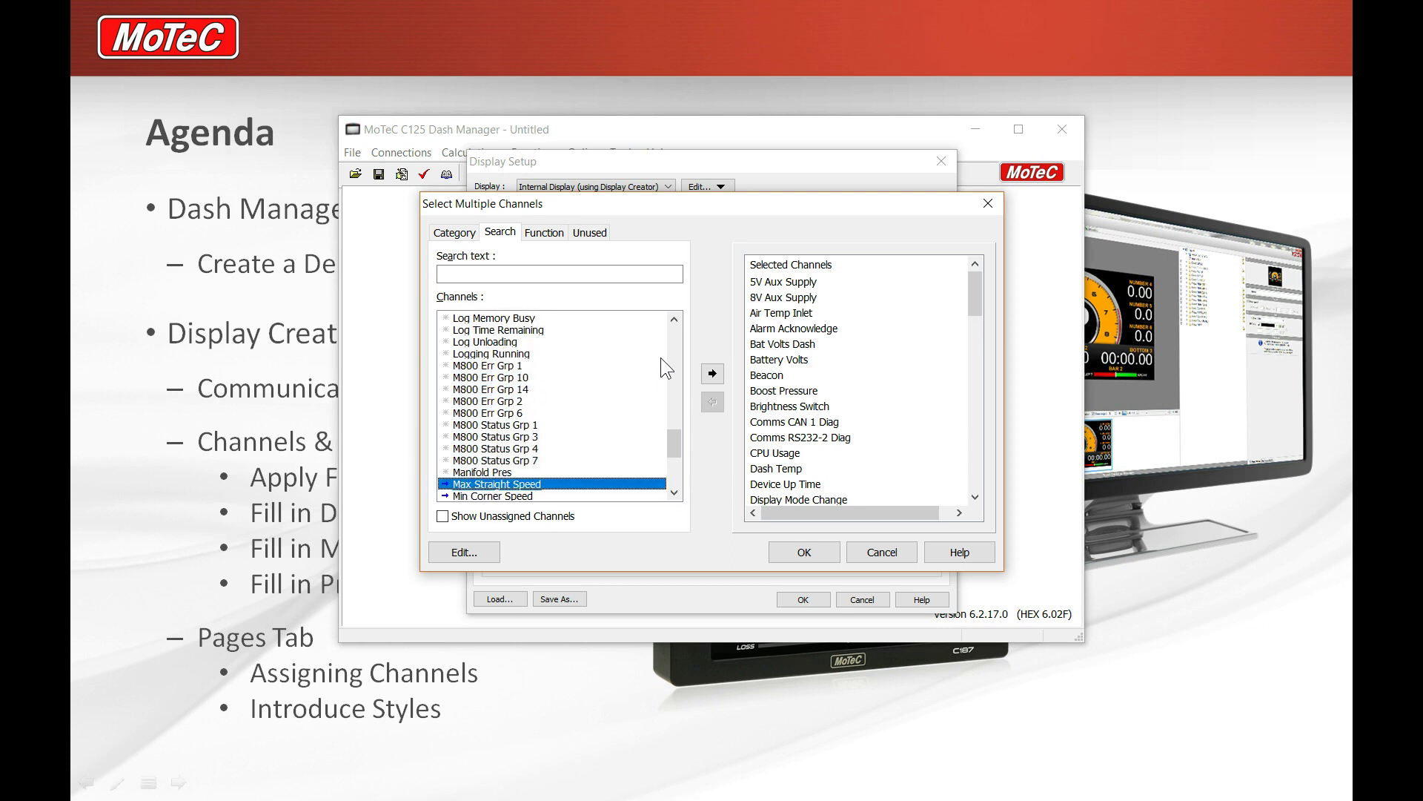
pyautogui.press('Return')
pyautogui.press('Return')
pyautogui.press('Return')
pyautogui.press('Return')
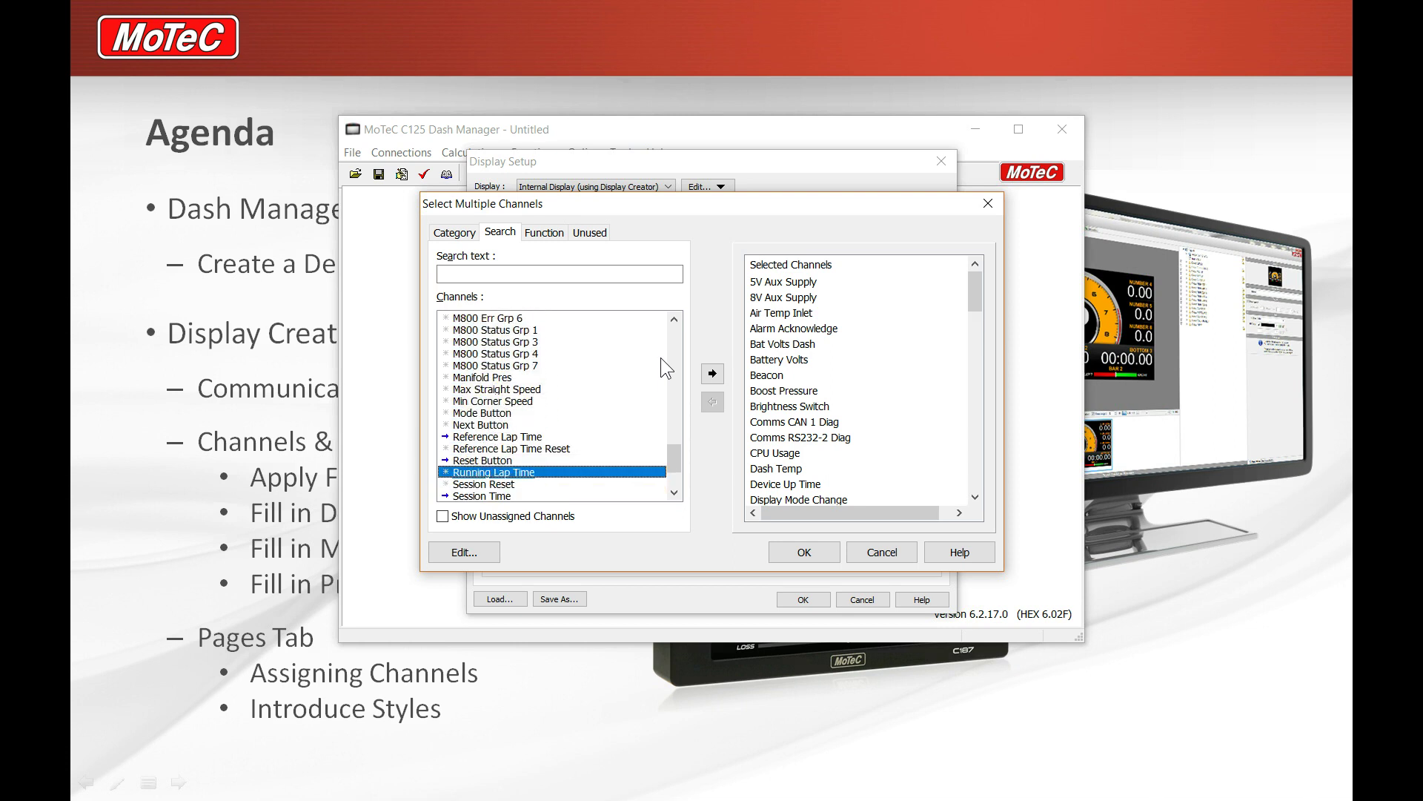
pyautogui.press('Return')
pyautogui.press('Return')
pyautogui.press('Return')
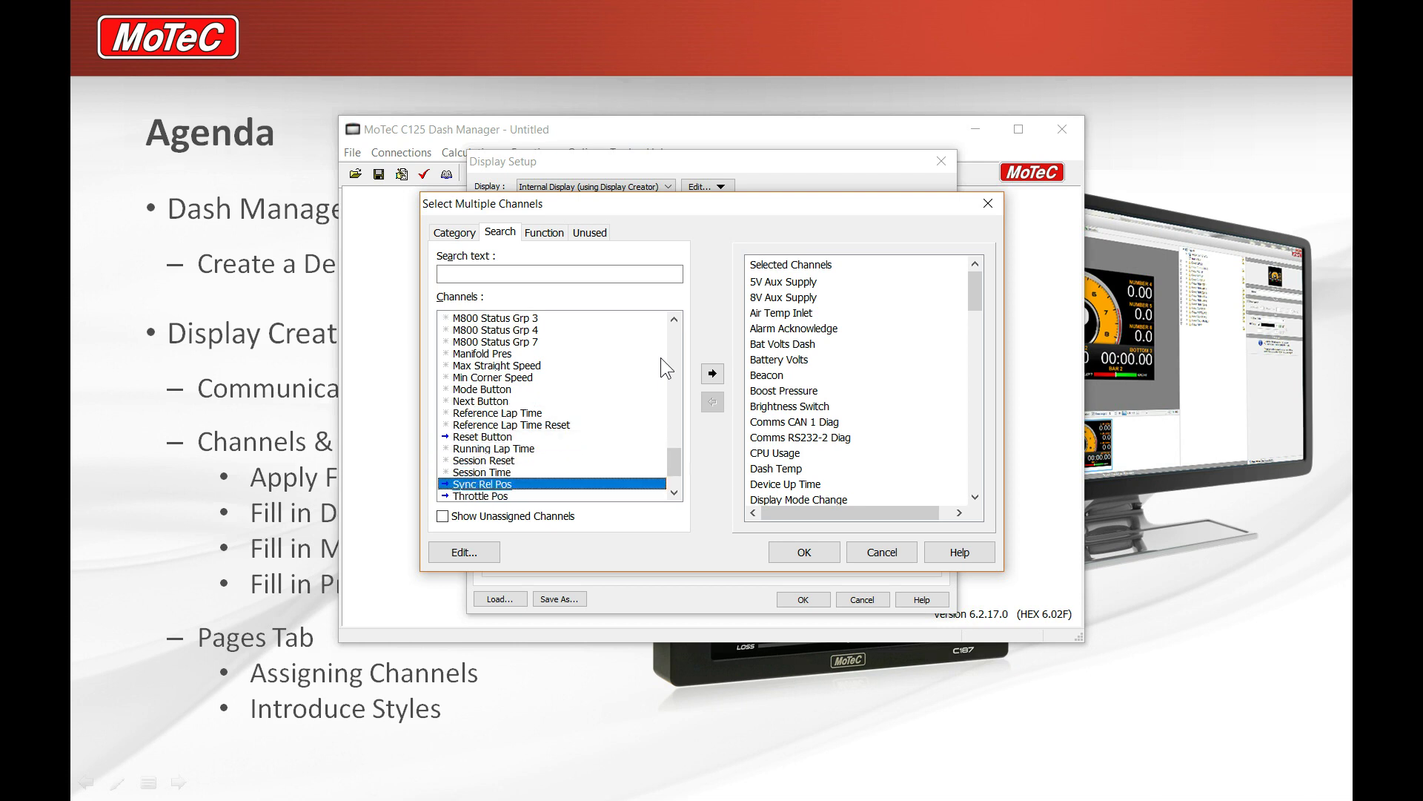
pyautogui.press('Return')
pyautogui.press('Return')
pyautogui.press('Return')
pyautogui.press('Return')
pyautogui.press('Return')
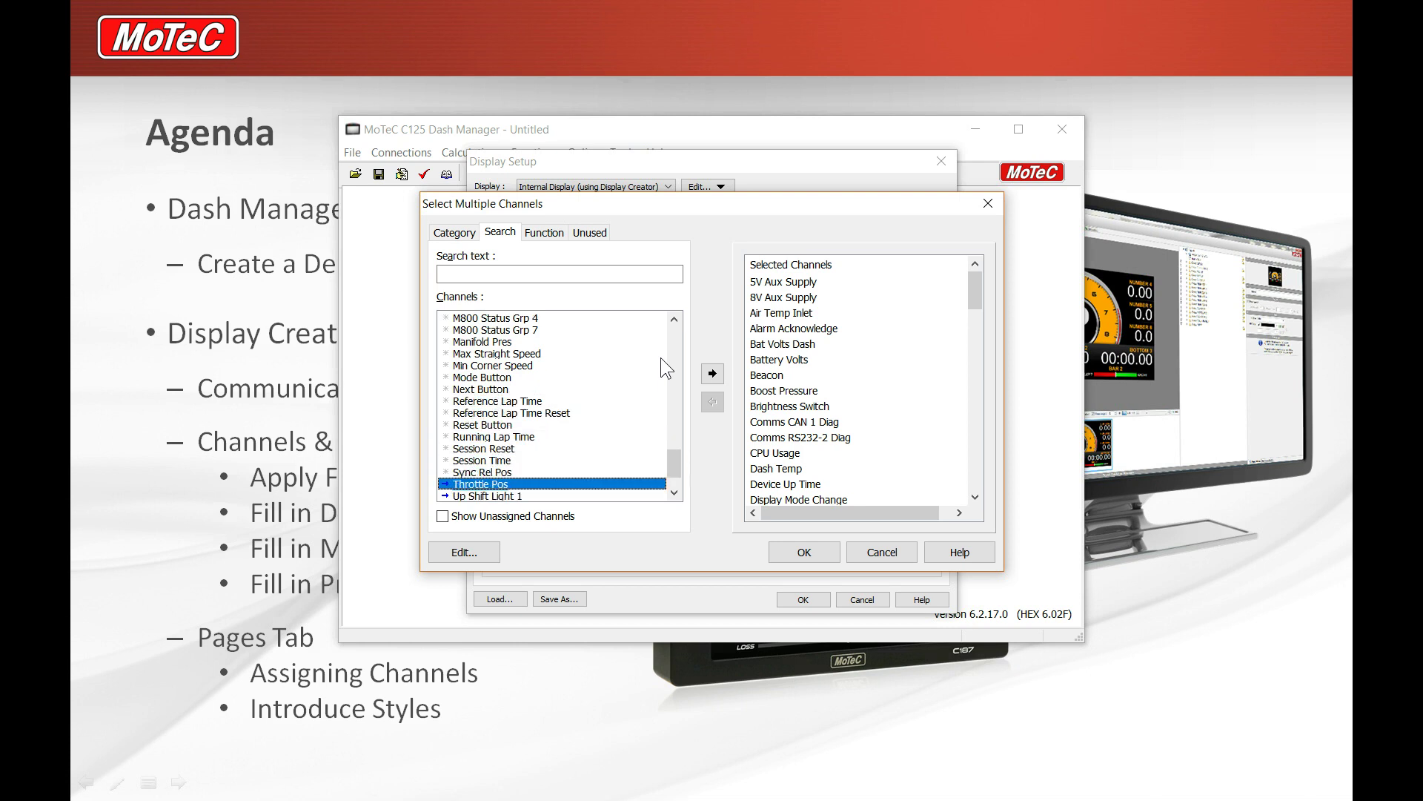
pyautogui.press('Return')
pyautogui.press('Return')
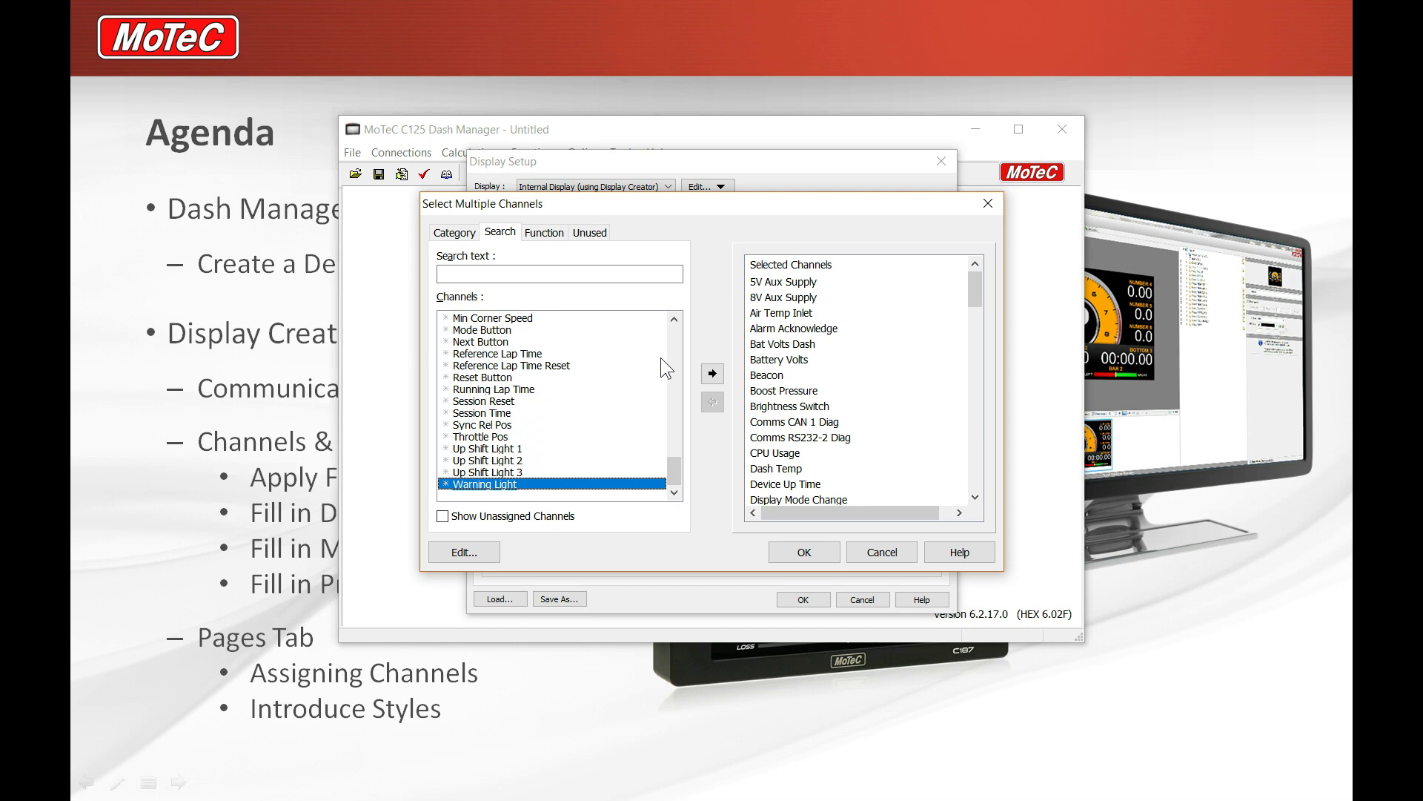
# Accept the selected channels and save the configuration as WEBINAR
pyautogui.click(795, 554)
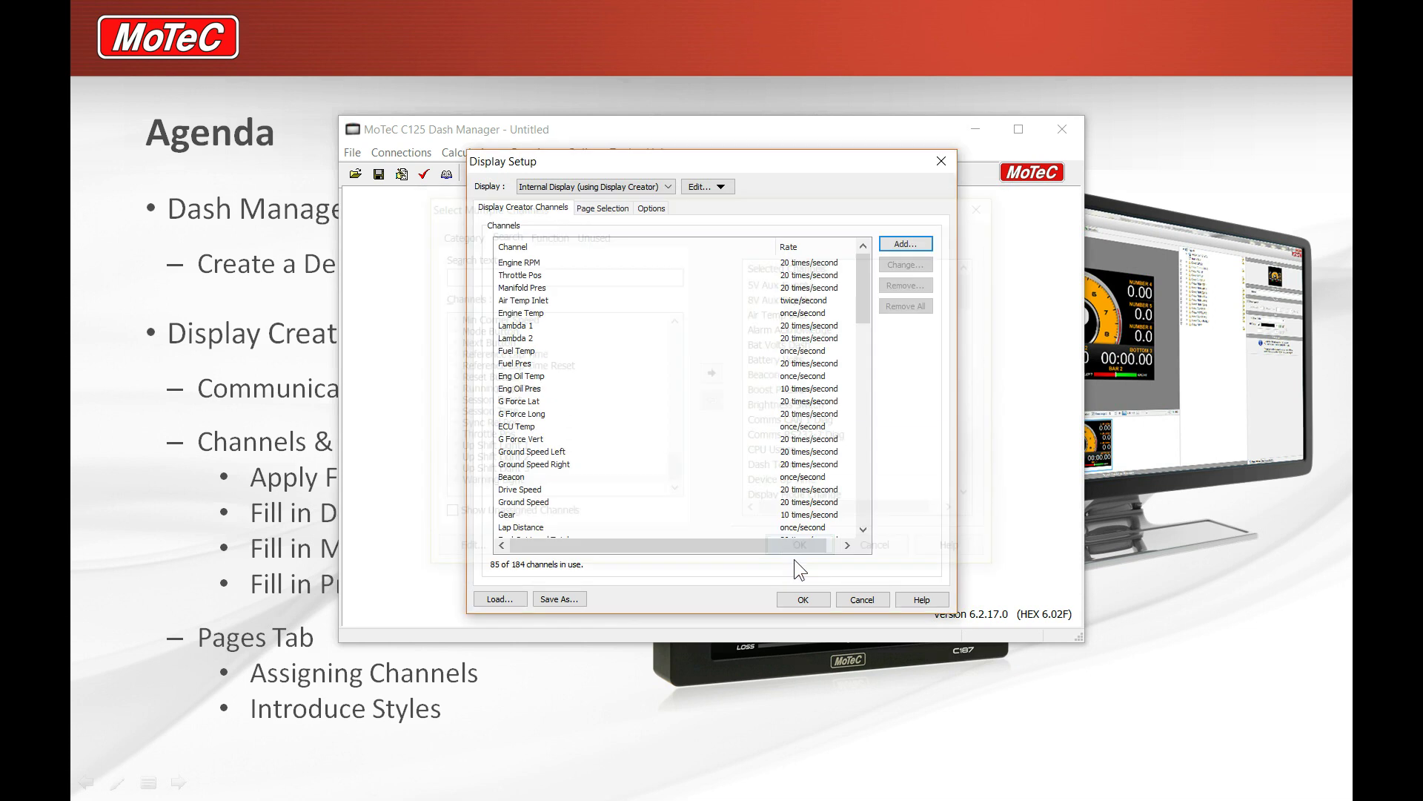
pyautogui.click(803, 599)
pyautogui.click(353, 152)
pyautogui.click(390, 216)
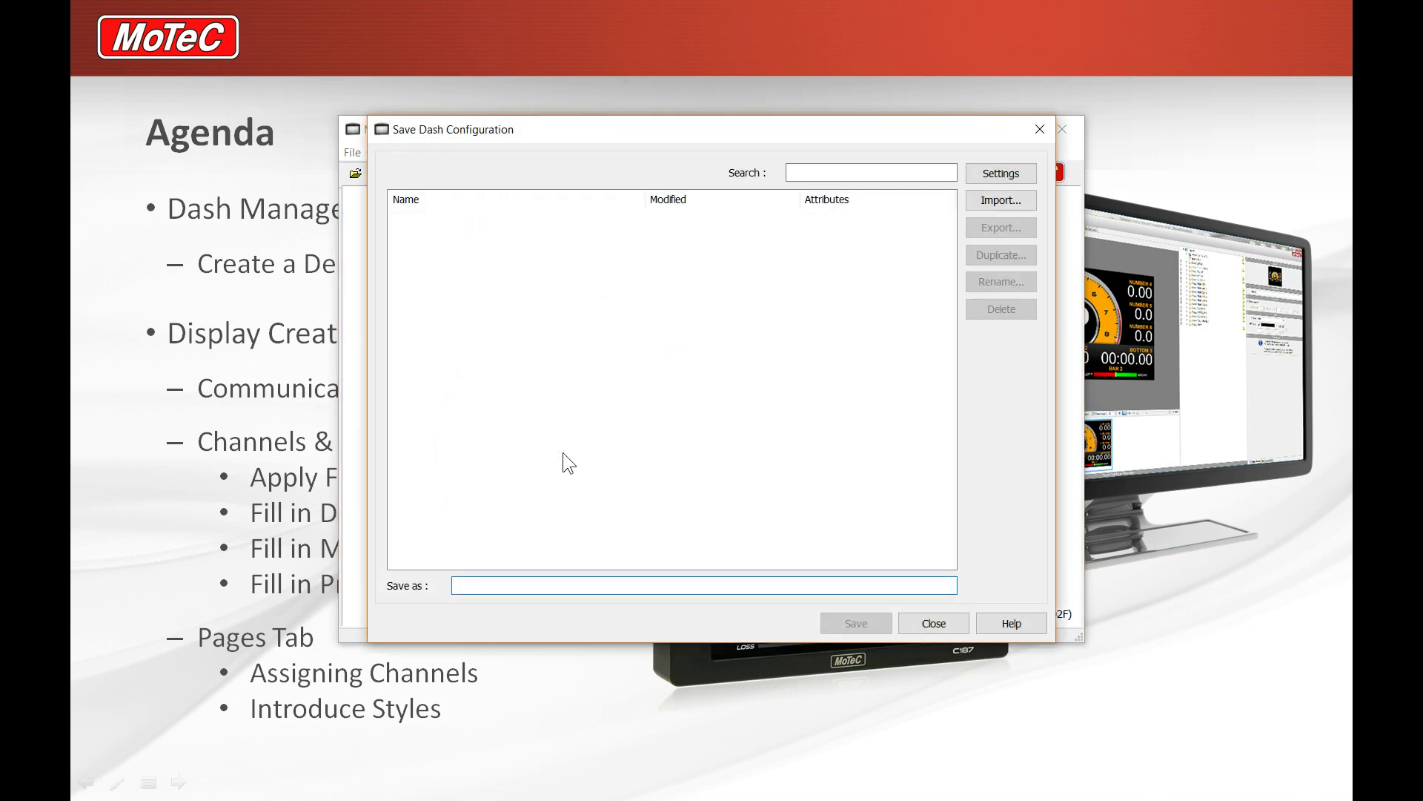
pyautogui.write('WEBINAR')
pyautogui.press('Return')
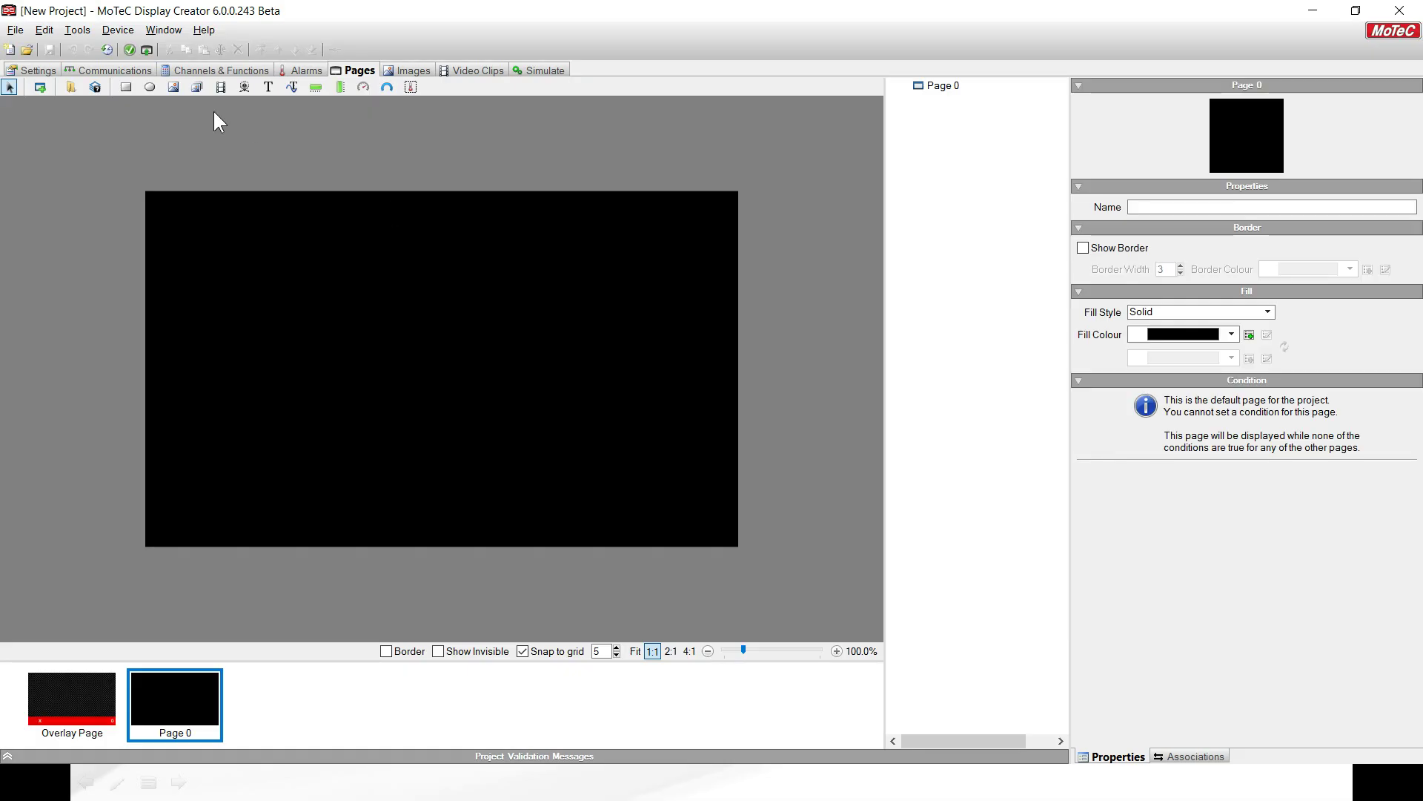
# Start a new Display Creator project for the C125 hardware model
pyautogui.click(16, 30)
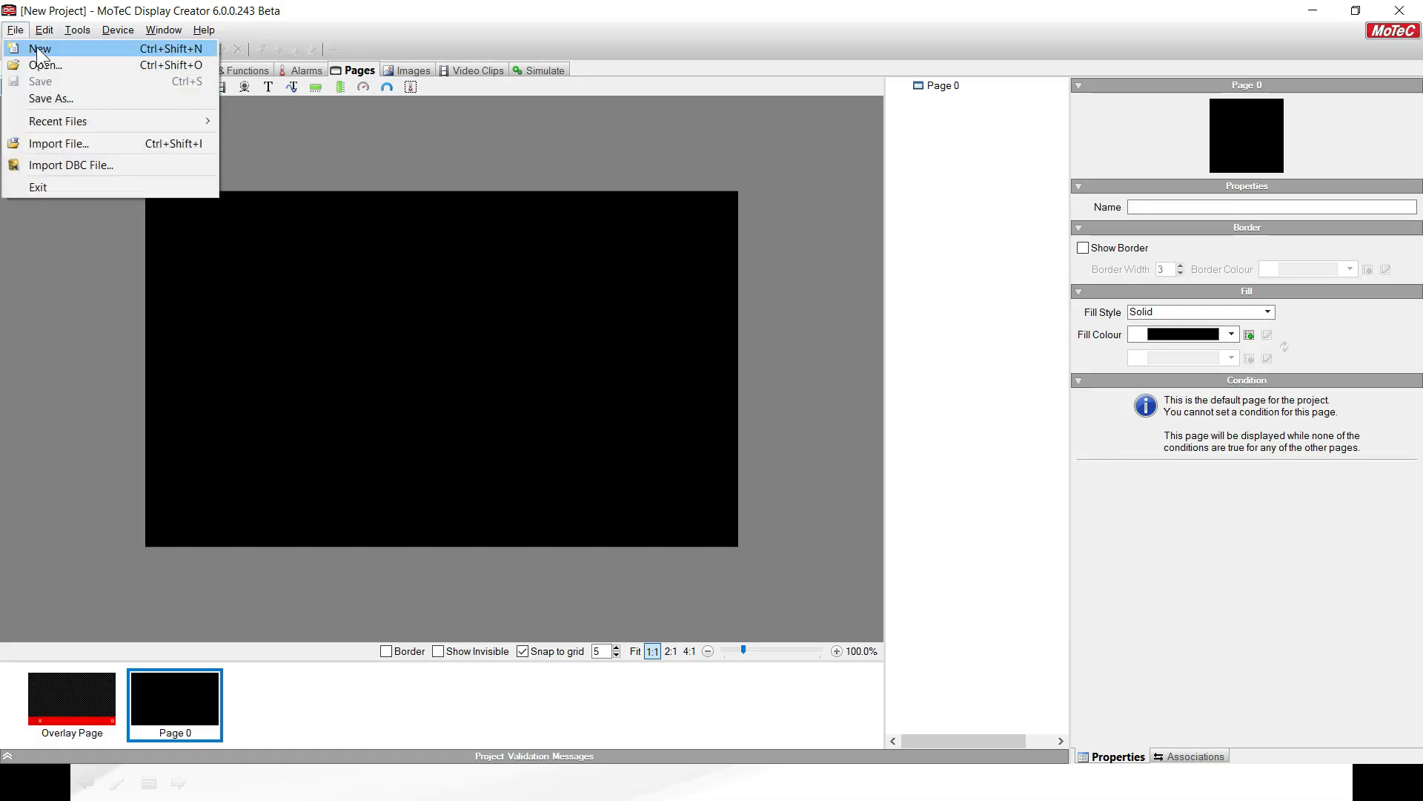
pyautogui.click(33, 53)
pyautogui.click(988, 311)
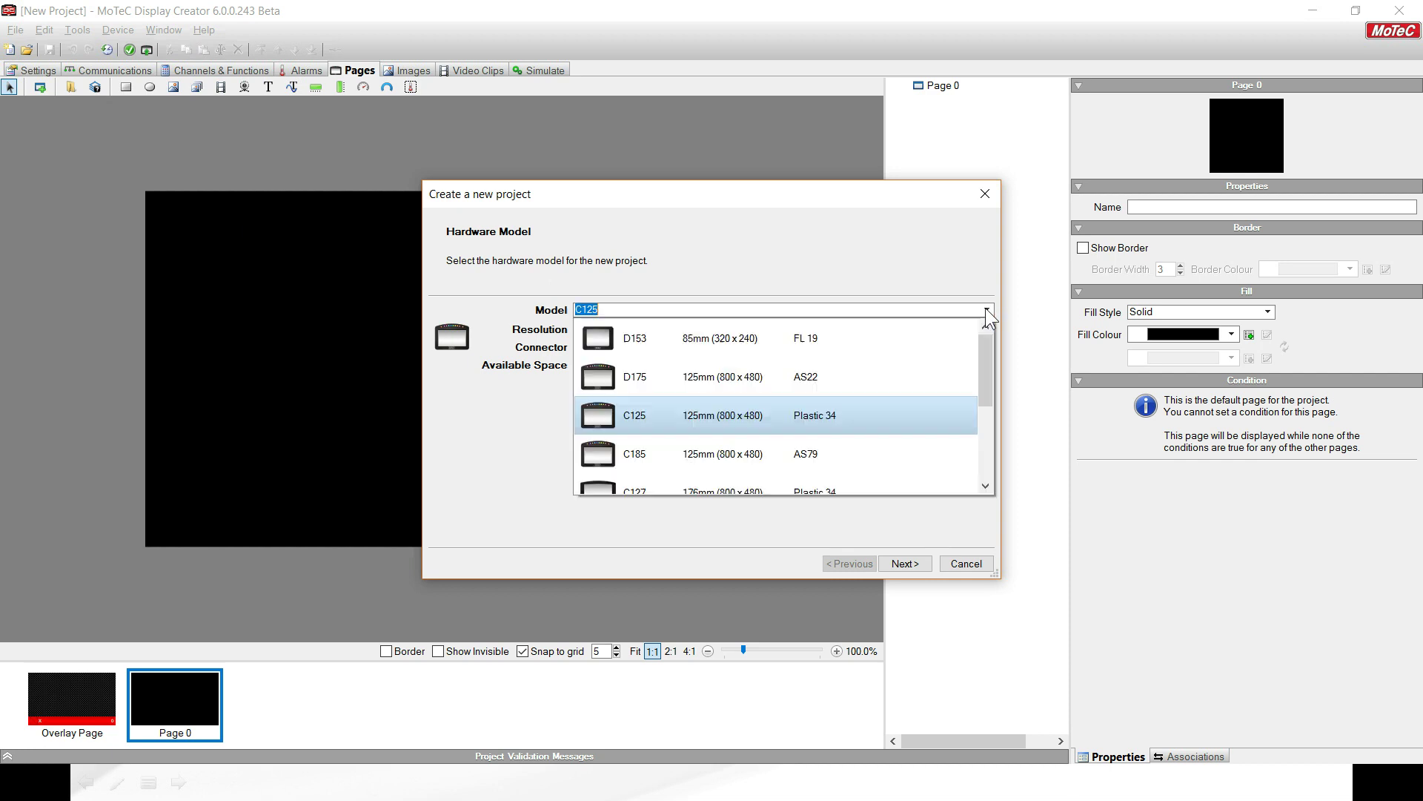
pyautogui.click(757, 416)
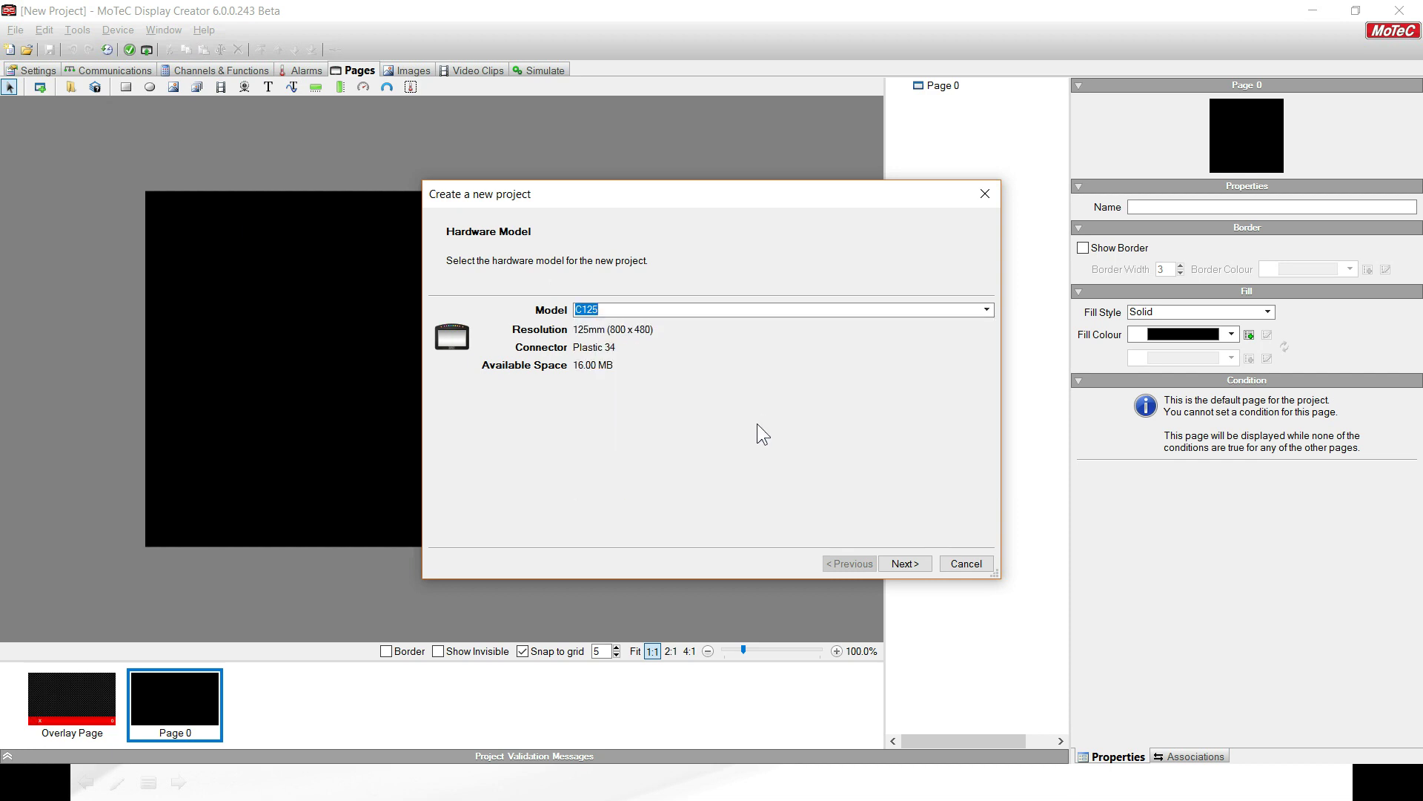
pyautogui.click(914, 564)
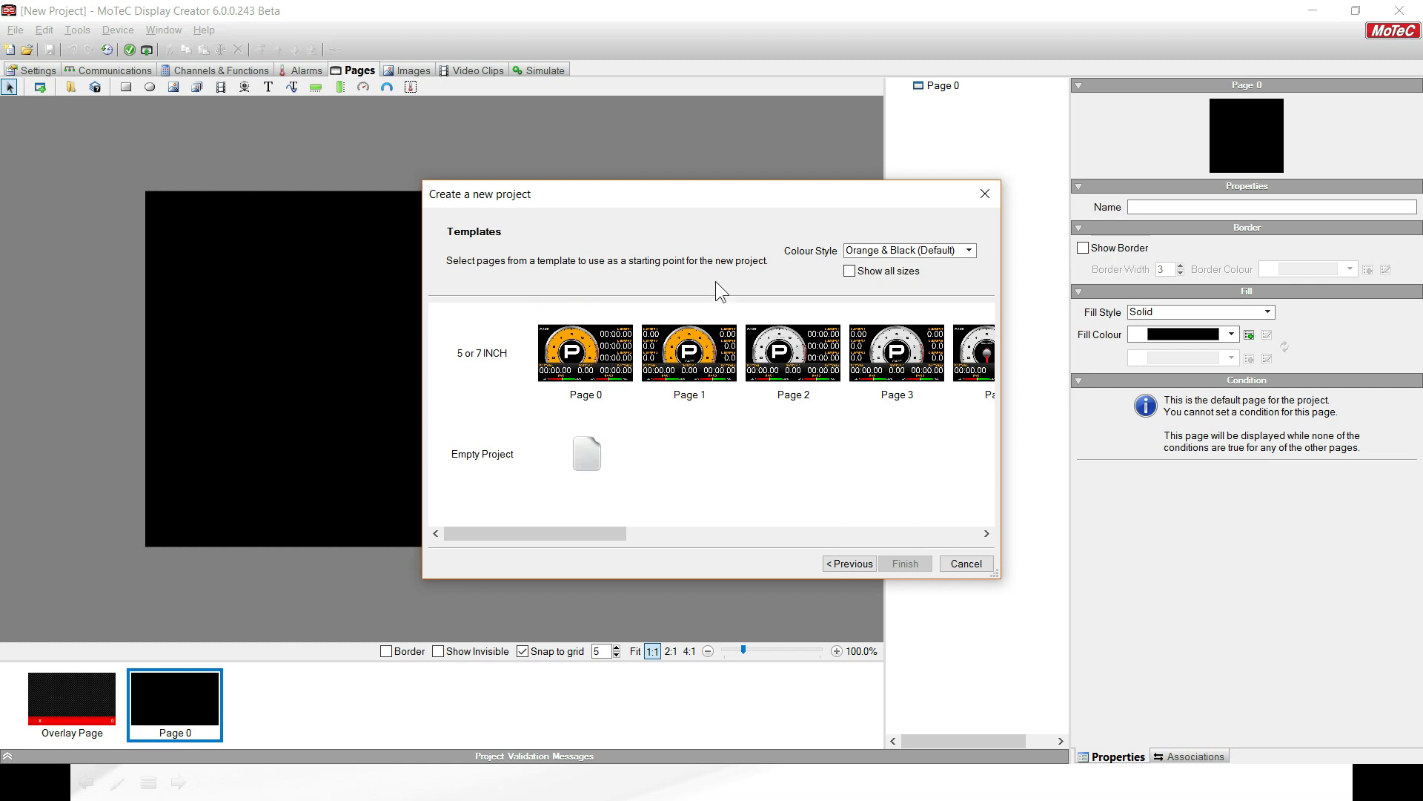
# Build it from Orange & Black templates Page 1 and Page 9
pyautogui.click(969, 251)
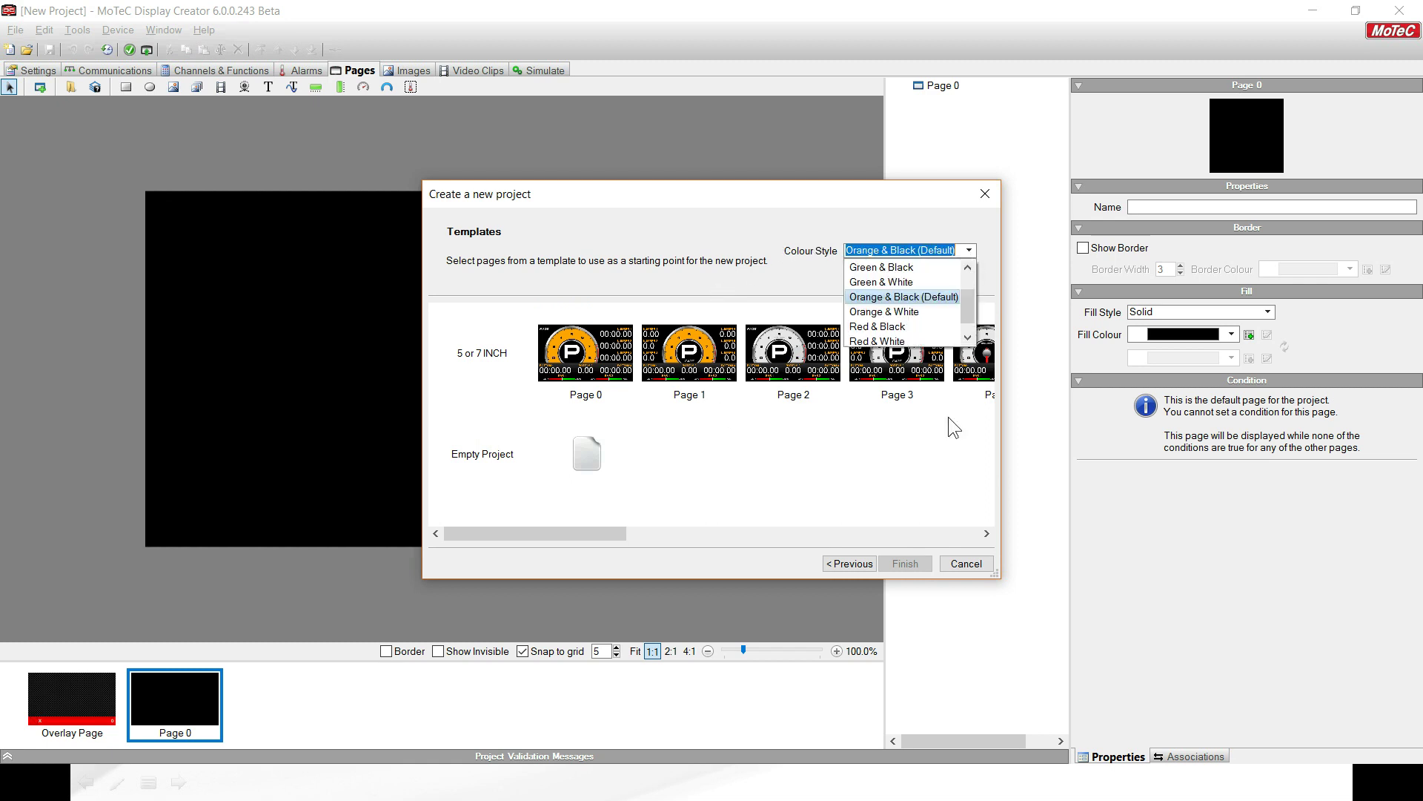
pyautogui.click(943, 250)
pyautogui.click(948, 249)
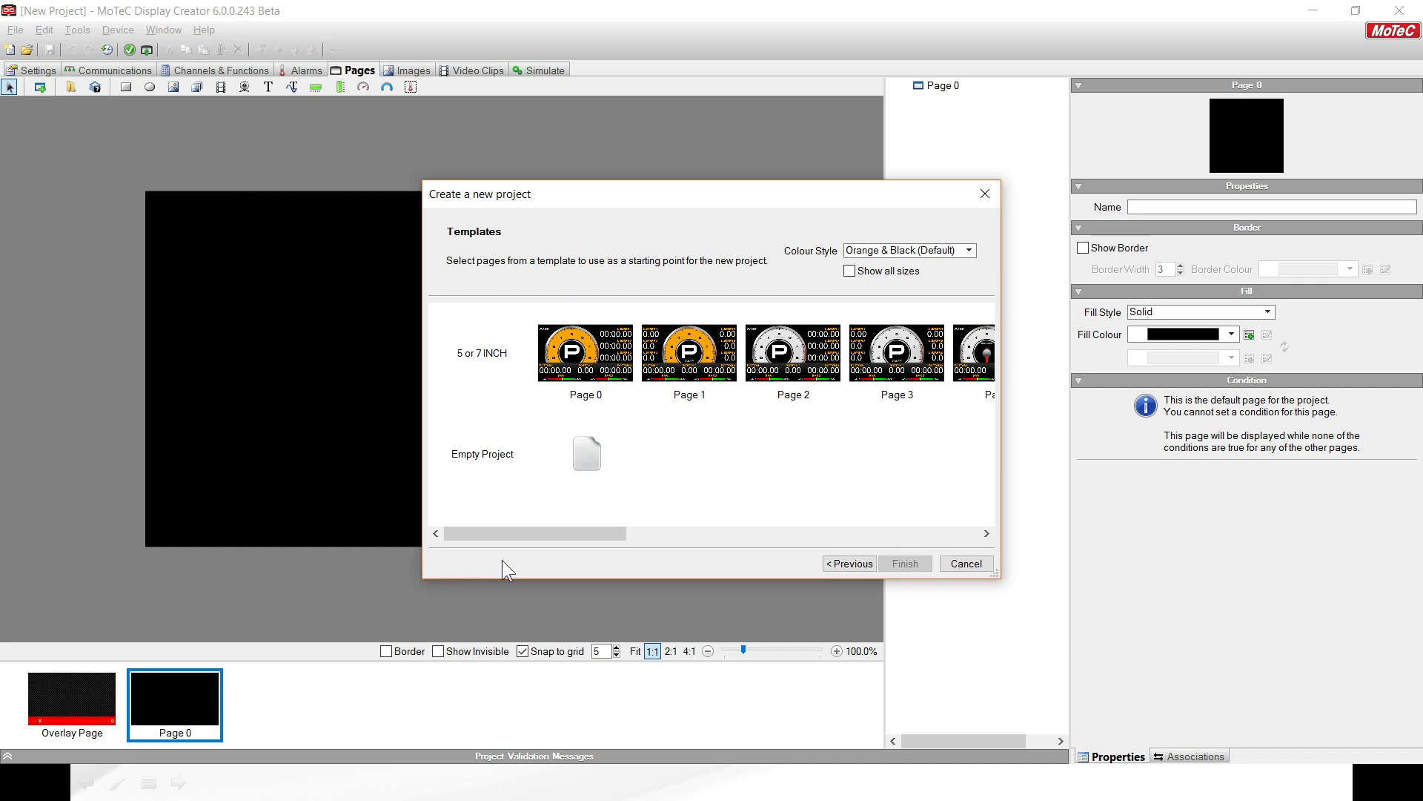
pyautogui.moveTo(508, 534); pyautogui.dragTo(457, 517)
pyautogui.click(696, 363)
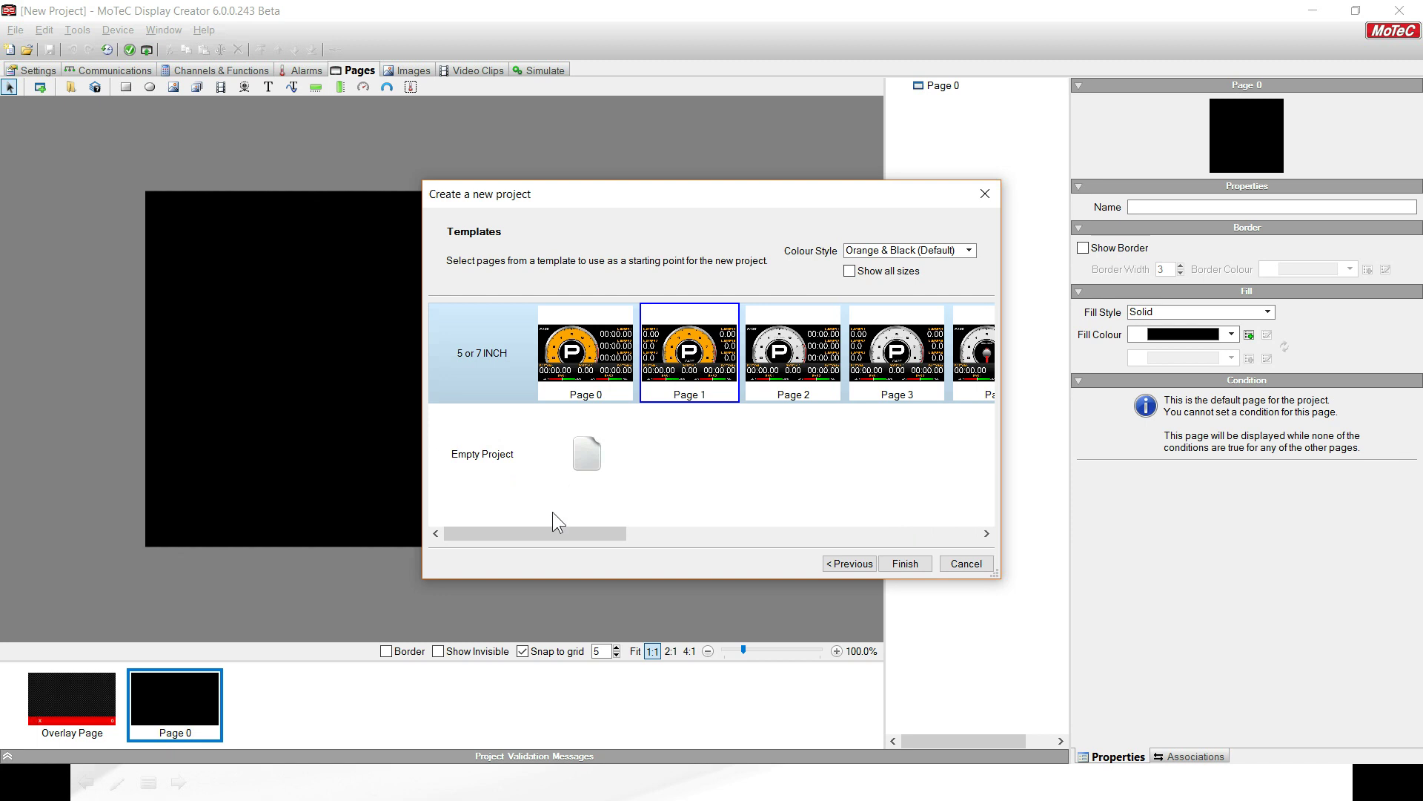
pyautogui.moveTo(548, 534); pyautogui.dragTo(759, 542)
pyautogui.click(861, 376)
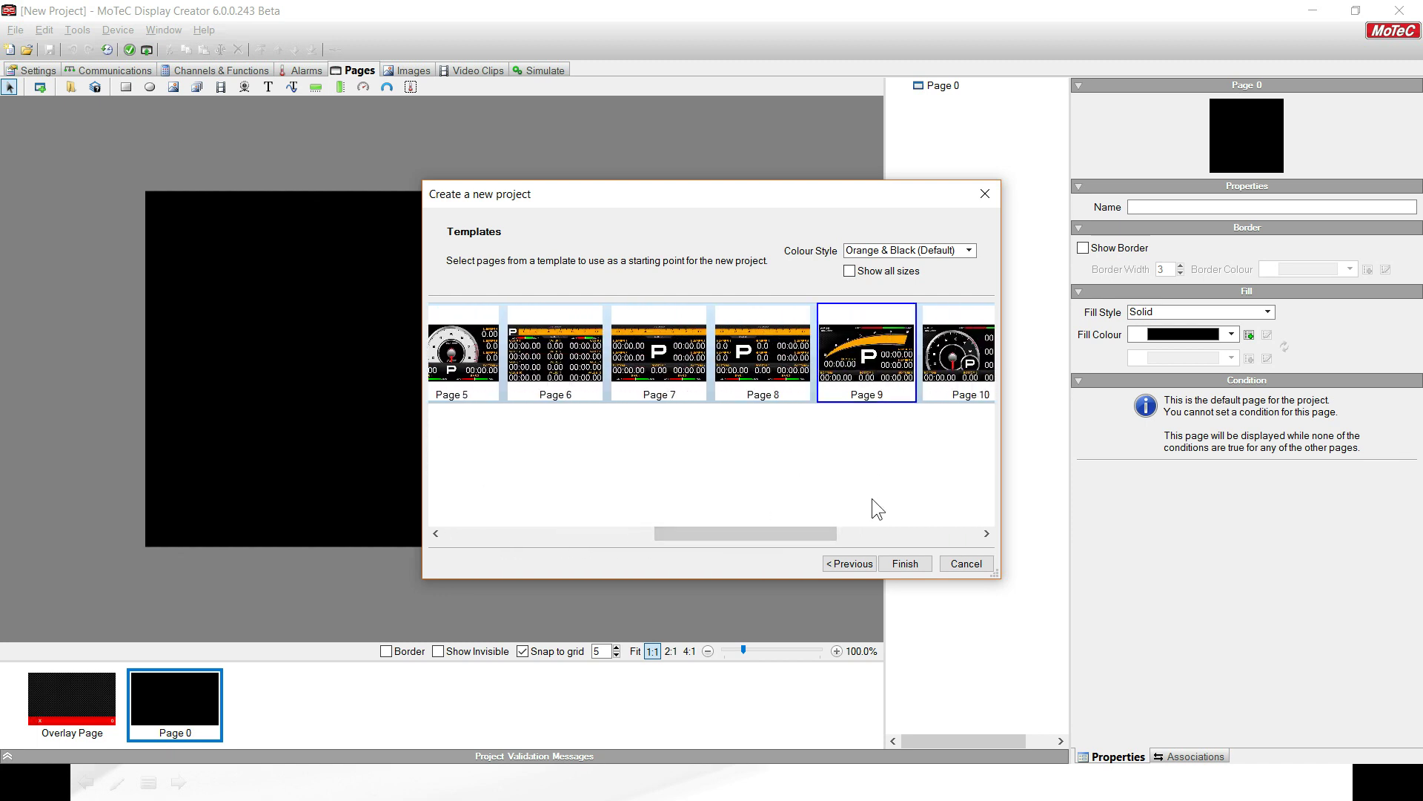
pyautogui.click(914, 562)
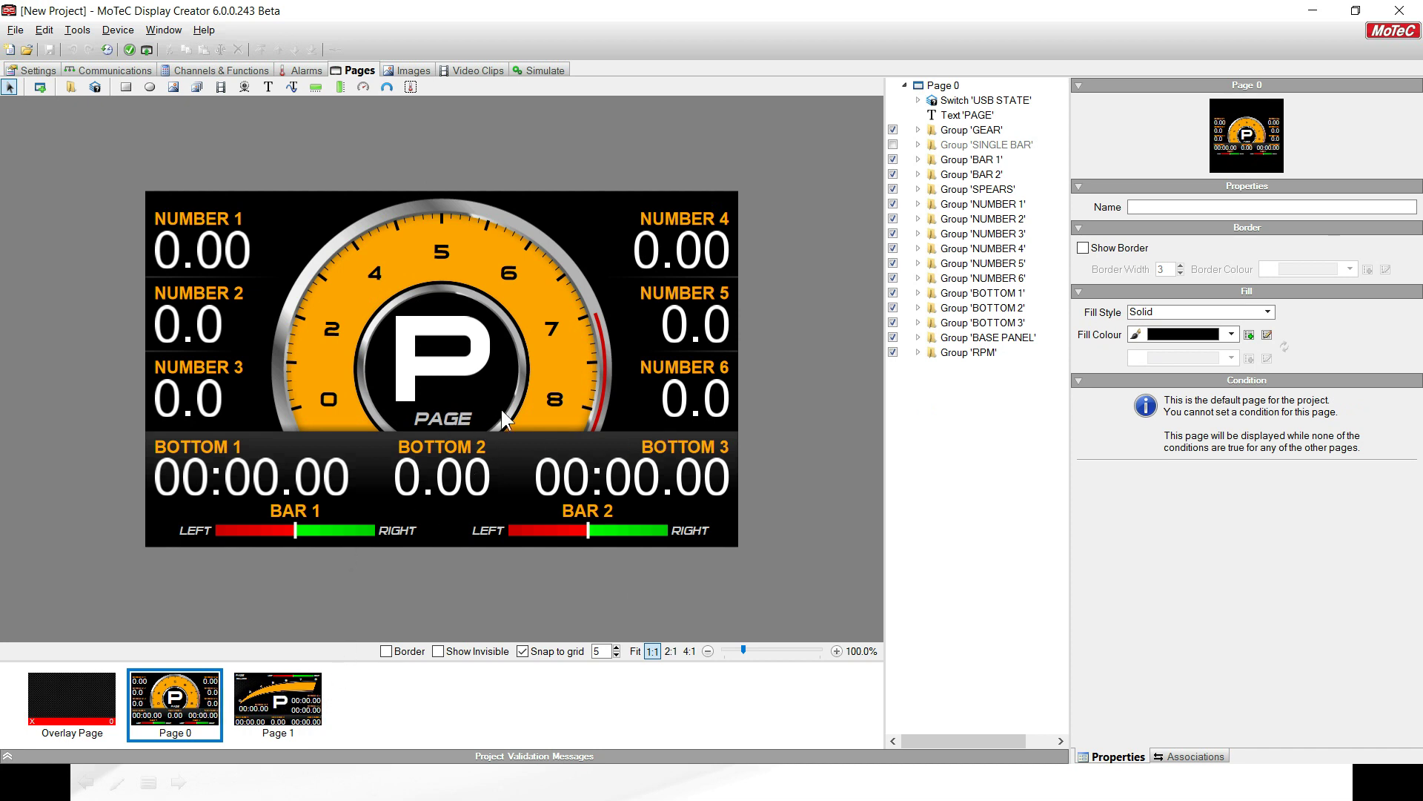
# Check Channels & Functions, then view the empty Communications table
pyautogui.click(248, 74)
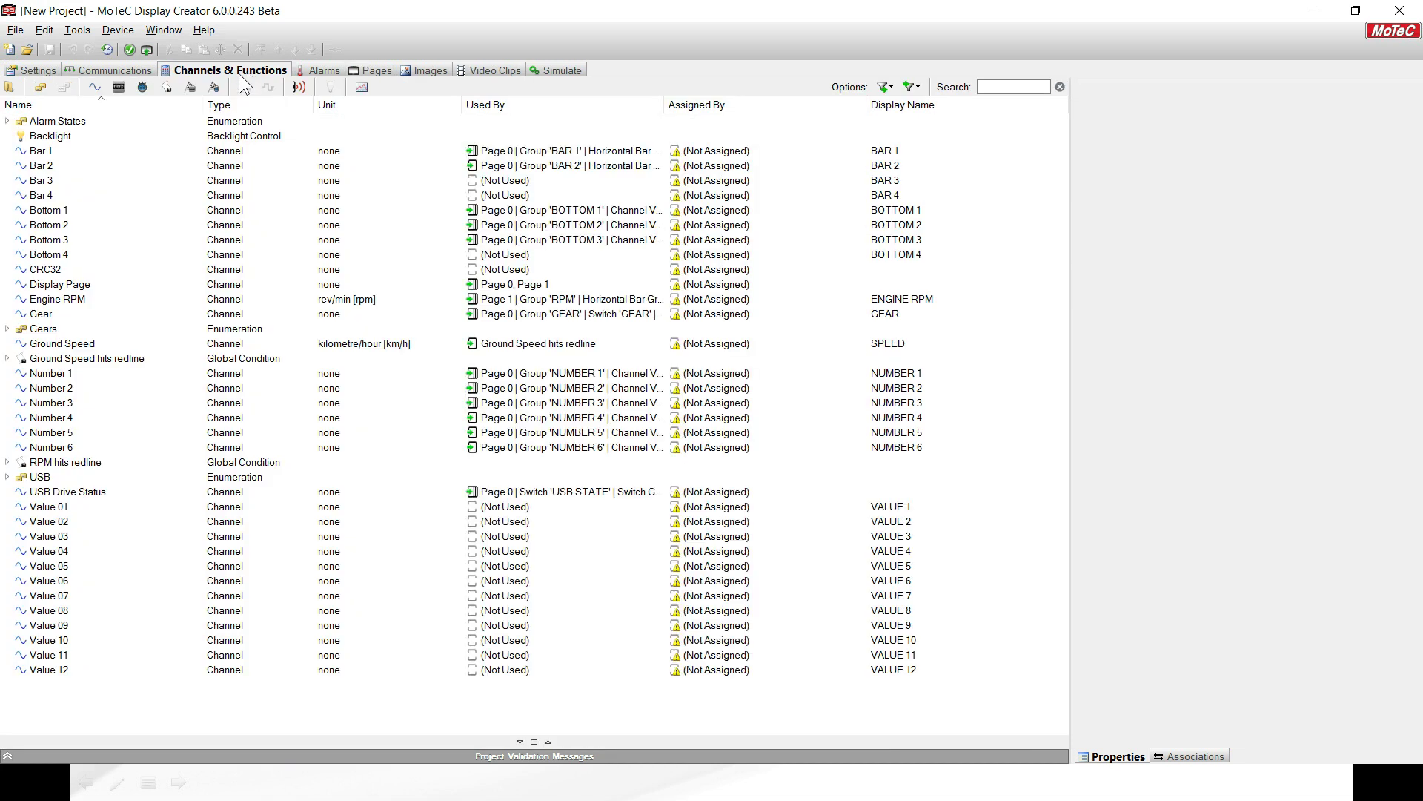
pyautogui.click(107, 71)
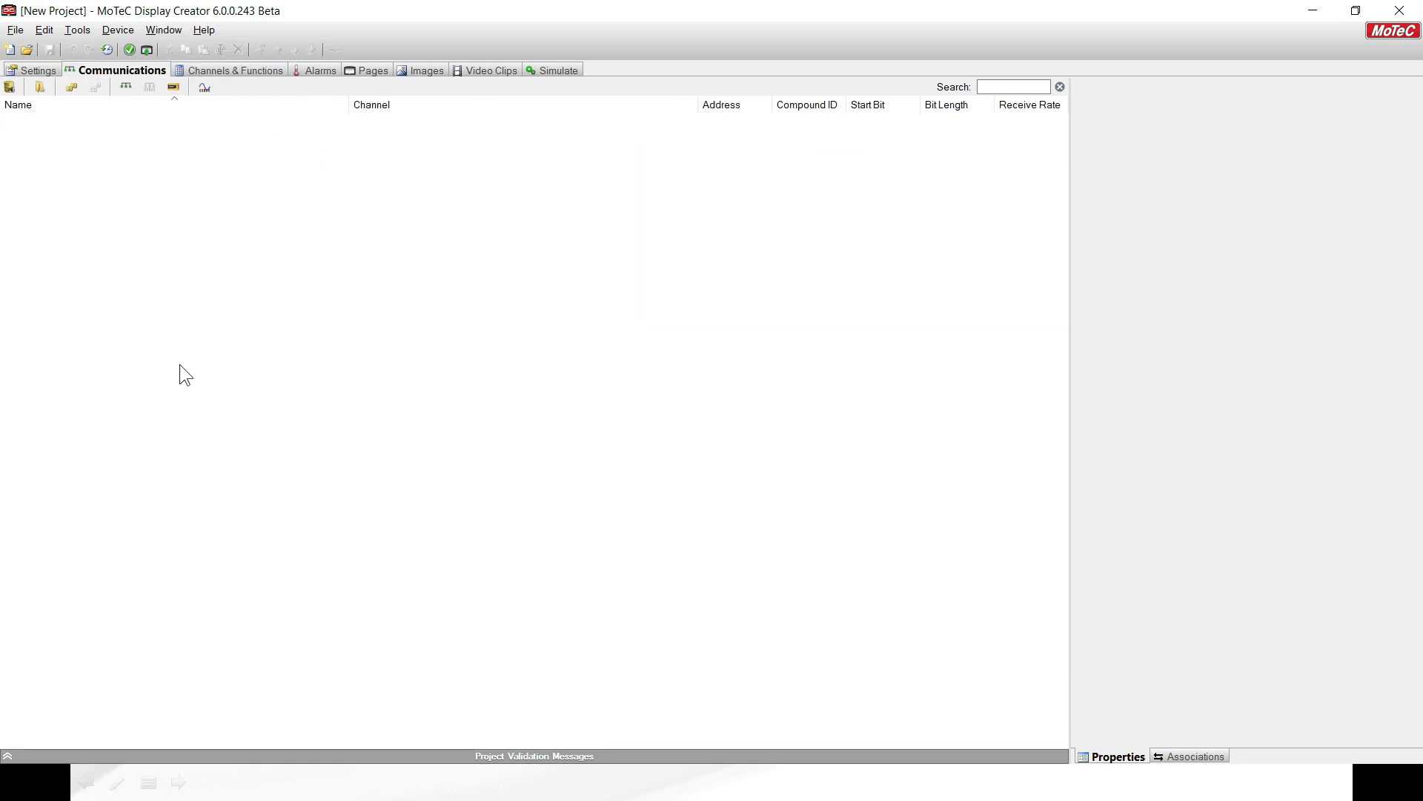
# Import the webinar DBC file and review the channels it created
pyautogui.click(10, 88)
pyautogui.click(210, 194)
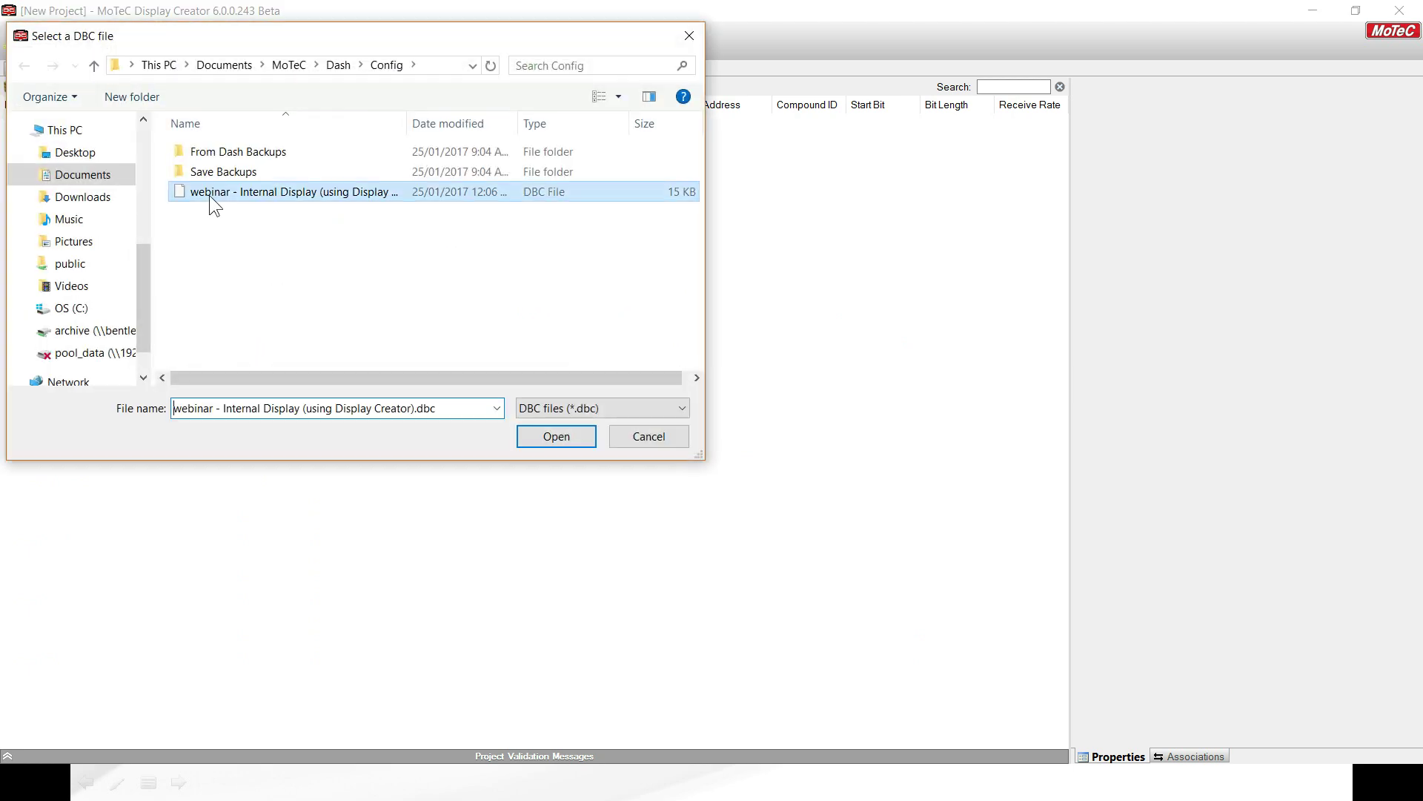
pyautogui.click(556, 437)
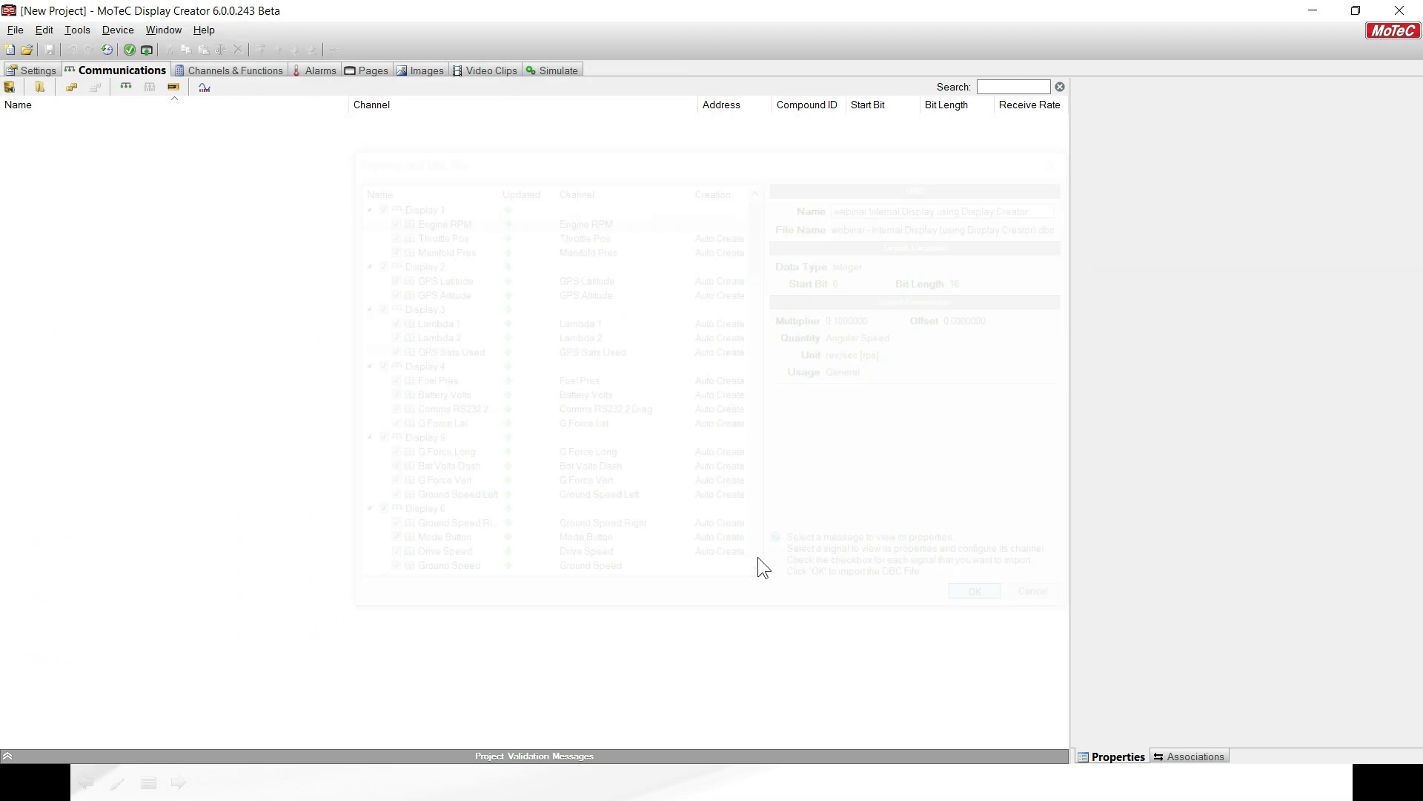
pyautogui.click(225, 70)
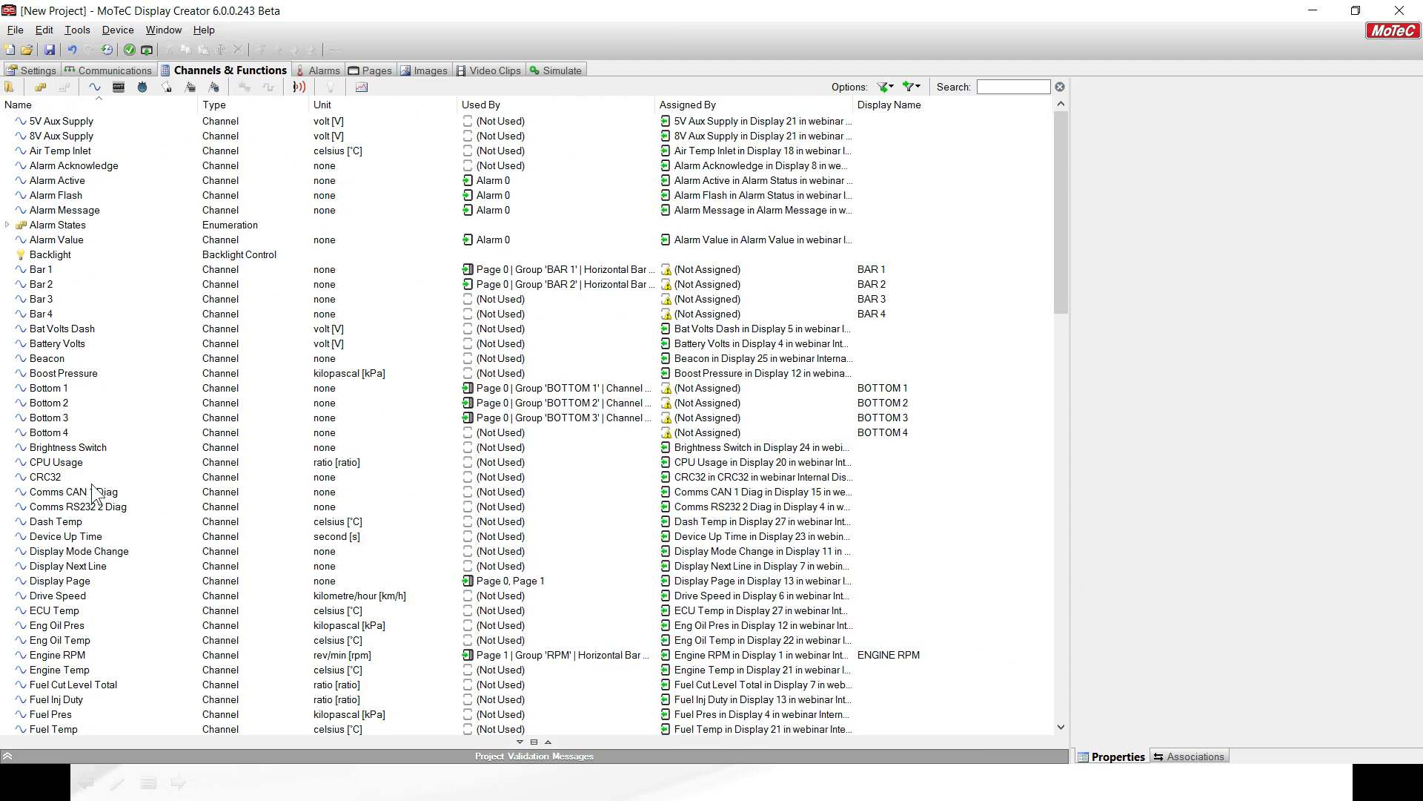
pyautogui.moveTo(1066, 198); pyautogui.dragTo(1068, 119)
# On Page 0, inspect the NUMBER 1 group's label text and channel value
pyautogui.click(372, 69)
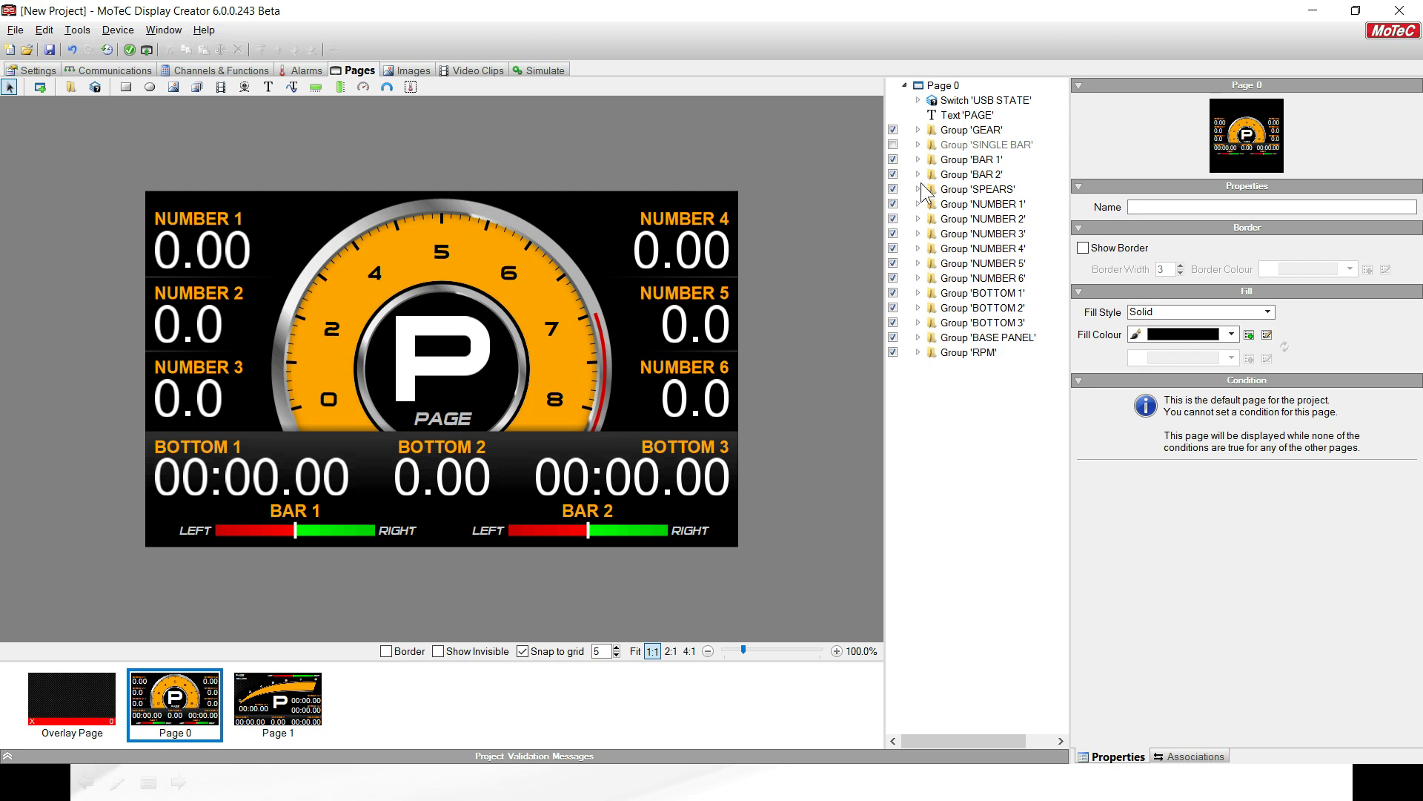
pyautogui.click(999, 204)
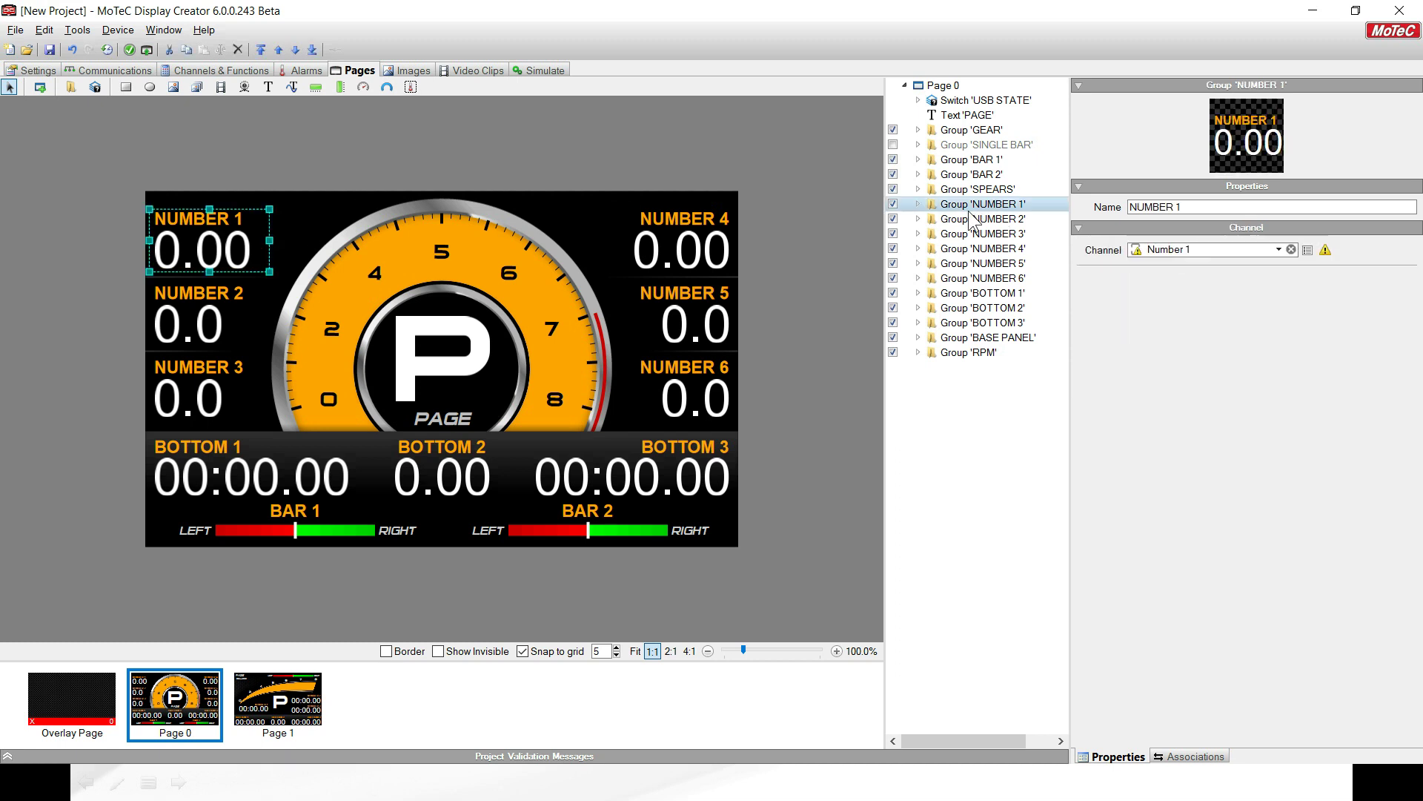
pyautogui.click(918, 204)
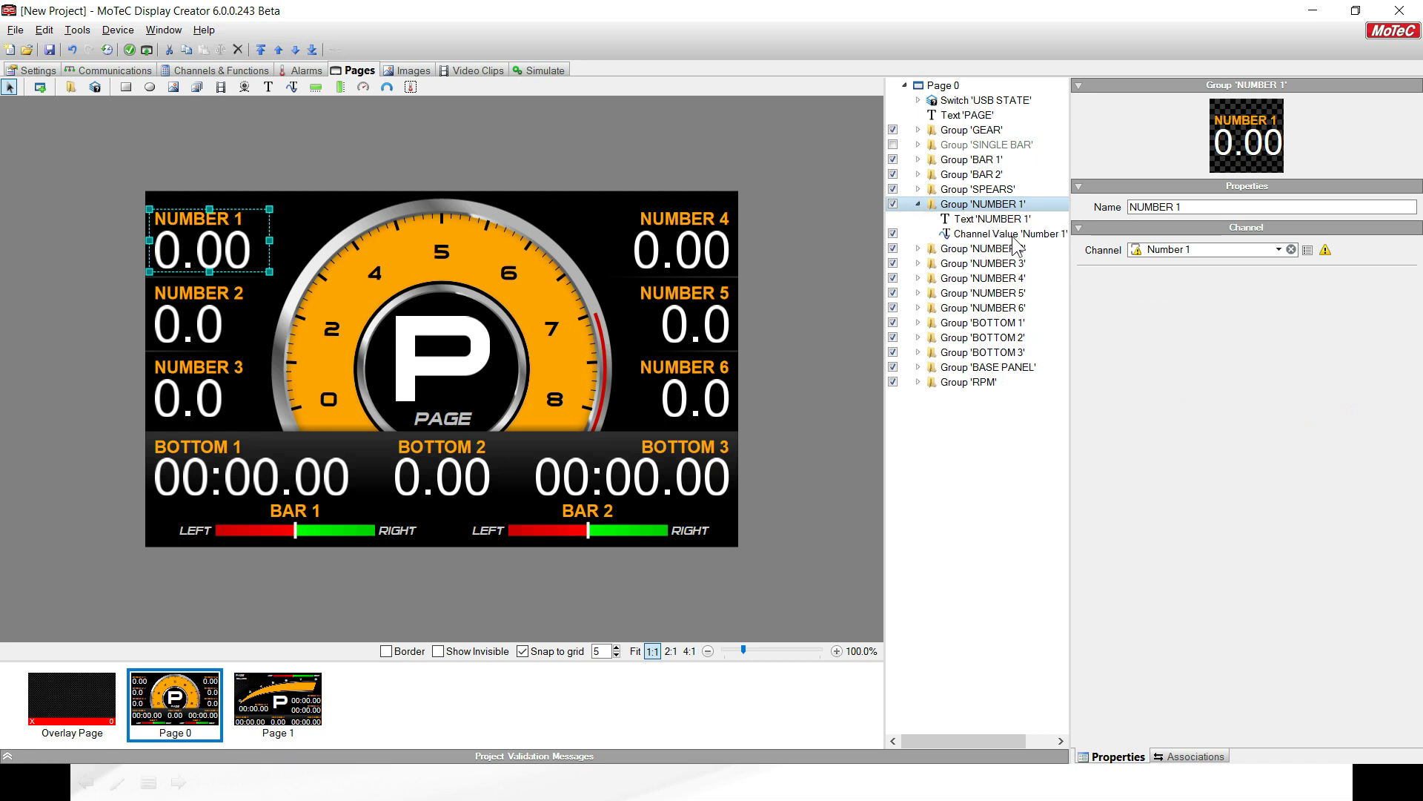
pyautogui.click(994, 218)
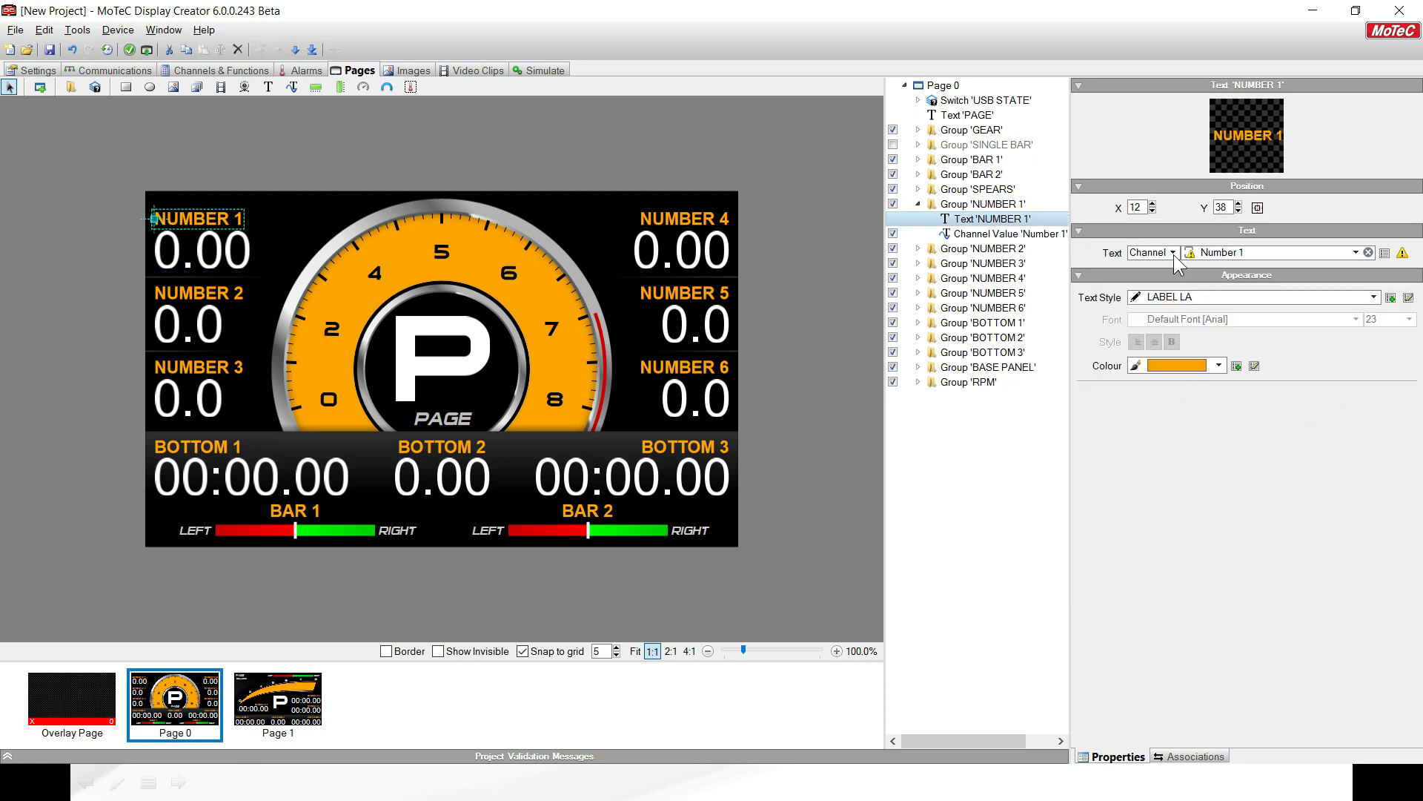
pyautogui.click(1174, 253)
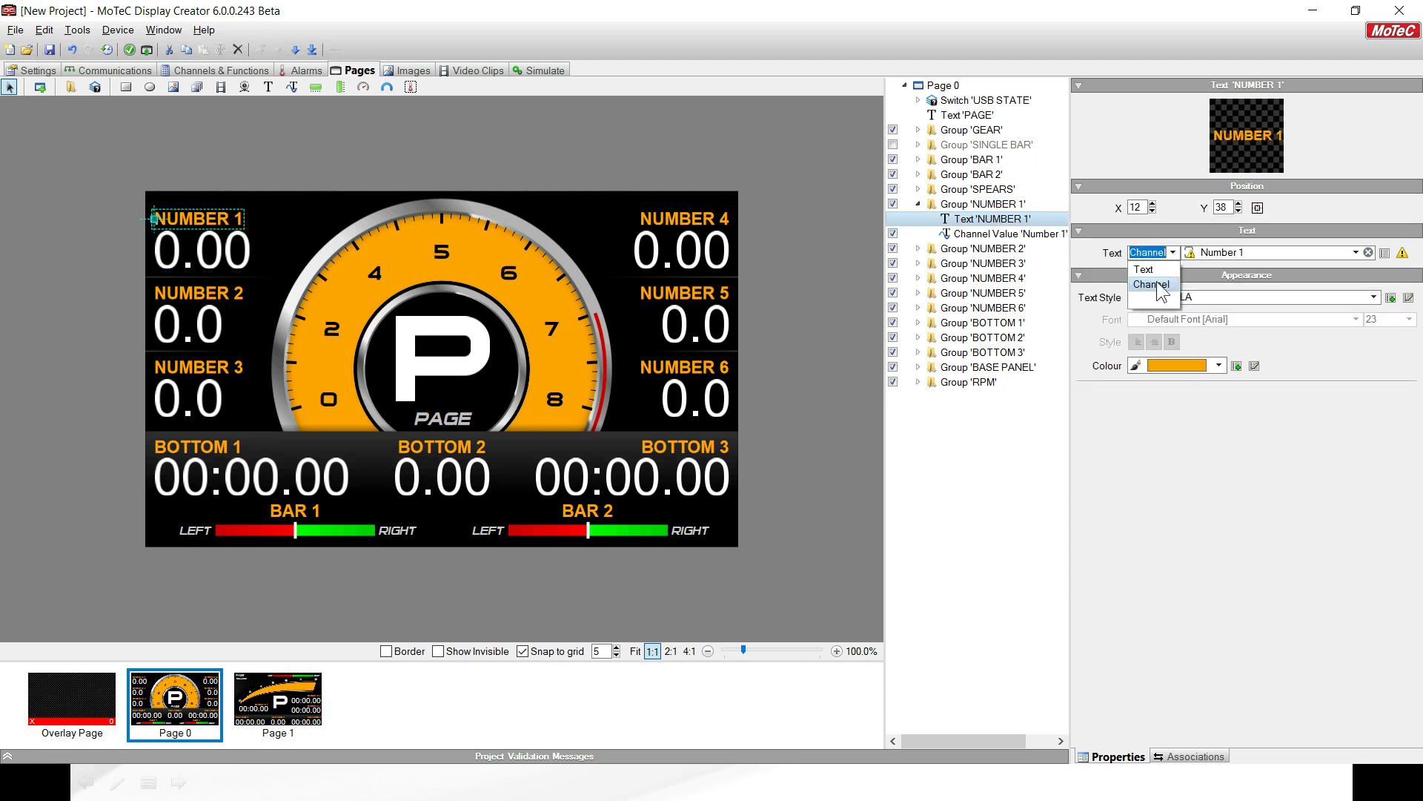
pyautogui.click(1012, 234)
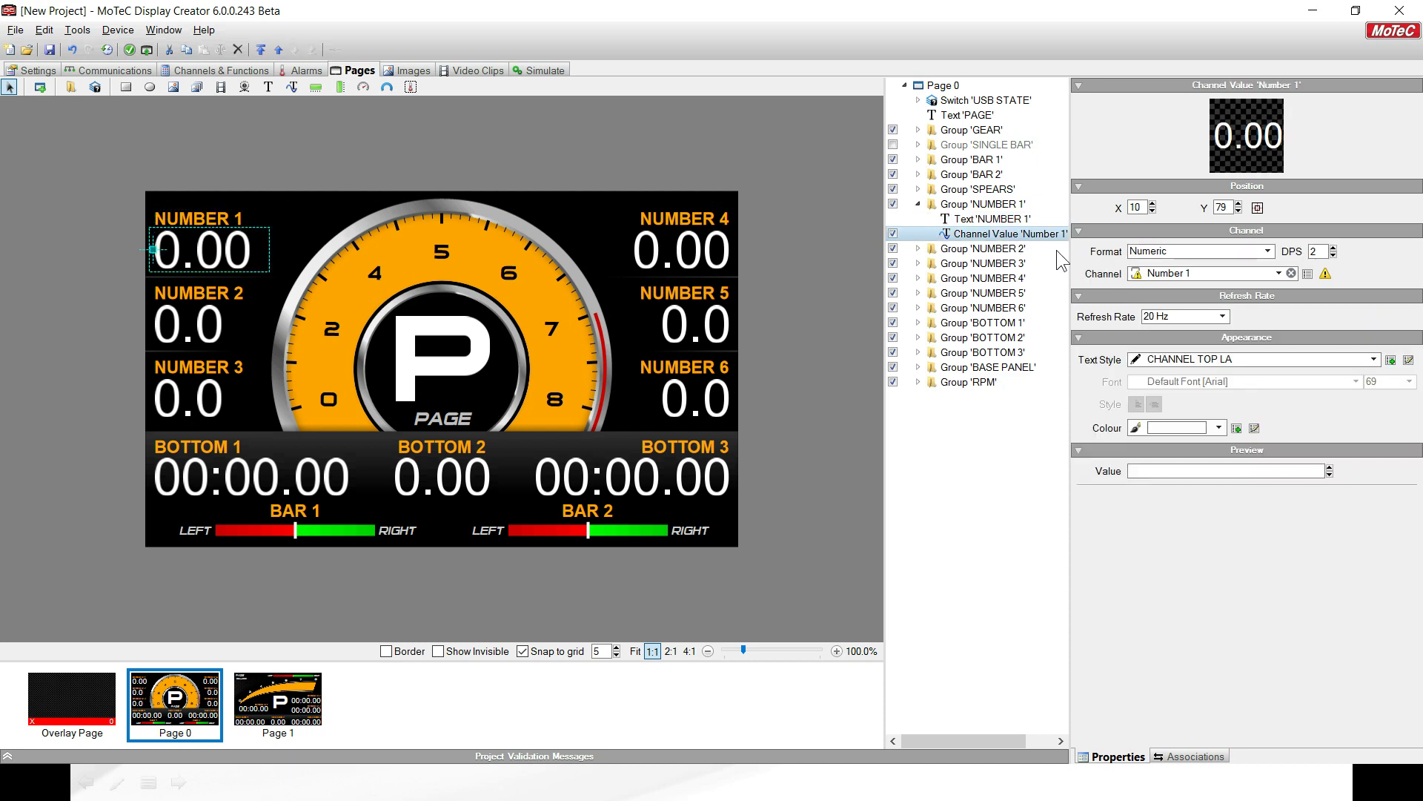
pyautogui.click(988, 205)
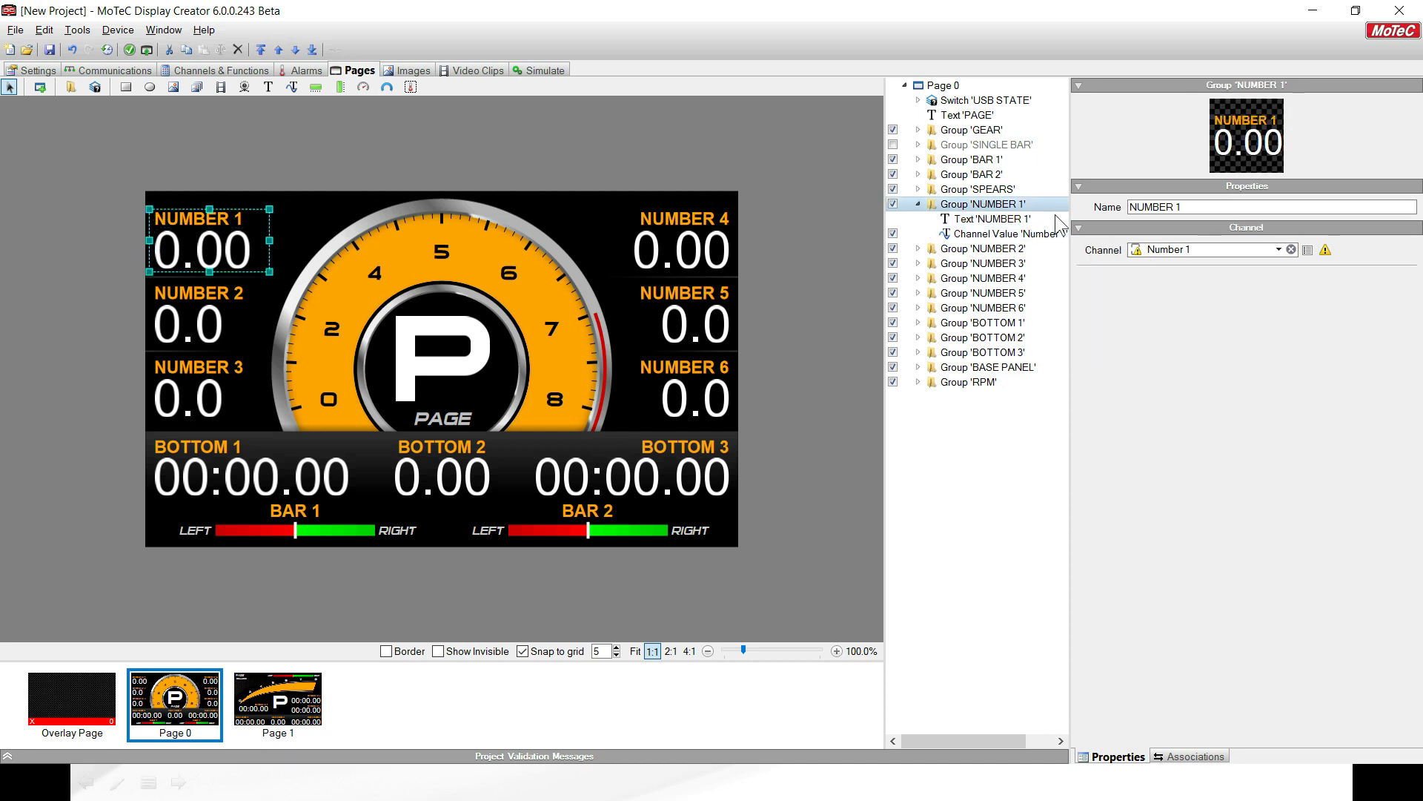
# Assign Fuel Pres to NUMBER 1 and Eng Oil Pres to NUMBER 2
pyautogui.click(1279, 251)
pyautogui.click(1279, 251)
pyautogui.click(1217, 247)
pyautogui.hotkey('ctrl', 'a')
pyautogui.write('FUEL')
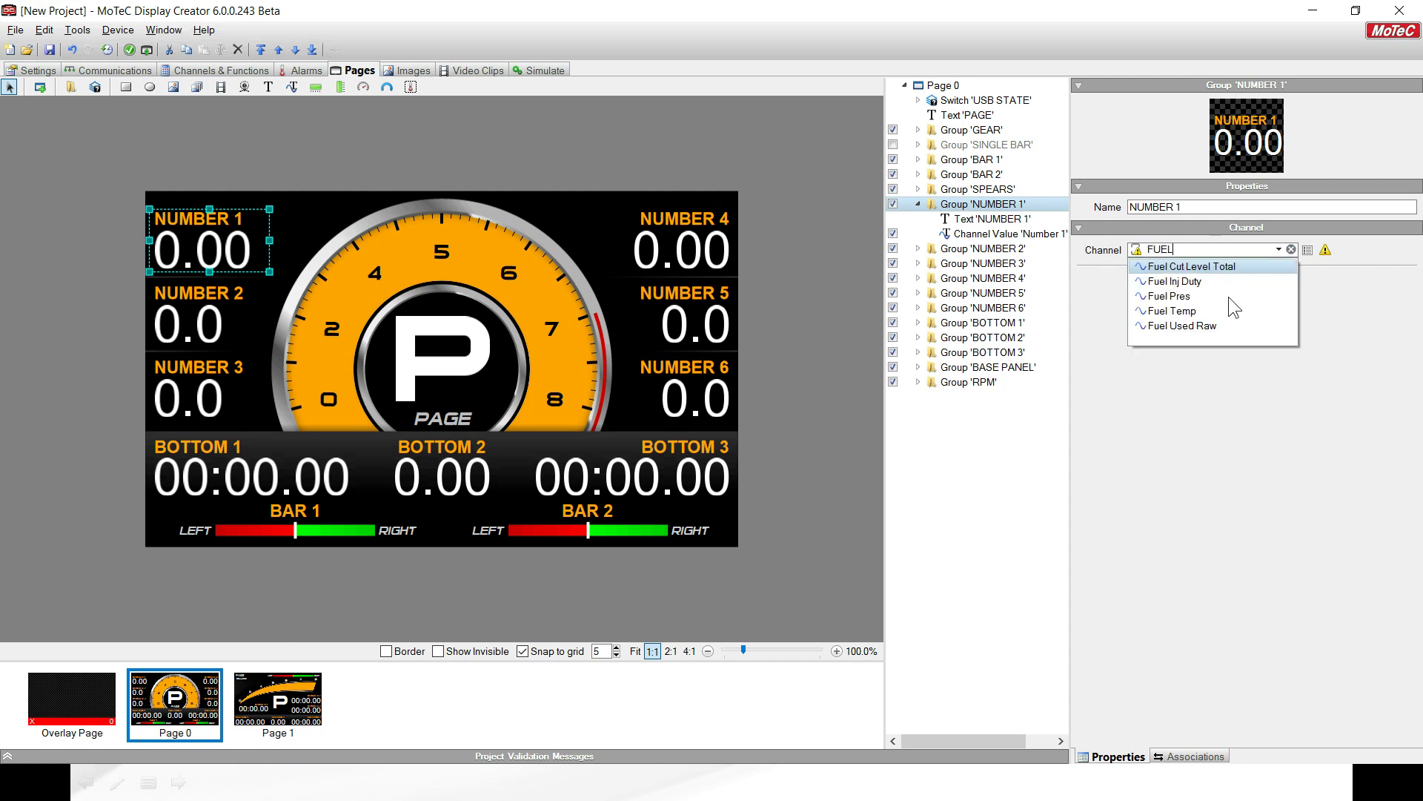
pyautogui.click(1186, 296)
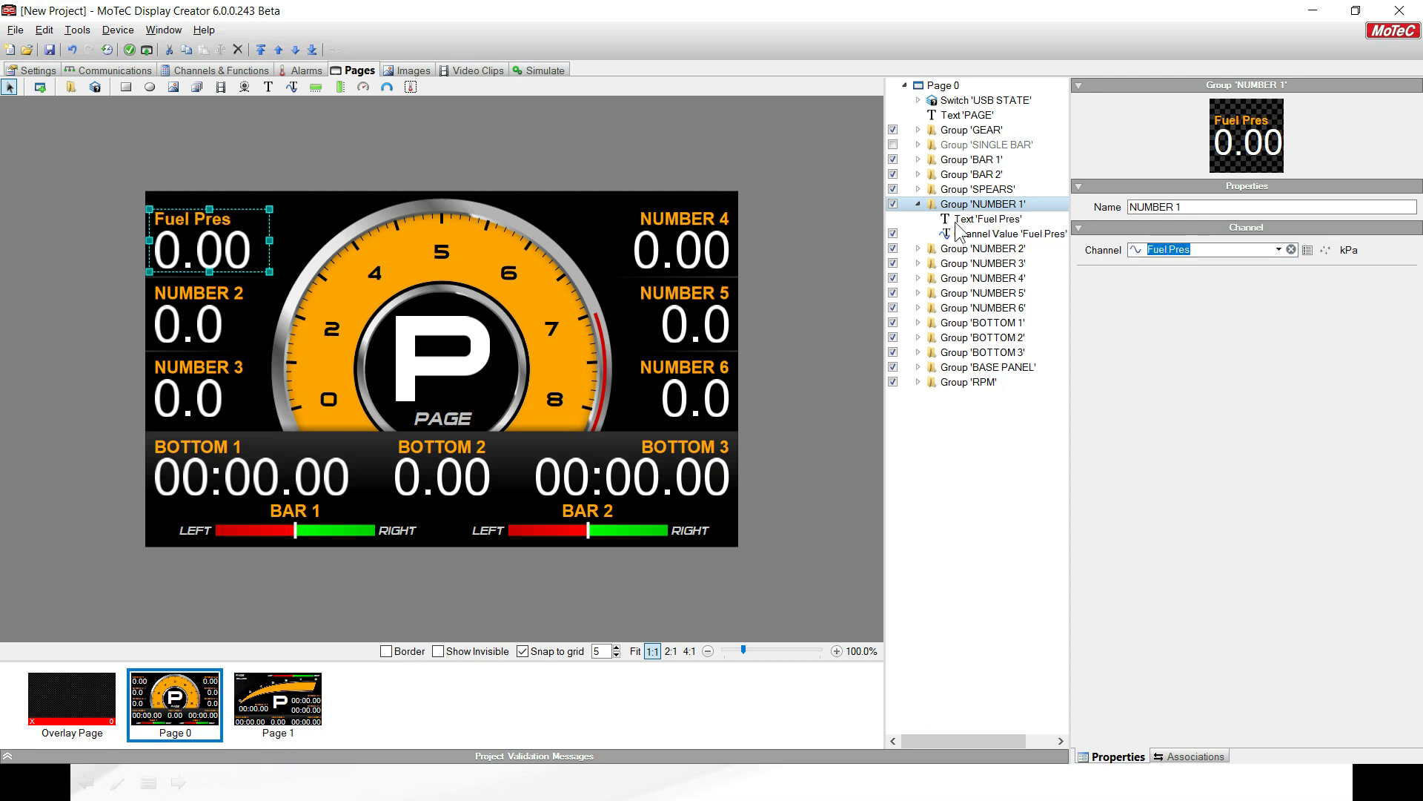
pyautogui.click(919, 205)
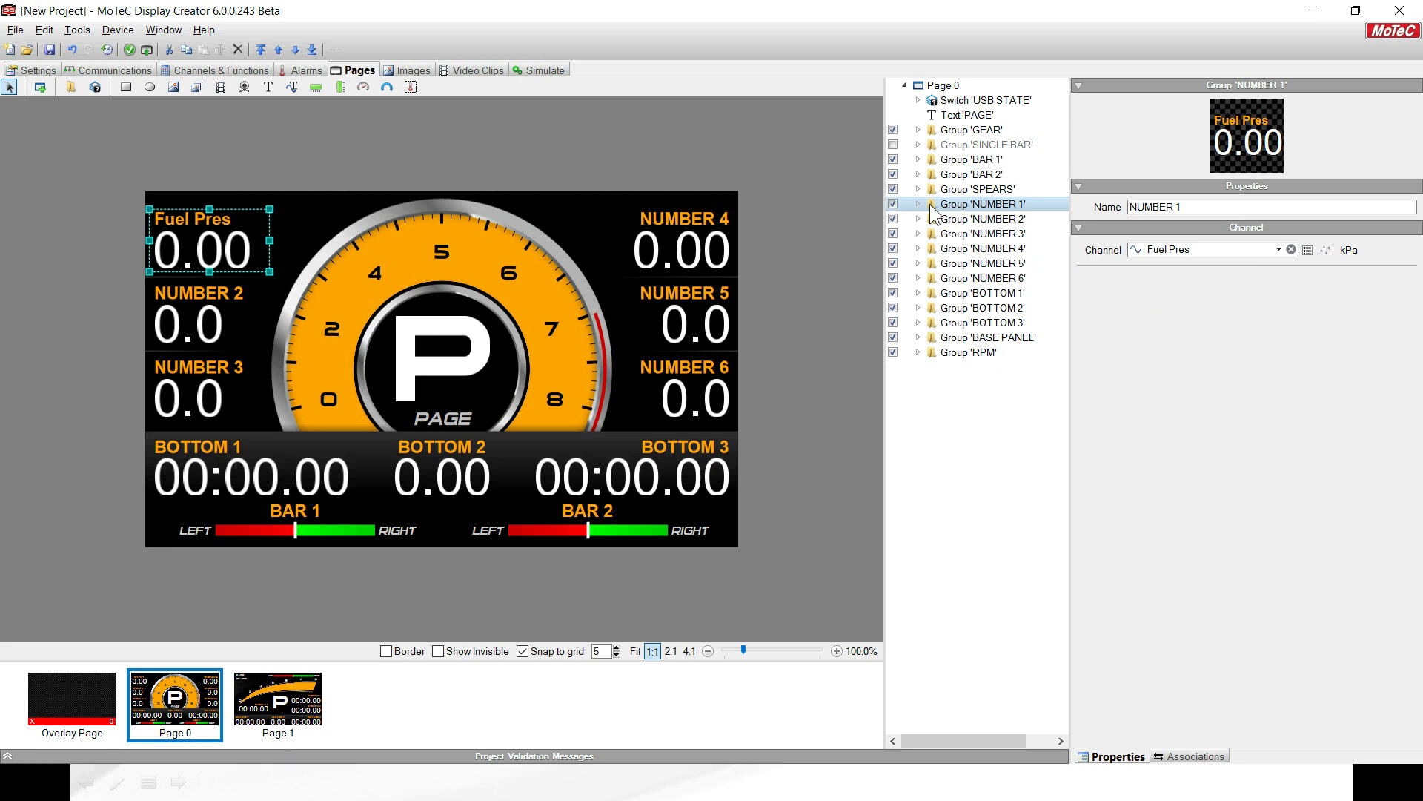
pyautogui.click(993, 219)
pyautogui.click(1201, 250)
pyautogui.write('PRES')
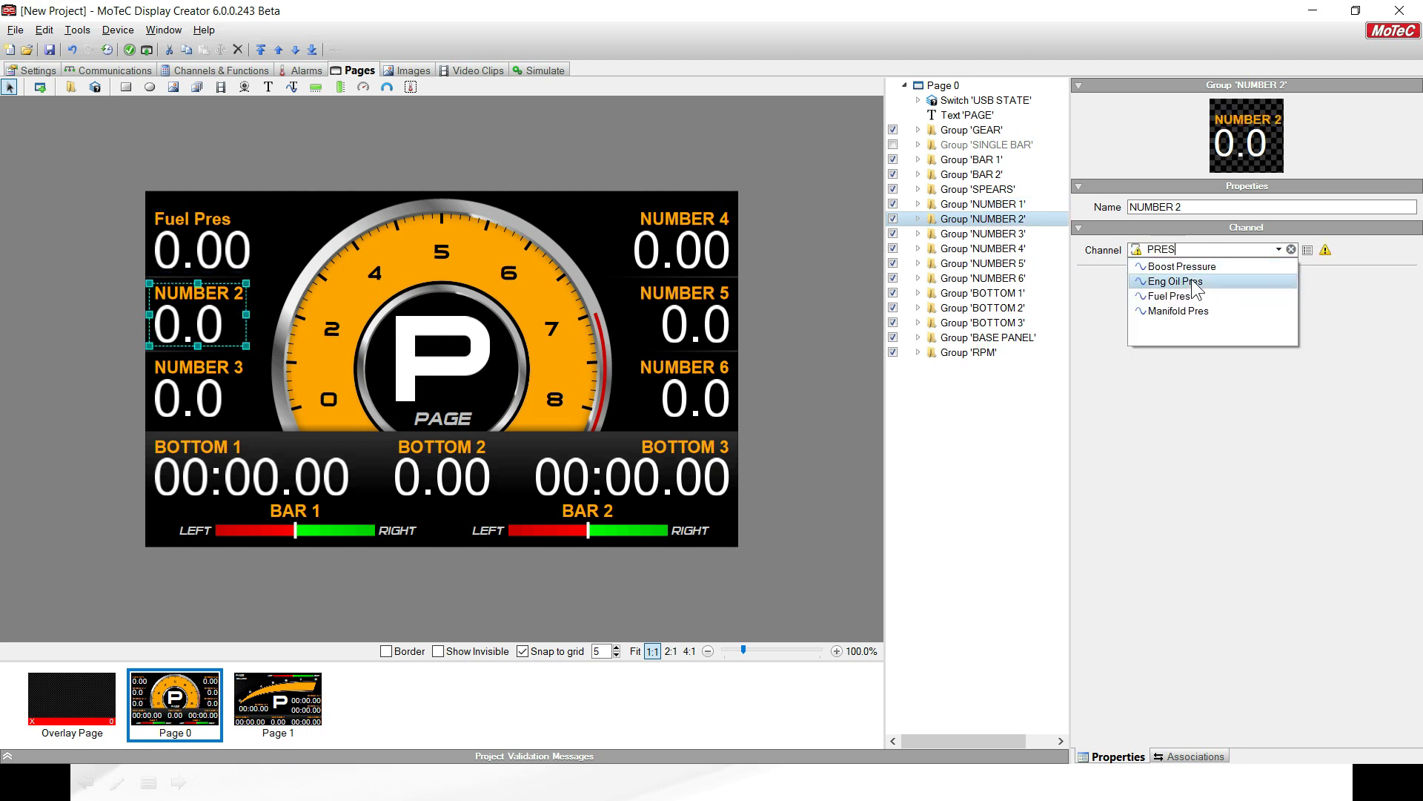
pyautogui.click(1195, 280)
# Assign Eng Oil Temp to NUMBER 3 and Battery Volts to NUMBER 4
pyautogui.click(1006, 236)
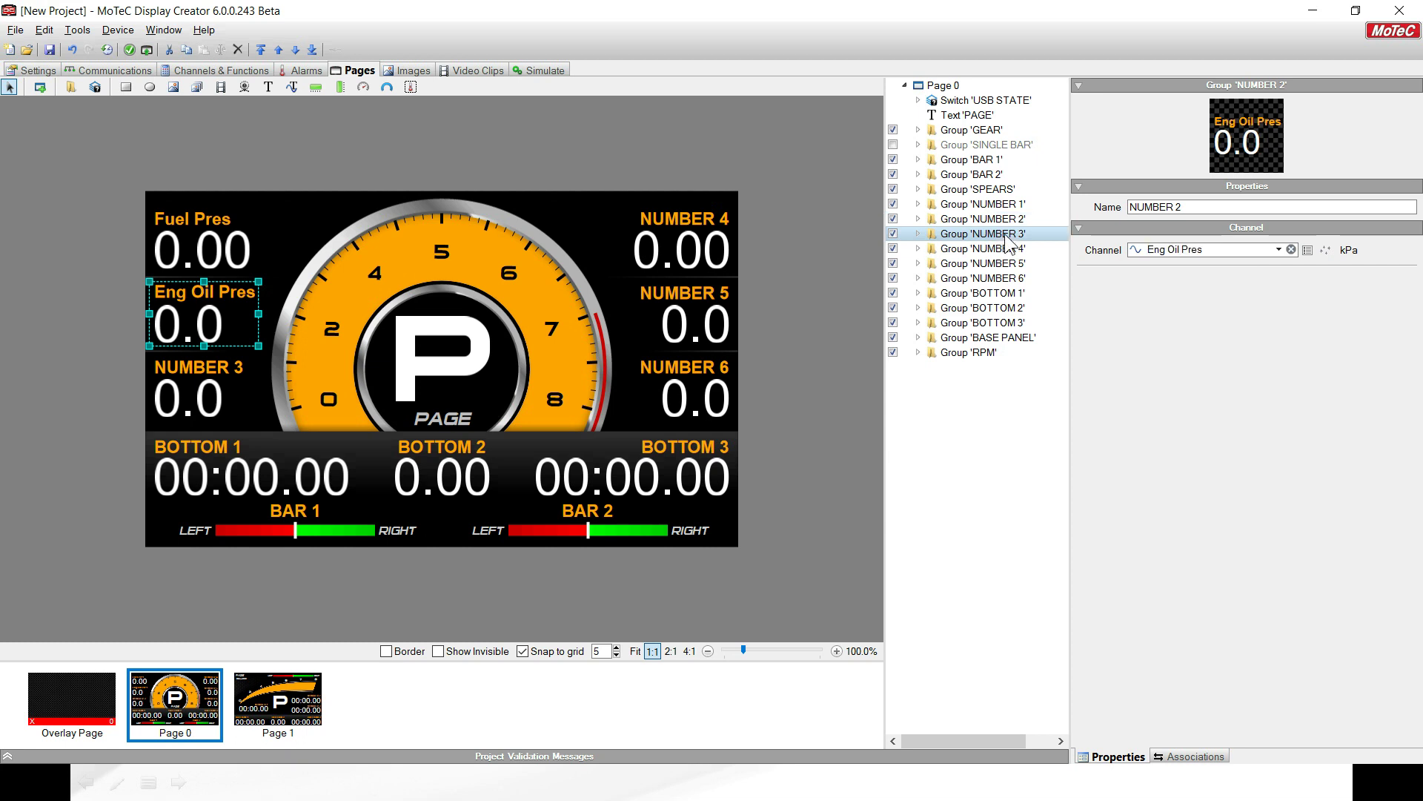
pyautogui.click(1219, 250)
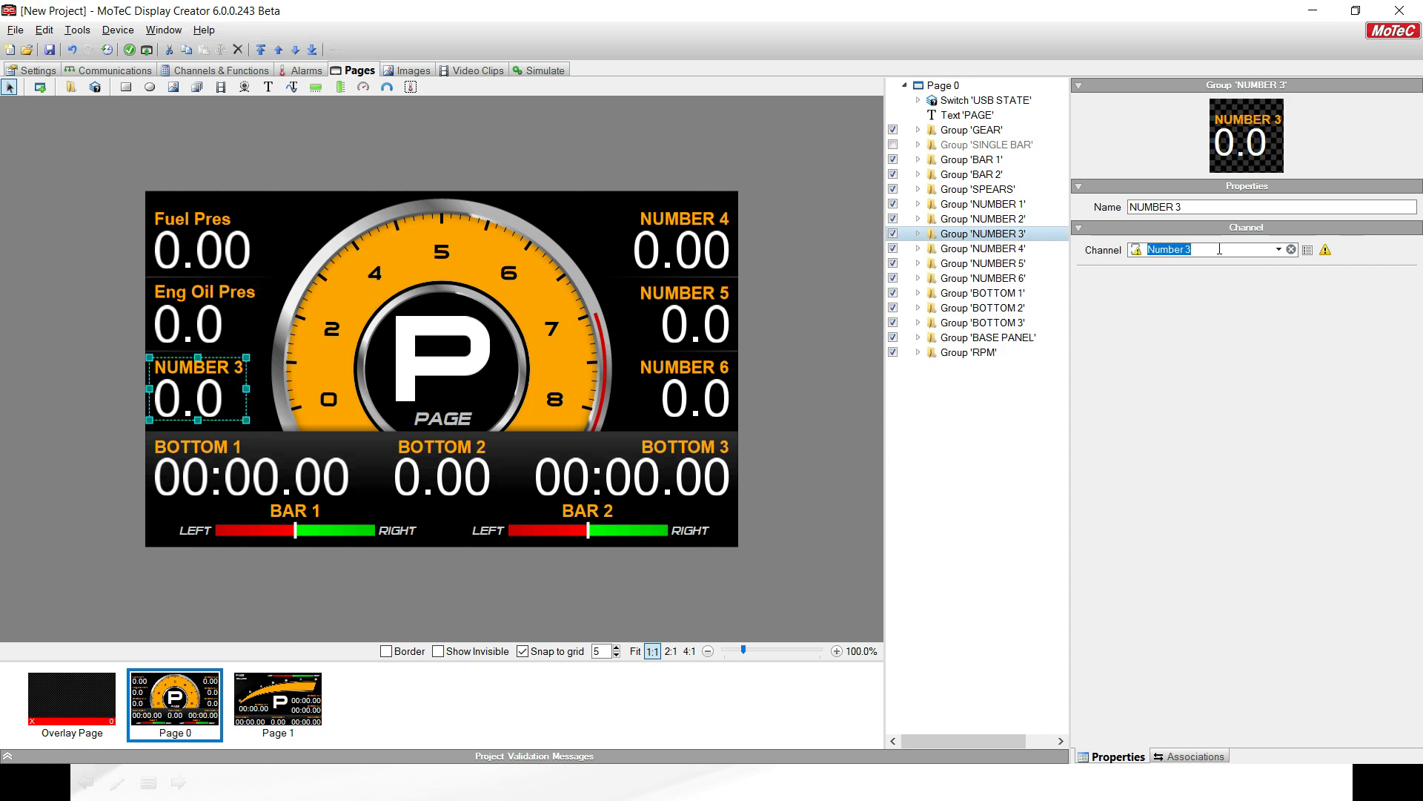
pyautogui.write('ENG')
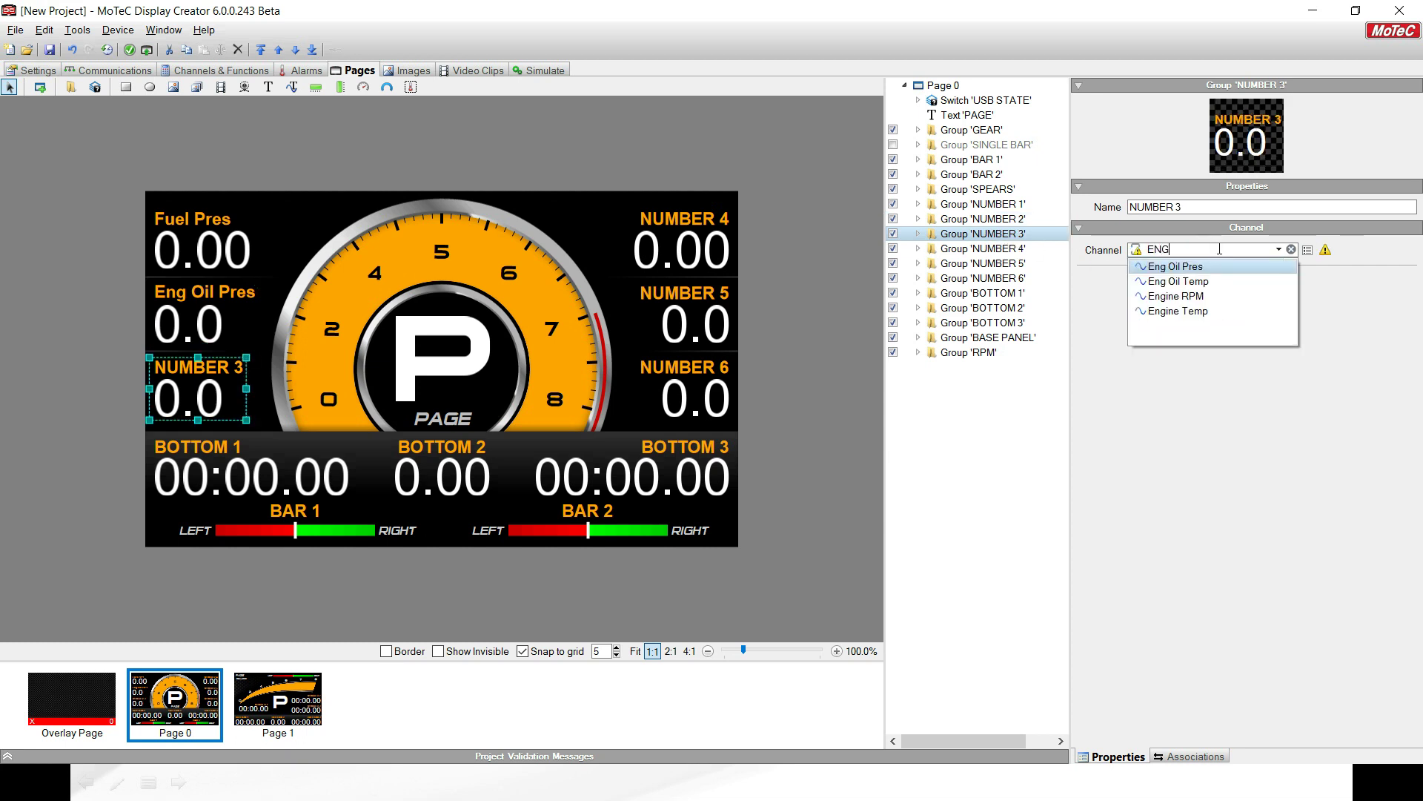
pyautogui.click(1183, 281)
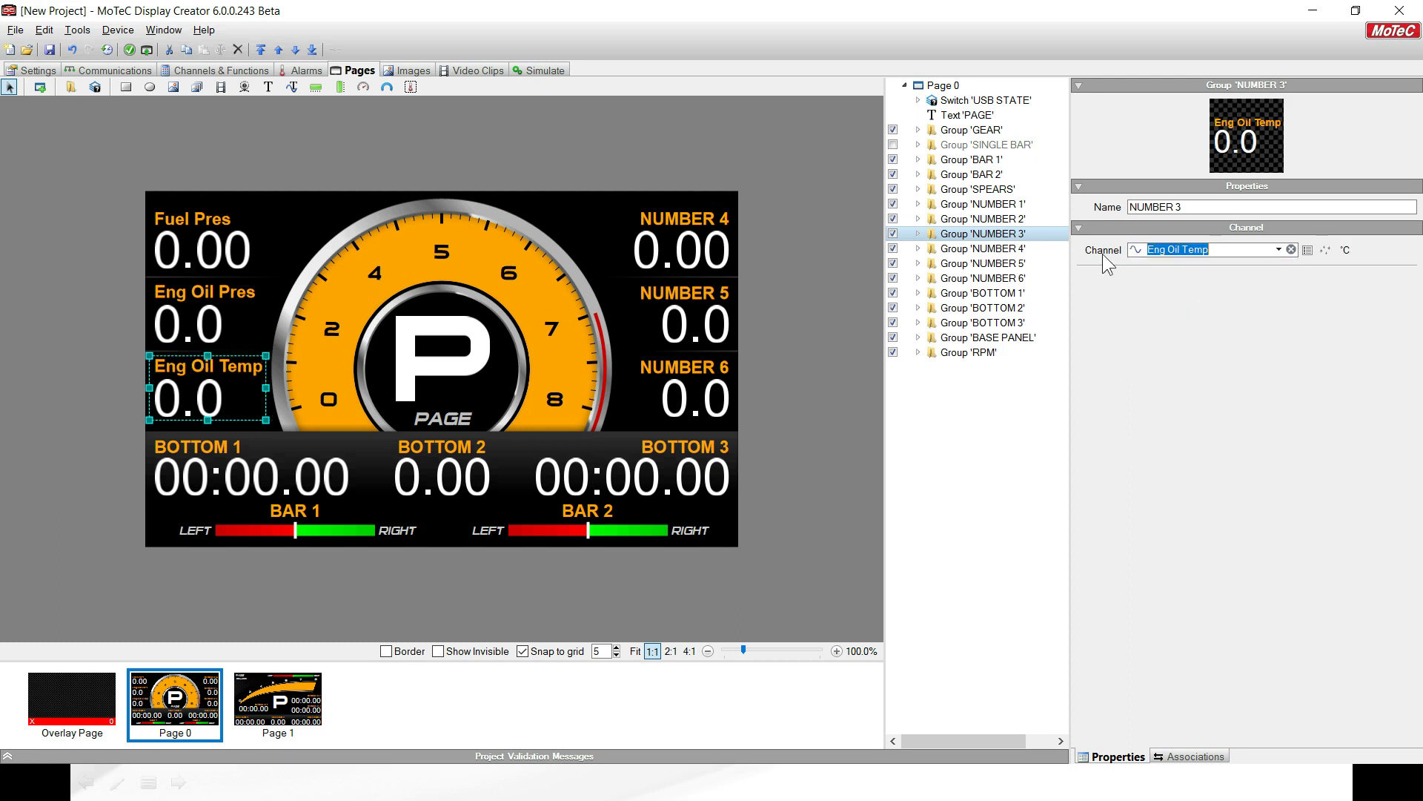
pyautogui.click(729, 231)
pyautogui.click(1169, 247)
pyautogui.click(1169, 247)
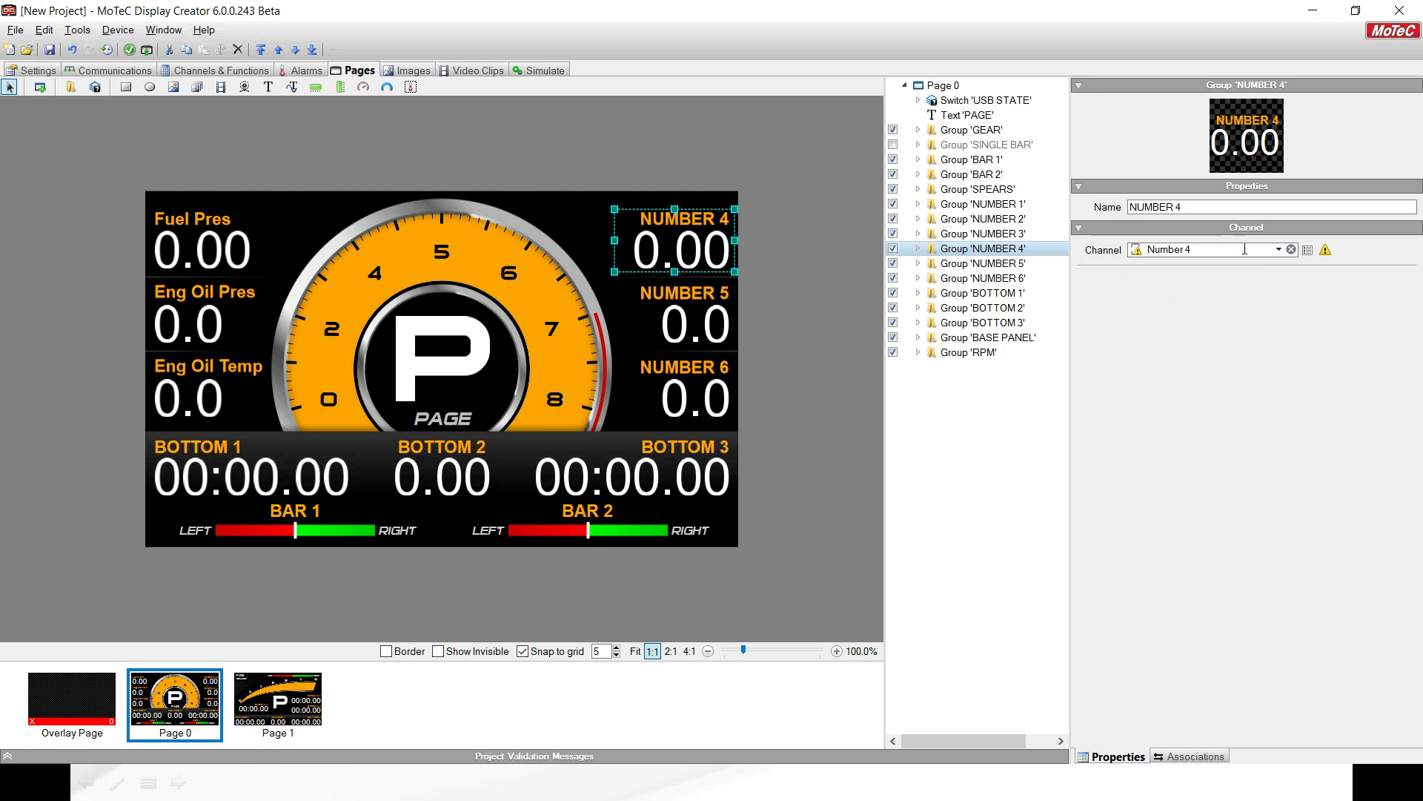
pyautogui.click(1212, 250)
pyautogui.write('BATT')
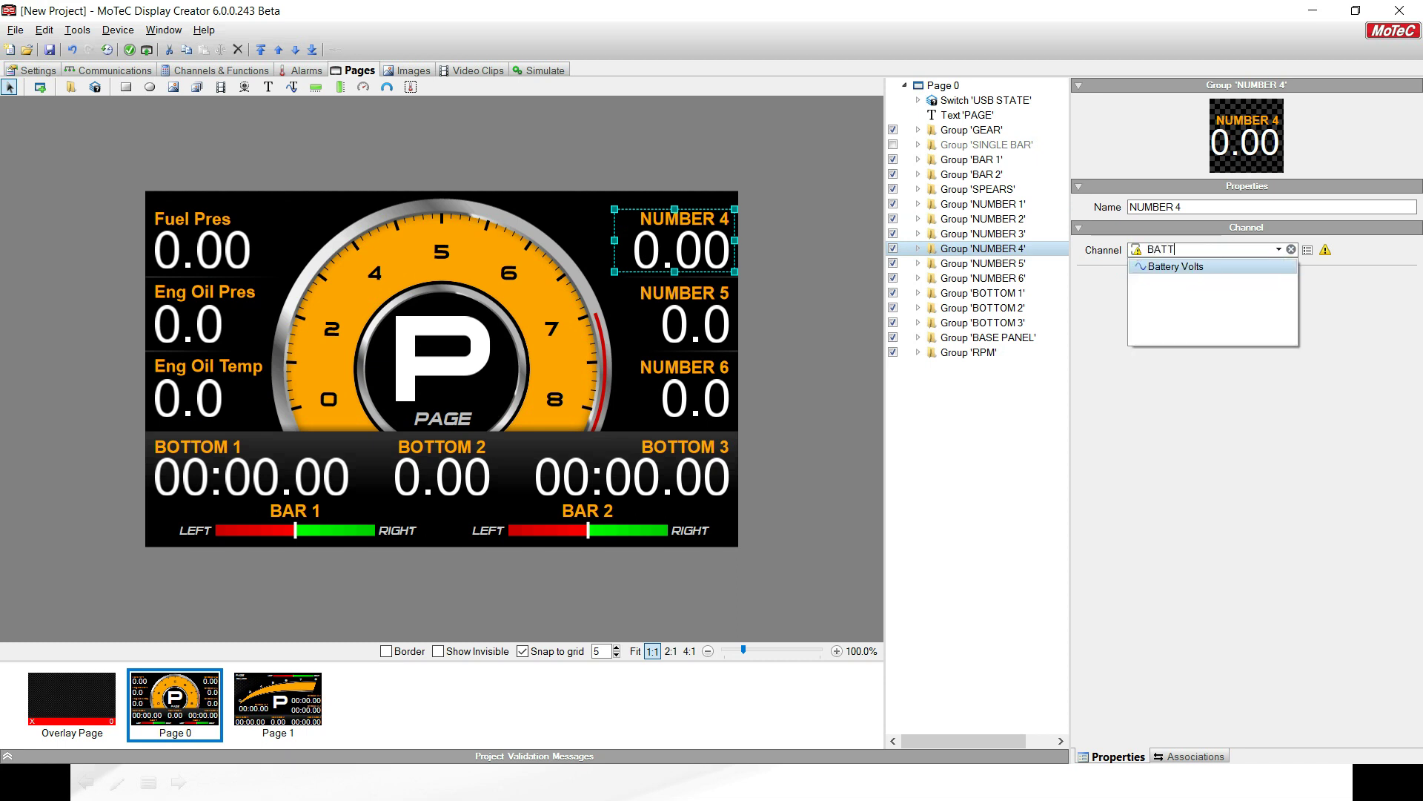
pyautogui.click(1202, 265)
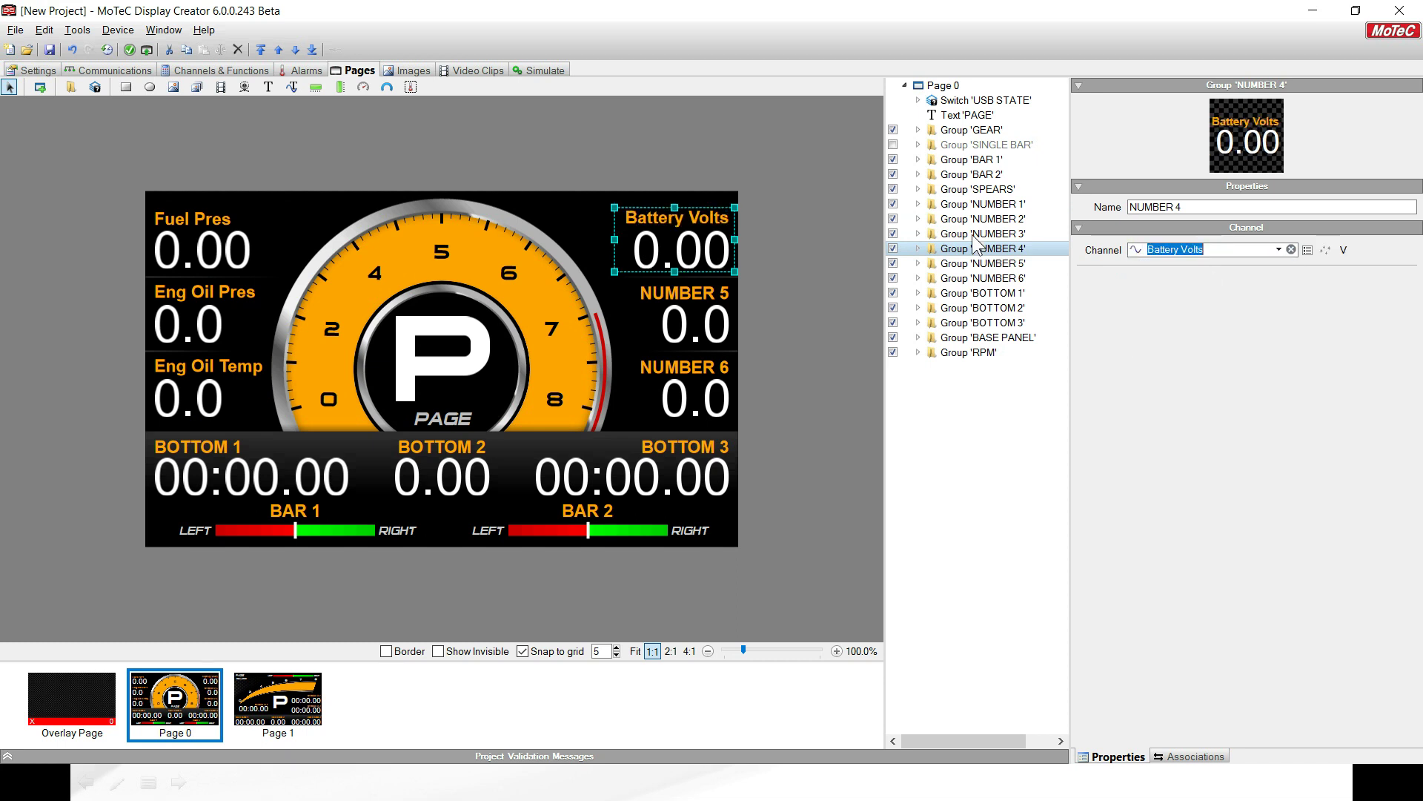
# Assign Throttle Pos to NUMBER 5 and Ground Speed to NUMBER 6
pyautogui.click(693, 289)
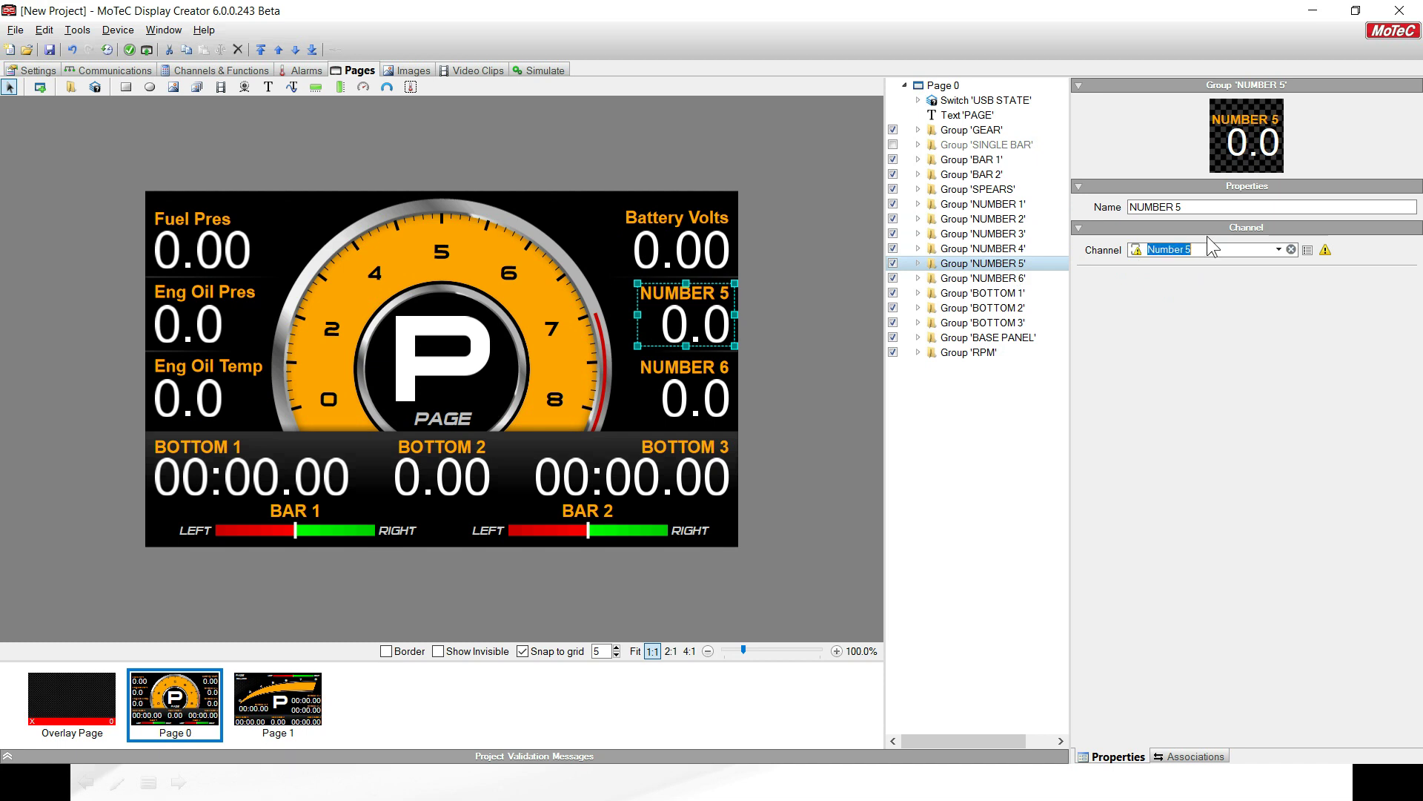
pyautogui.write('THRO')
pyautogui.press('Escape')
pyautogui.click(1203, 250)
pyautogui.write('THRO')
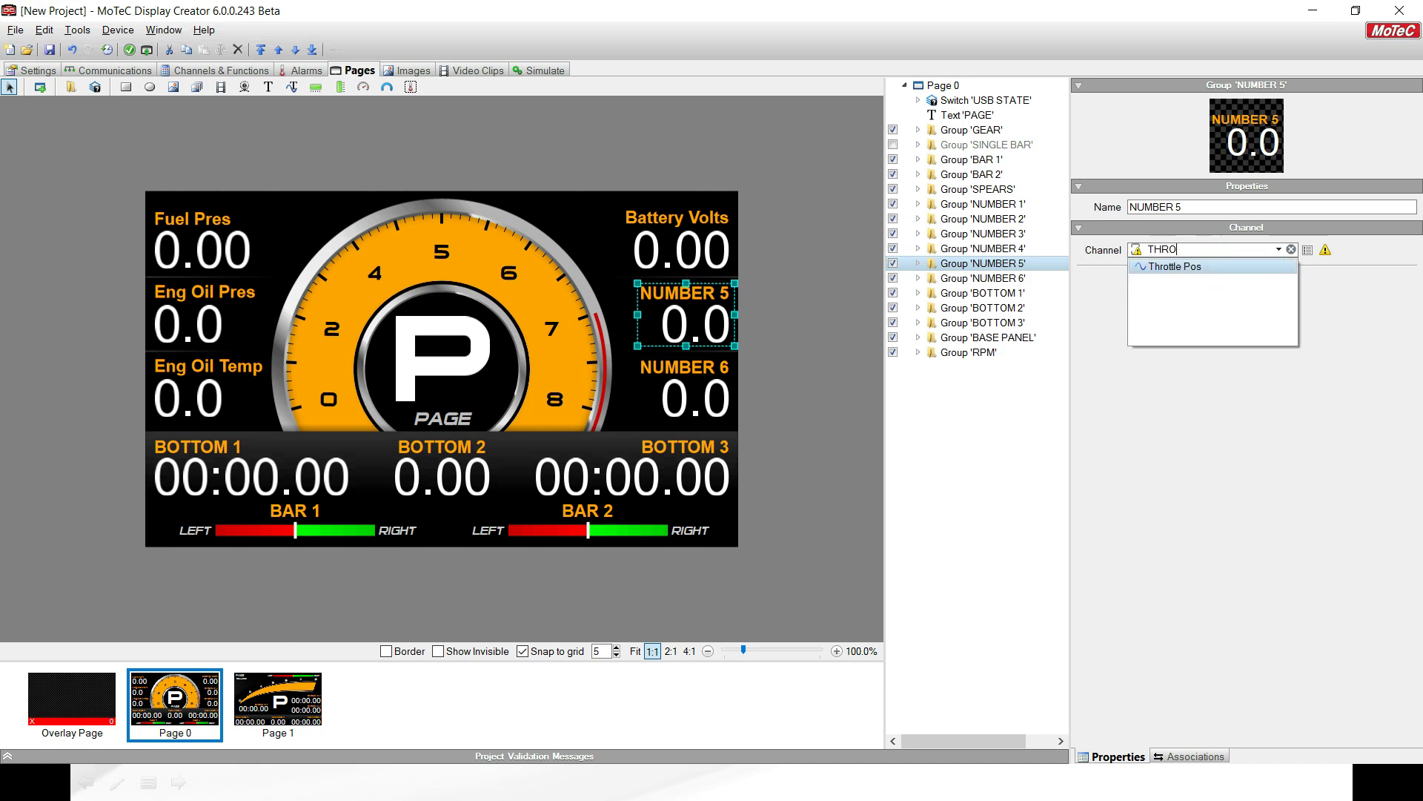
pyautogui.click(1223, 263)
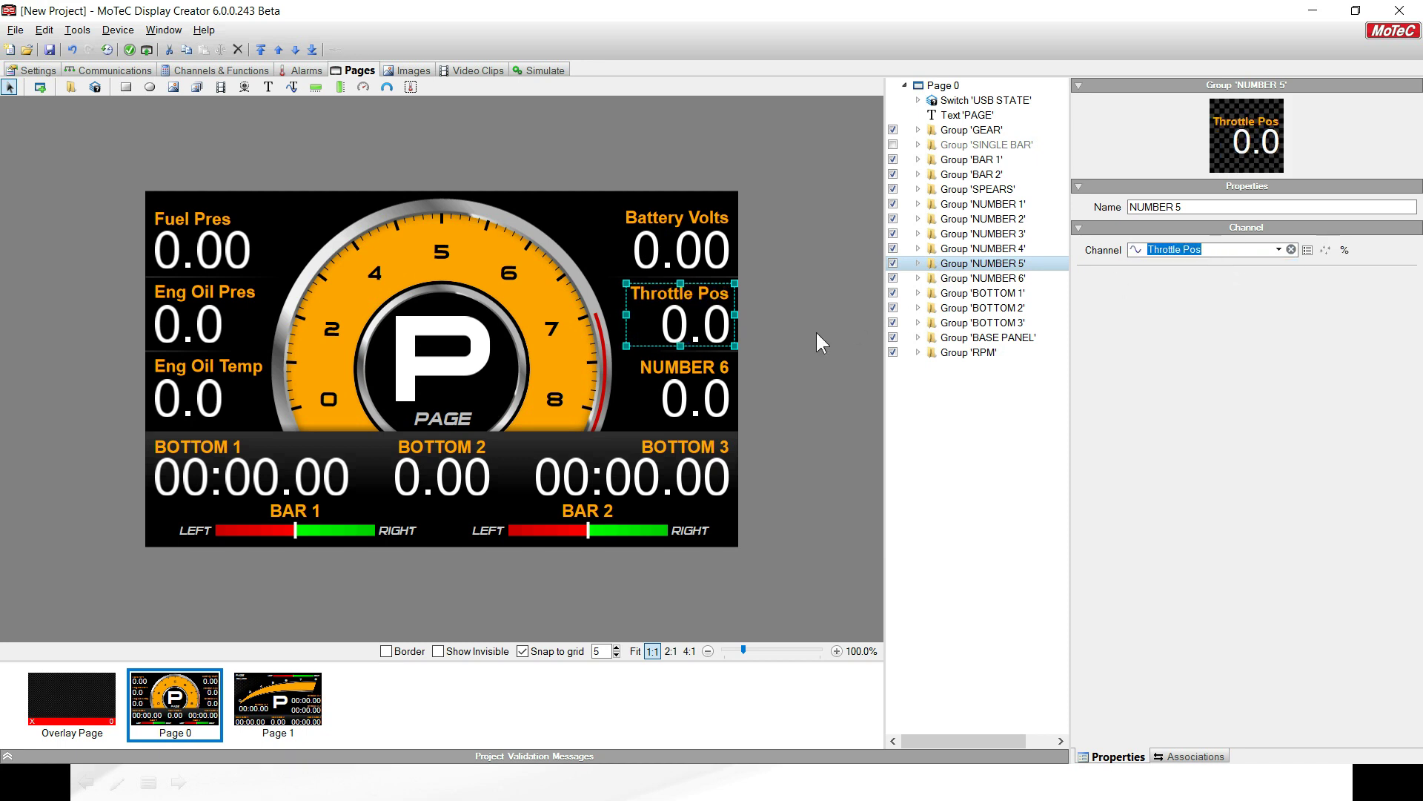
pyautogui.click(716, 373)
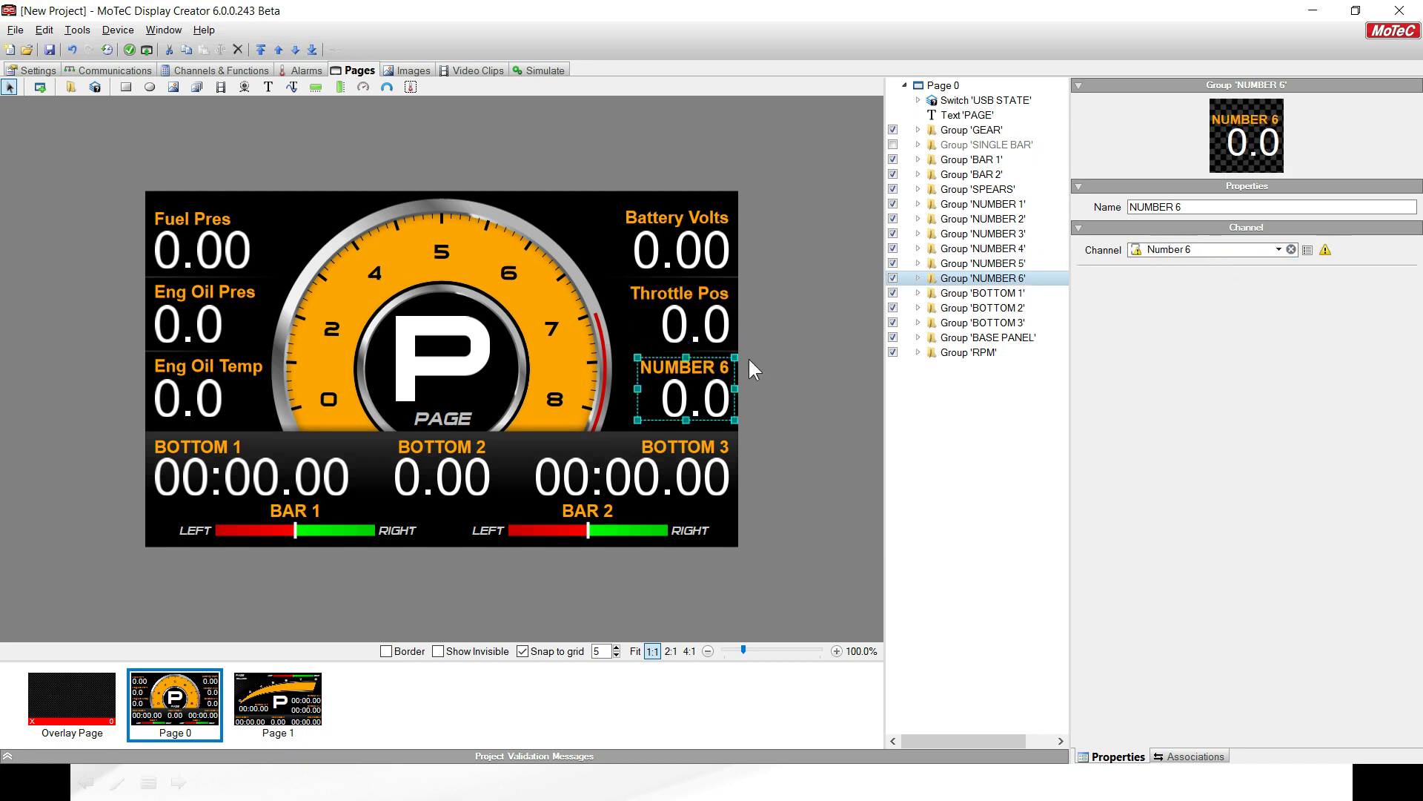
pyautogui.click(1193, 251)
pyautogui.write('SP')
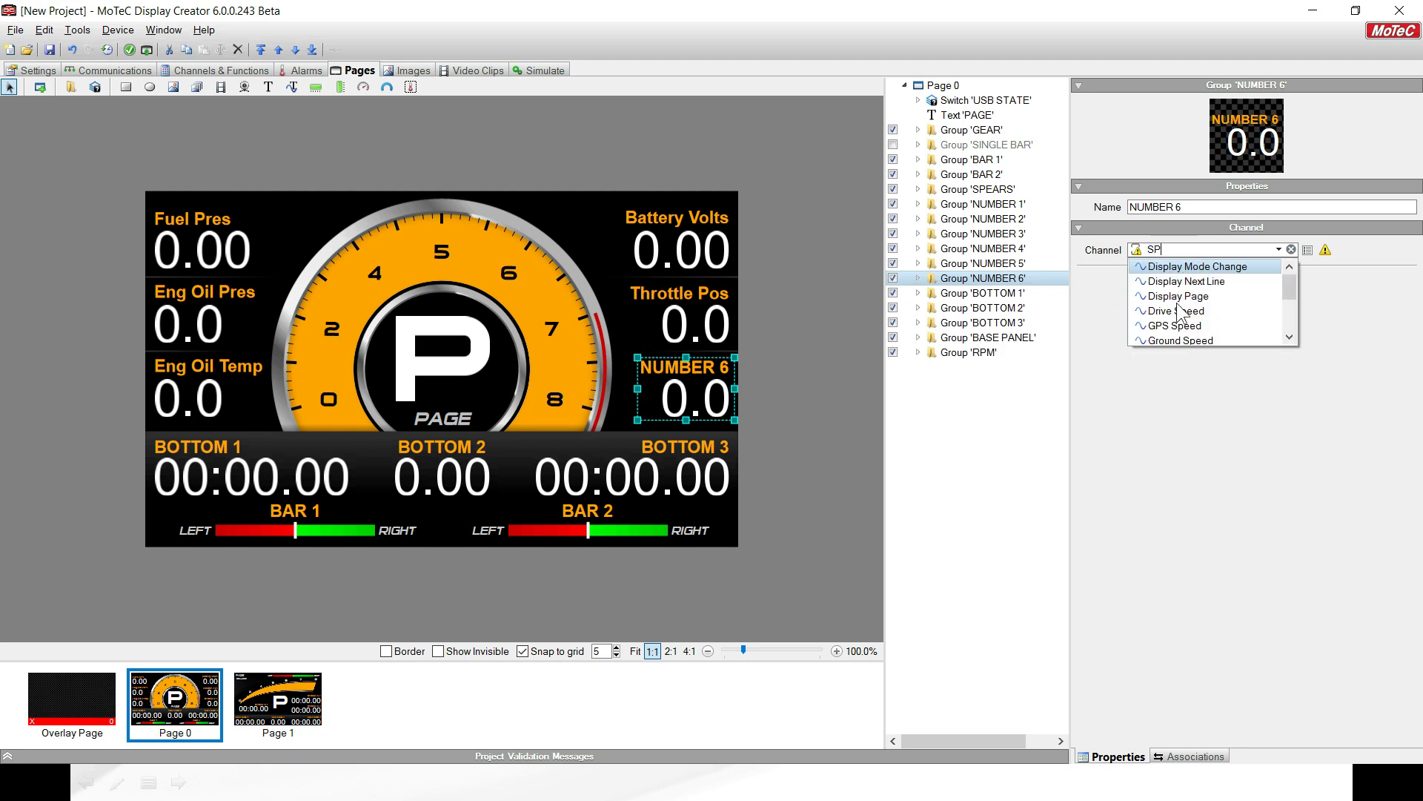
pyautogui.click(1178, 340)
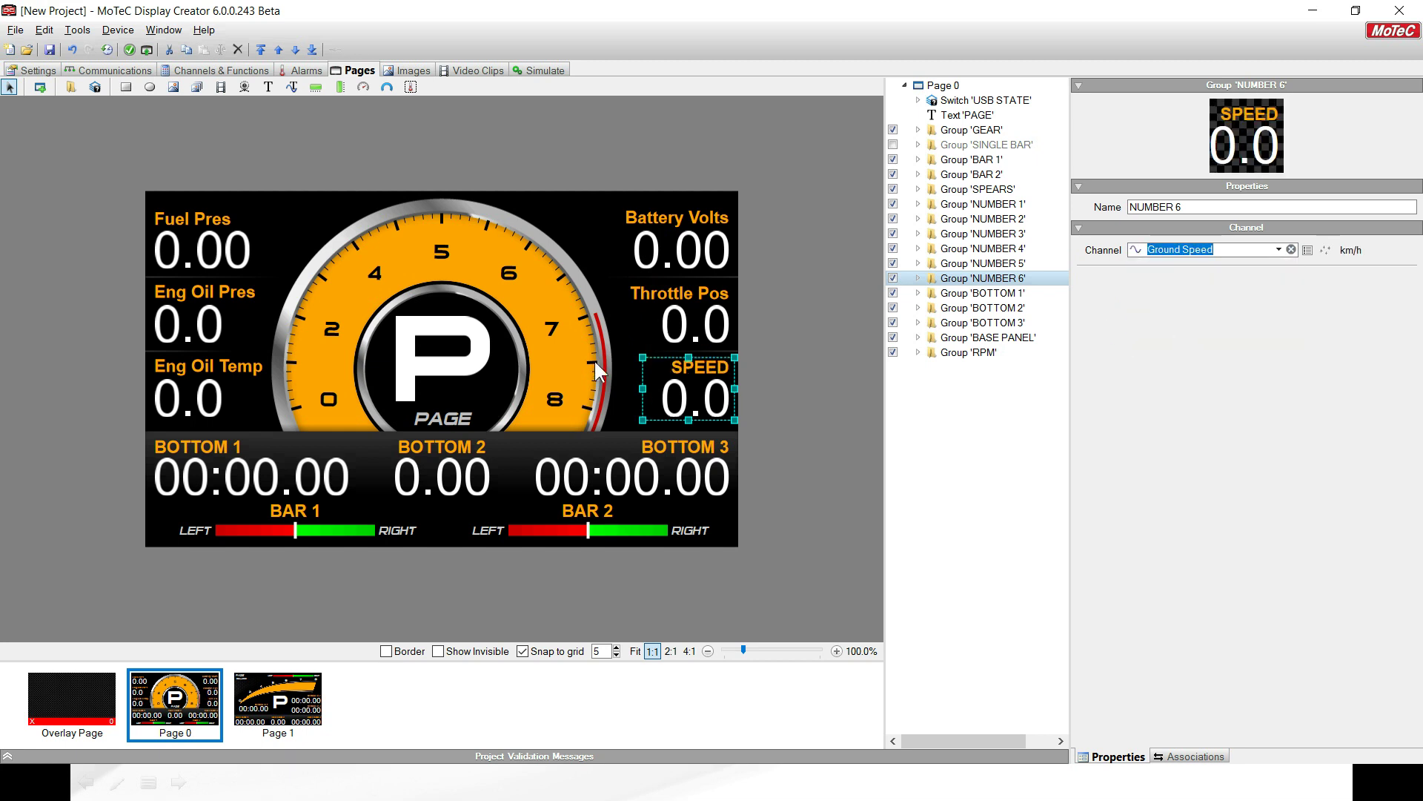
pyautogui.click(274, 464)
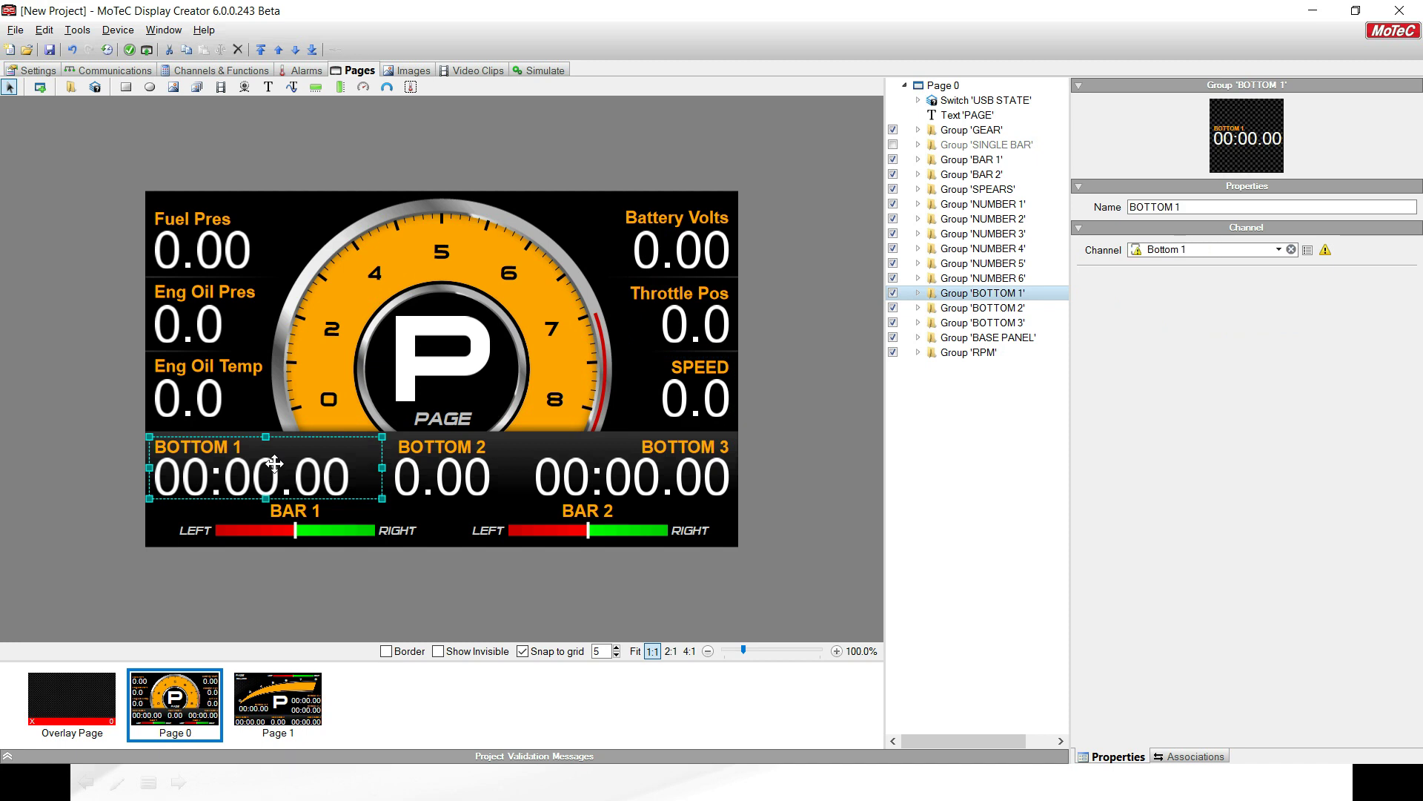
# Set BOTTOM 1 to Reference Lap Time and BOTTOM 3 to Running Lap Time
pyautogui.click(1191, 249)
pyautogui.write('REF')
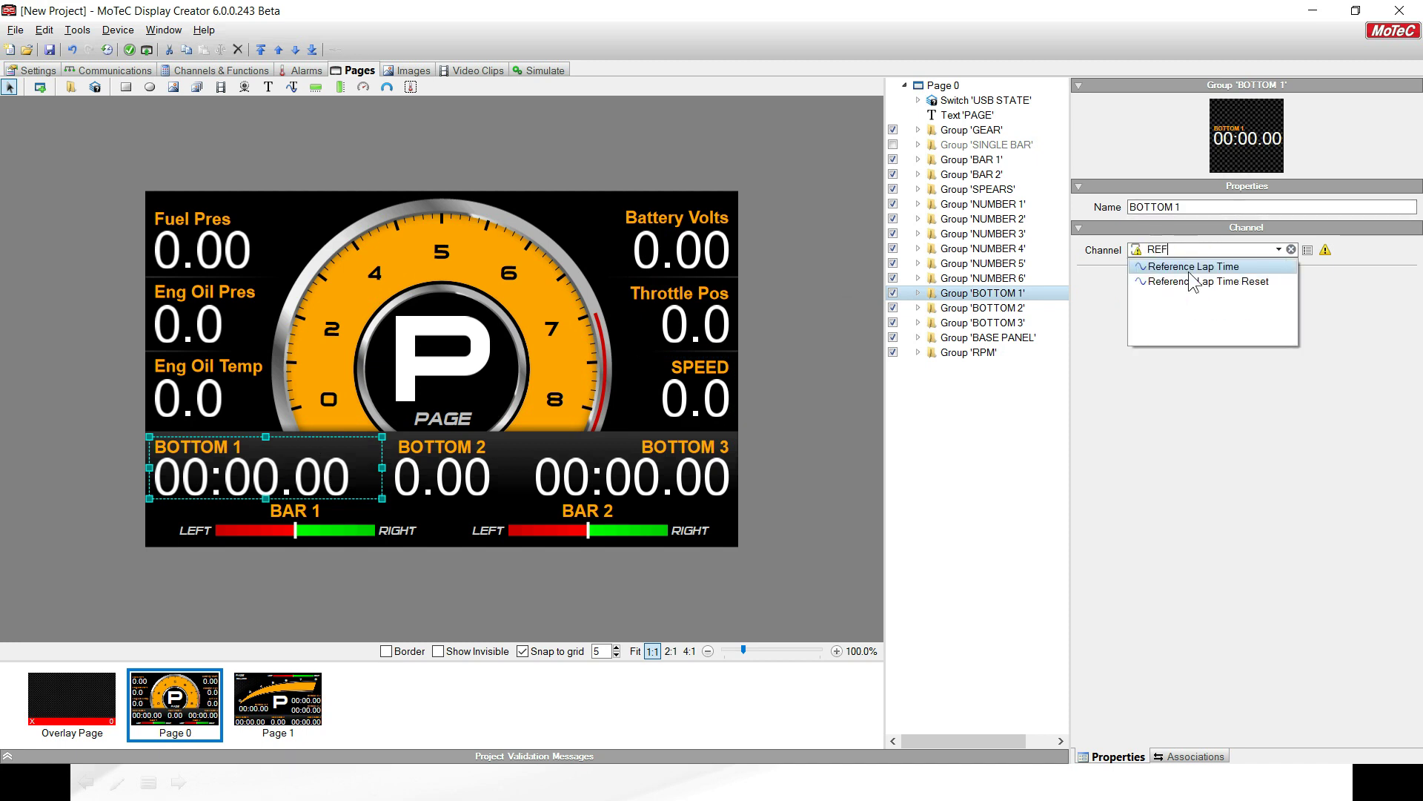
pyautogui.click(1189, 265)
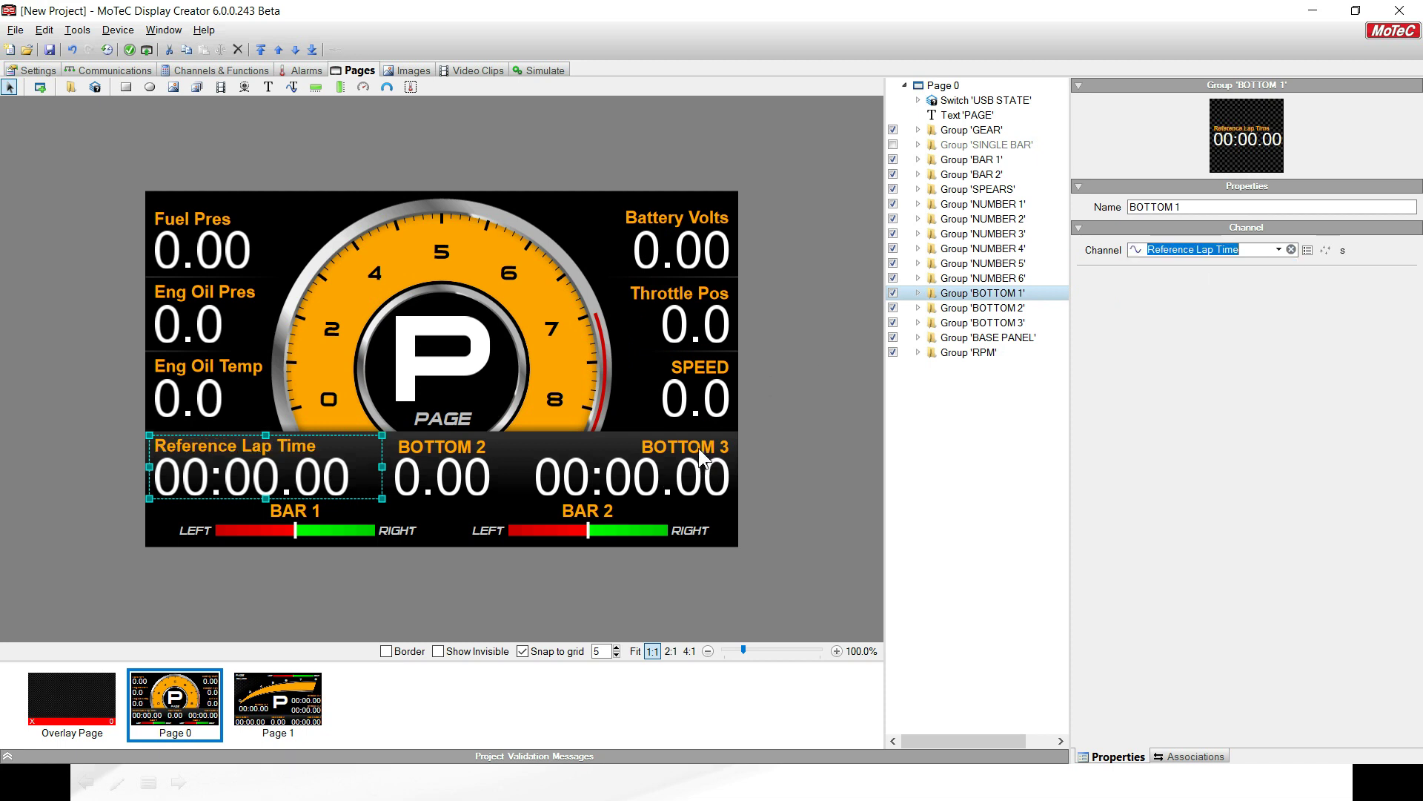
pyautogui.click(698, 448)
pyautogui.doubleClick(1188, 250)
pyautogui.write('la')
pyautogui.press('Escape')
pyautogui.doubleClick(1195, 250)
pyautogui.write('UNN')
pyautogui.click(1186, 296)
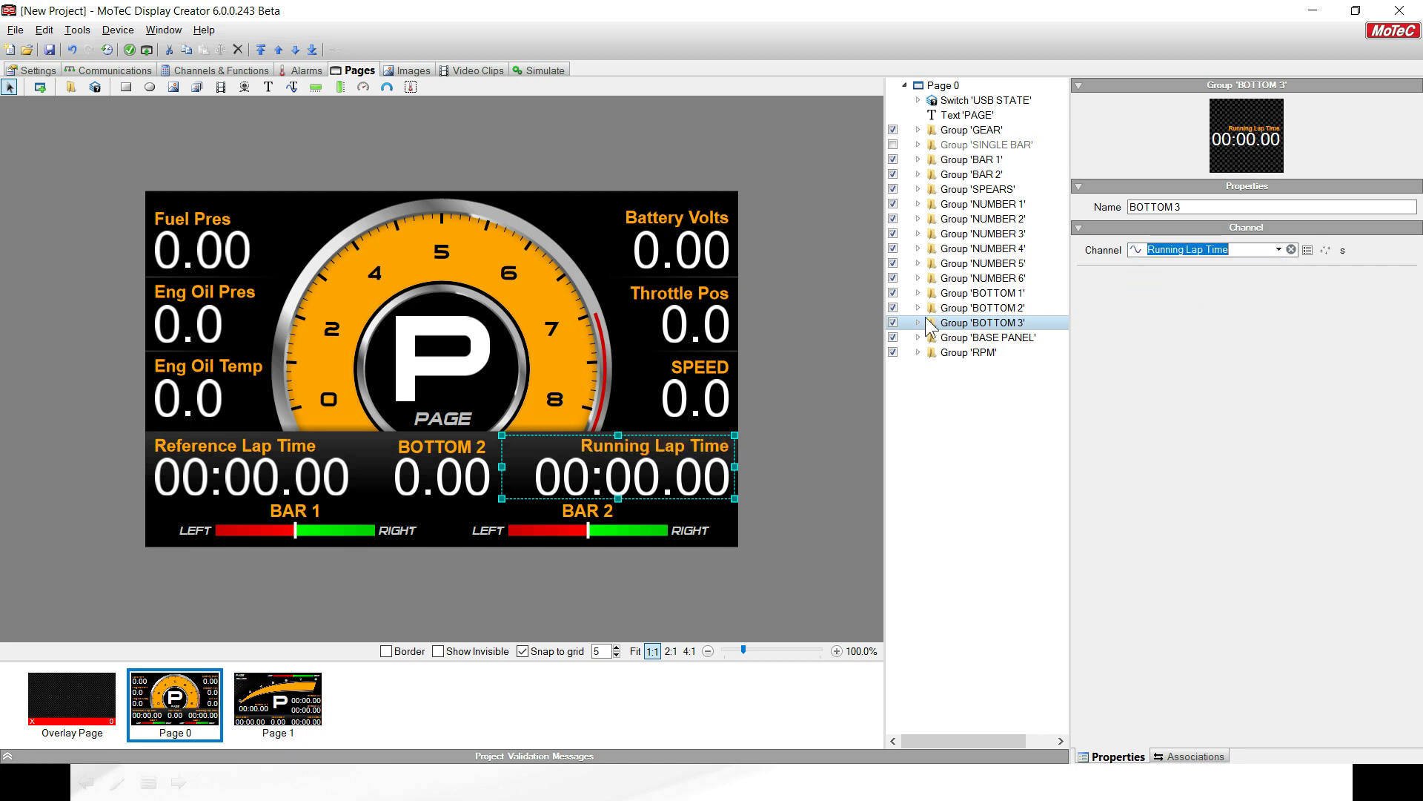
# Set BOTTOM 2 to Lap Gain Loss Running and hide the BAR 1 group
pyautogui.click(444, 447)
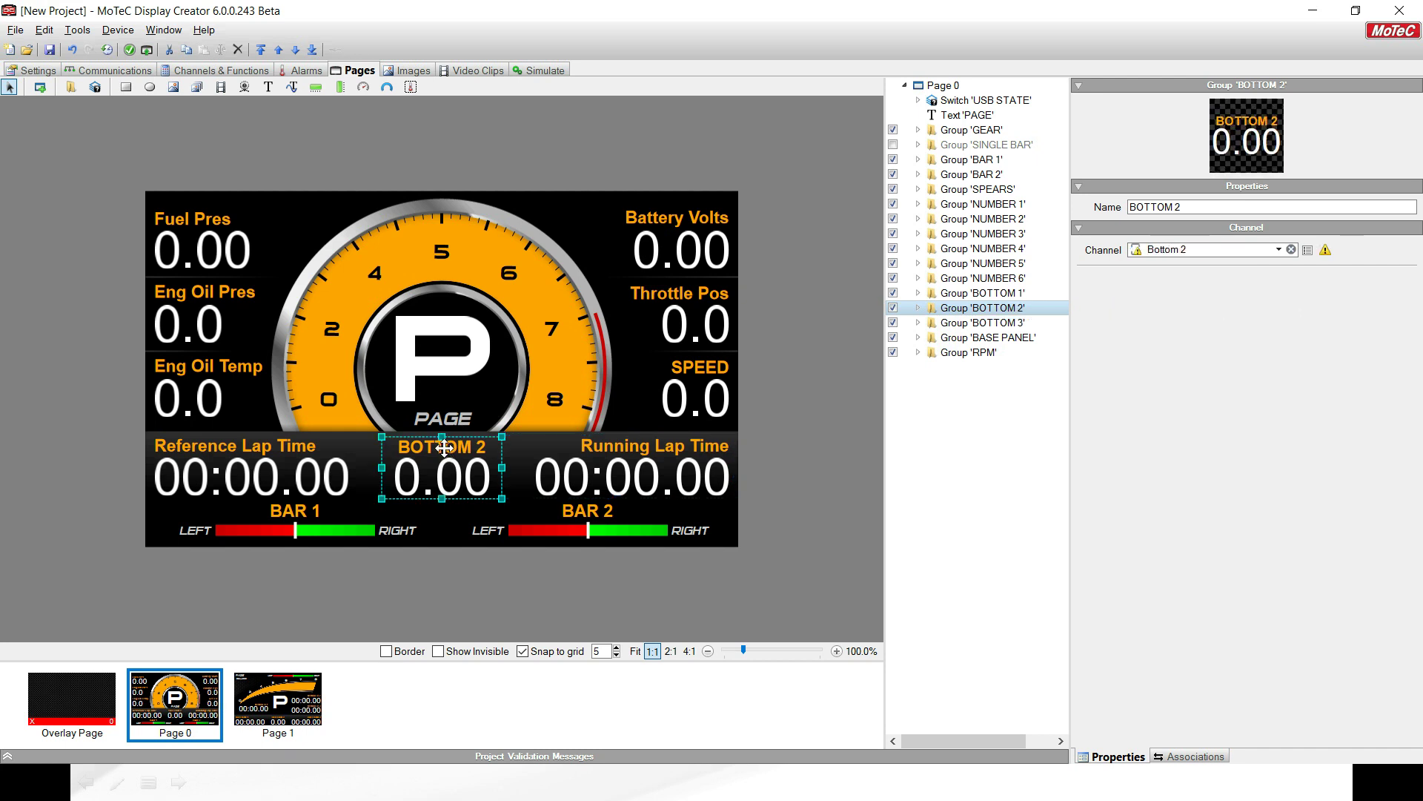
pyautogui.click(1203, 250)
pyautogui.write('GAI')
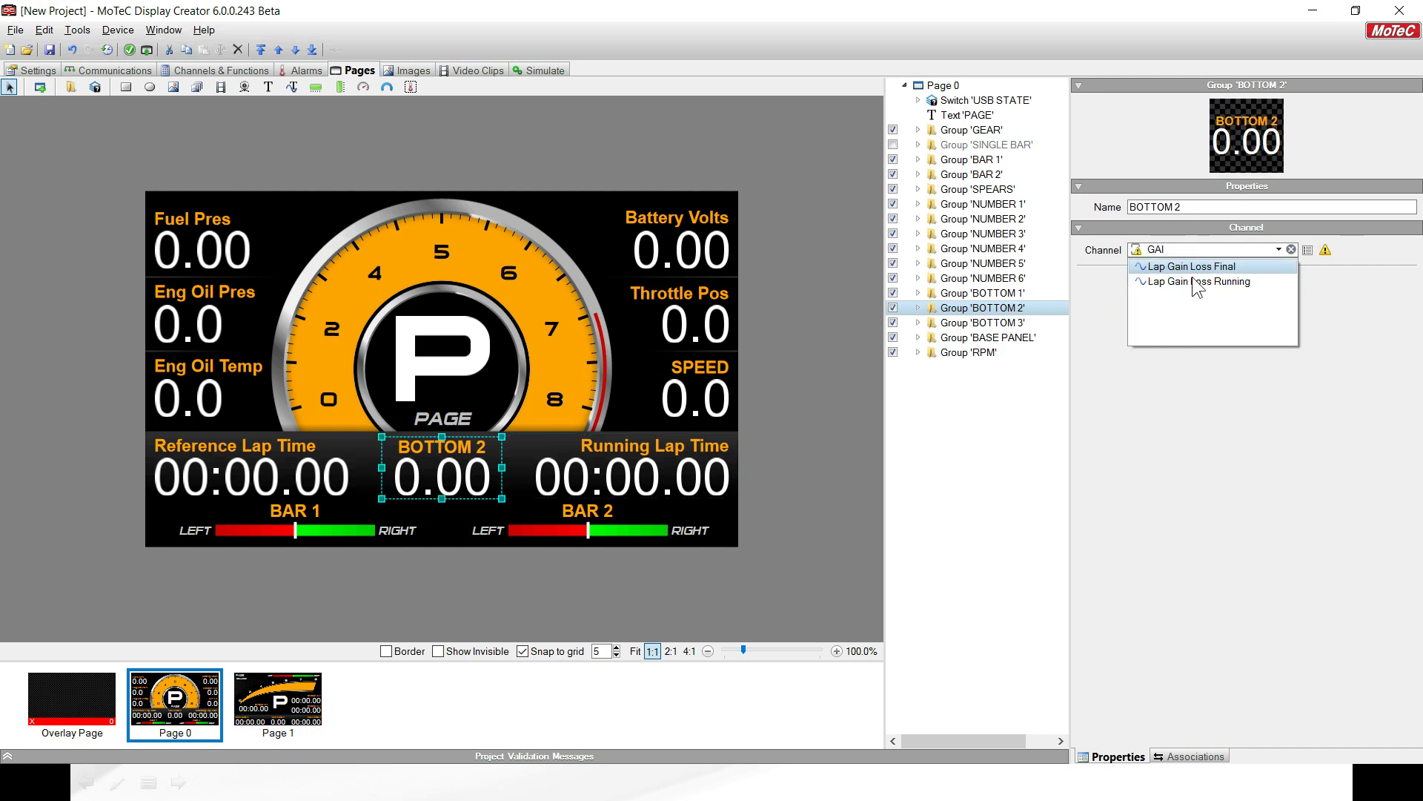
pyautogui.click(1192, 280)
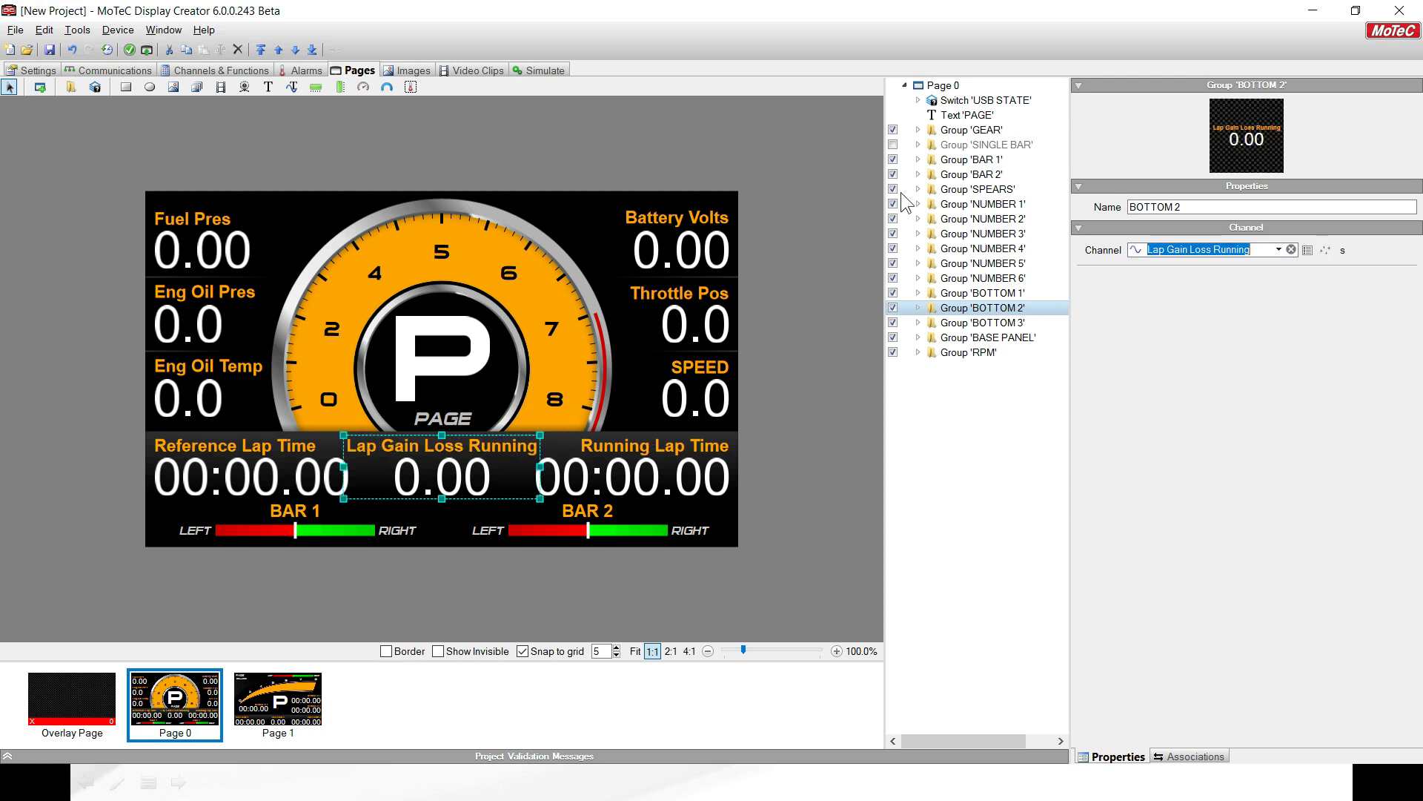
pyautogui.click(894, 160)
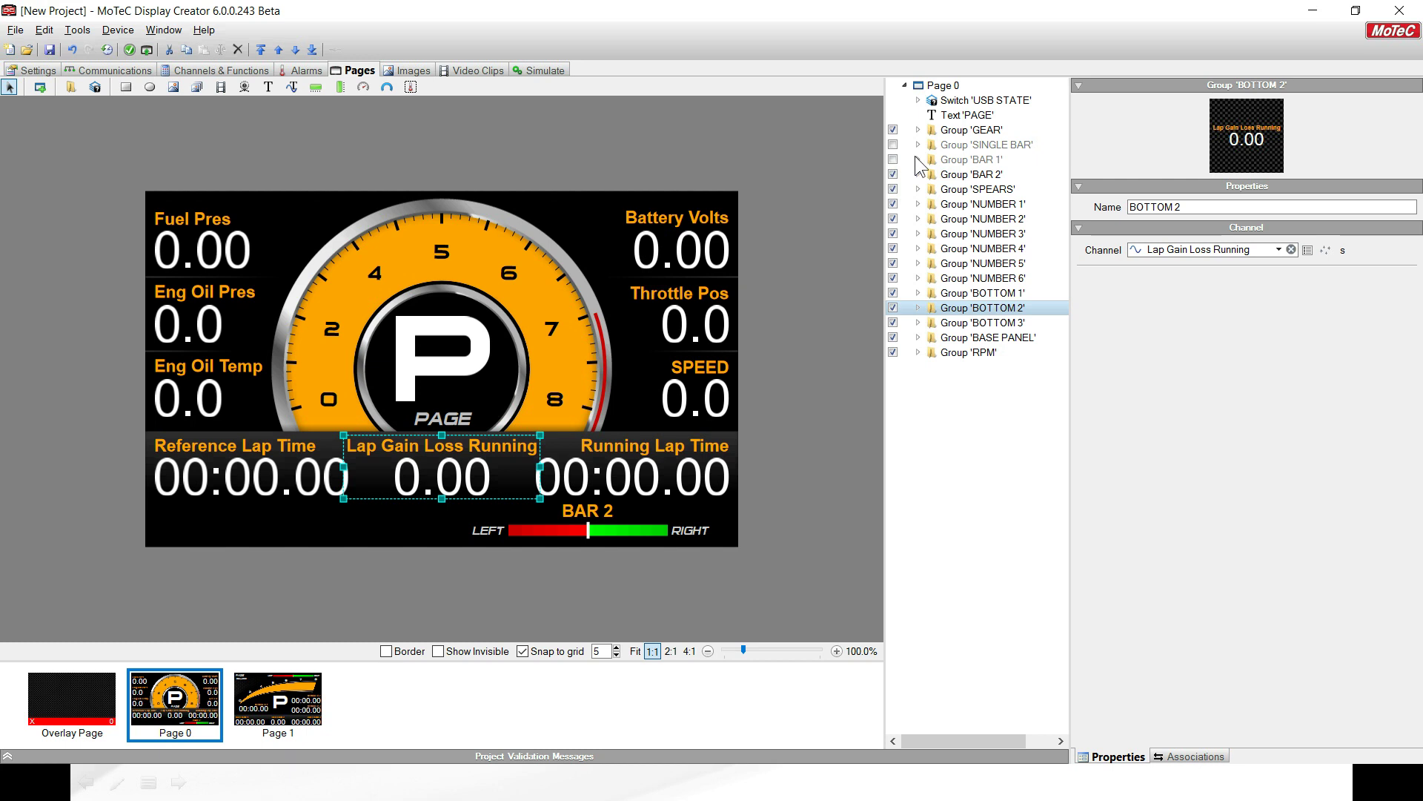
# Hide BAR 2 and show SINGLE BAR driven by Lap Gain Loss Running
pyautogui.click(894, 174)
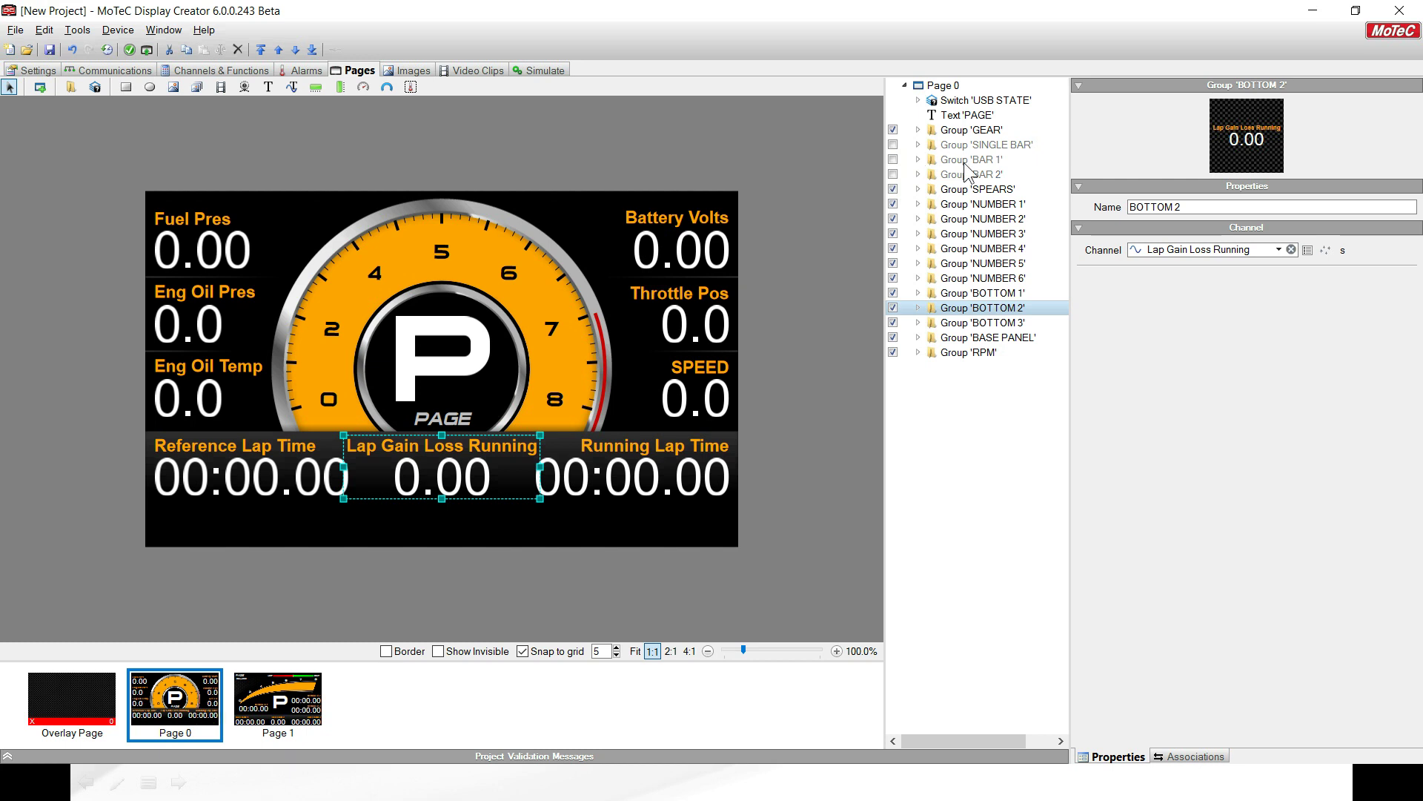
pyautogui.click(893, 145)
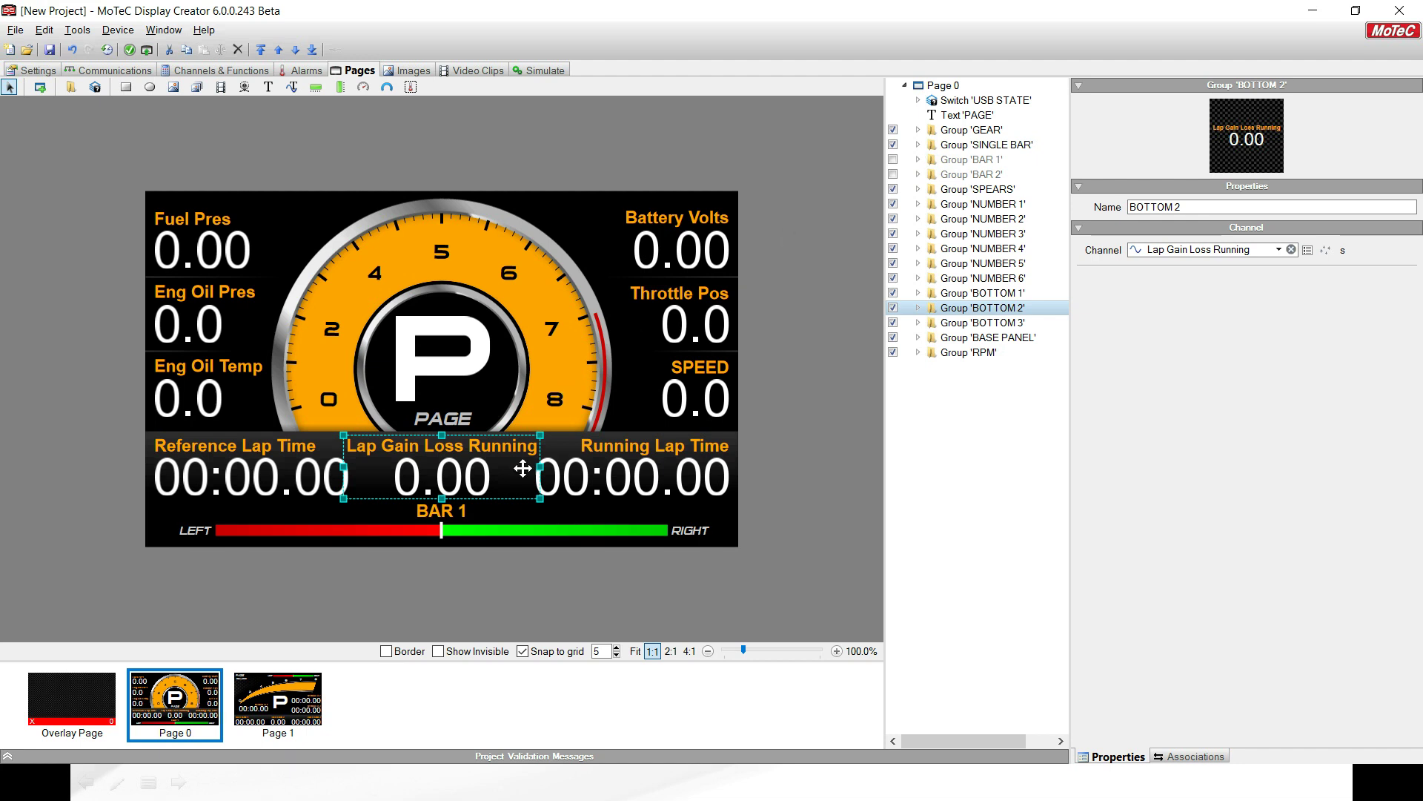
pyautogui.click(975, 144)
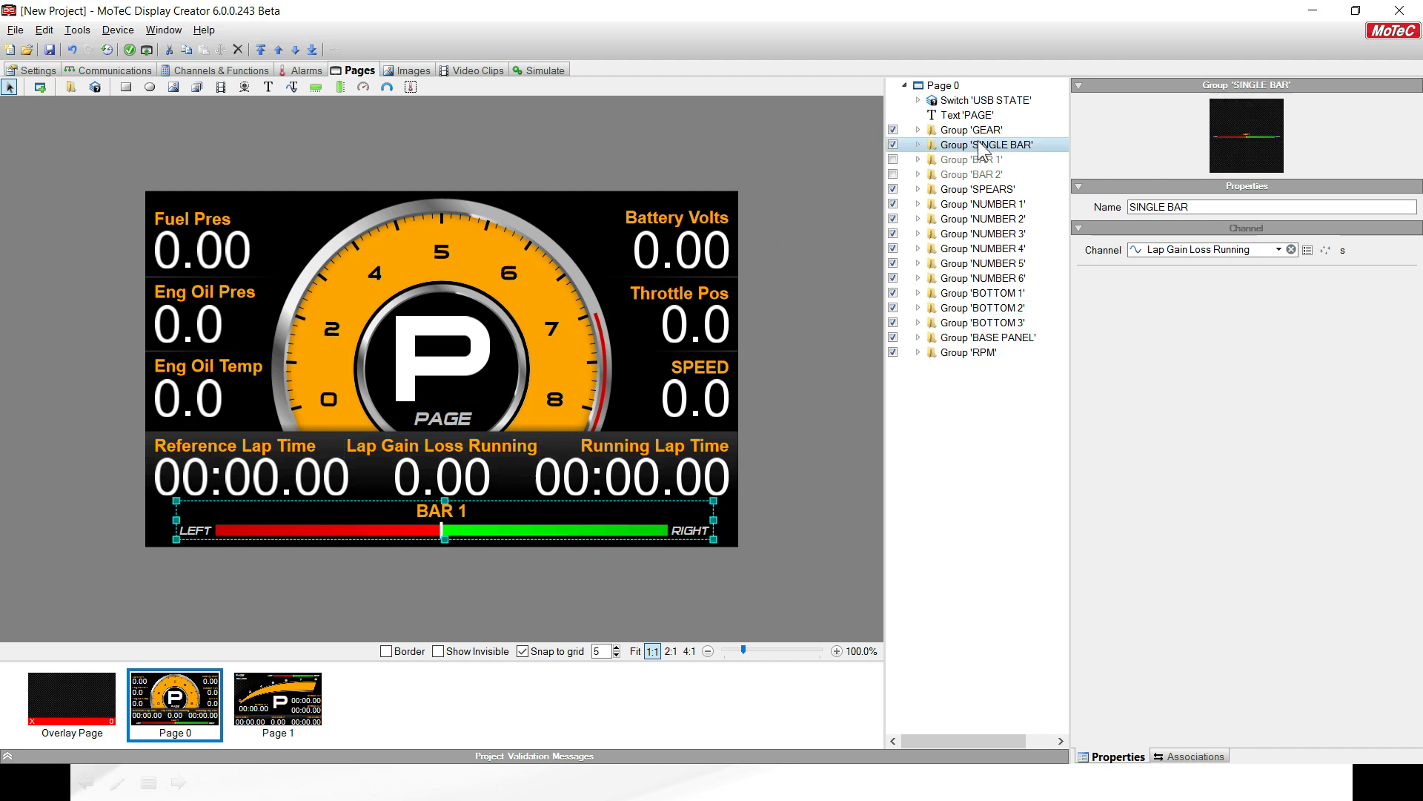
pyautogui.click(1191, 249)
pyautogui.write('GAIN')
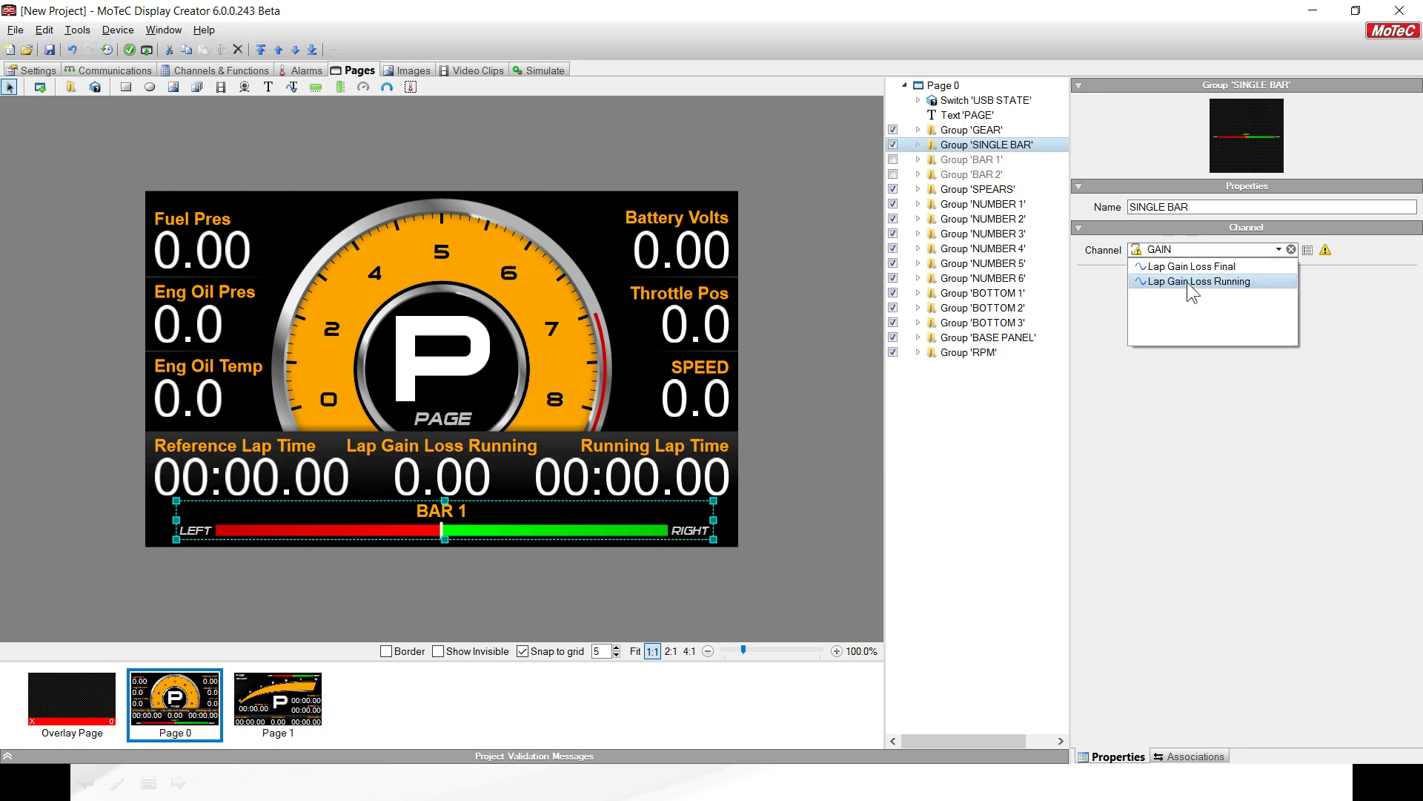
pyautogui.click(1186, 282)
pyautogui.click(842, 206)
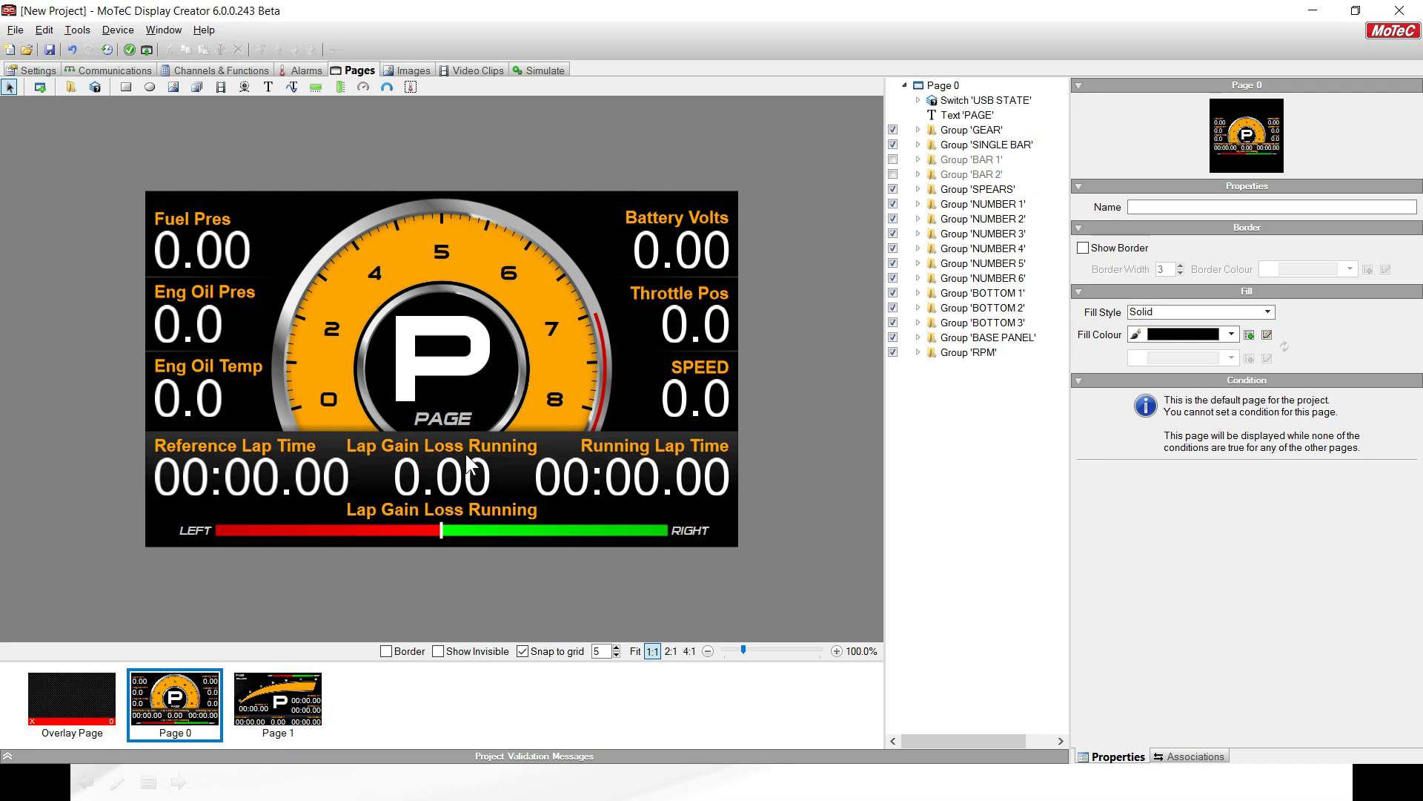
# Delete the Lap Gain Loss Running caption text from above the single bar
pyautogui.click(457, 510)
pyautogui.click(448, 512)
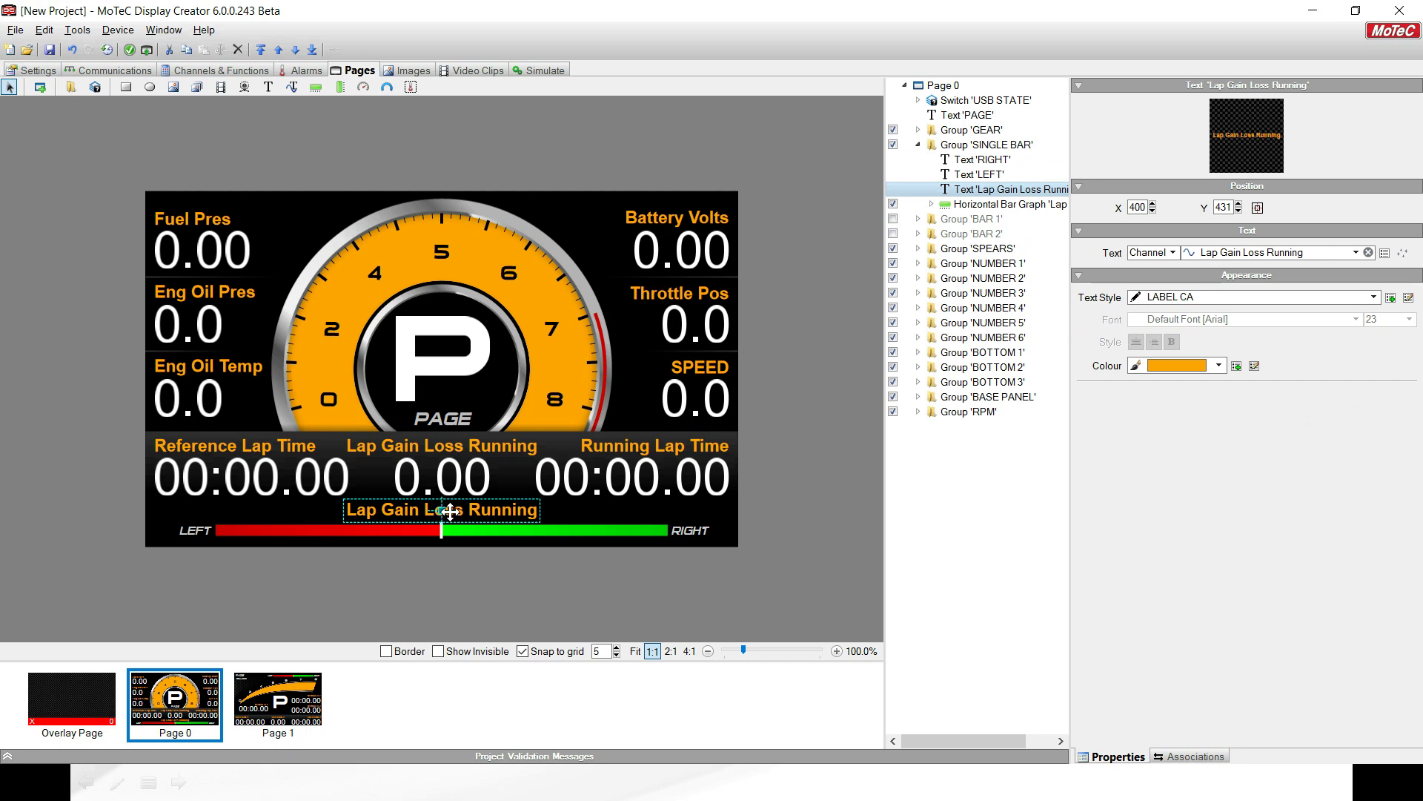
pyautogui.press('Delete')
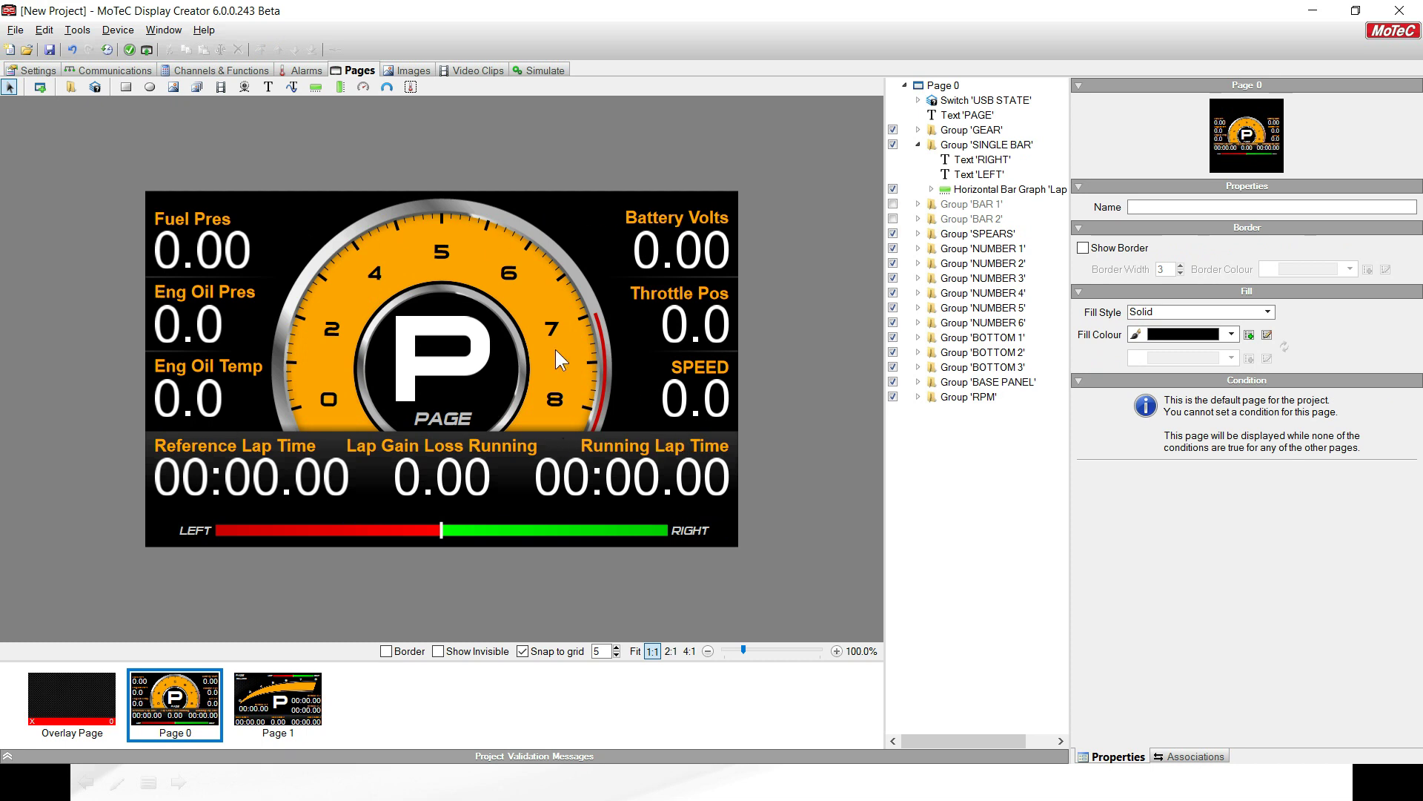
# Filter Channels & Functions to used channels and give Ground Speed the display name SPEED
pyautogui.click(241, 68)
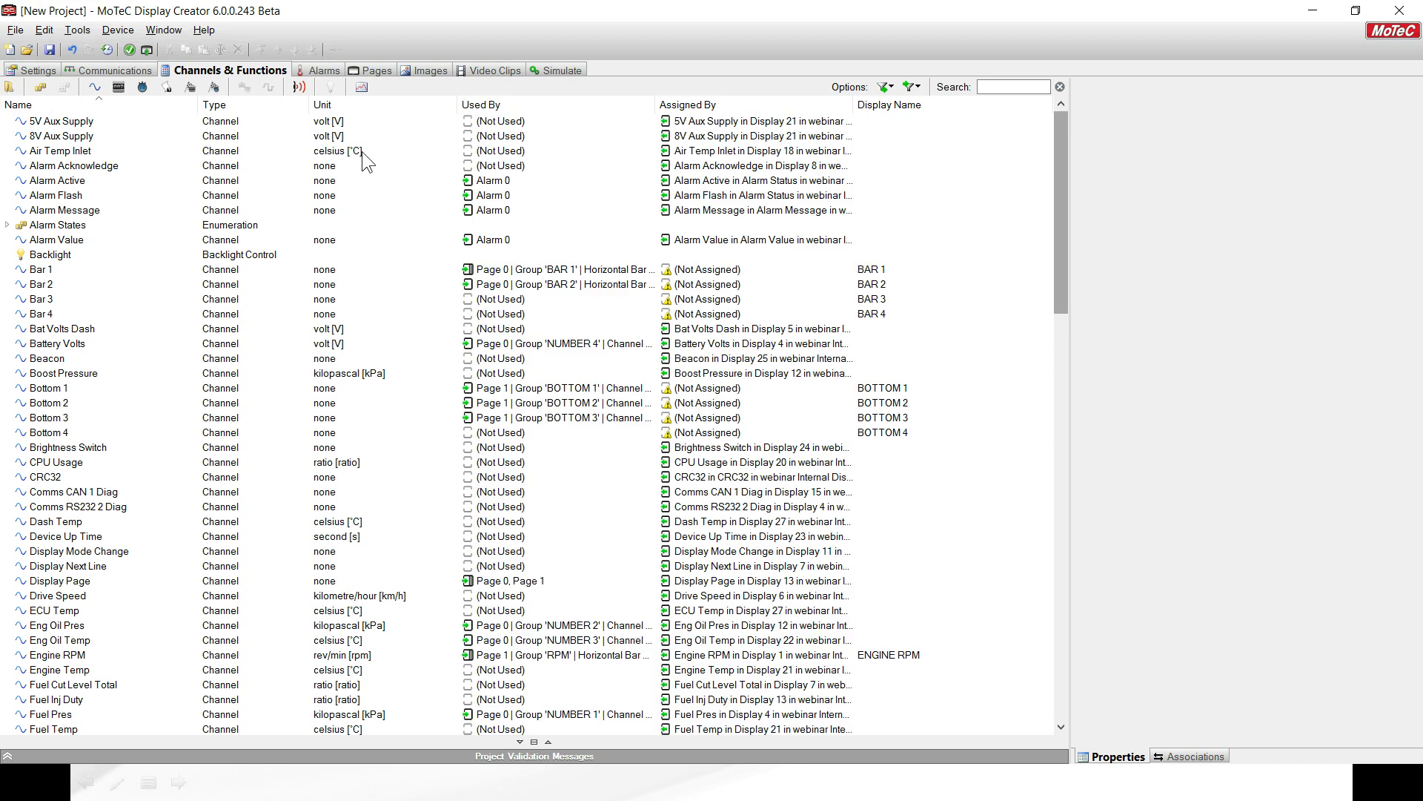
pyautogui.click(892, 89)
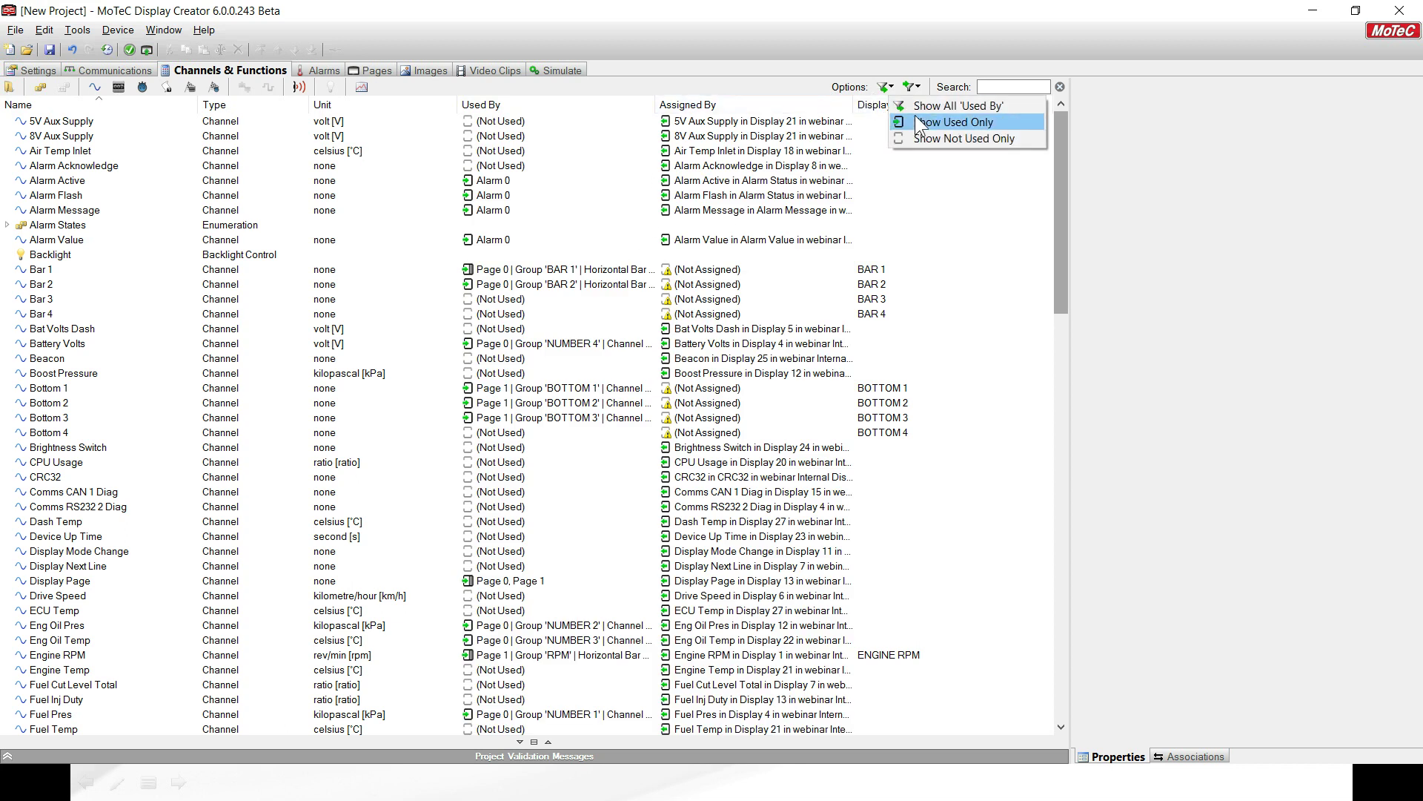
pyautogui.click(918, 122)
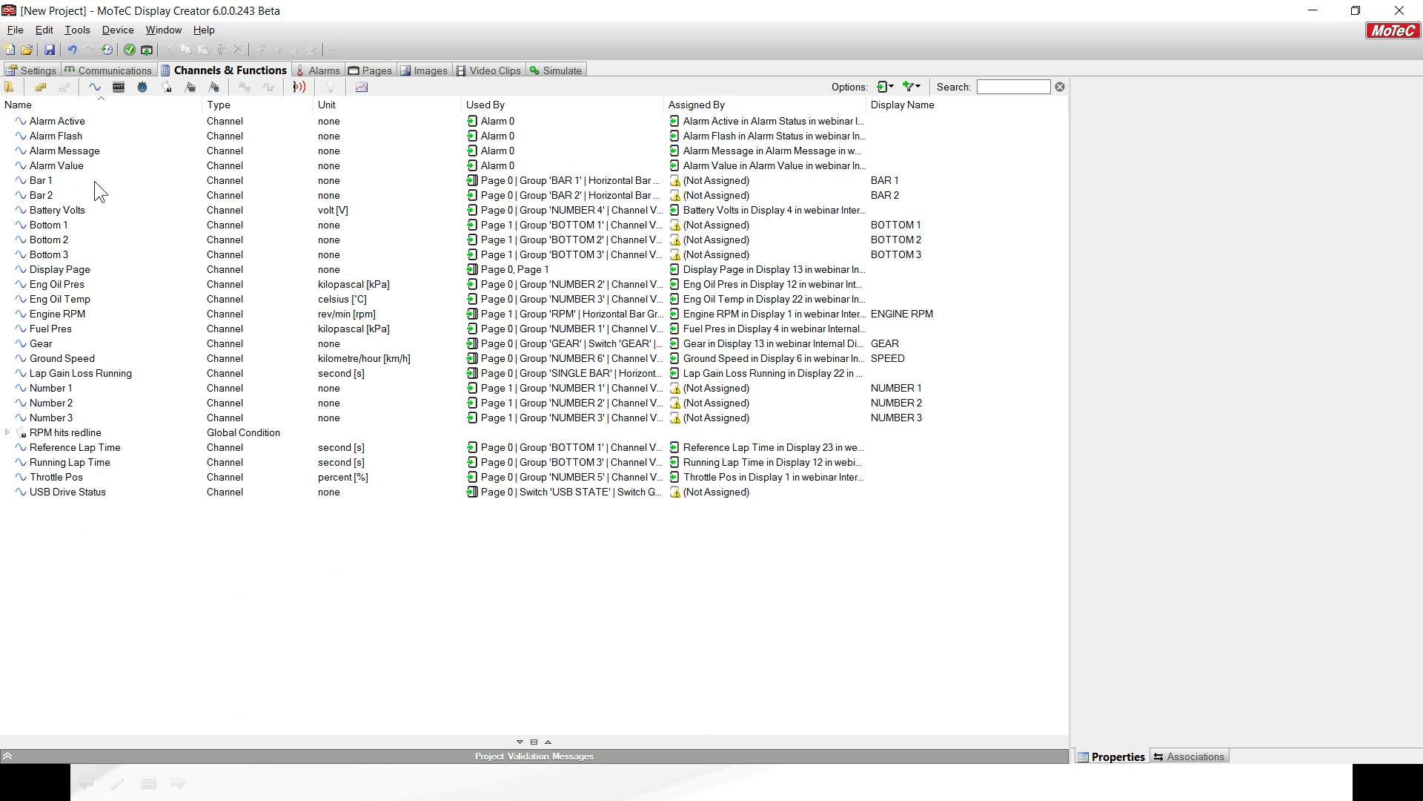
pyautogui.click(77, 360)
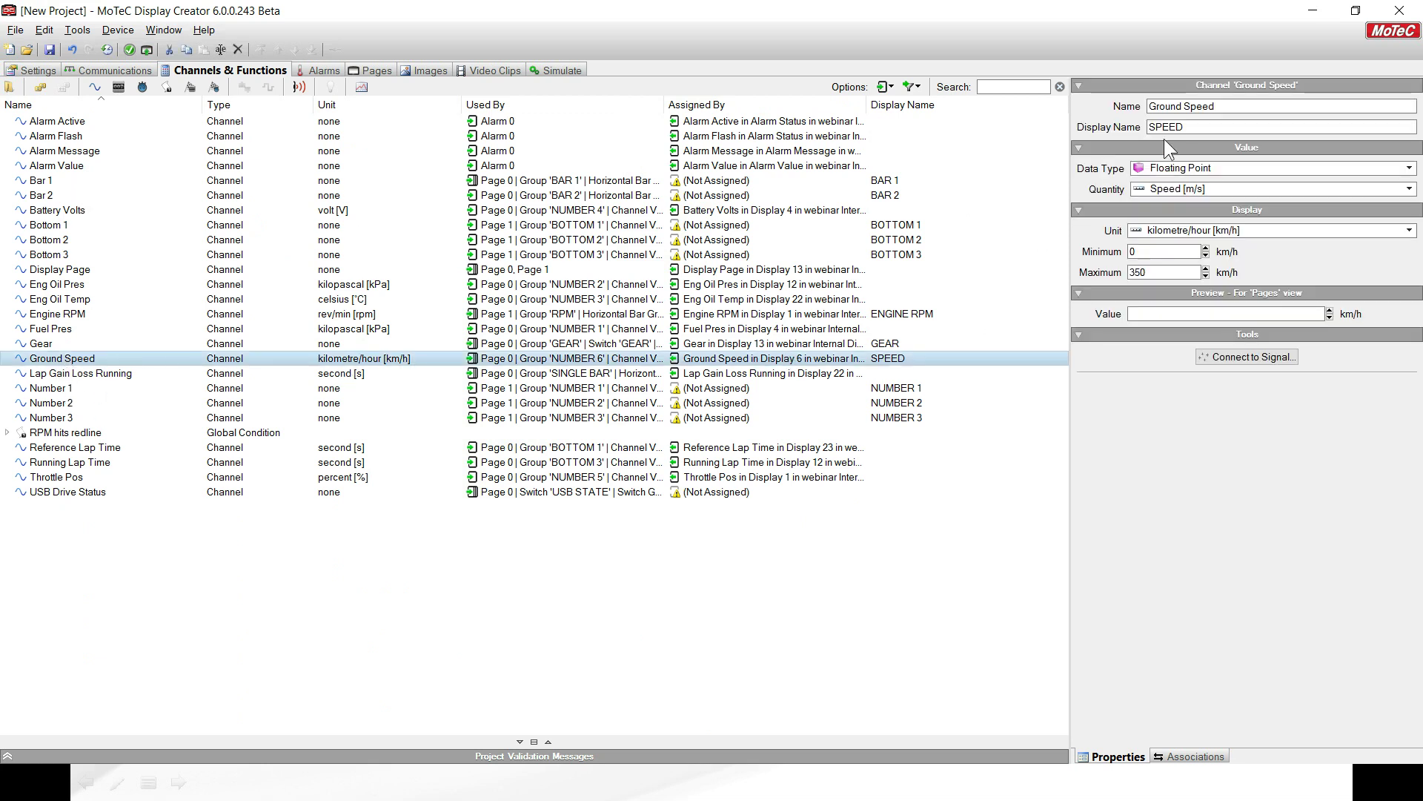
pyautogui.click(1160, 127)
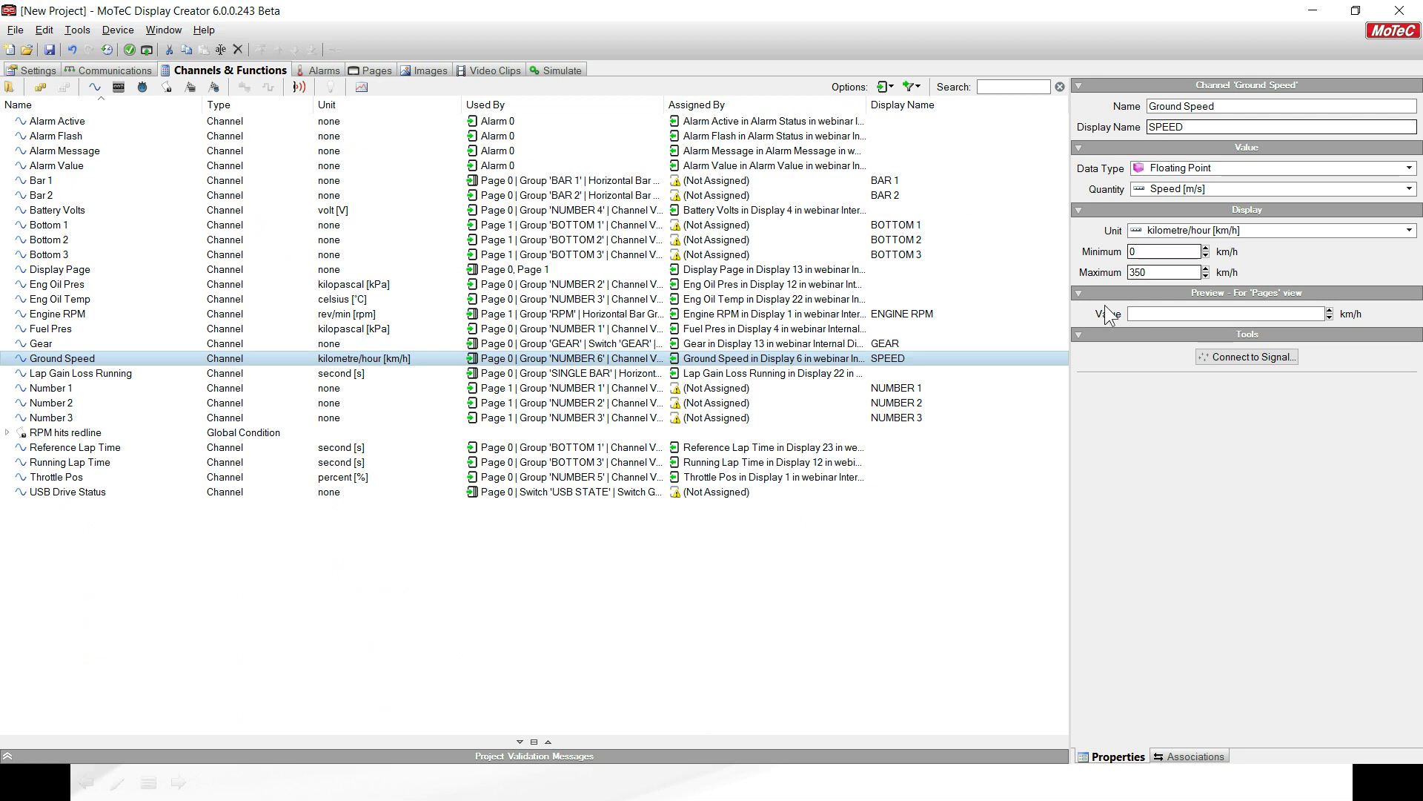
pyautogui.click(1192, 106)
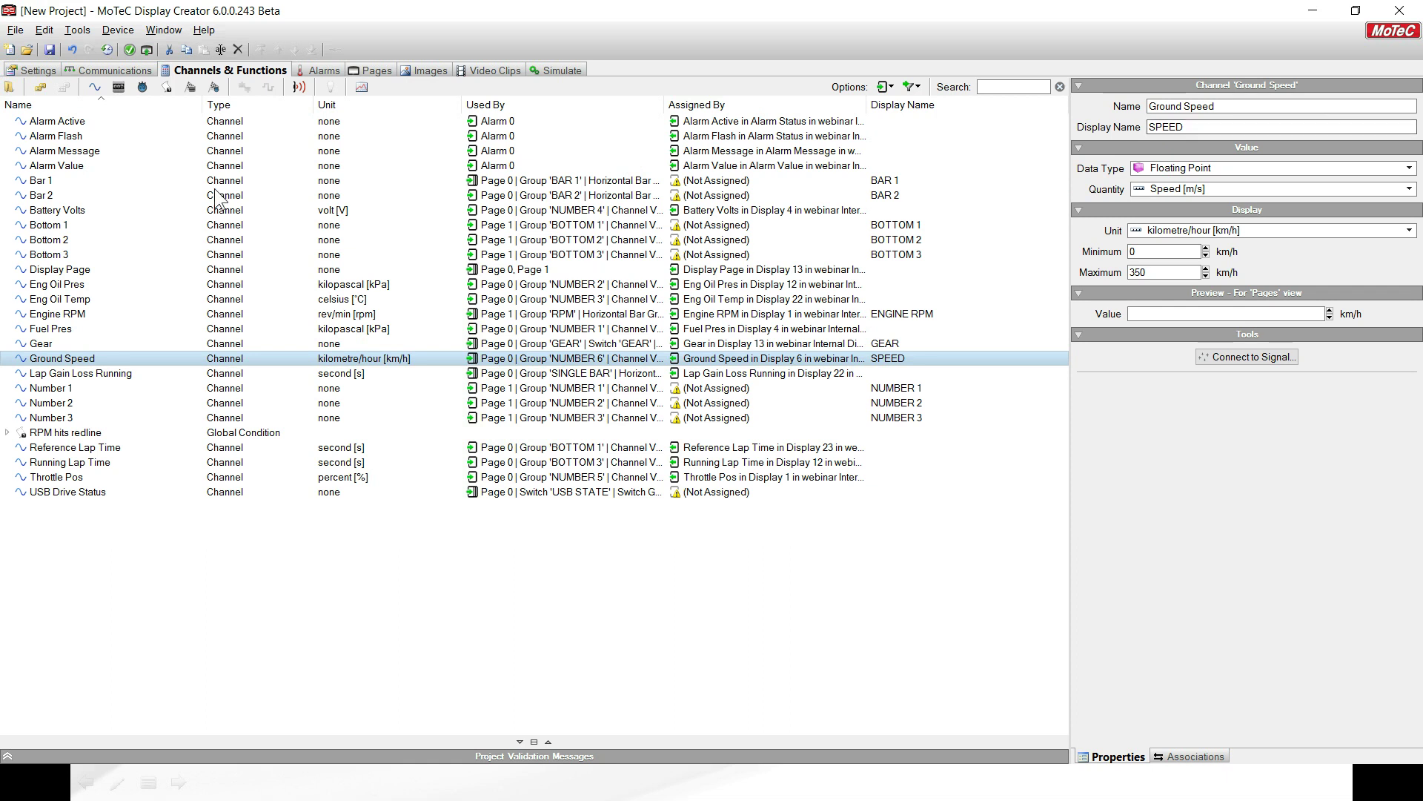
# Name Battery Volts BATTERY with an 8–24 range and a 12.8 preview value
pyautogui.click(73, 213)
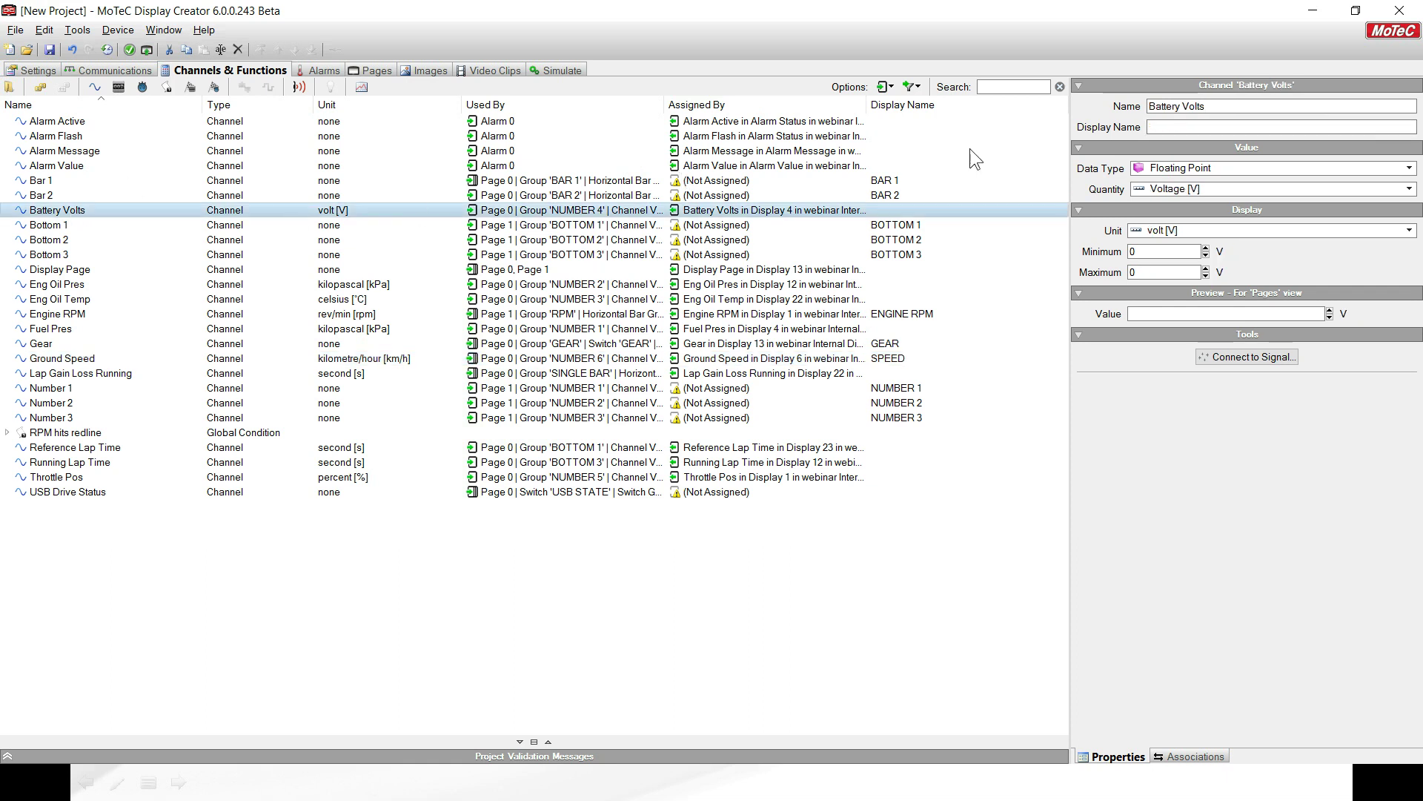
pyautogui.click(1160, 126)
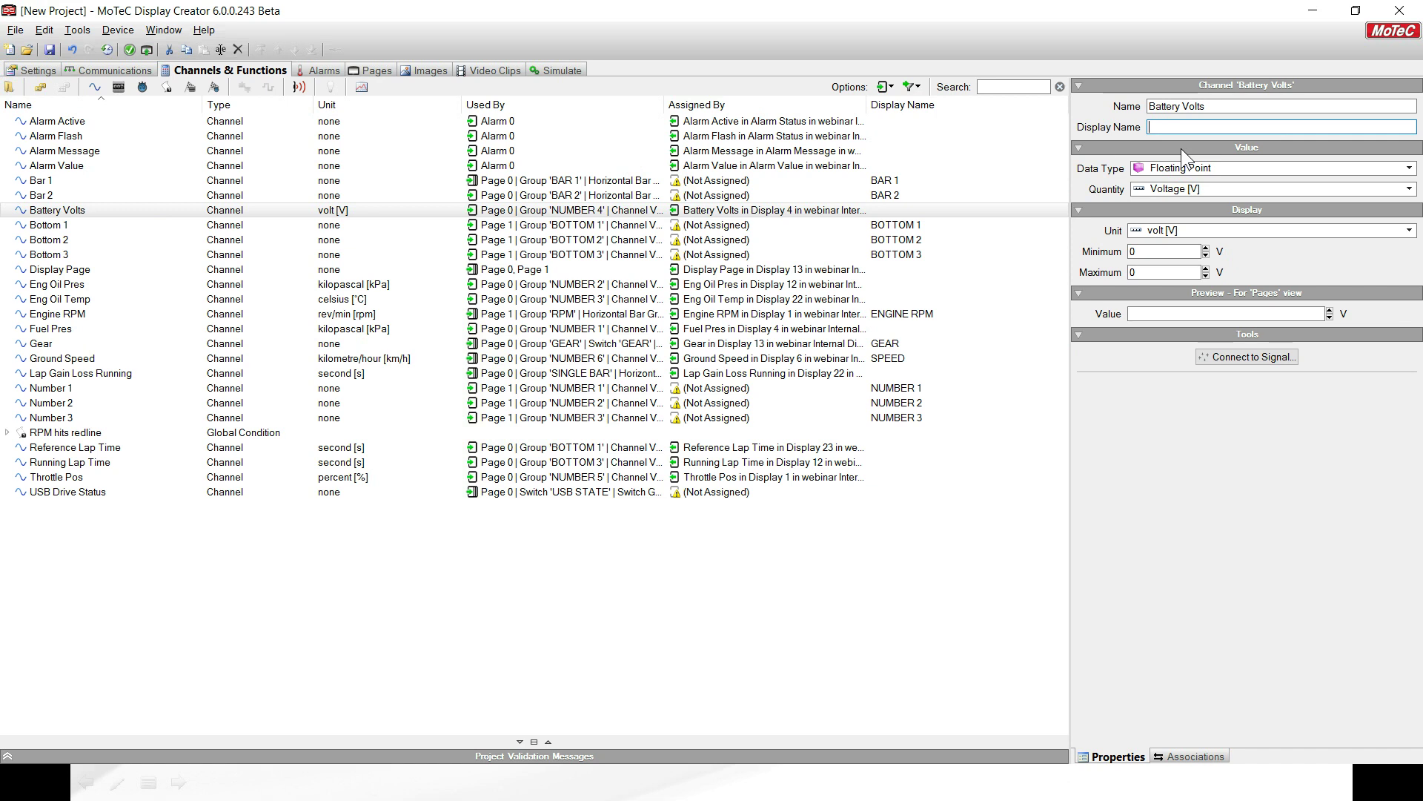
pyautogui.write('BATTERY')
pyautogui.click(1149, 254)
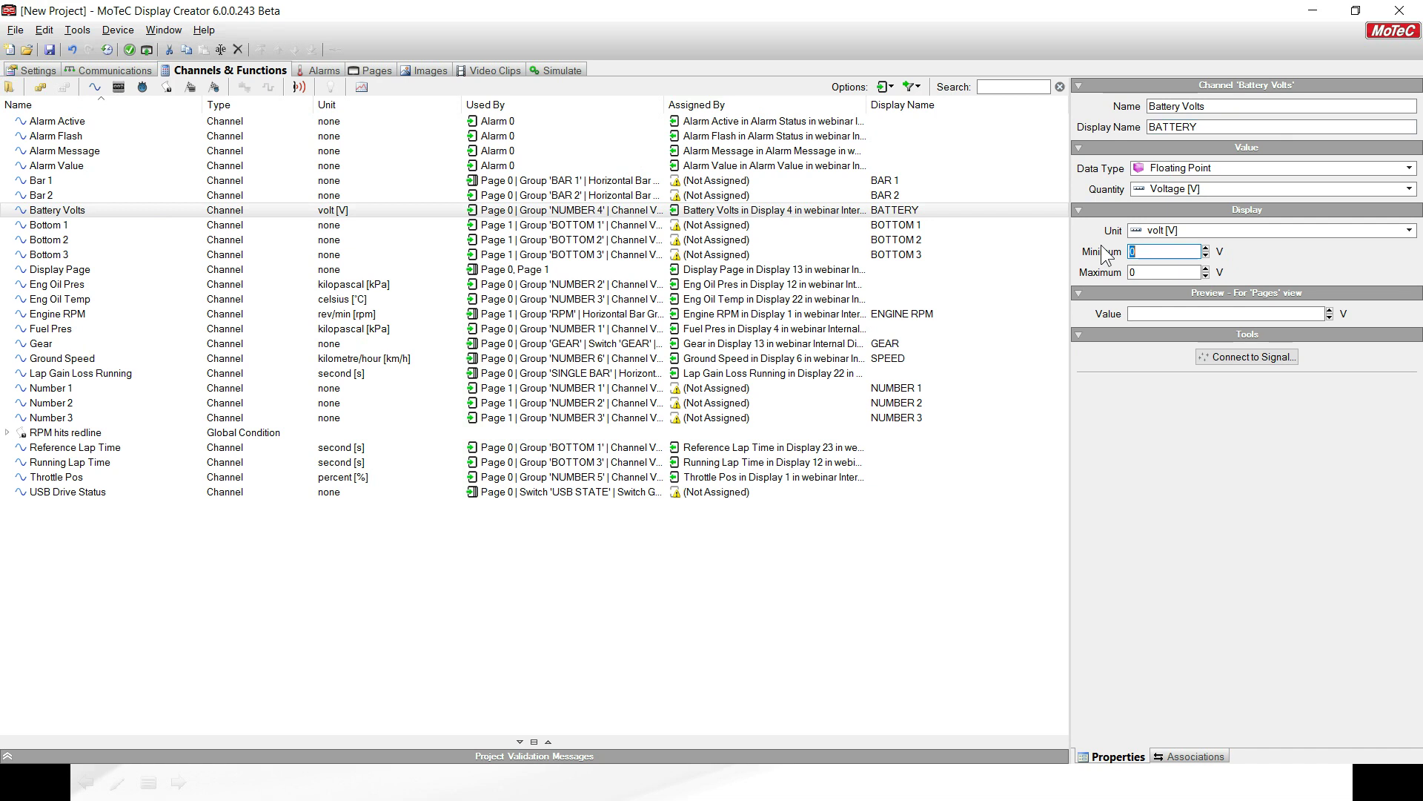
pyautogui.write('8')
pyautogui.press('Tab')
pyautogui.write('24')
pyautogui.click(1166, 312)
pyautogui.write('12.8')
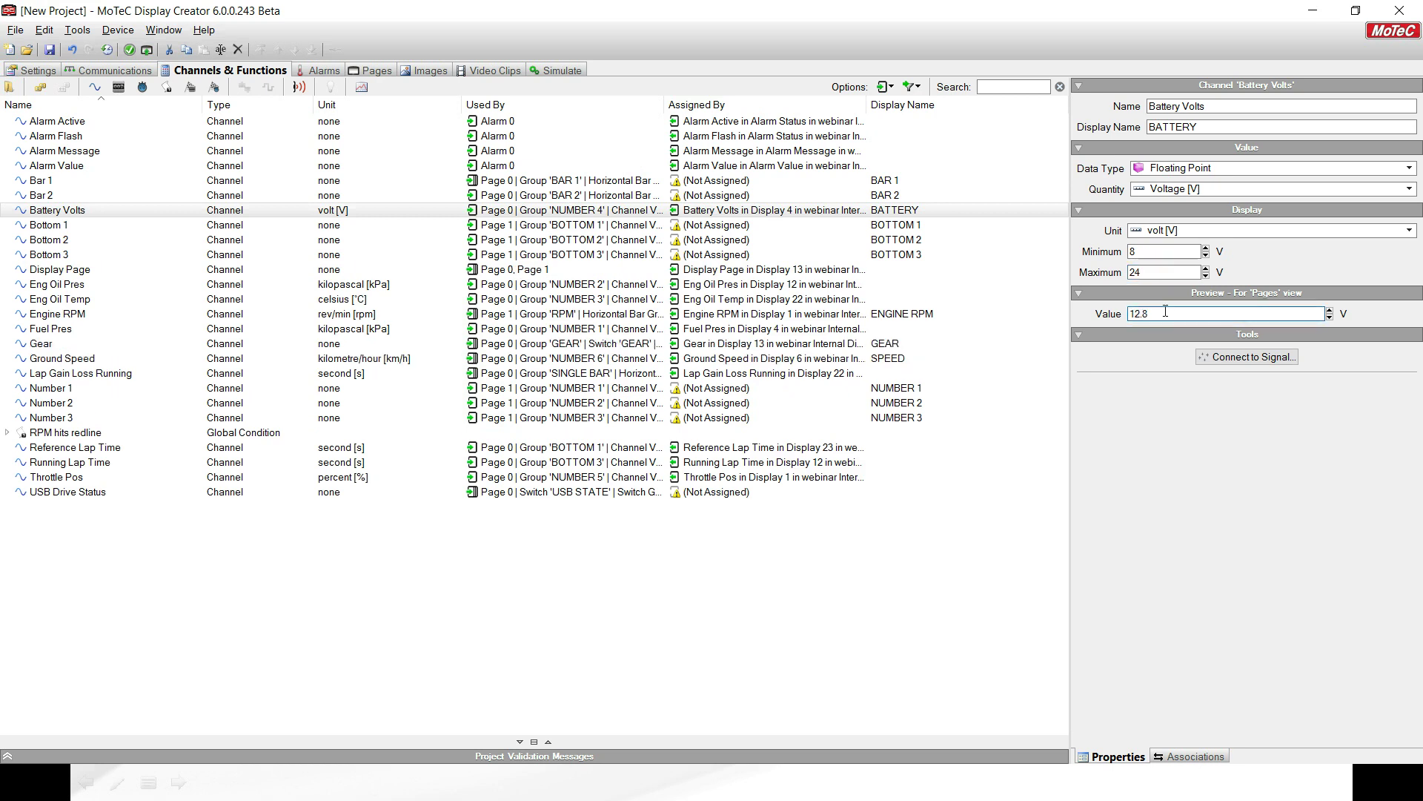
pyautogui.press('Return')
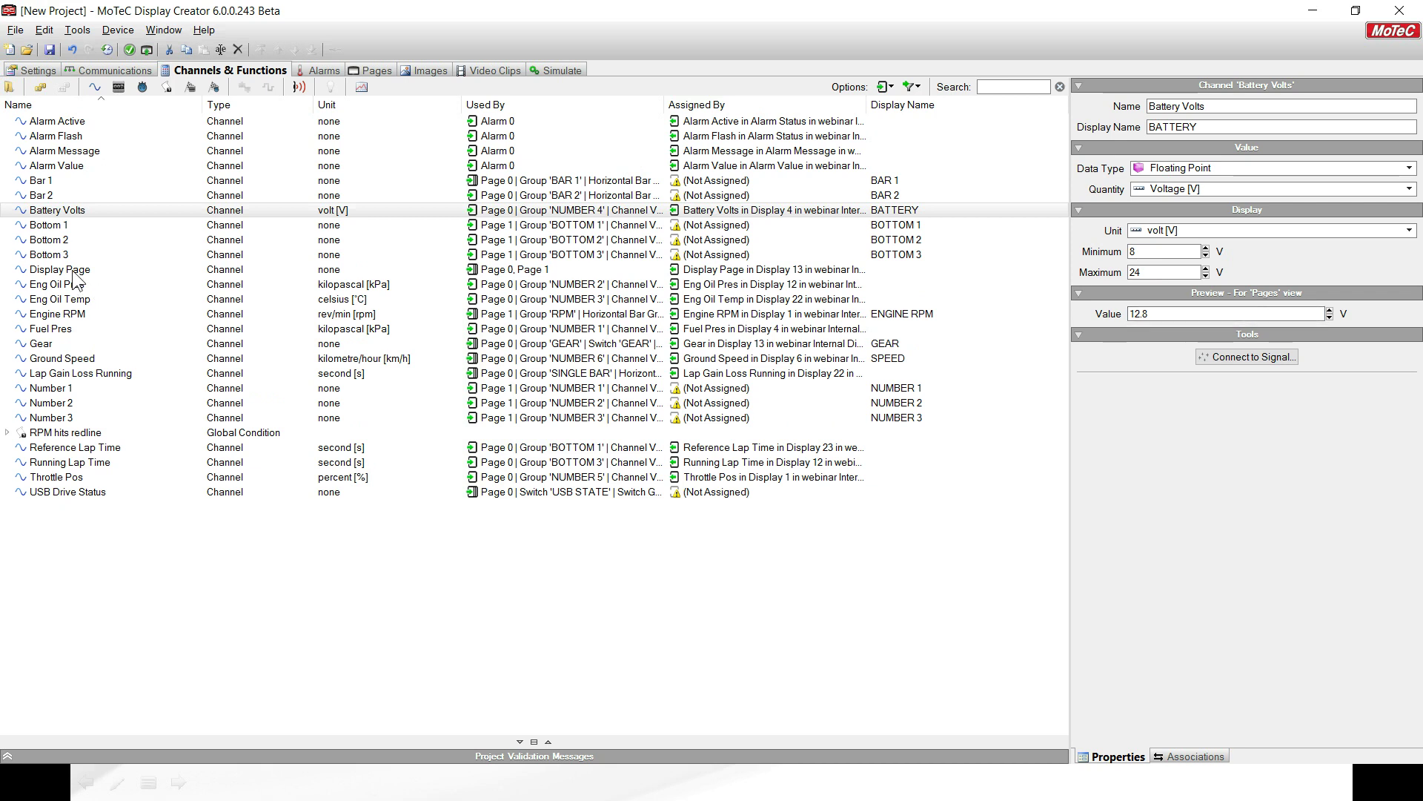
# Name Eng Oil Pres ENG OIL PRES with maximum 690 and preview value 482
pyautogui.click(72, 284)
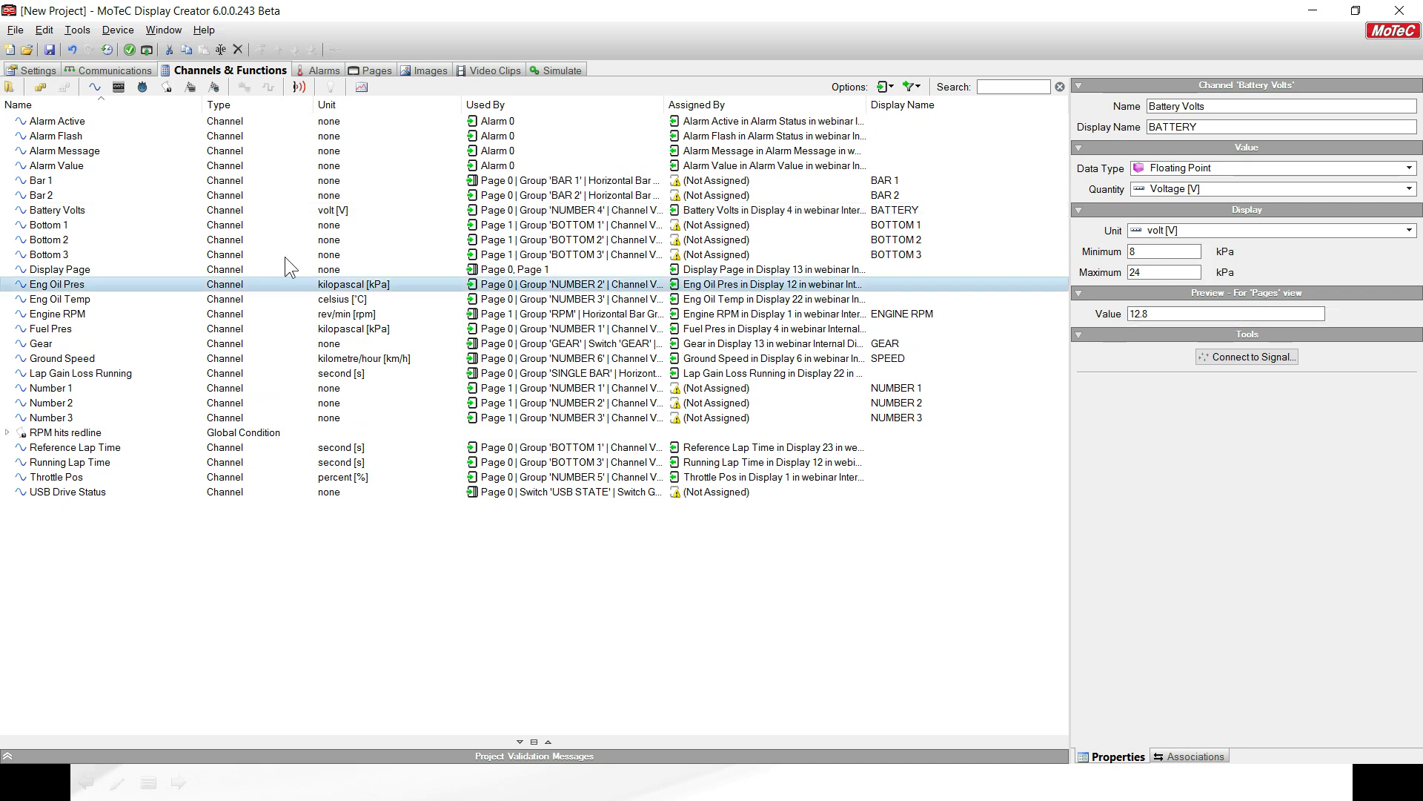
pyautogui.click(1178, 126)
pyautogui.write('ENG OIL PRES')
pyautogui.click(1150, 272)
pyautogui.write('690')
pyautogui.press('Return')
pyautogui.click(1150, 314)
pyautogui.write('482')
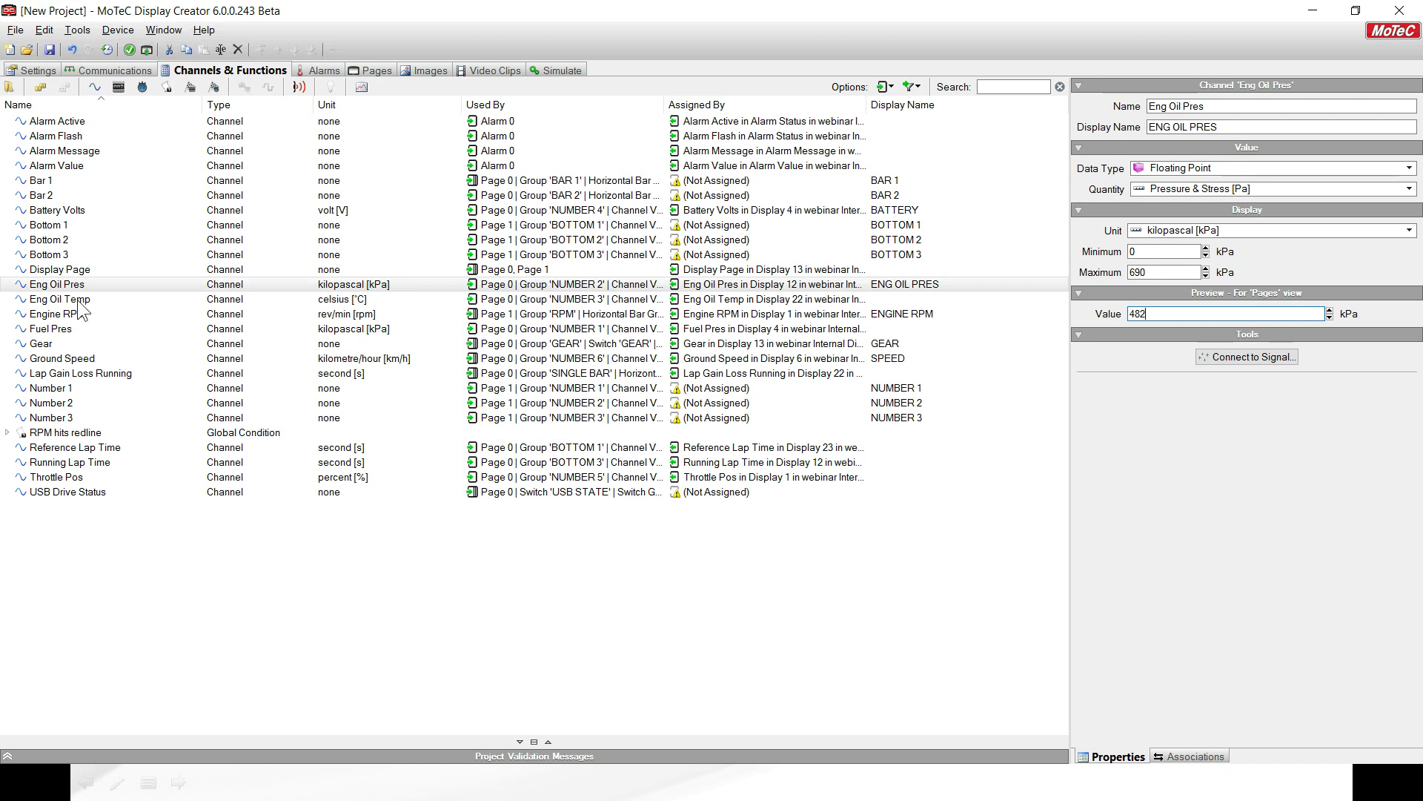
# Name Eng Oil Temp ENG OIL TMP with a maximum of 140
pyautogui.click(82, 300)
pyautogui.click(1187, 128)
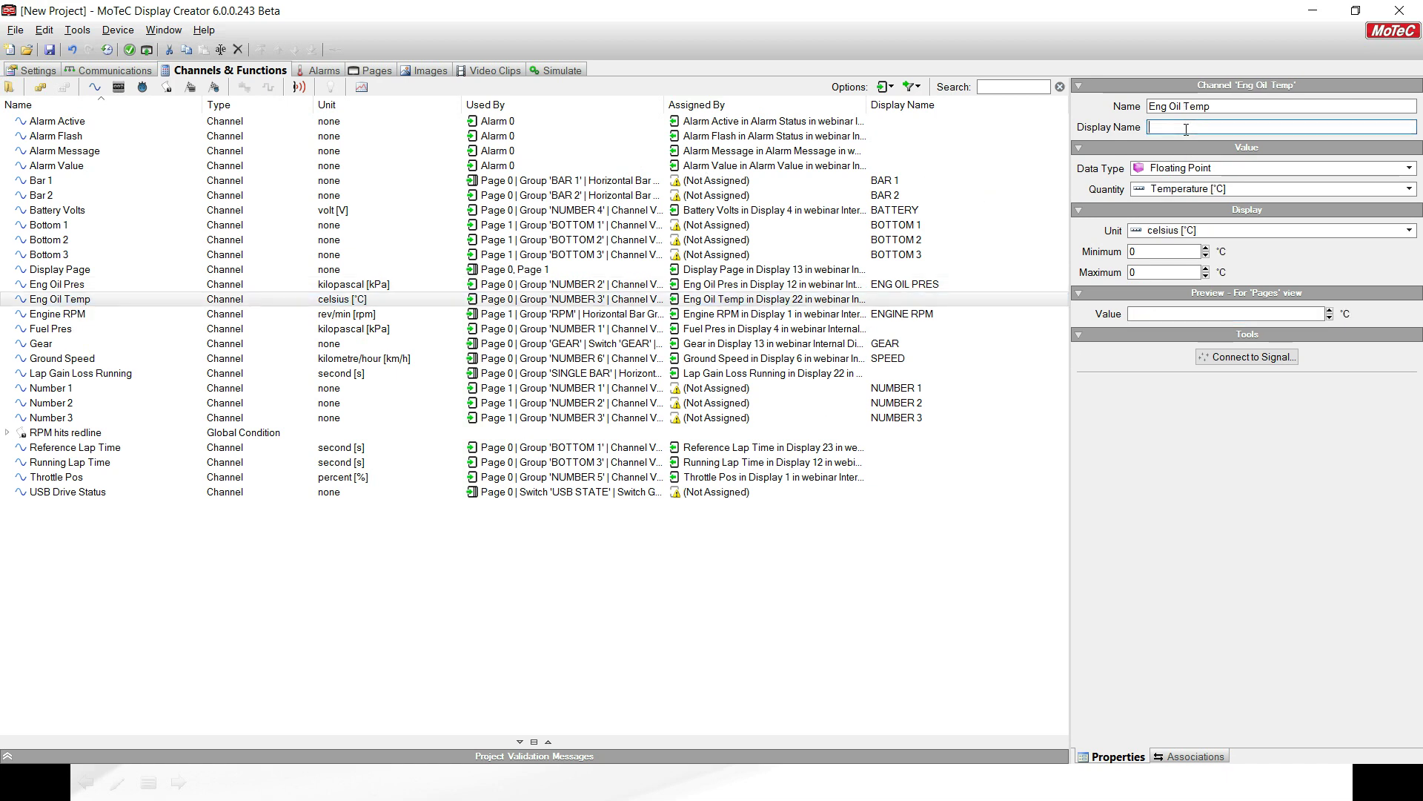
pyautogui.write('ENG OIL TMP')
pyautogui.click(1151, 271)
pyautogui.write('140')
pyautogui.press('Return')
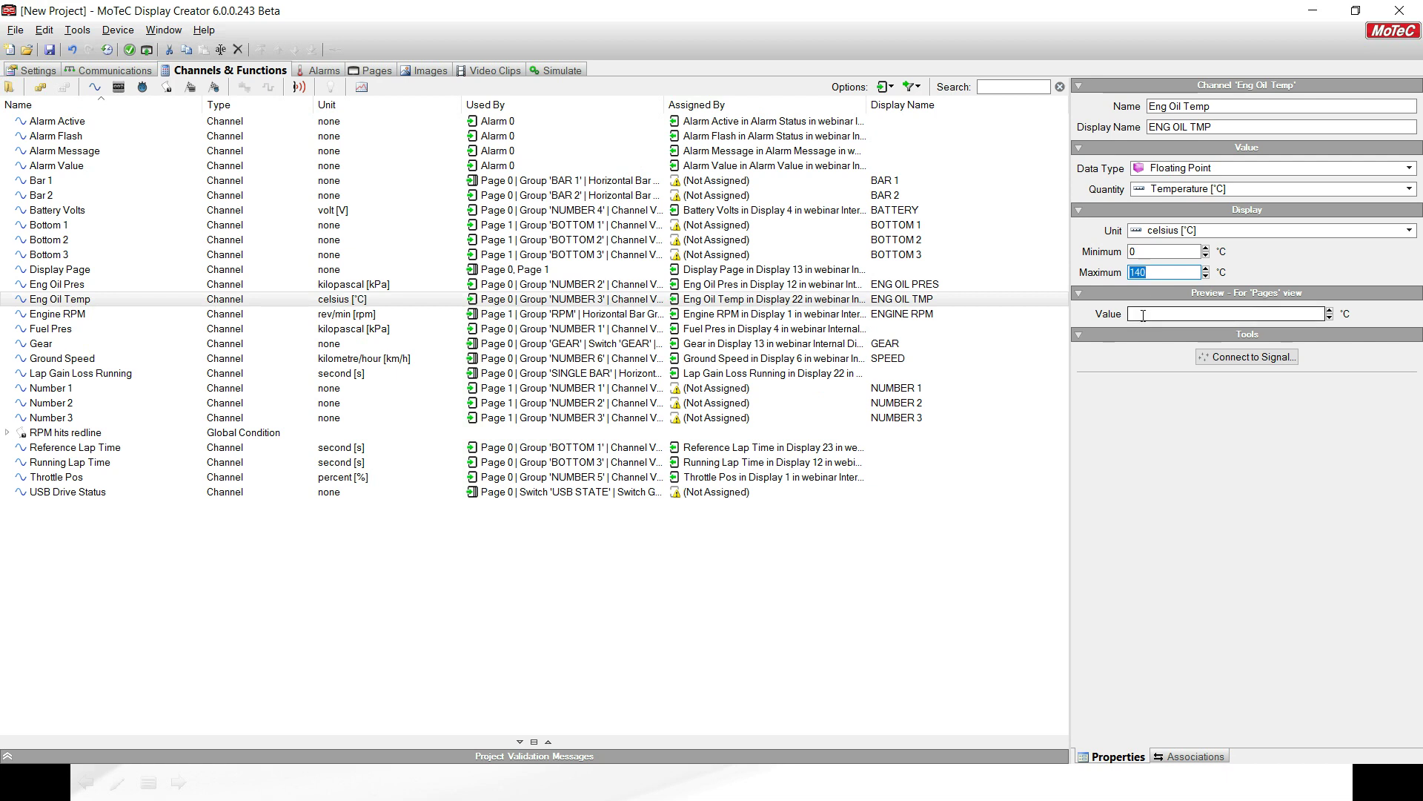
pyautogui.click(1143, 315)
# Set preview values of 110 for Eng Oil Temp and 2800 for Engine RPM
pyautogui.write('110')
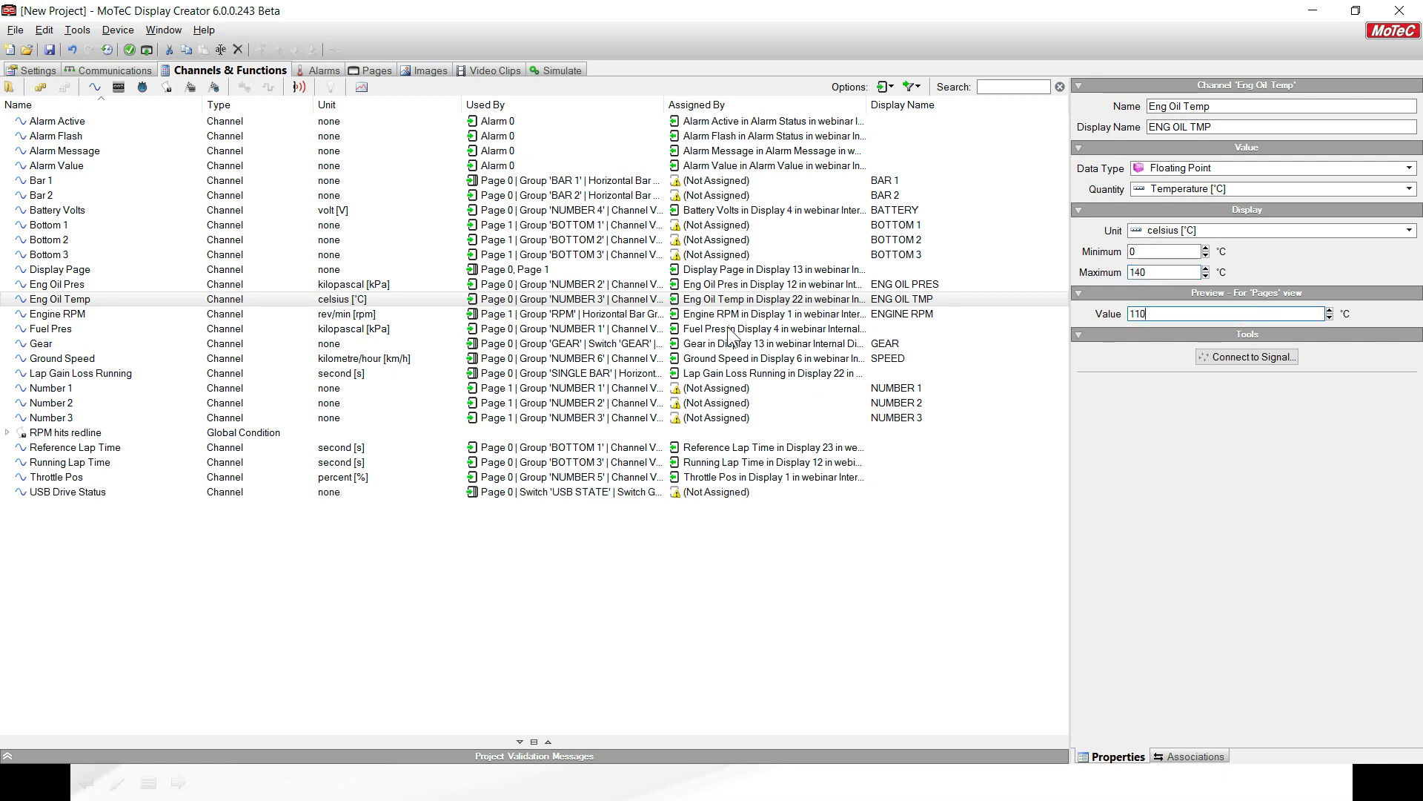
pyautogui.click(91, 314)
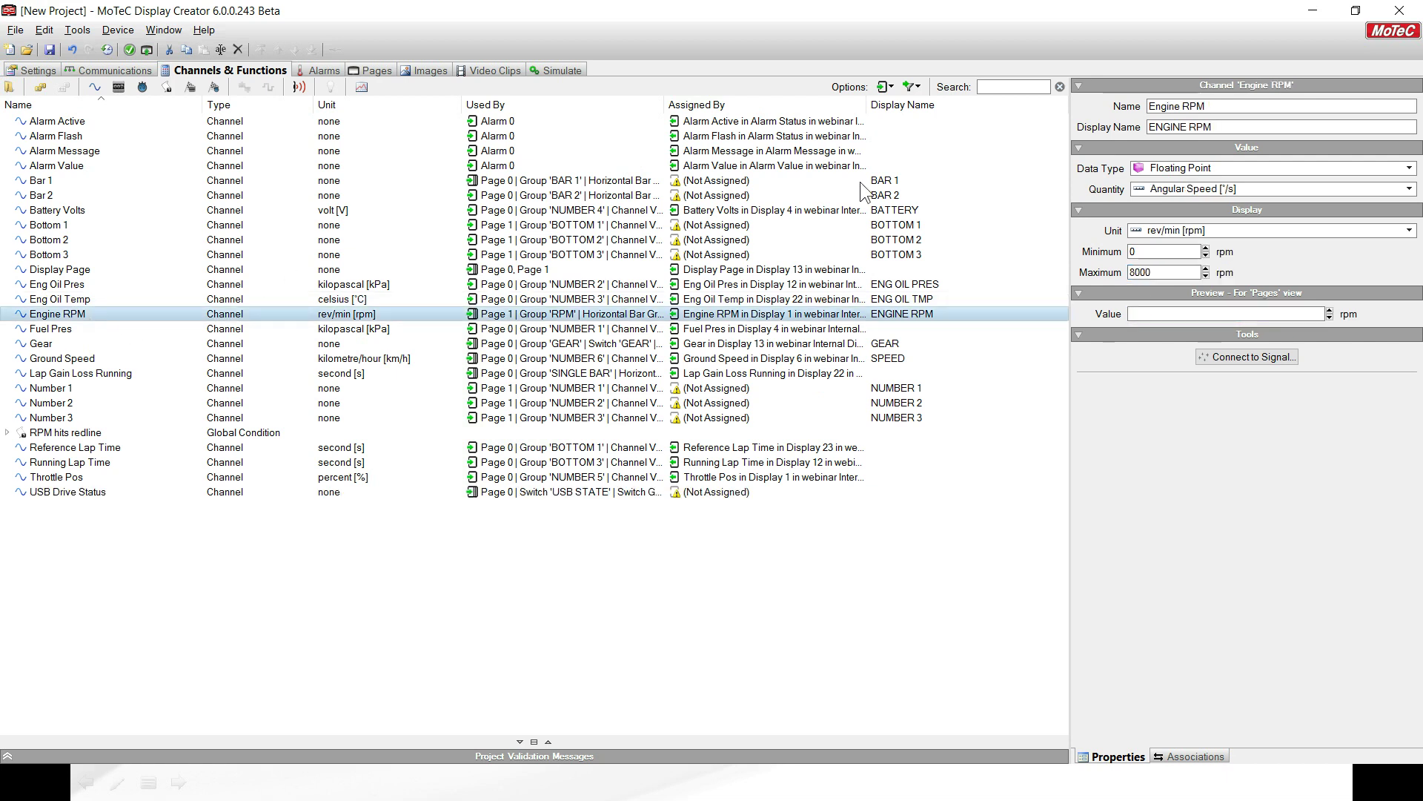
pyautogui.click(1146, 315)
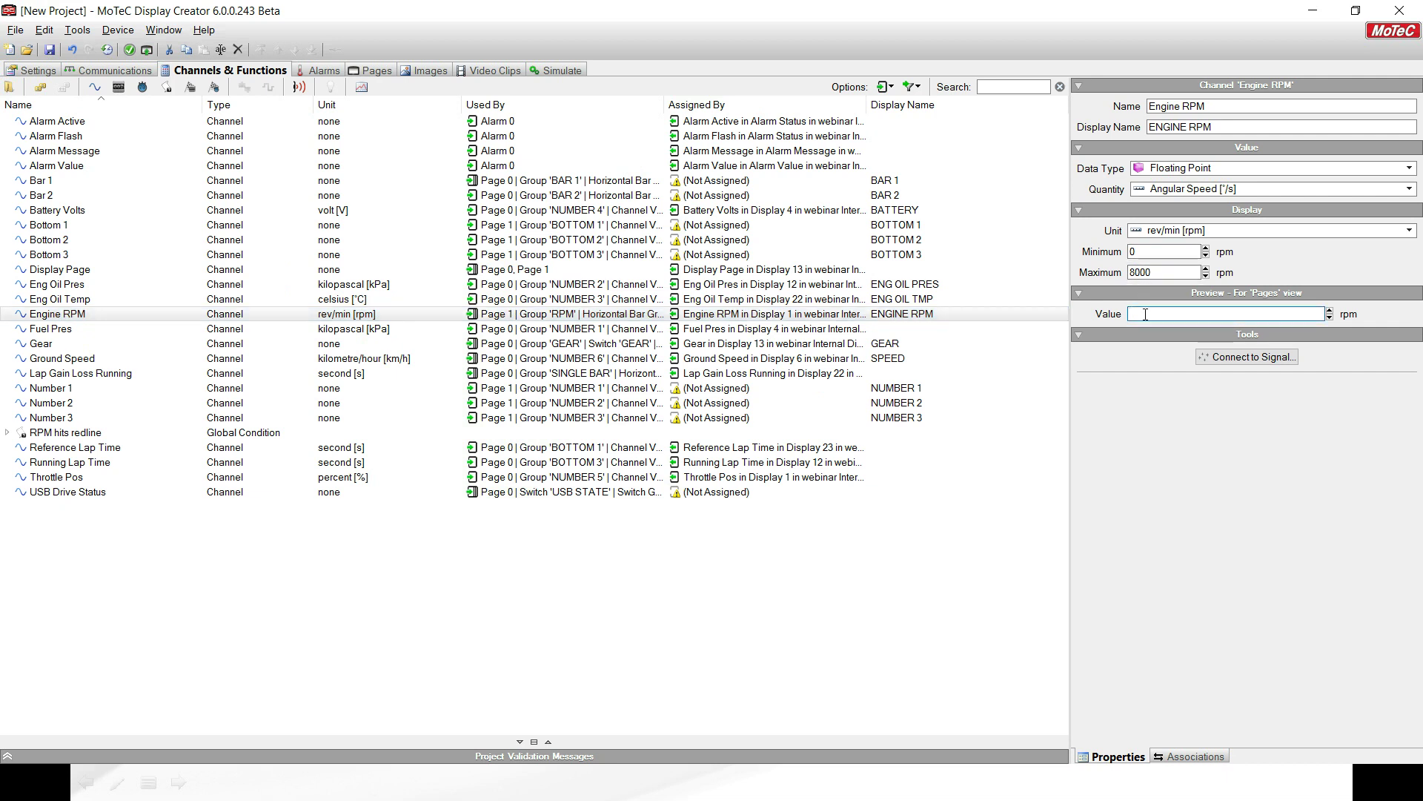
pyautogui.write('2800')
# Name Fuel Pres FUEL PRES with maximum 690 and preview value 365
pyautogui.click(58, 329)
pyautogui.click(1171, 126)
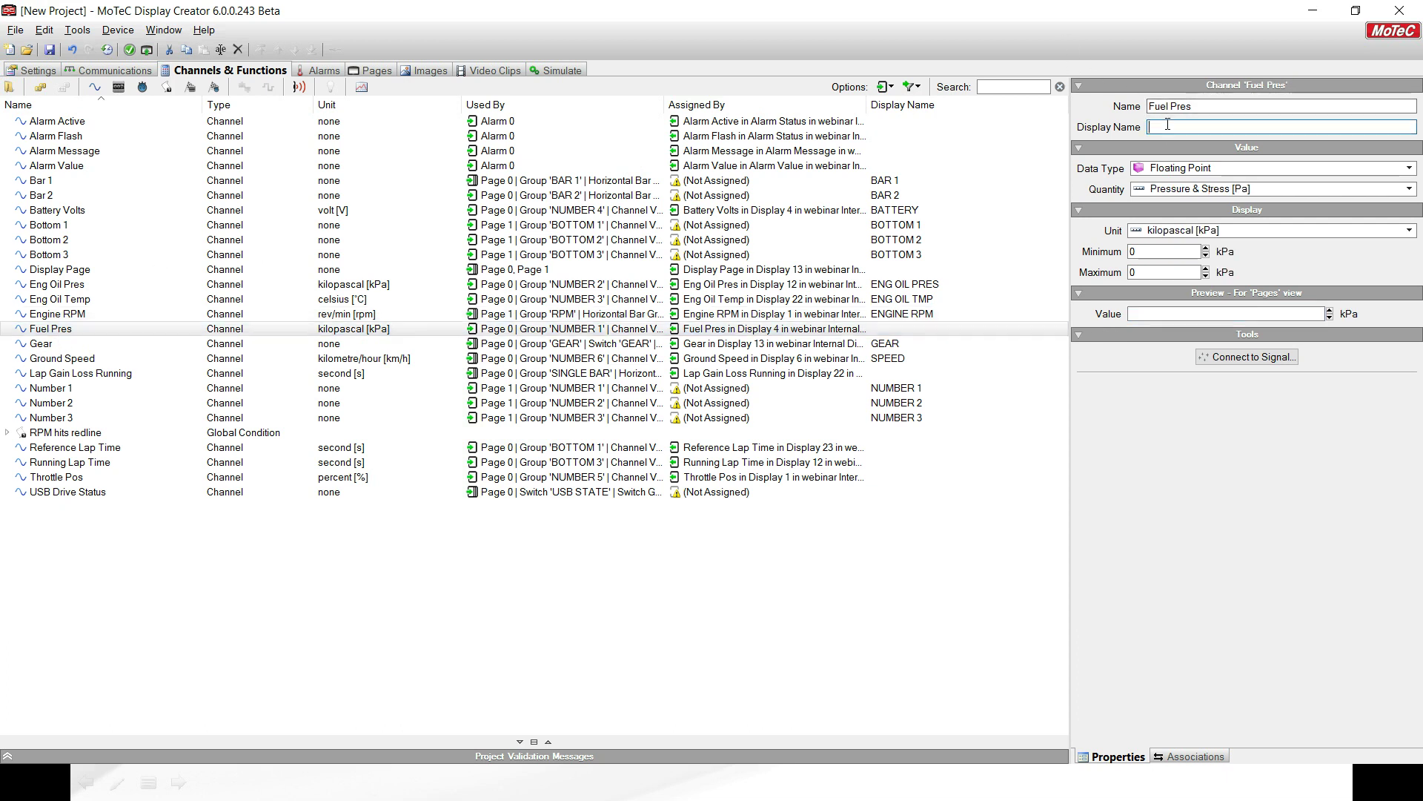
pyautogui.write('FUEL PRES')
pyautogui.click(1146, 272)
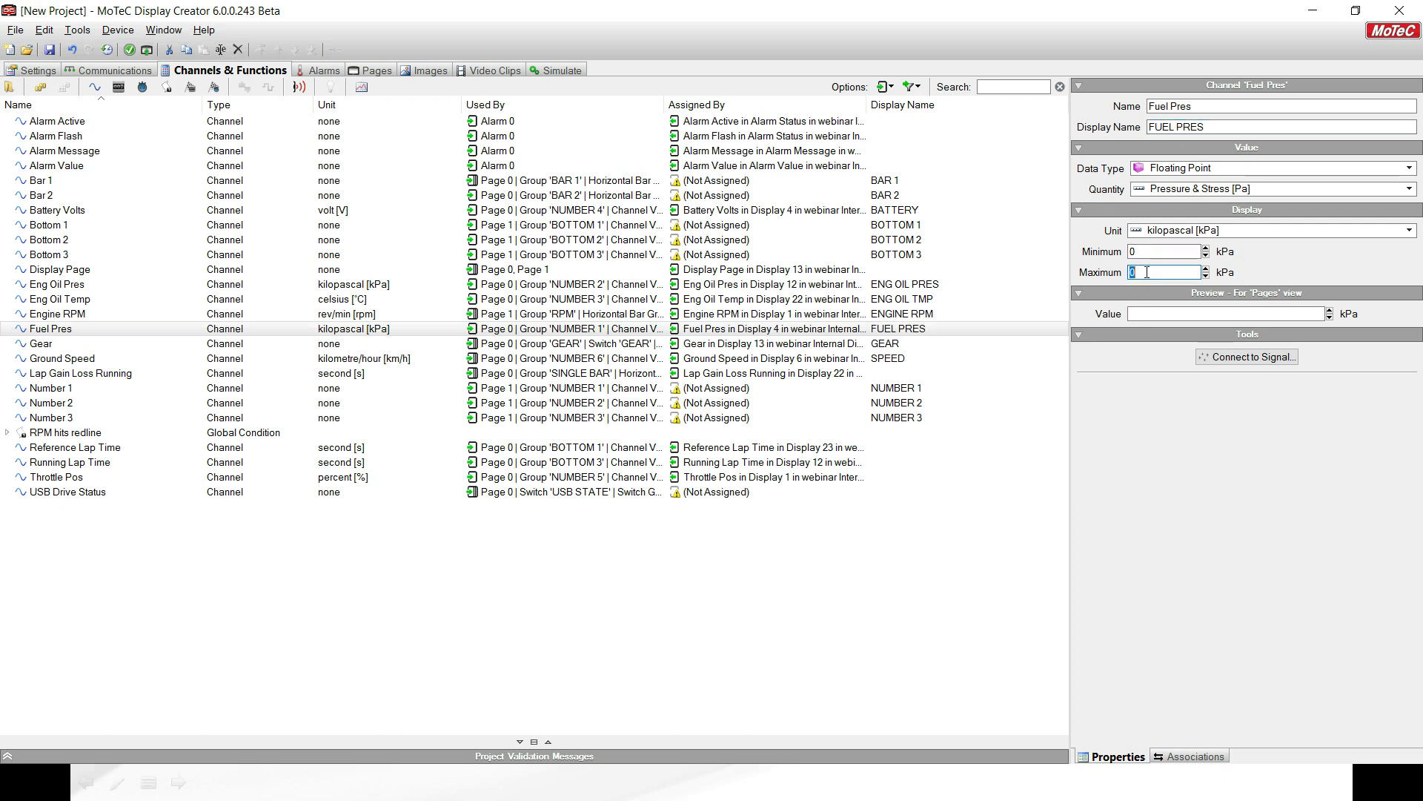
pyautogui.write('690')
pyautogui.click(1148, 312)
pyautogui.write('365')
# Preview Gear as 5 and Ground Speed as 21
pyautogui.click(70, 343)
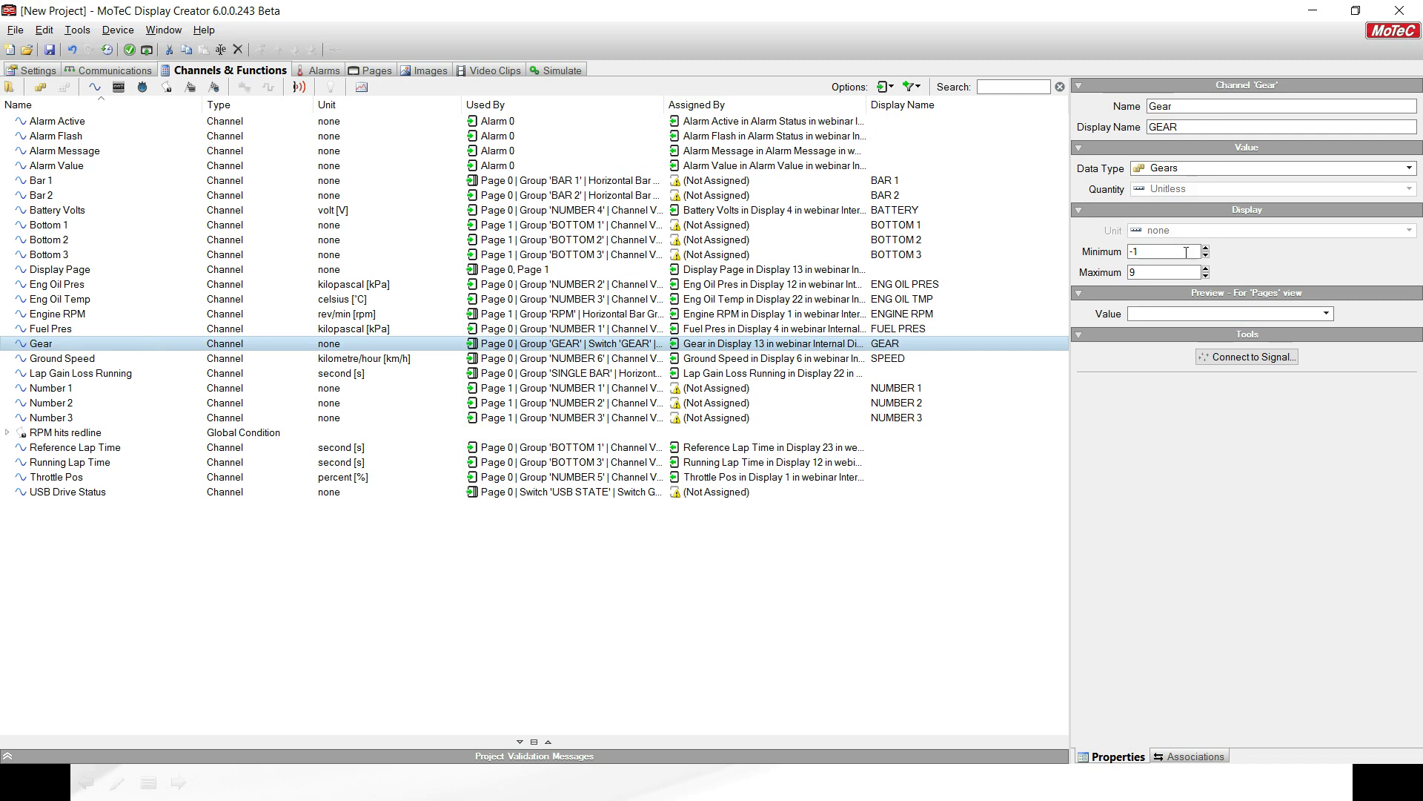
pyautogui.click(1327, 313)
pyautogui.click(1147, 404)
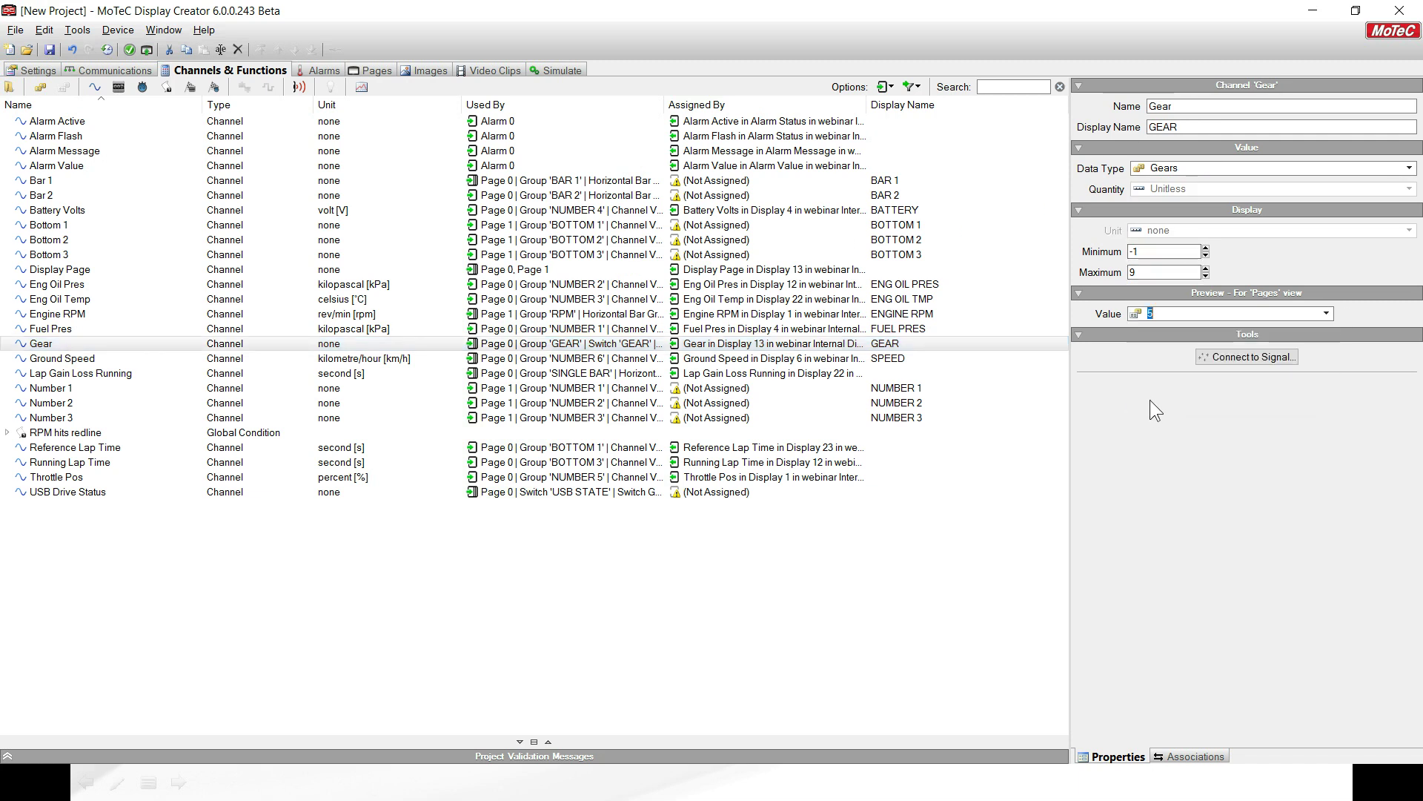
pyautogui.click(77, 358)
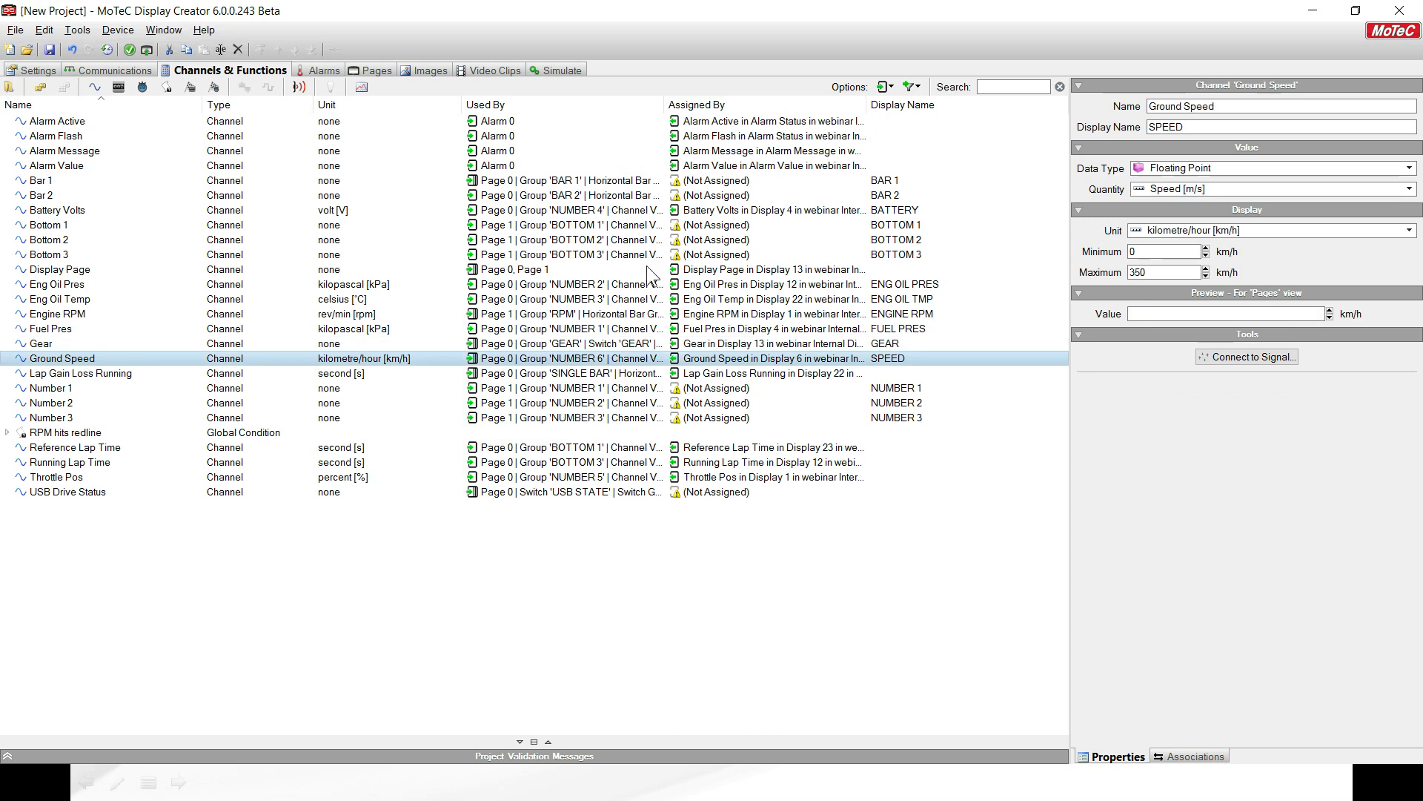
pyautogui.click(1163, 313)
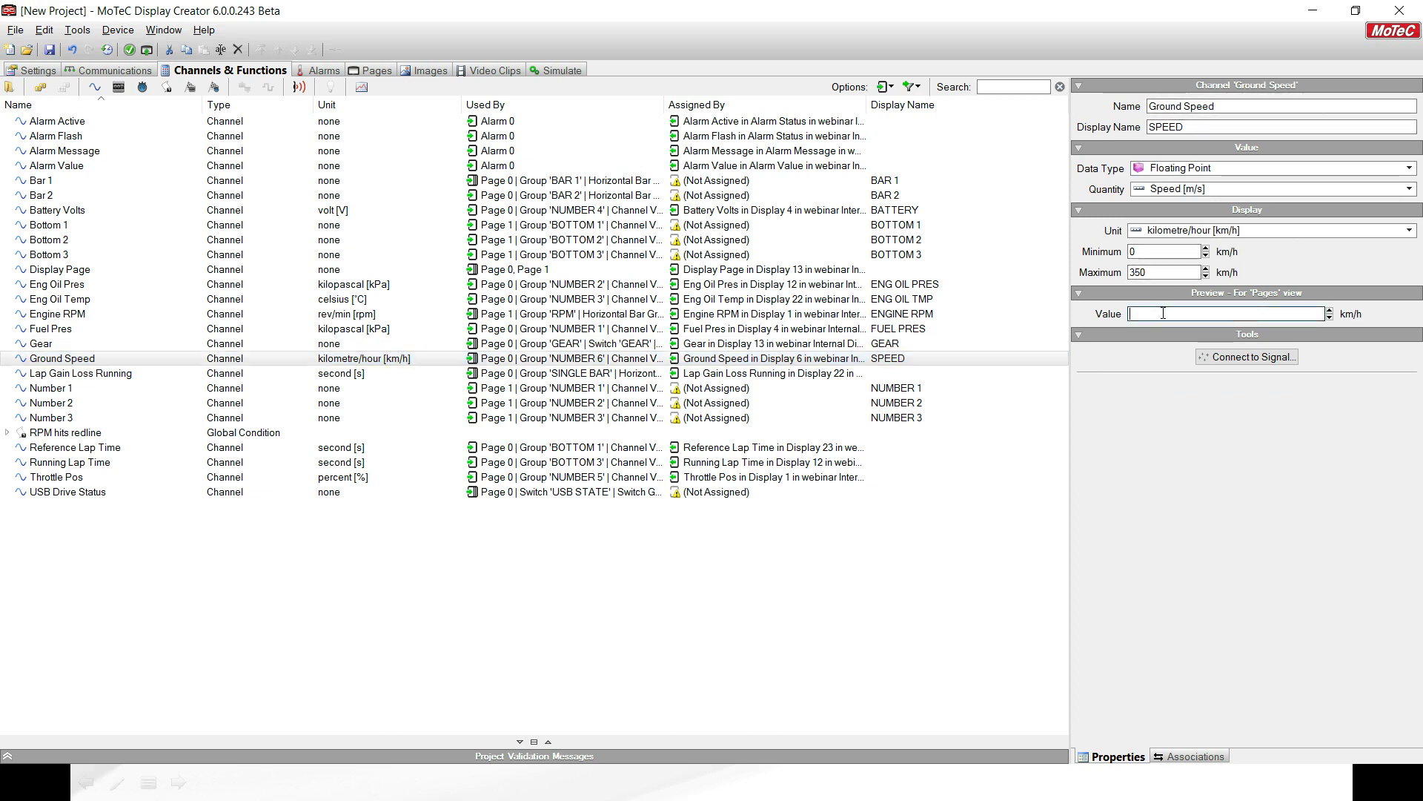
pyautogui.write('210')
pyautogui.click(118, 372)
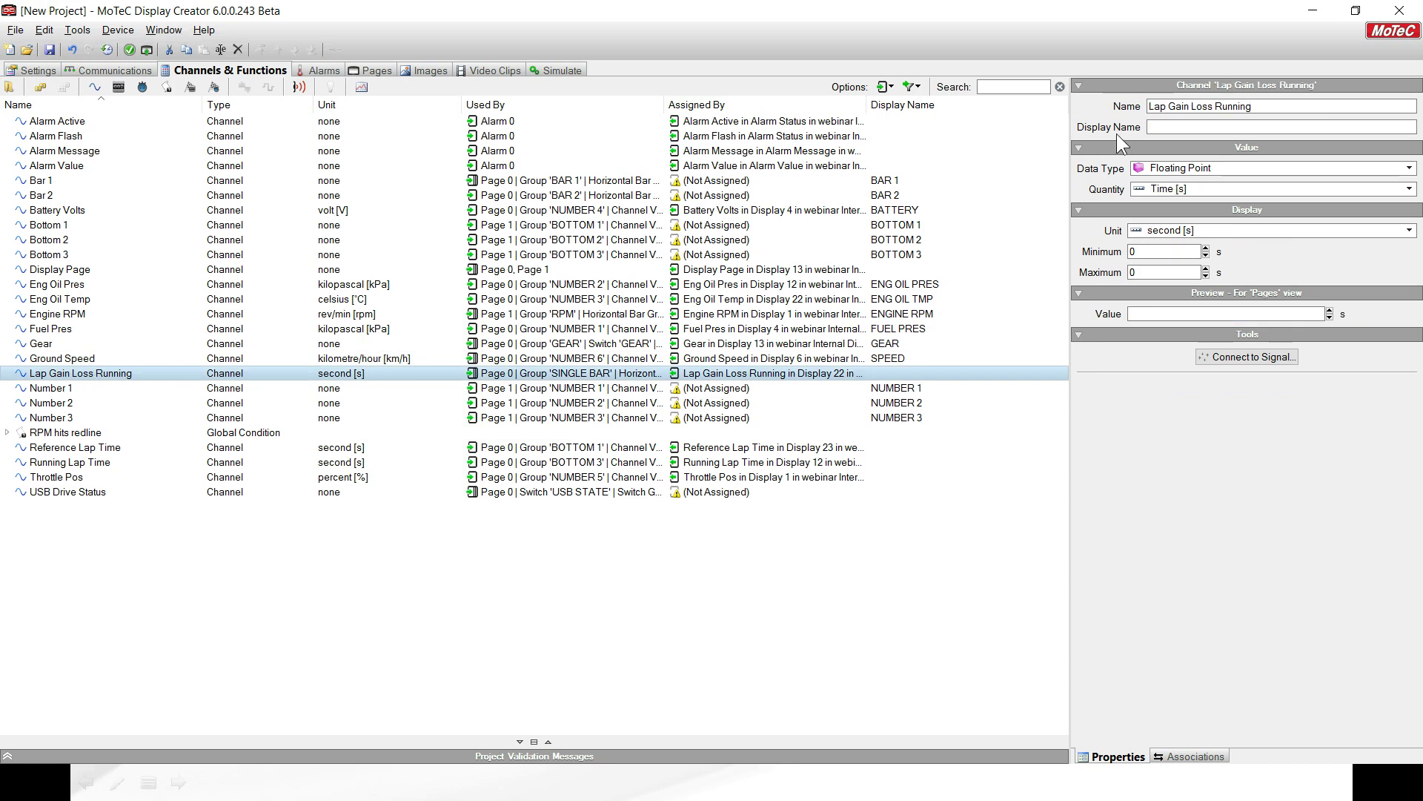
# Name Lap Gain Loss Running GAIN / LOSS with a -2 to 2 range and -0.20 preview
pyautogui.click(1169, 127)
pyautogui.write('GAIN /')
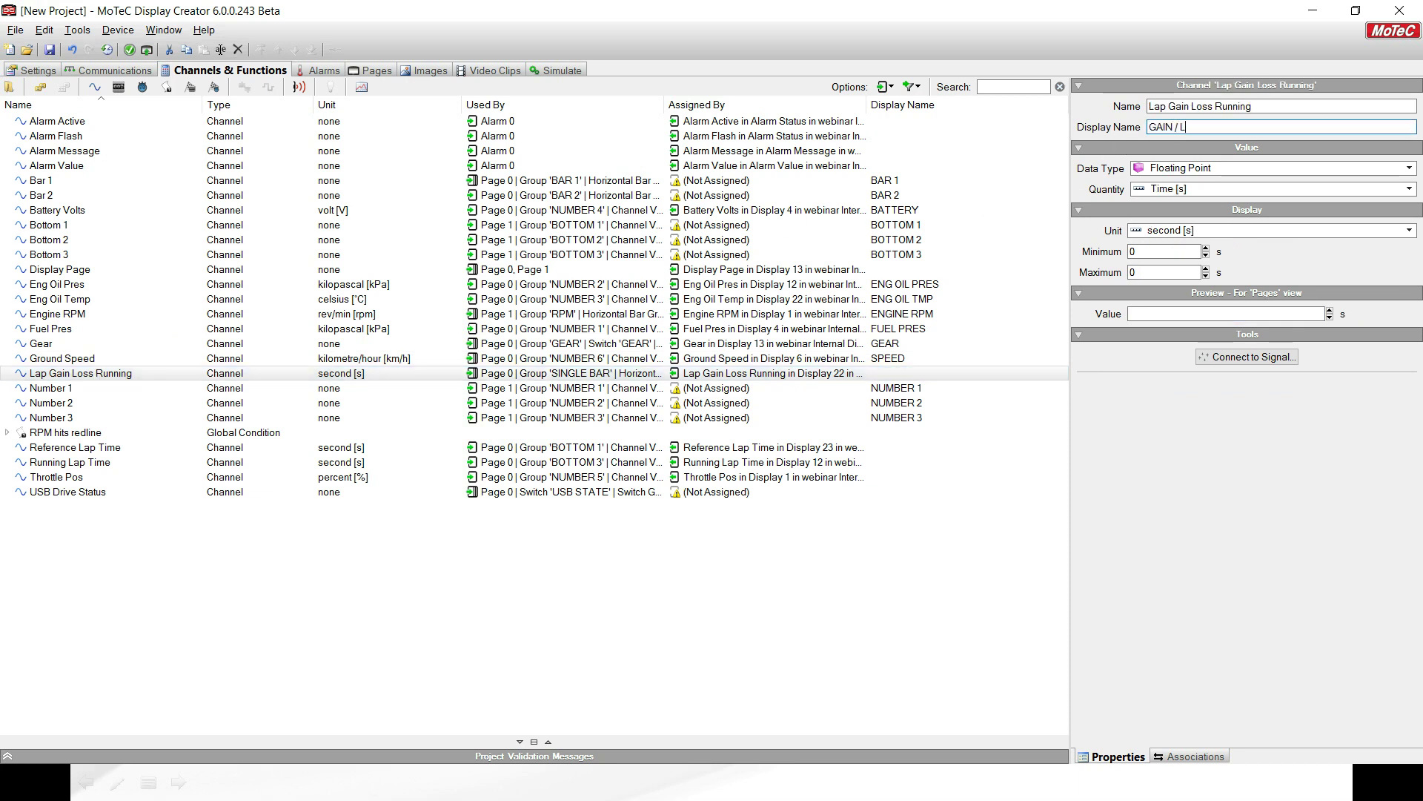
pyautogui.write(' LOSS')
pyautogui.doubleClick(1156, 251)
pyautogui.write('-2')
pyautogui.press('Tab')
pyautogui.write('2')
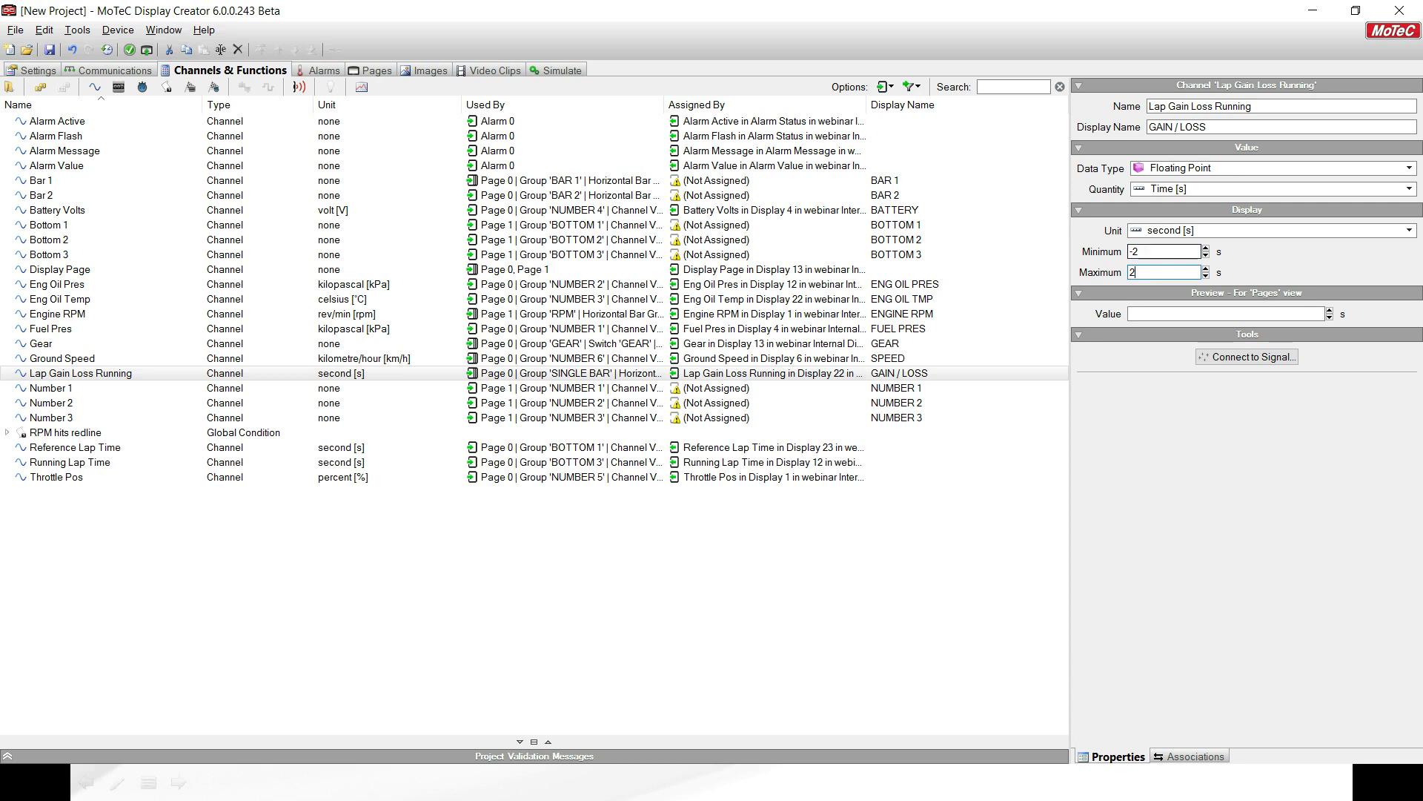
pyautogui.press('Return')
pyautogui.press('Tab')
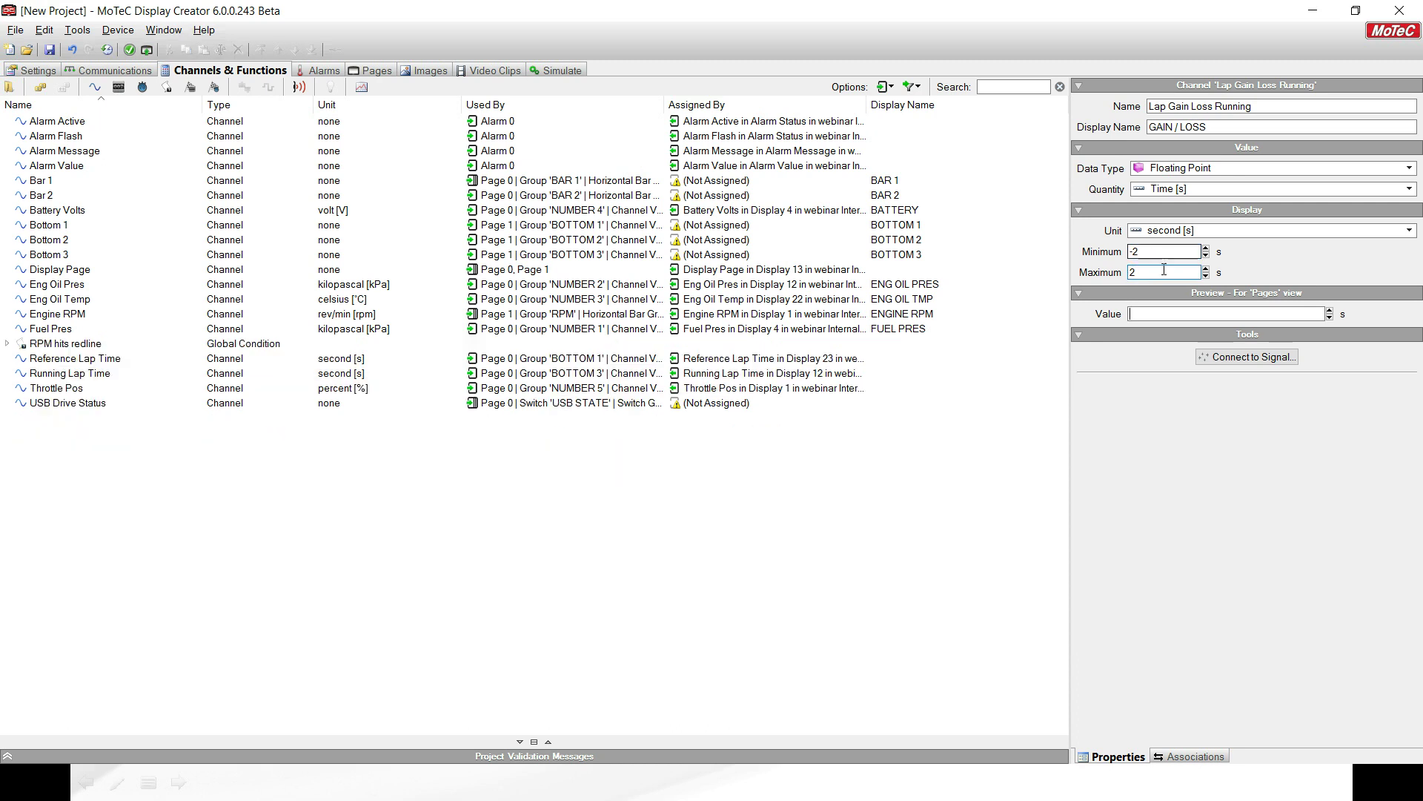
pyautogui.write('-0')
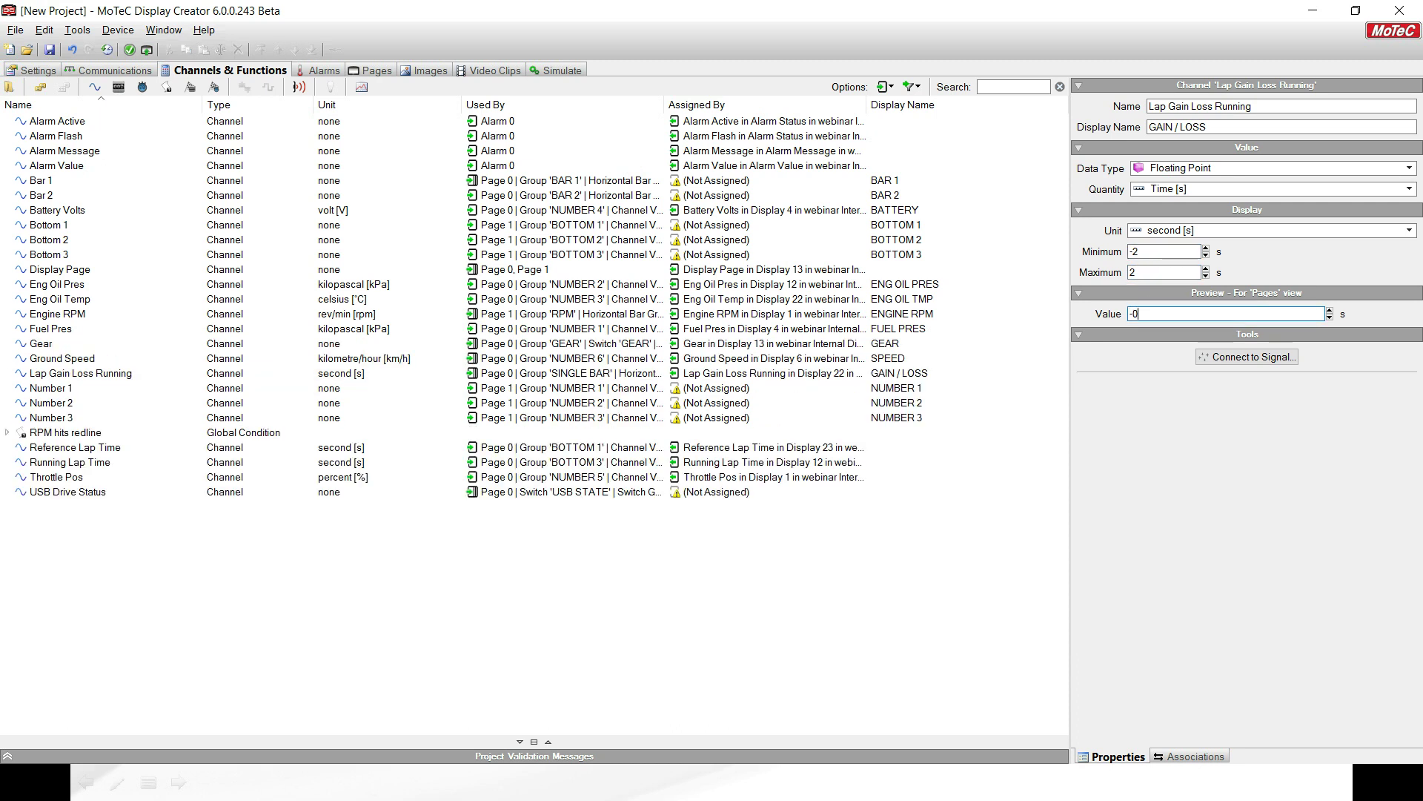
pyautogui.write('.20')
# Name Reference Lap Time REFERENCE LAP with maximum 2000 and preview 144.3
pyautogui.click(67, 447)
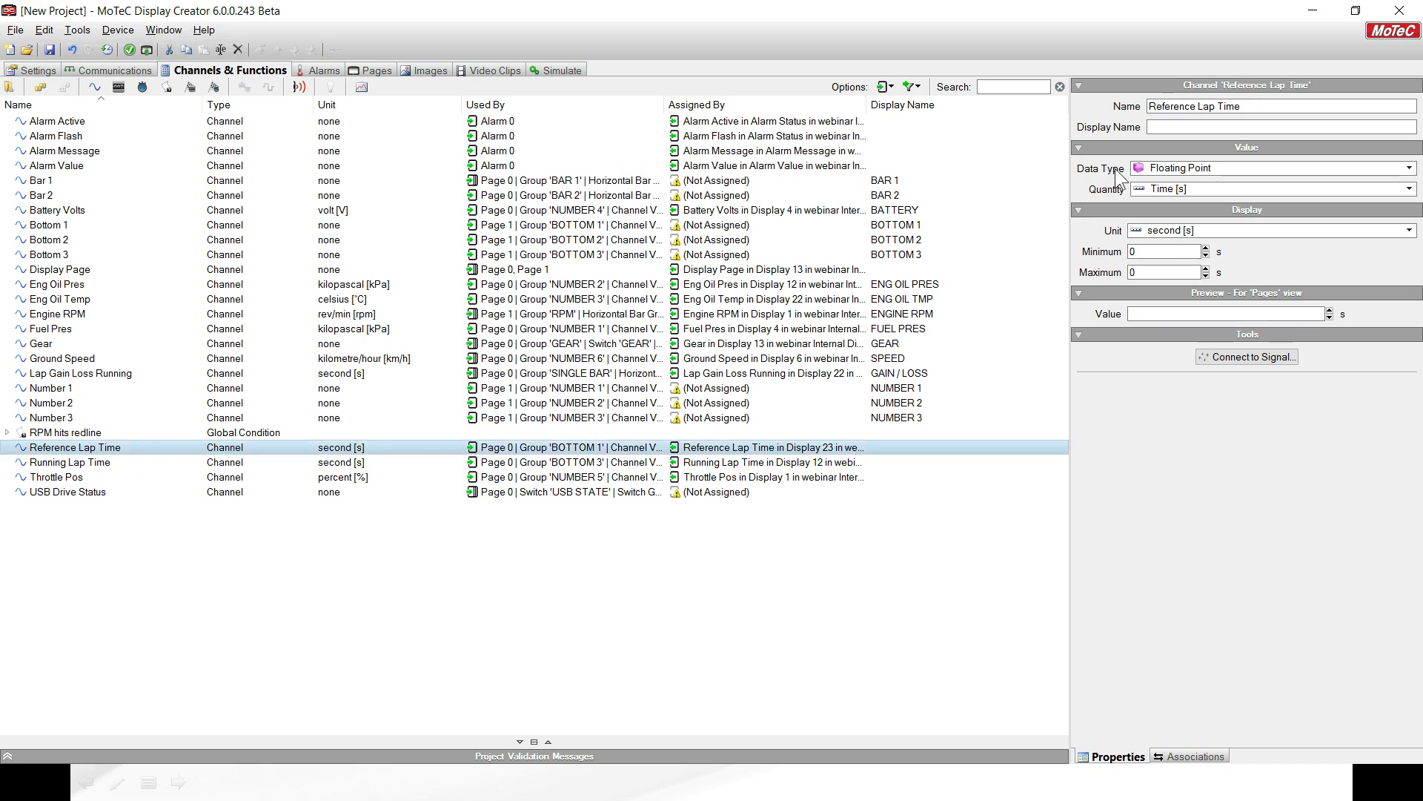
pyautogui.click(1175, 128)
pyautogui.write('REFERENCE LAP')
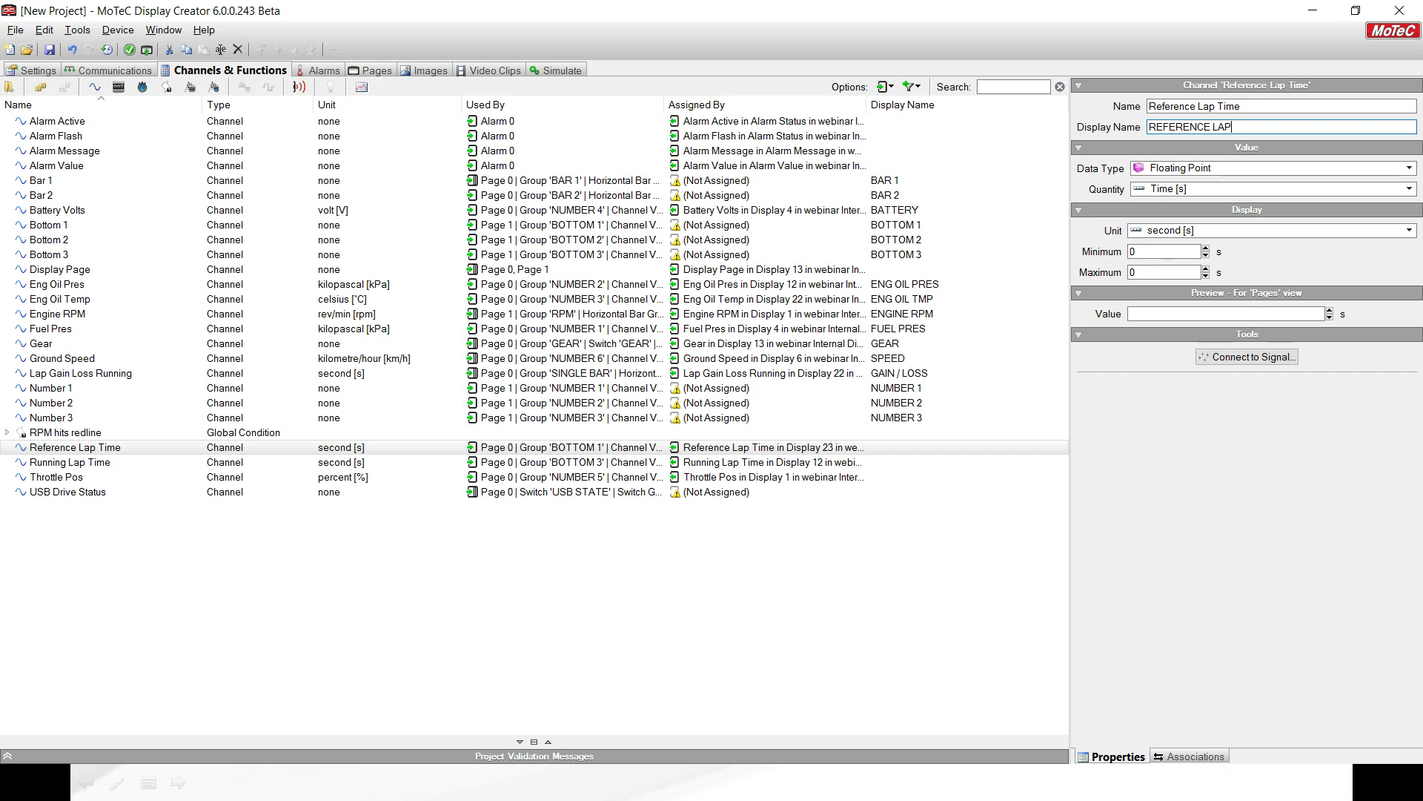
pyautogui.click(1150, 272)
pyautogui.doubleClick(1149, 271)
pyautogui.write('2000')
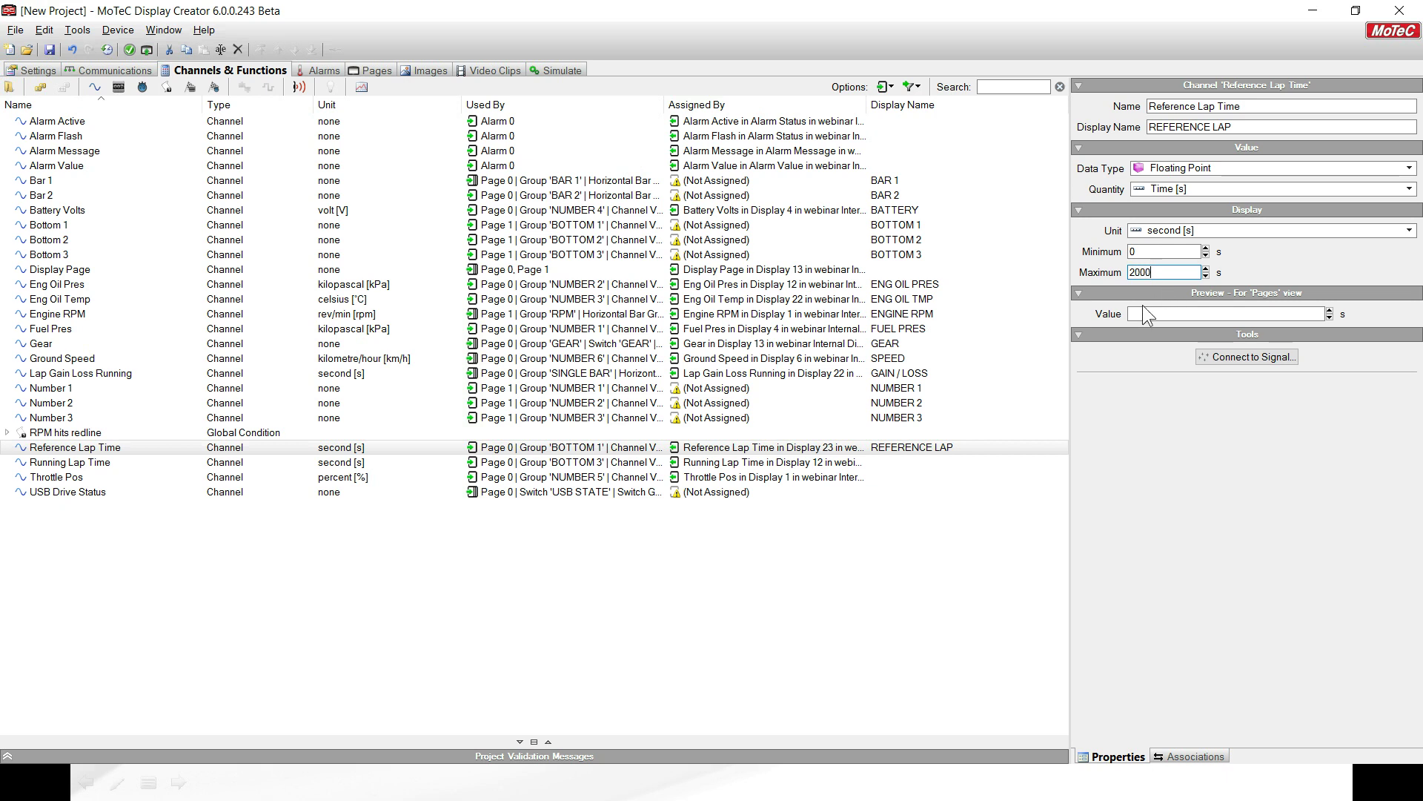
pyautogui.click(1142, 314)
pyautogui.write('144.3')
pyautogui.click(271, 569)
# Name Running Lap Time RUNNING LAP with maximum 2000 and preview 144.5
pyautogui.click(86, 461)
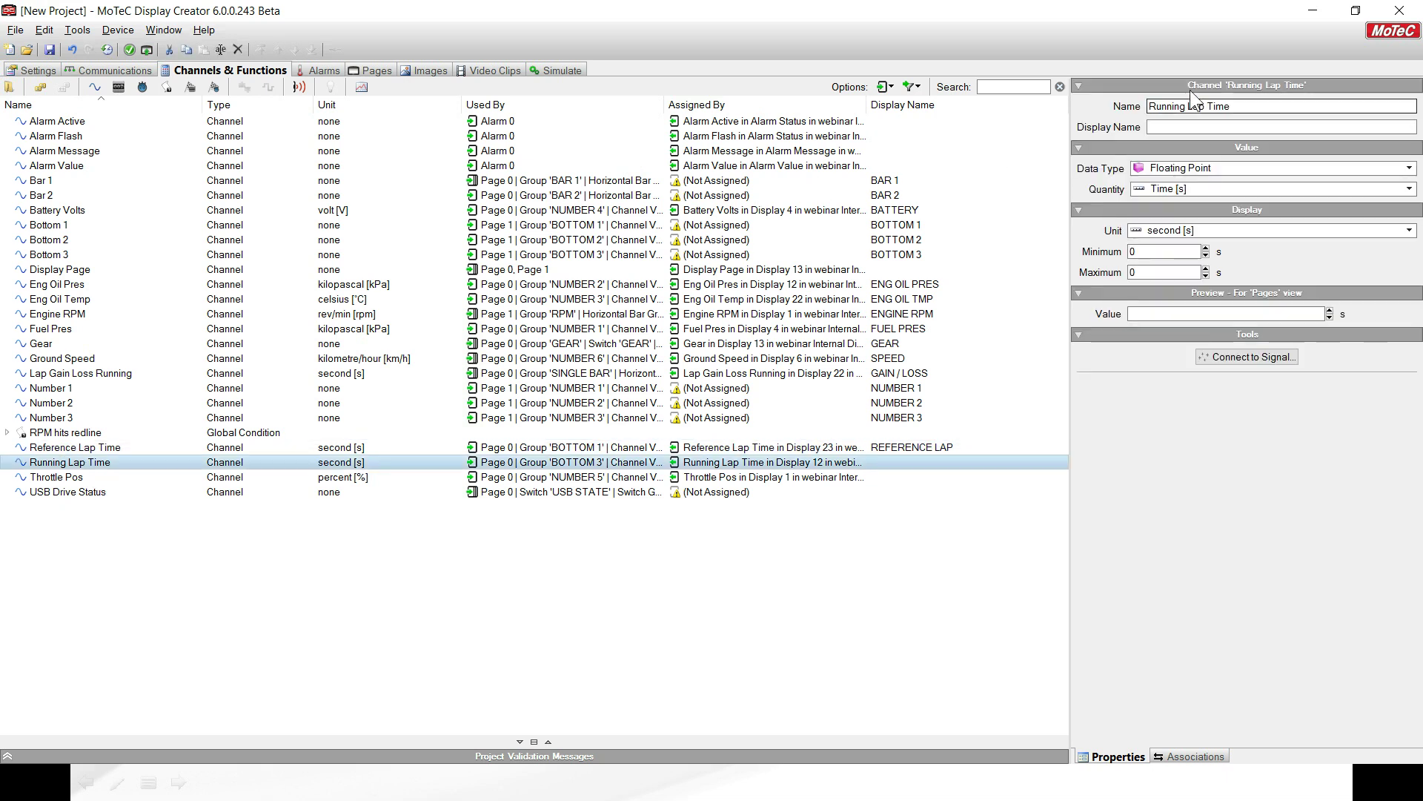
pyautogui.click(1192, 126)
pyautogui.write('RUNNING LAP')
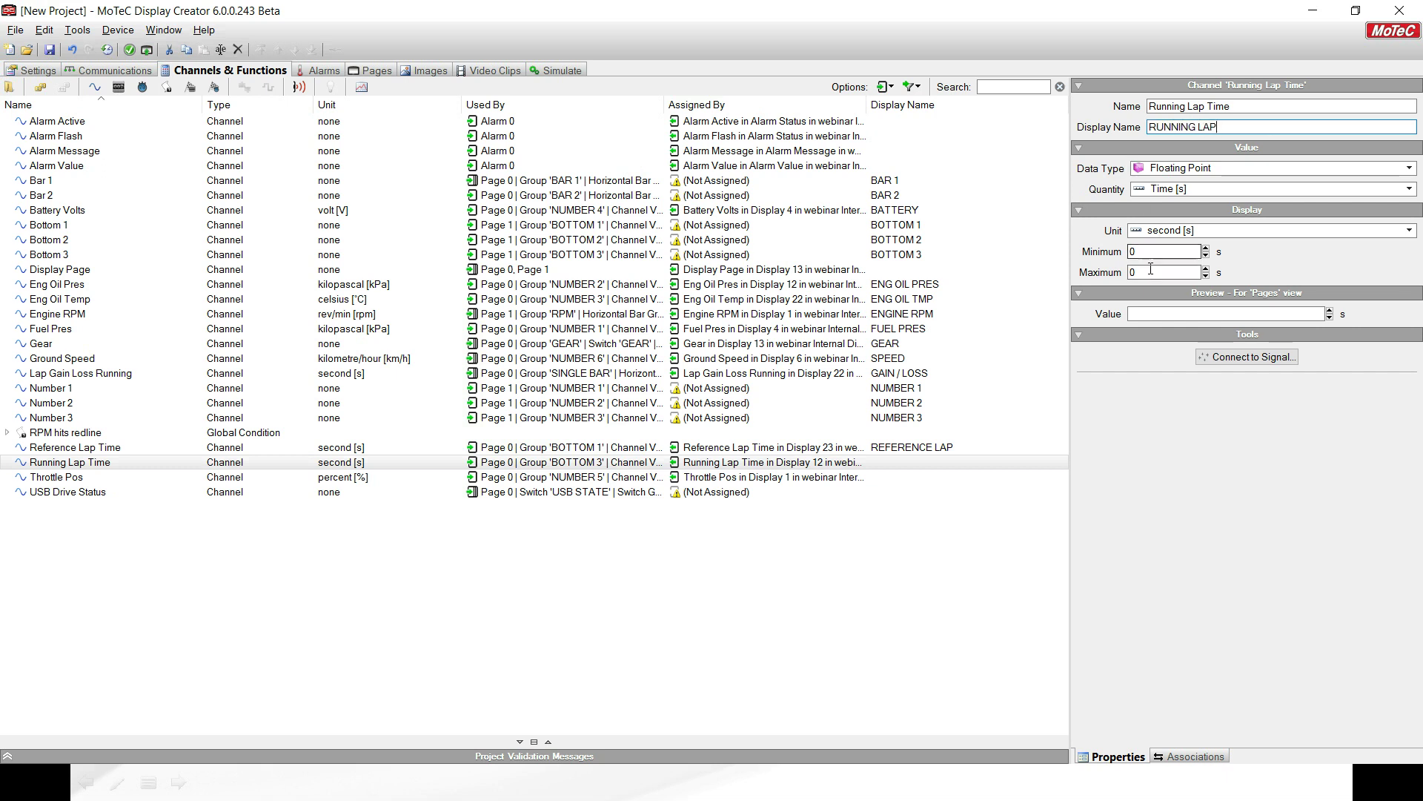
pyautogui.click(1151, 271)
pyautogui.write('2000')
pyautogui.press('Return')
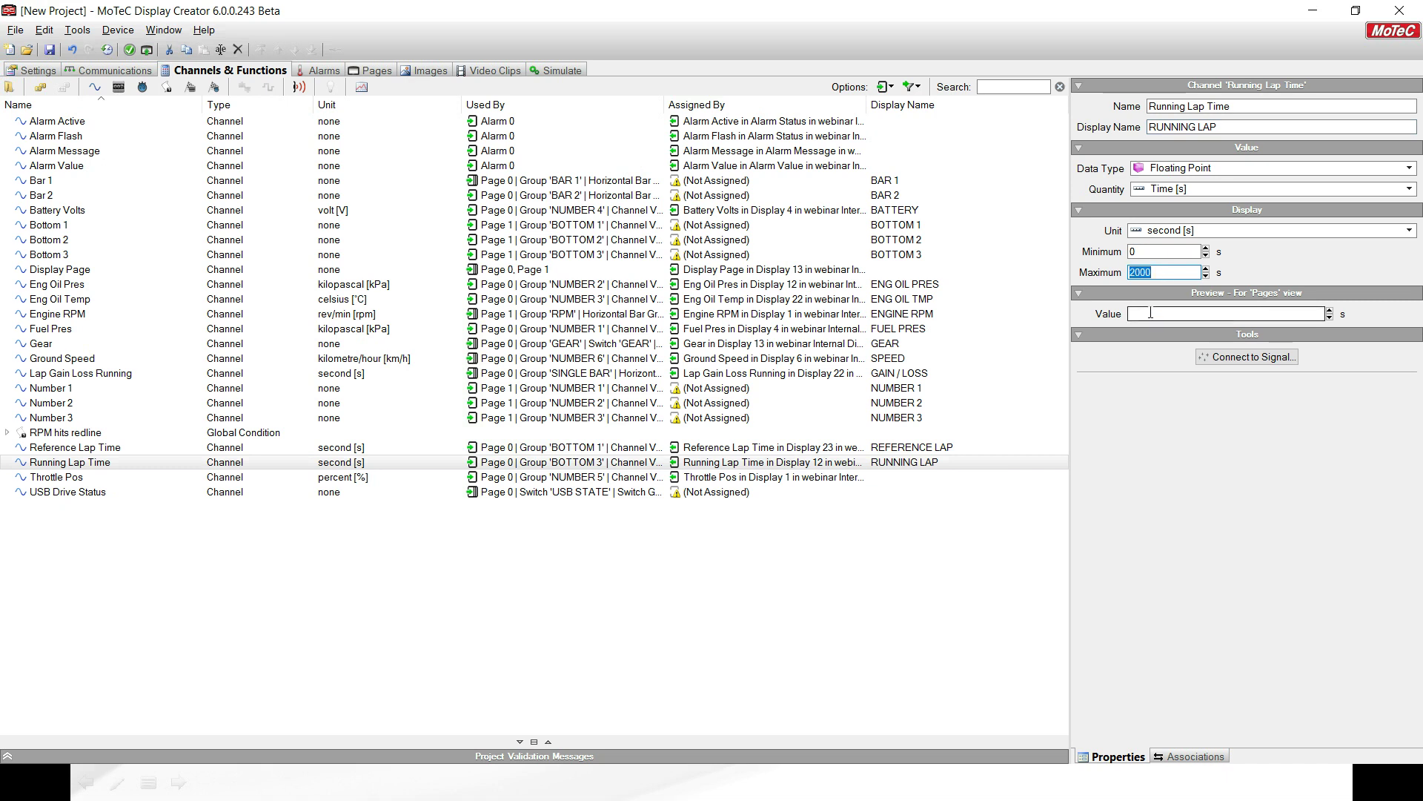
pyautogui.click(1151, 312)
pyautogui.write('144.5')
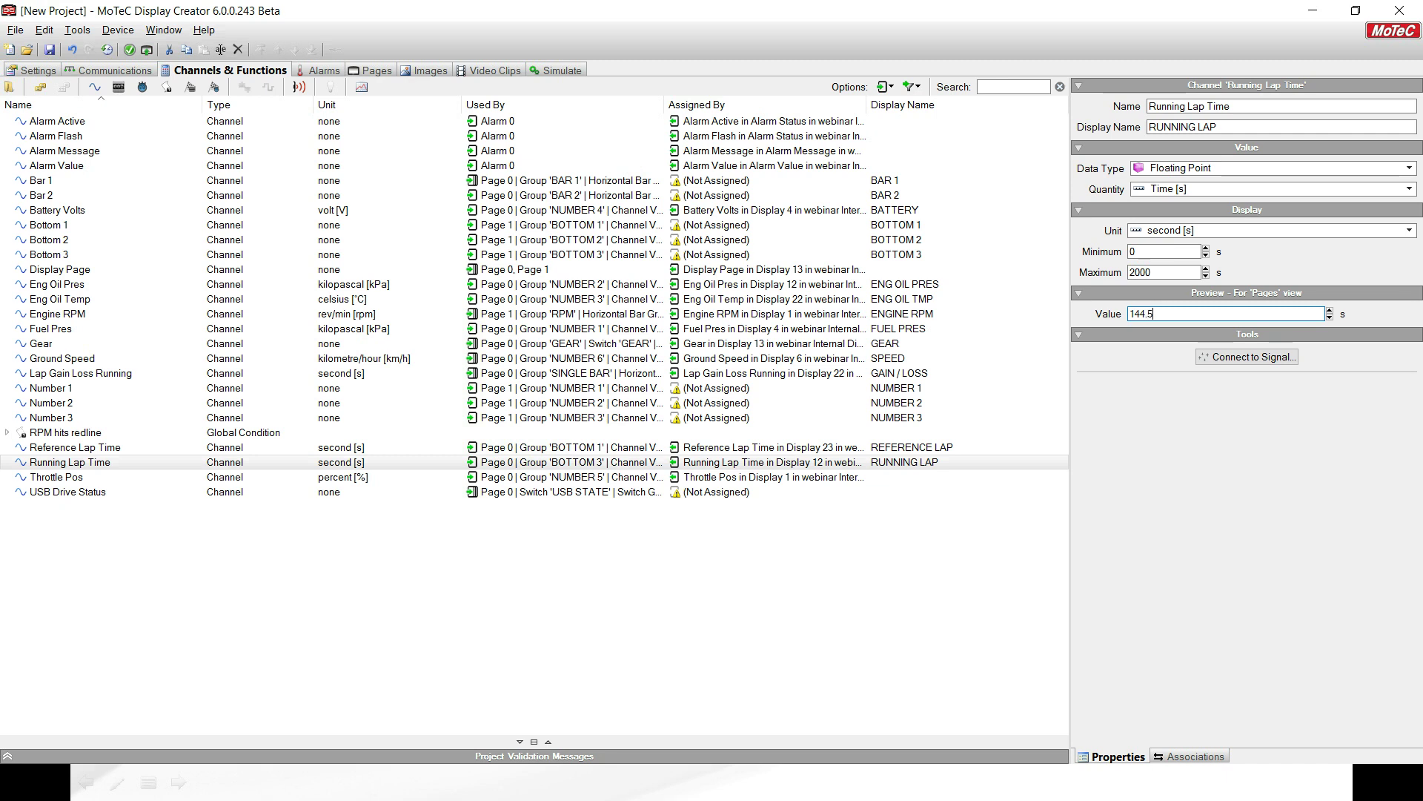
# Name Throttle Pos THROTTLE with maximum 100 and preview 68.5, then return to Page 0
pyautogui.click(81, 481)
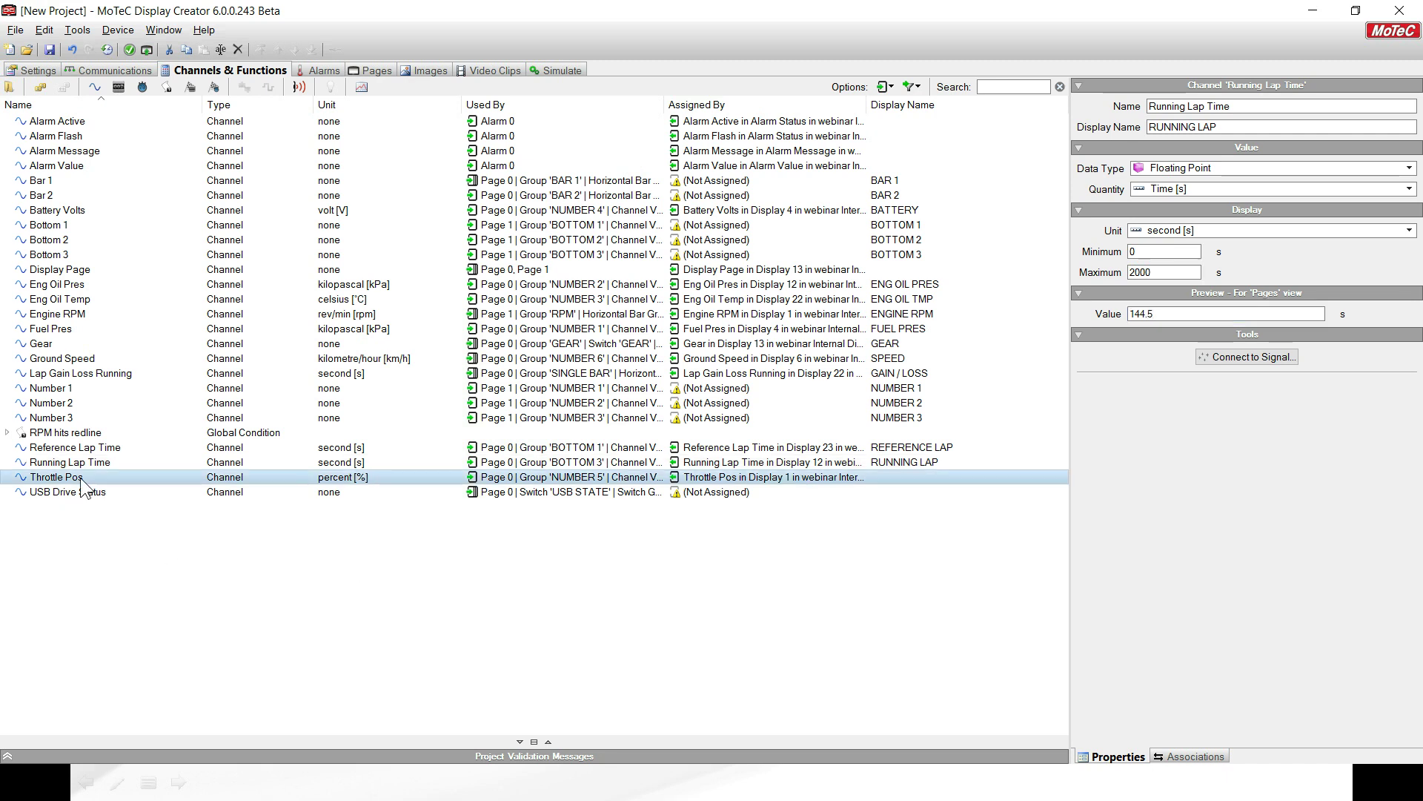
pyautogui.click(1180, 127)
pyautogui.write('THROT')
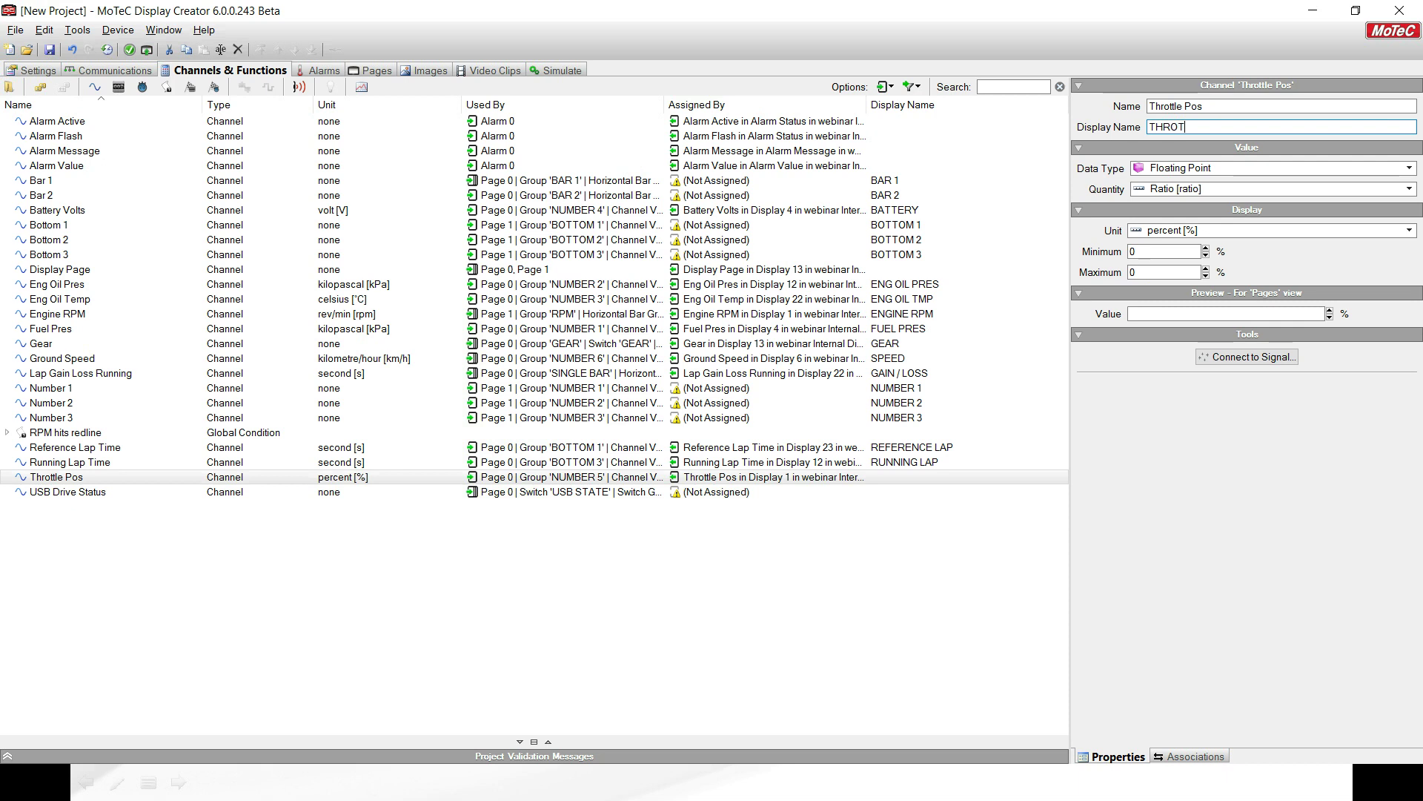
pyautogui.write('TLE')
pyautogui.doubleClick(1152, 272)
pyautogui.write('1')
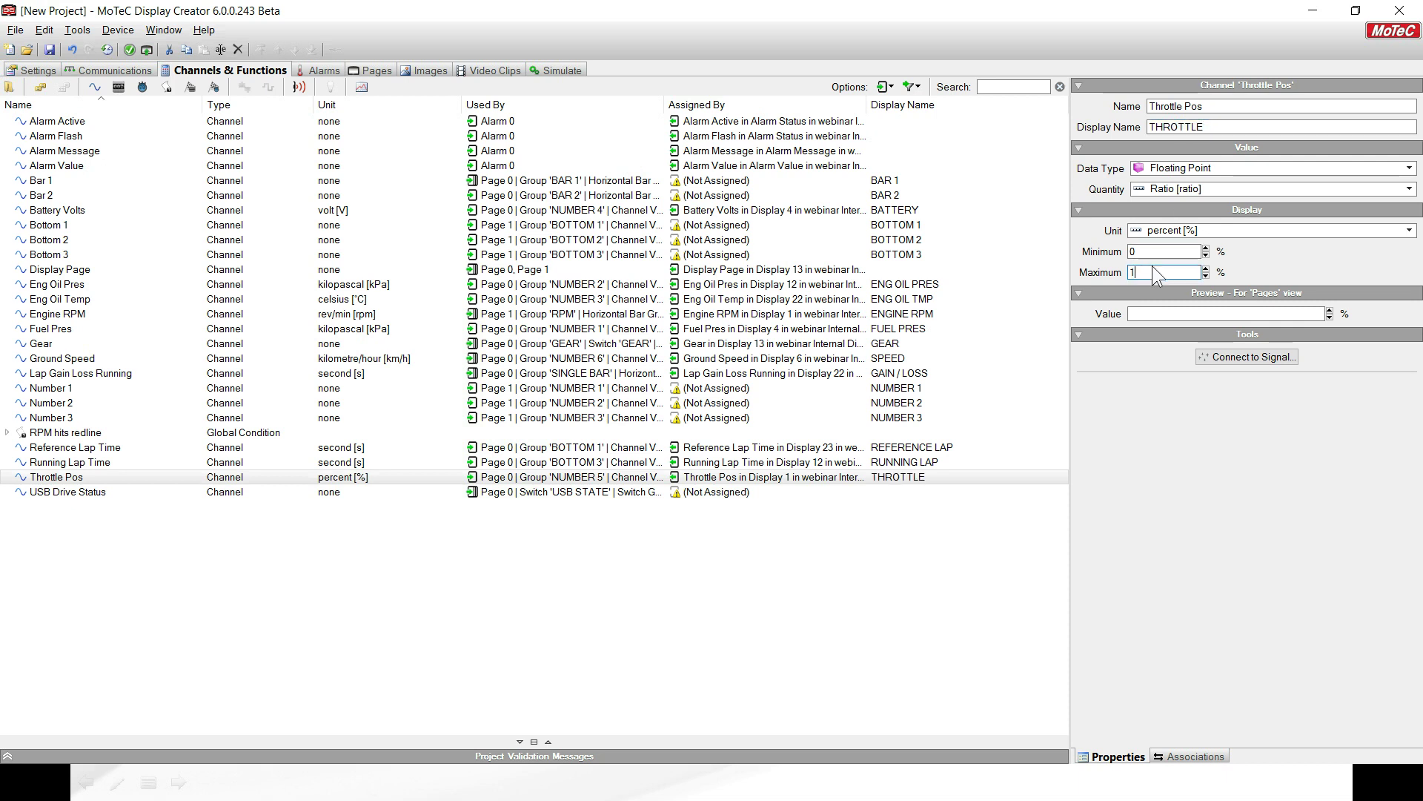
pyautogui.write('00')
pyautogui.press('Return')
pyautogui.click(1148, 314)
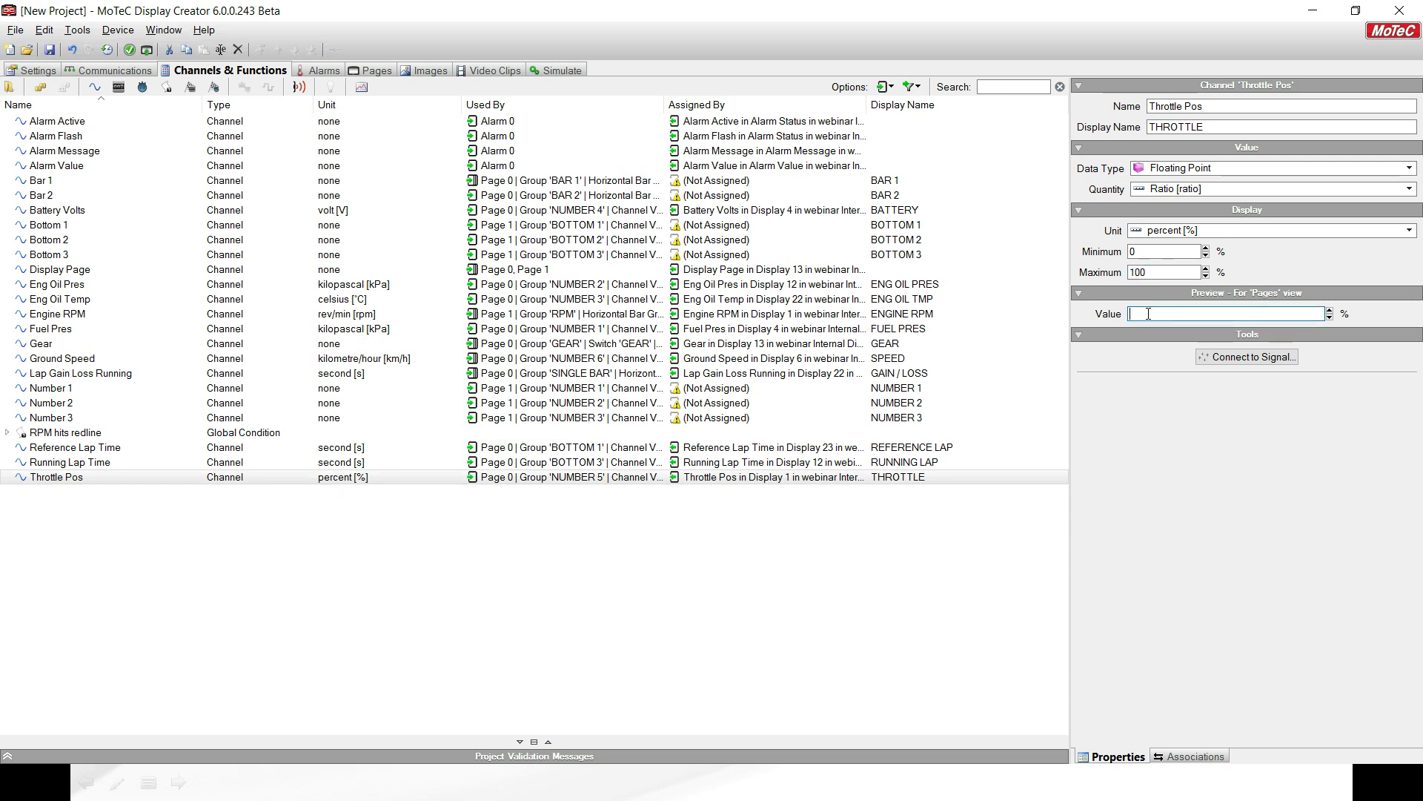
pyautogui.write('68.5')
pyautogui.press('Return')
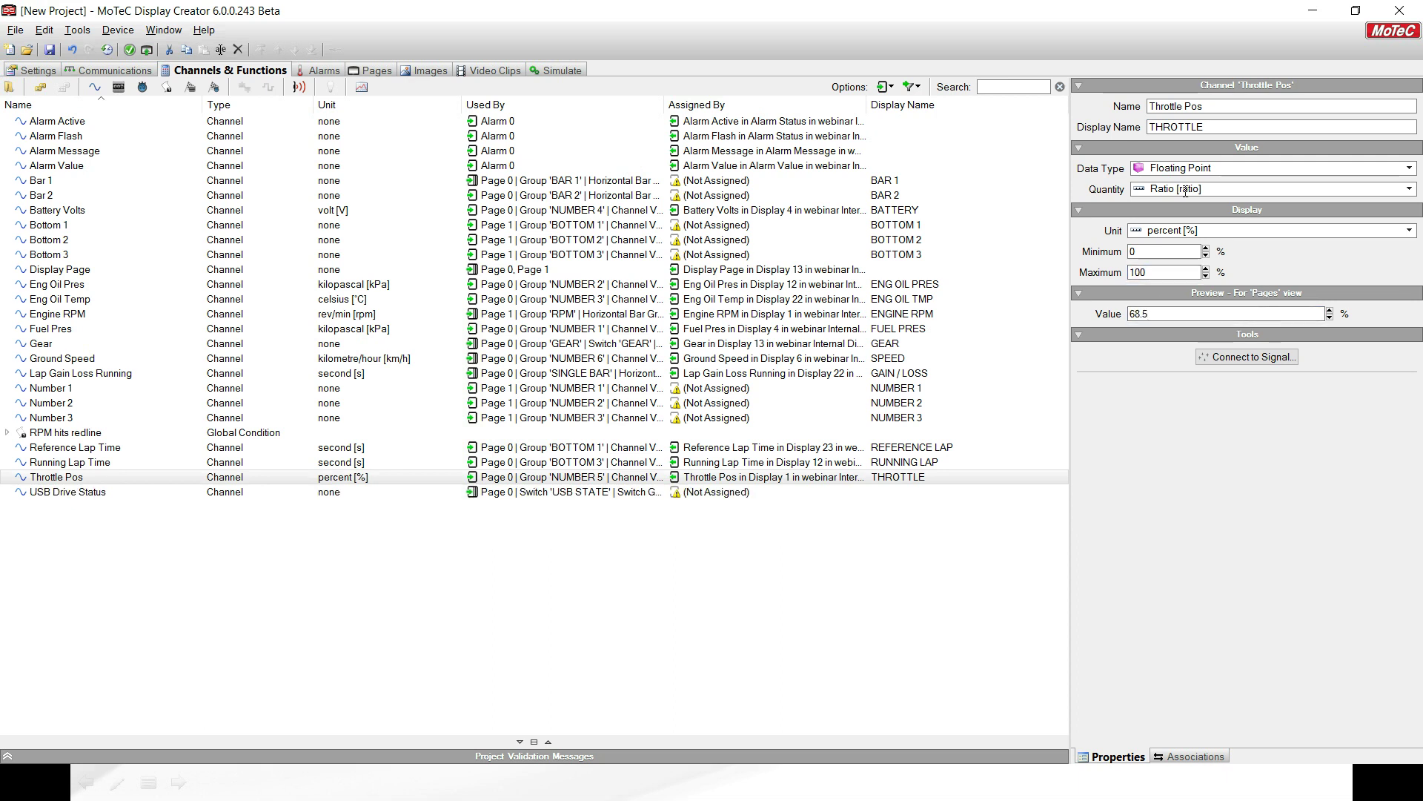
pyautogui.click(378, 70)
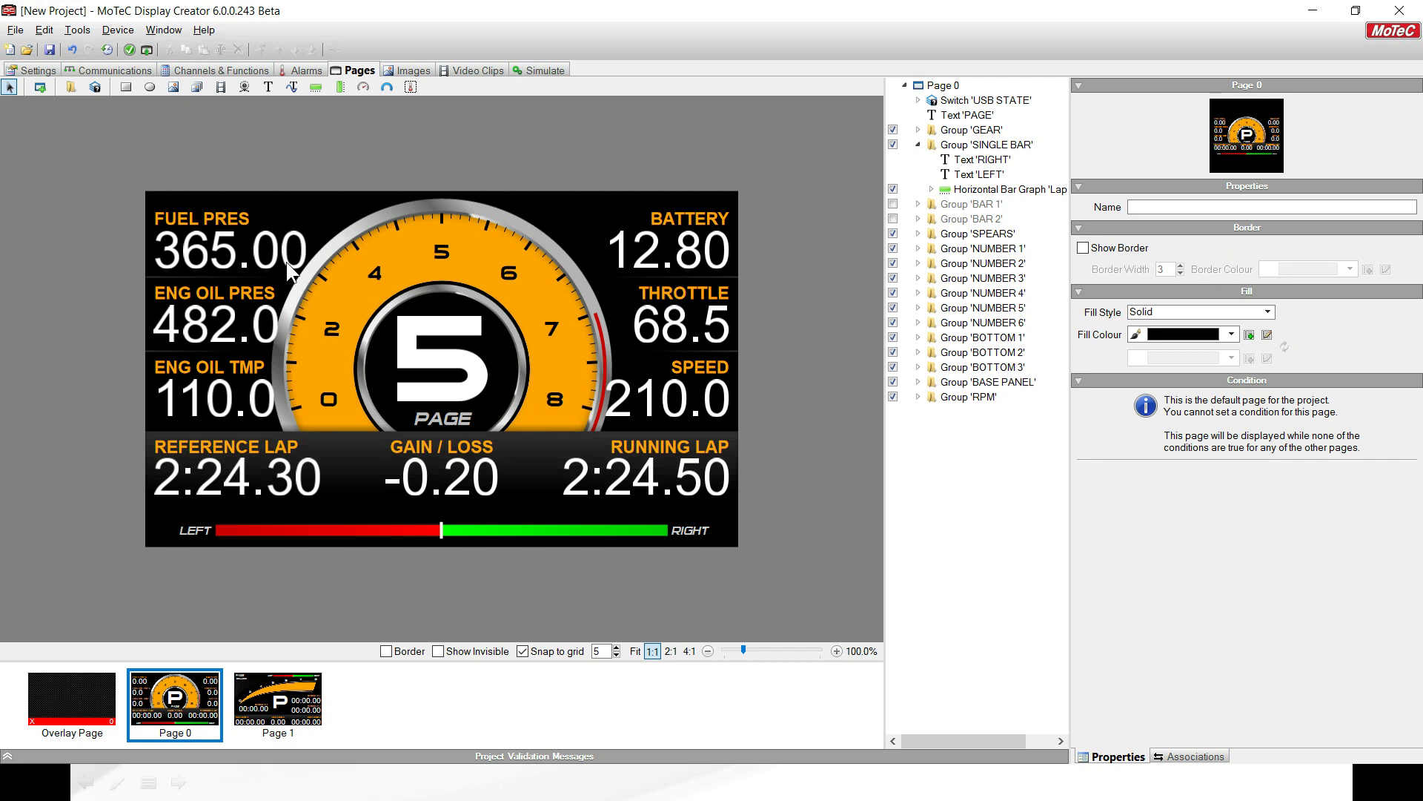
# Set the FUEL PRES, ENG OIL PRES and ENG OIL TMP readouts to 0 decimal places
pyautogui.click(240, 249)
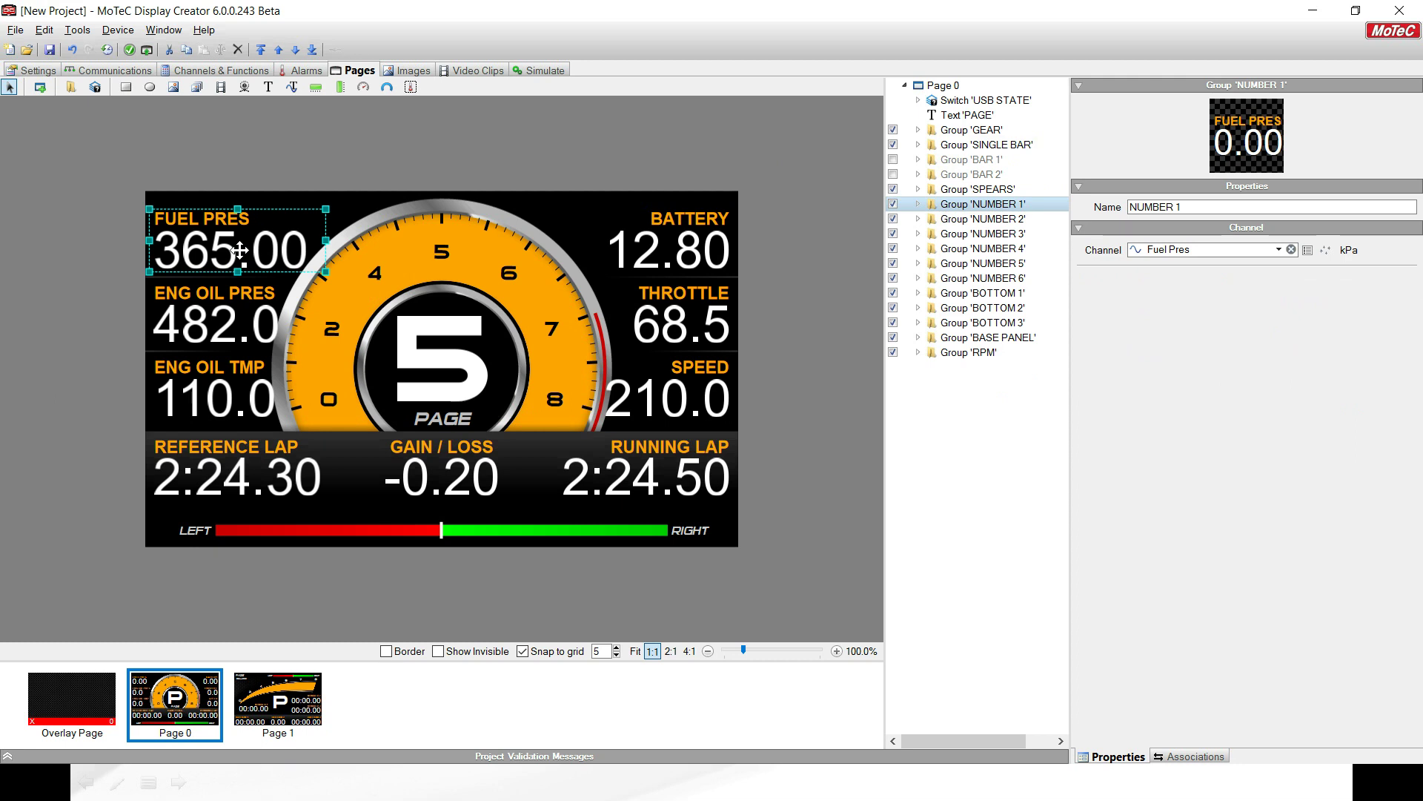
pyautogui.click(240, 250)
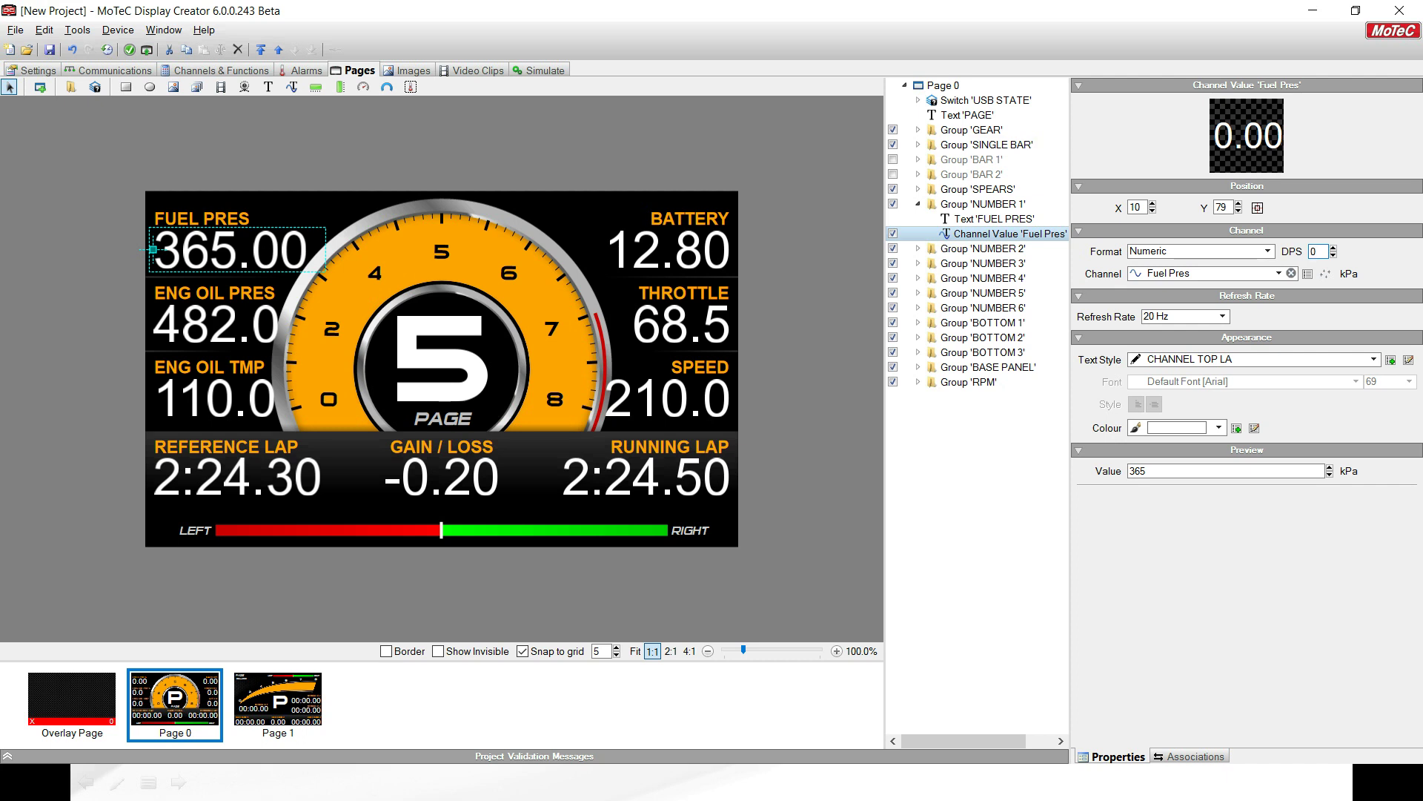
pyautogui.write('0')
pyautogui.press('Tab')
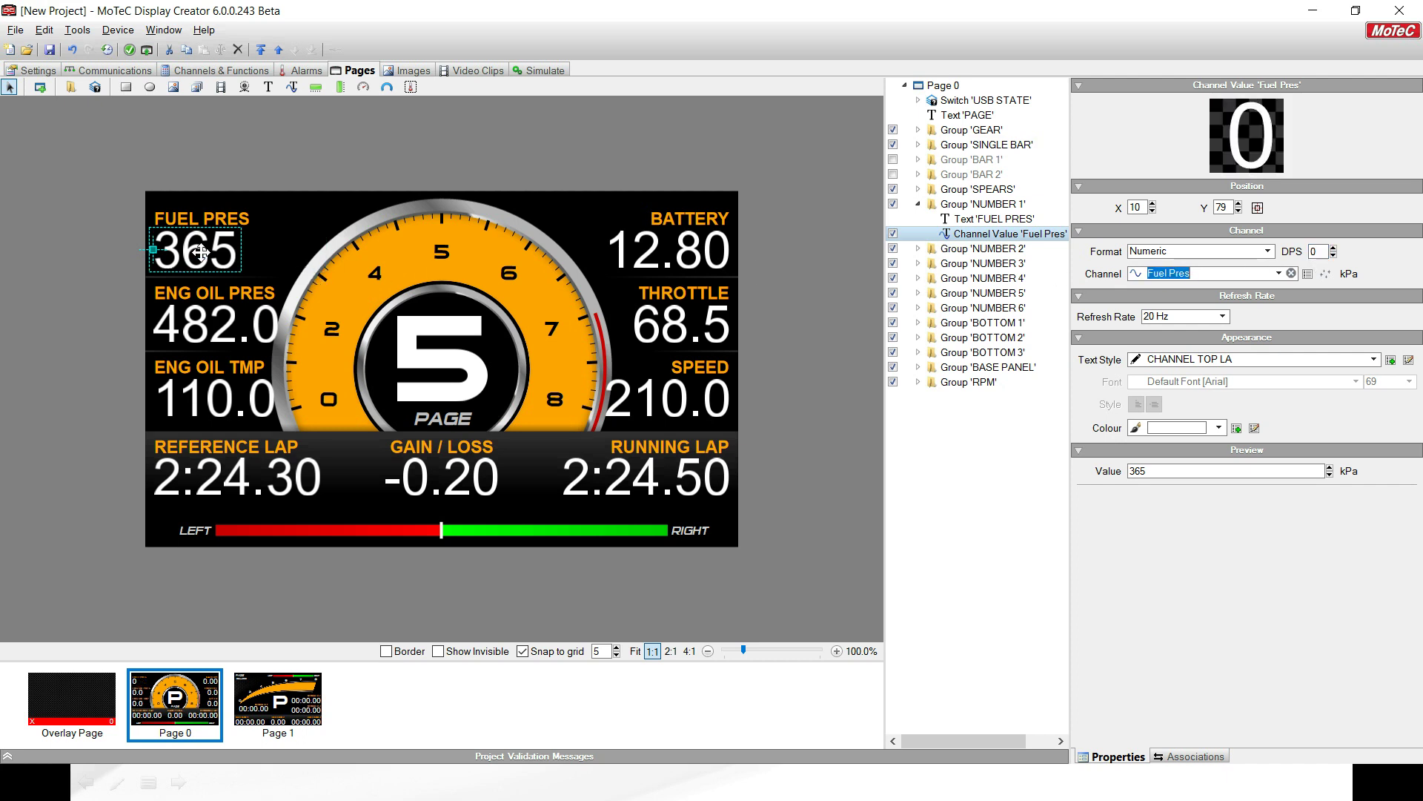
pyautogui.click(233, 326)
pyautogui.click(238, 326)
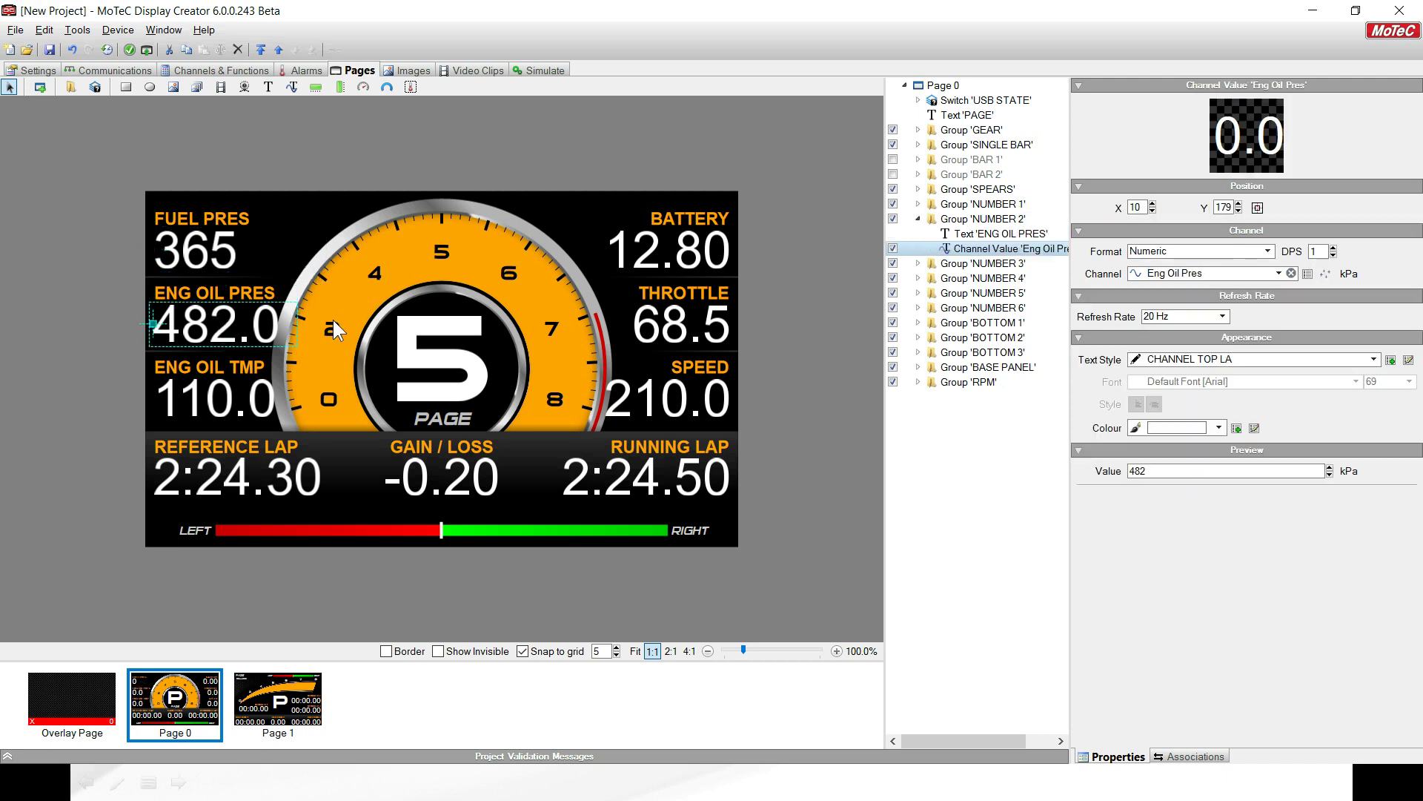
pyautogui.doubleClick(1319, 251)
pyautogui.write('0')
pyautogui.press('Tab')
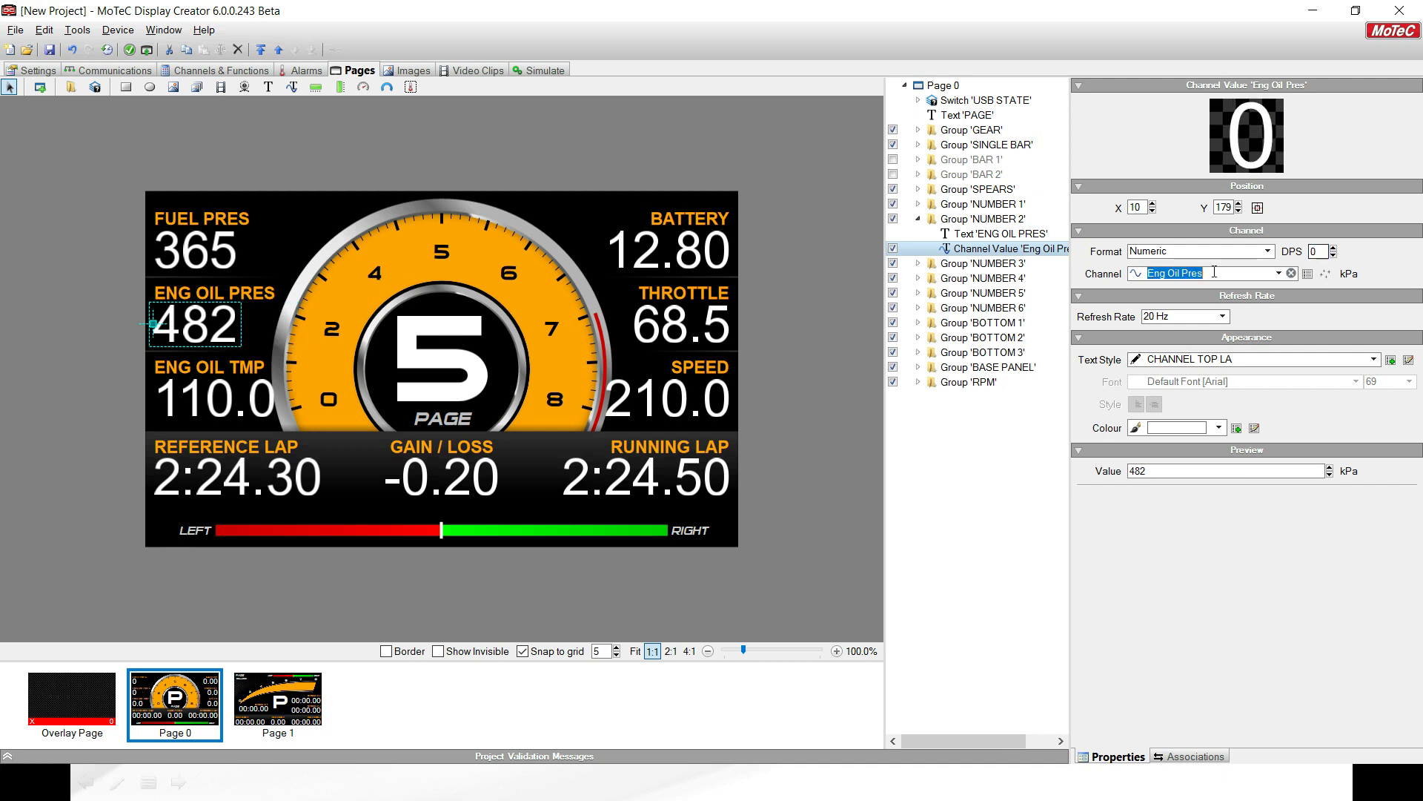
pyautogui.click(192, 397)
pyautogui.click(191, 397)
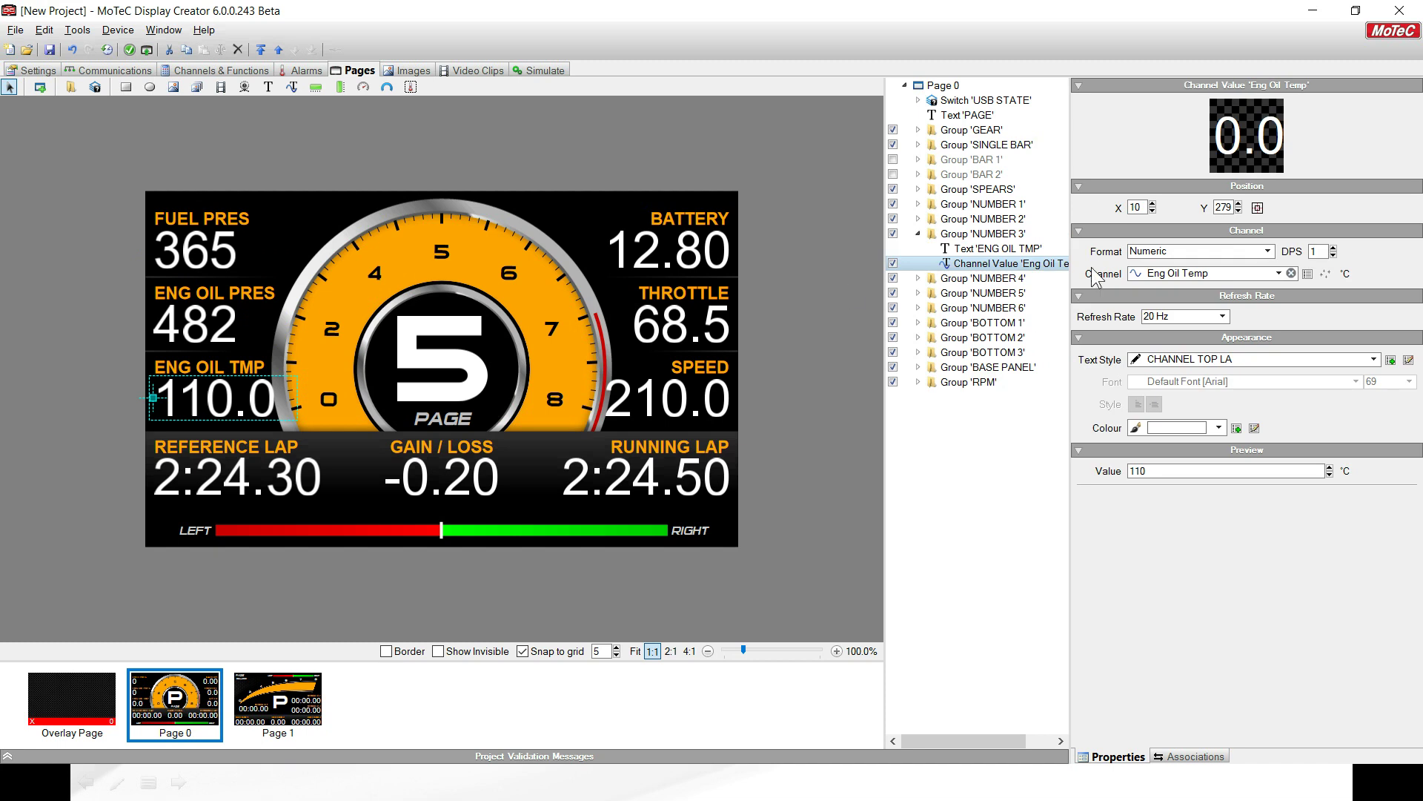
pyautogui.doubleClick(1318, 250)
pyautogui.write('0')
pyautogui.press('Tab')
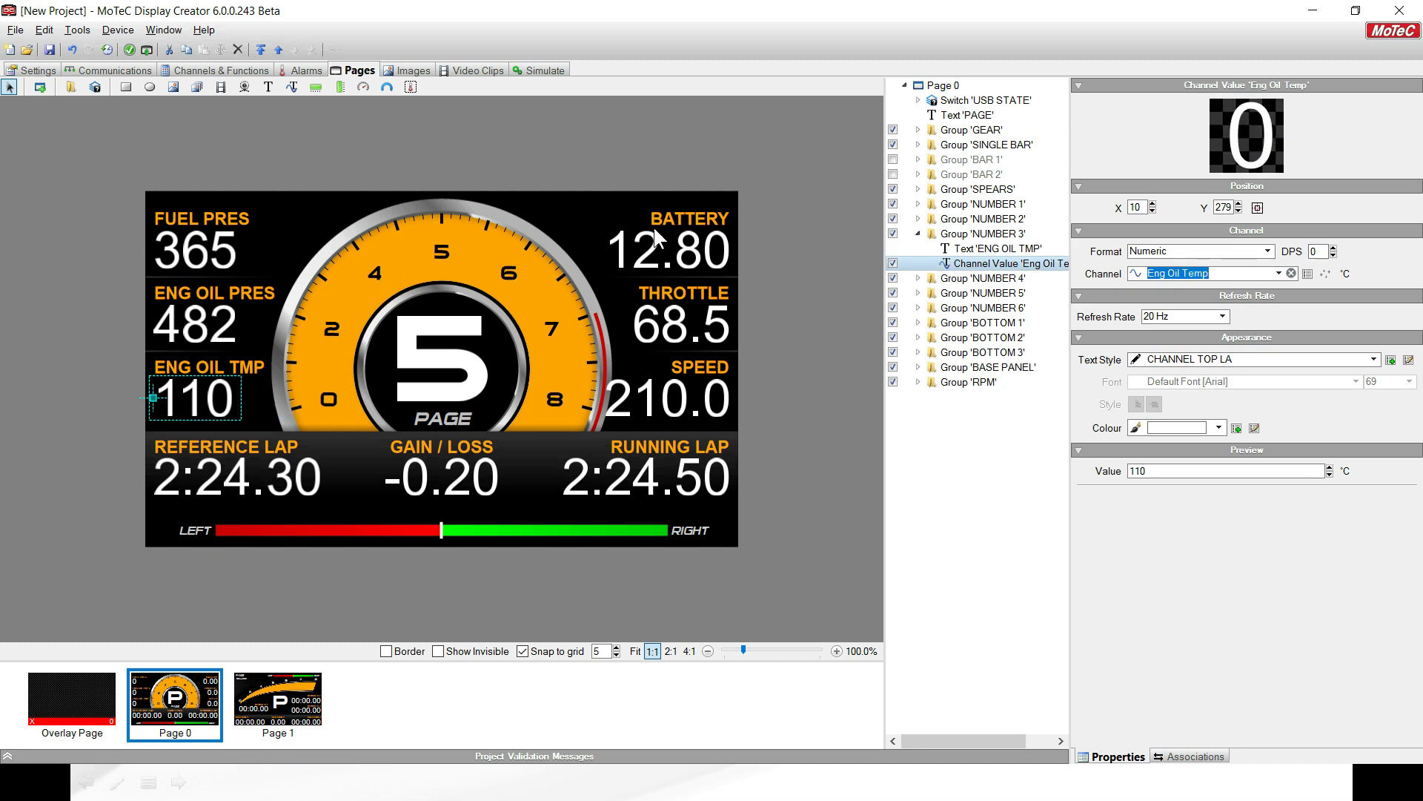
# Set the BATTERY readout to 1 decimal place and the SPEED readout to 0
pyautogui.click(697, 254)
pyautogui.click(696, 254)
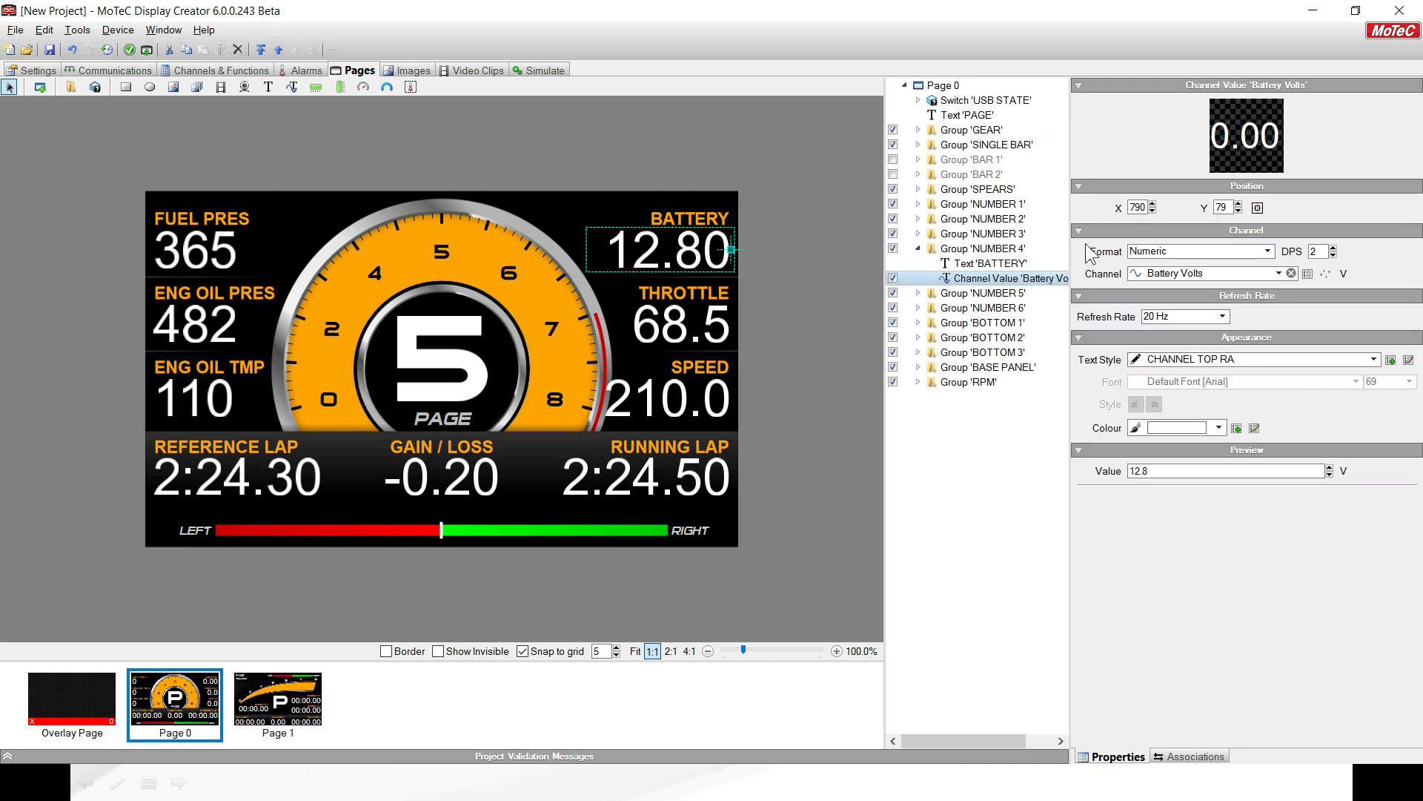
pyautogui.doubleClick(1321, 251)
pyautogui.write('1')
pyautogui.press('Tab')
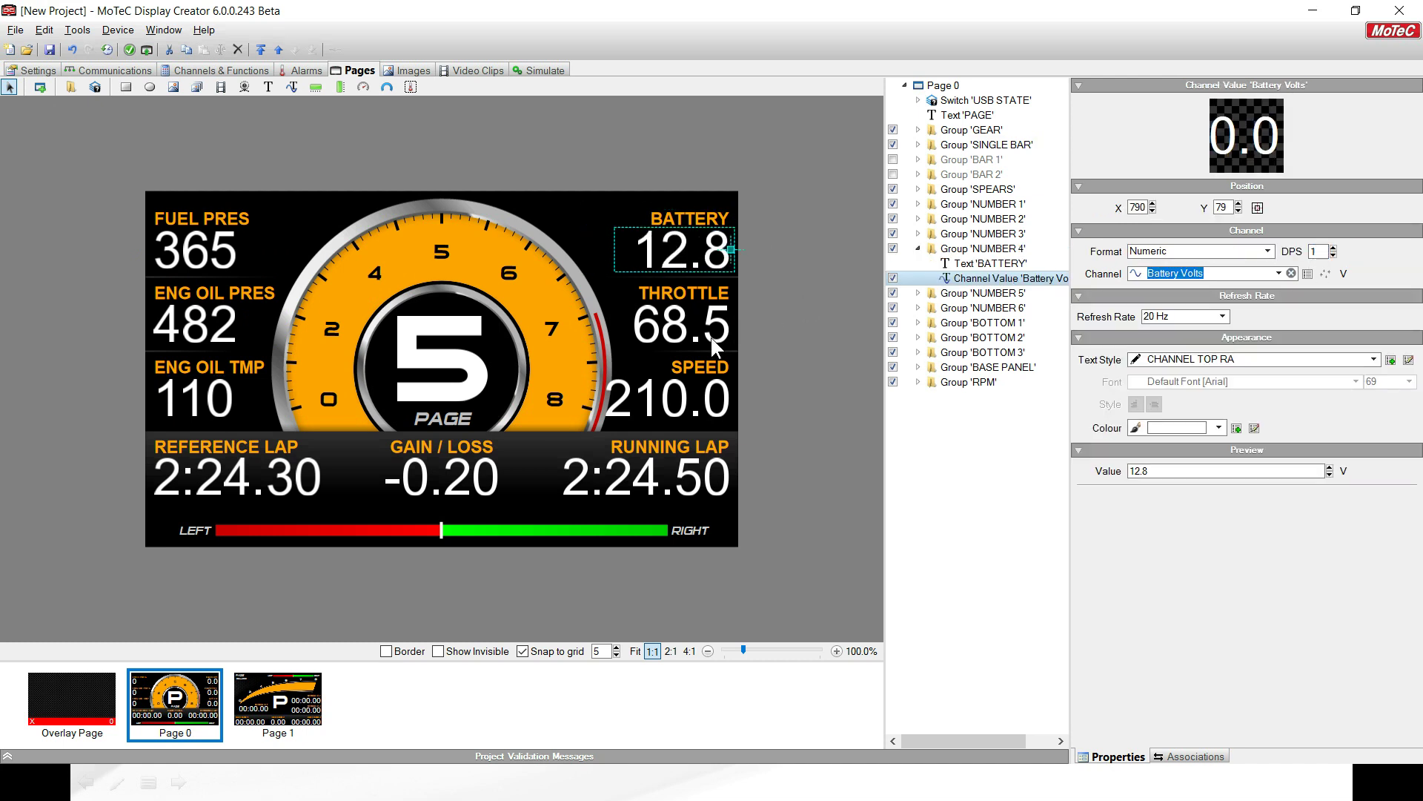
pyautogui.click(686, 401)
pyautogui.click(685, 400)
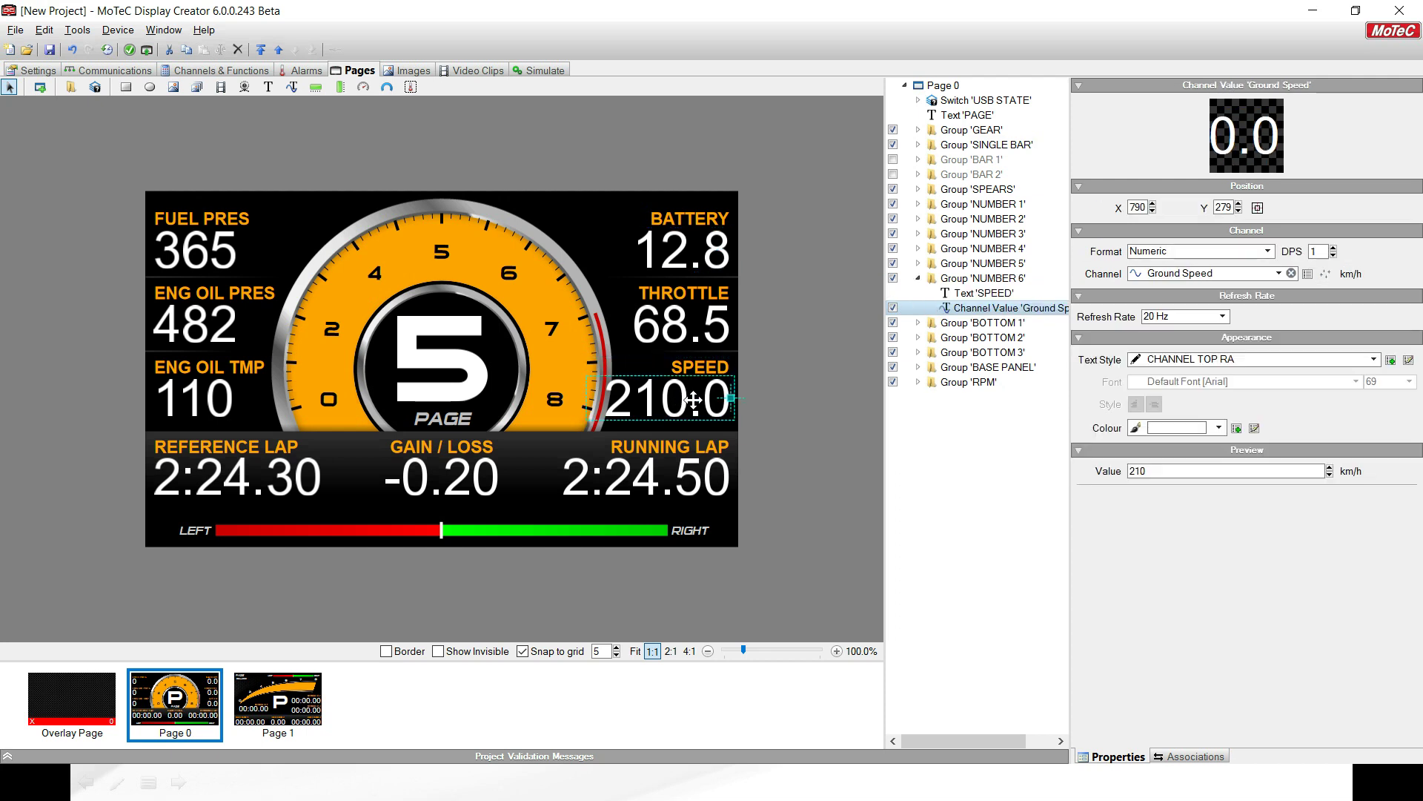
pyautogui.doubleClick(1322, 251)
pyautogui.press('Tab')
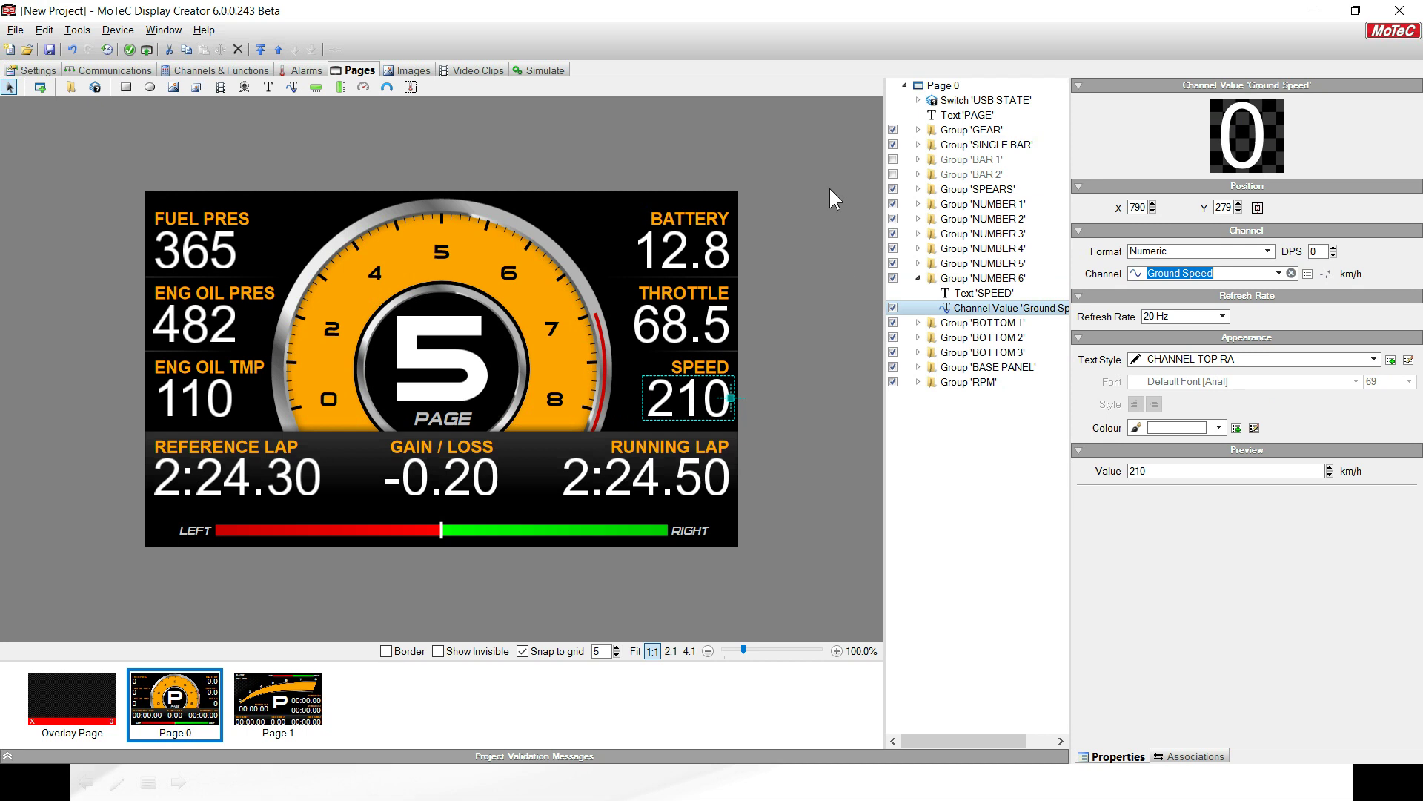
pyautogui.click(821, 186)
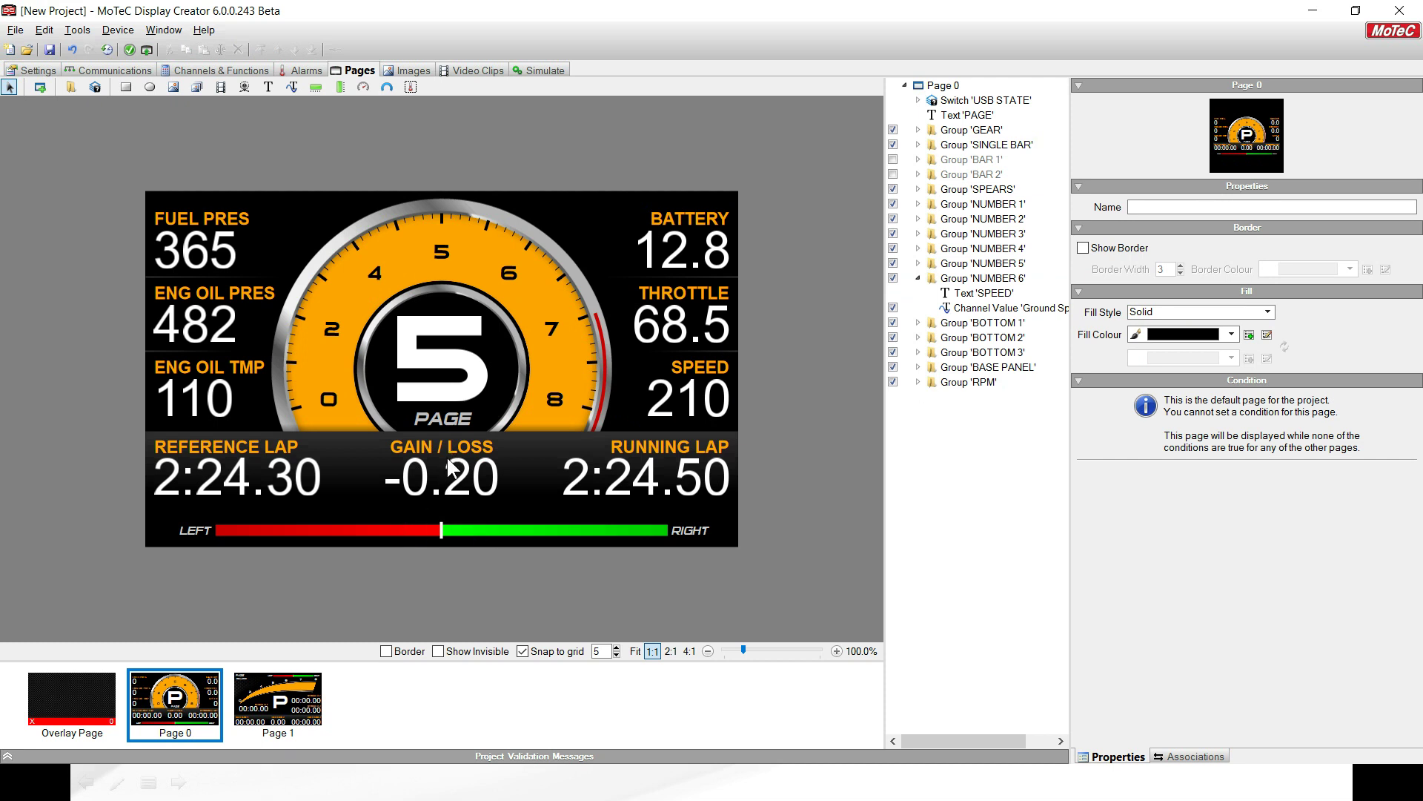
# Give the Lap Gain Loss Running value a new enlarged text style at font size 100
pyautogui.click(465, 474)
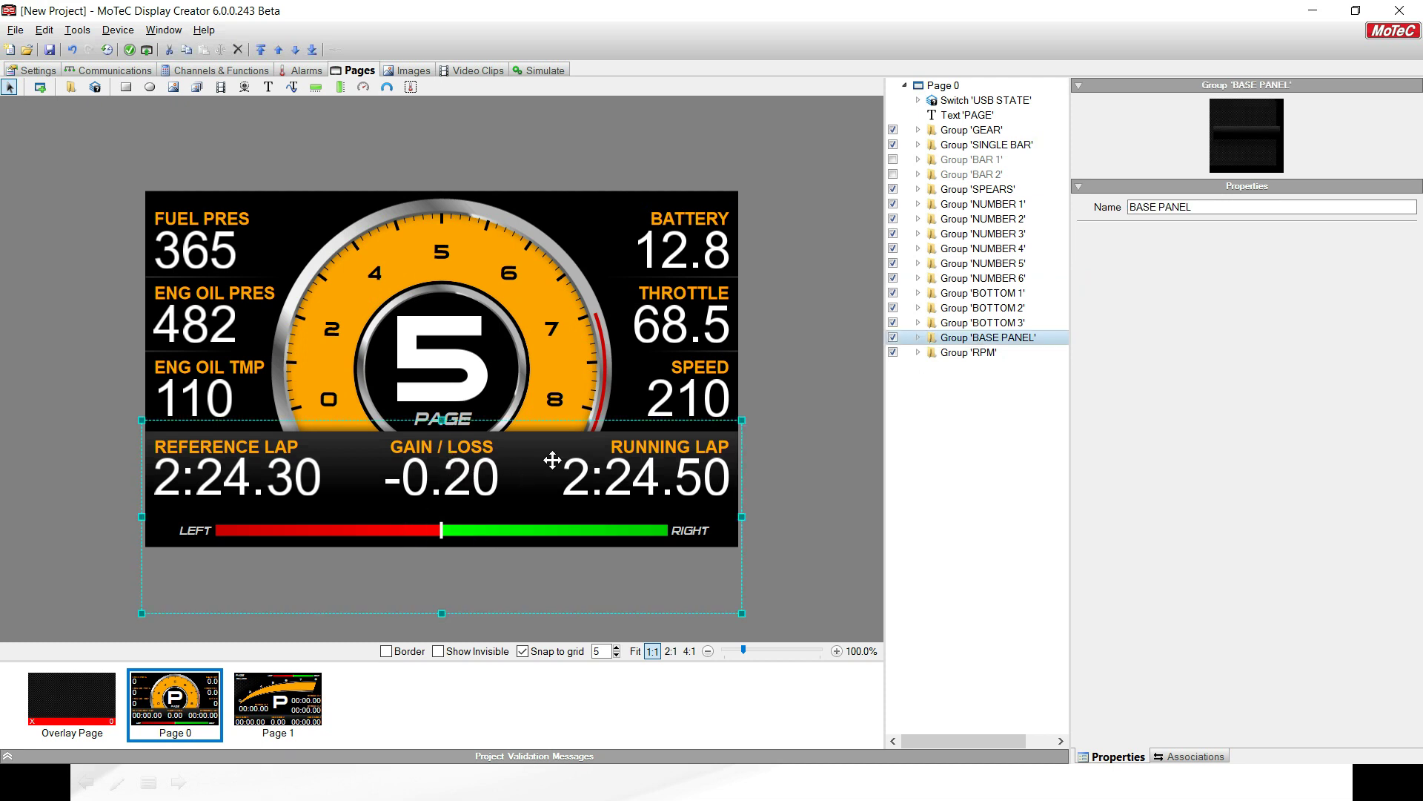
pyautogui.click(1017, 309)
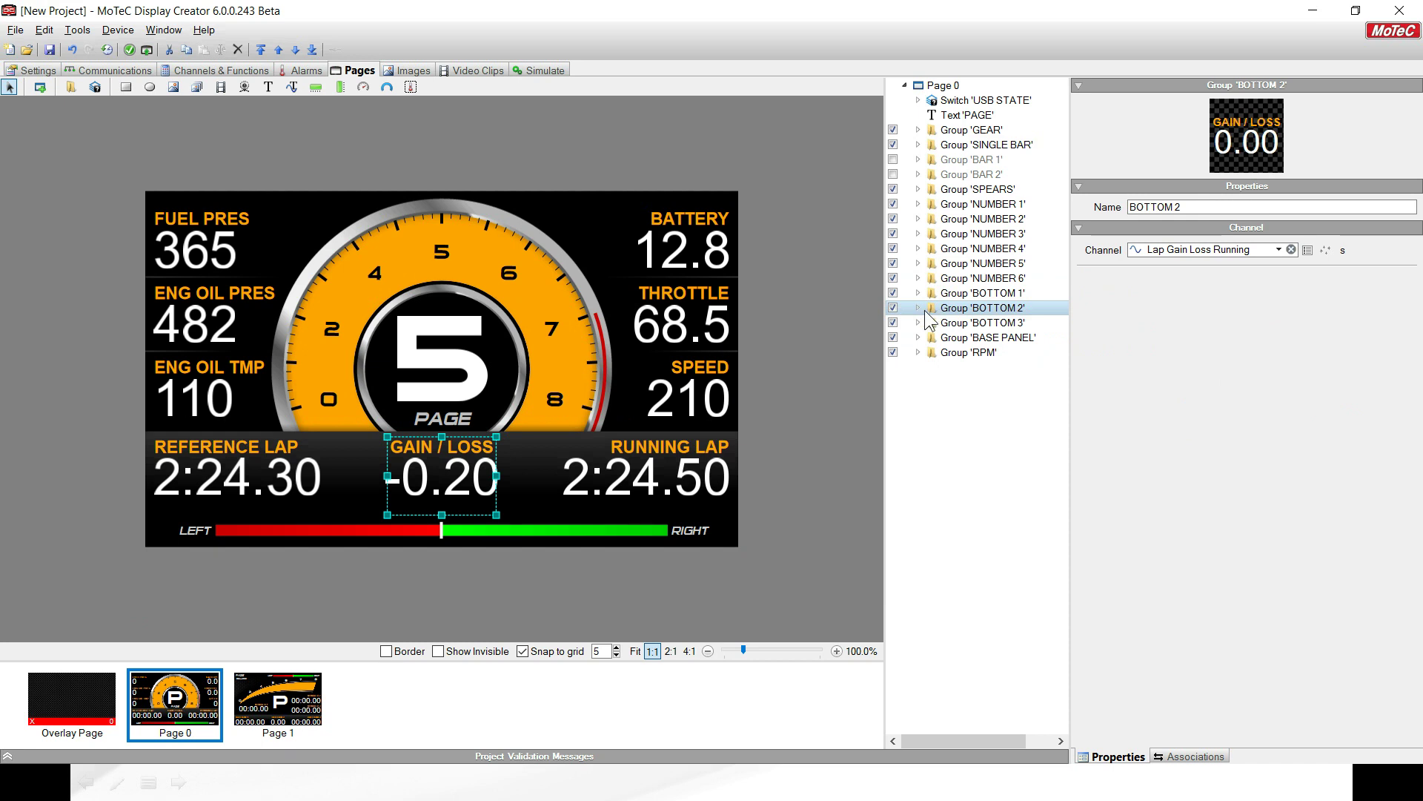
pyautogui.click(919, 308)
pyautogui.click(986, 338)
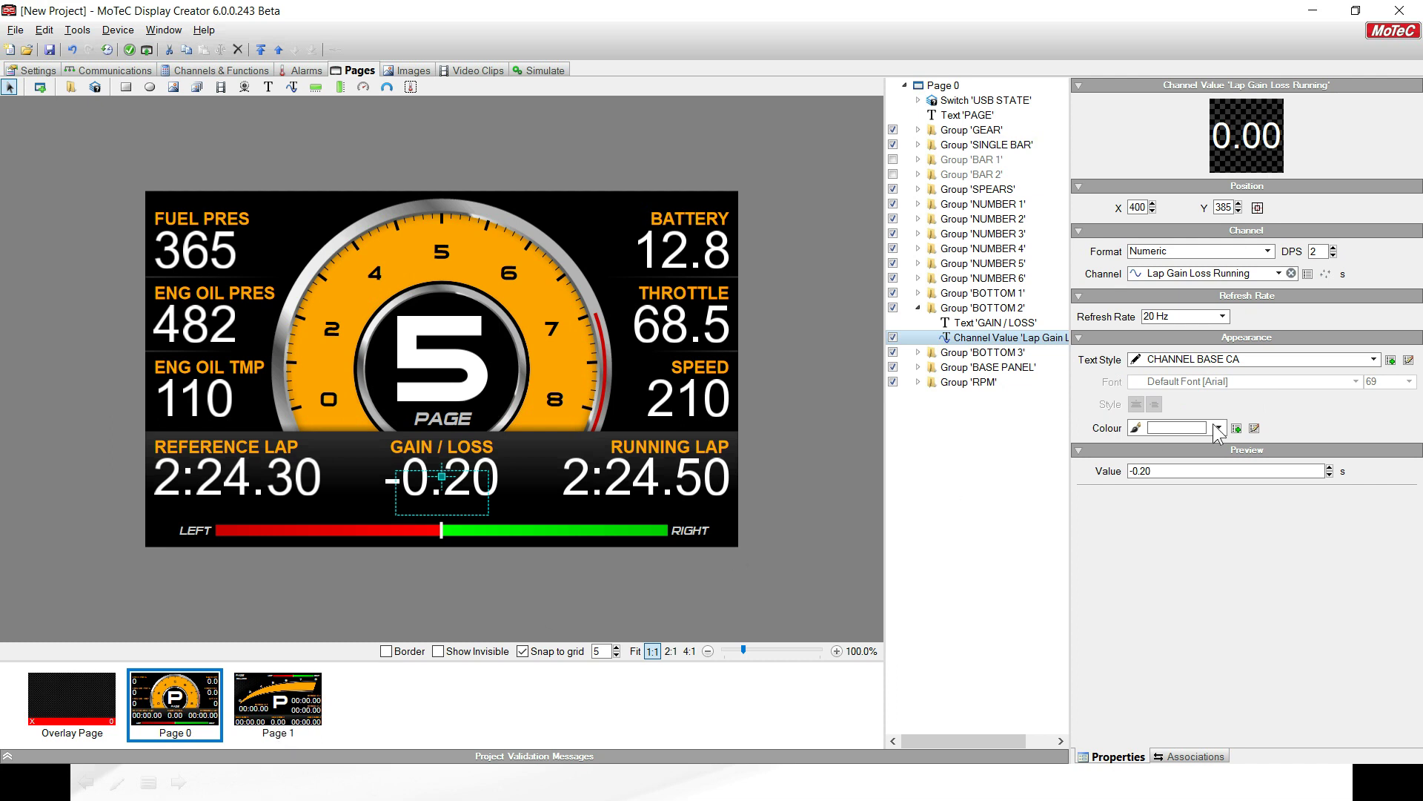
pyautogui.click(1391, 360)
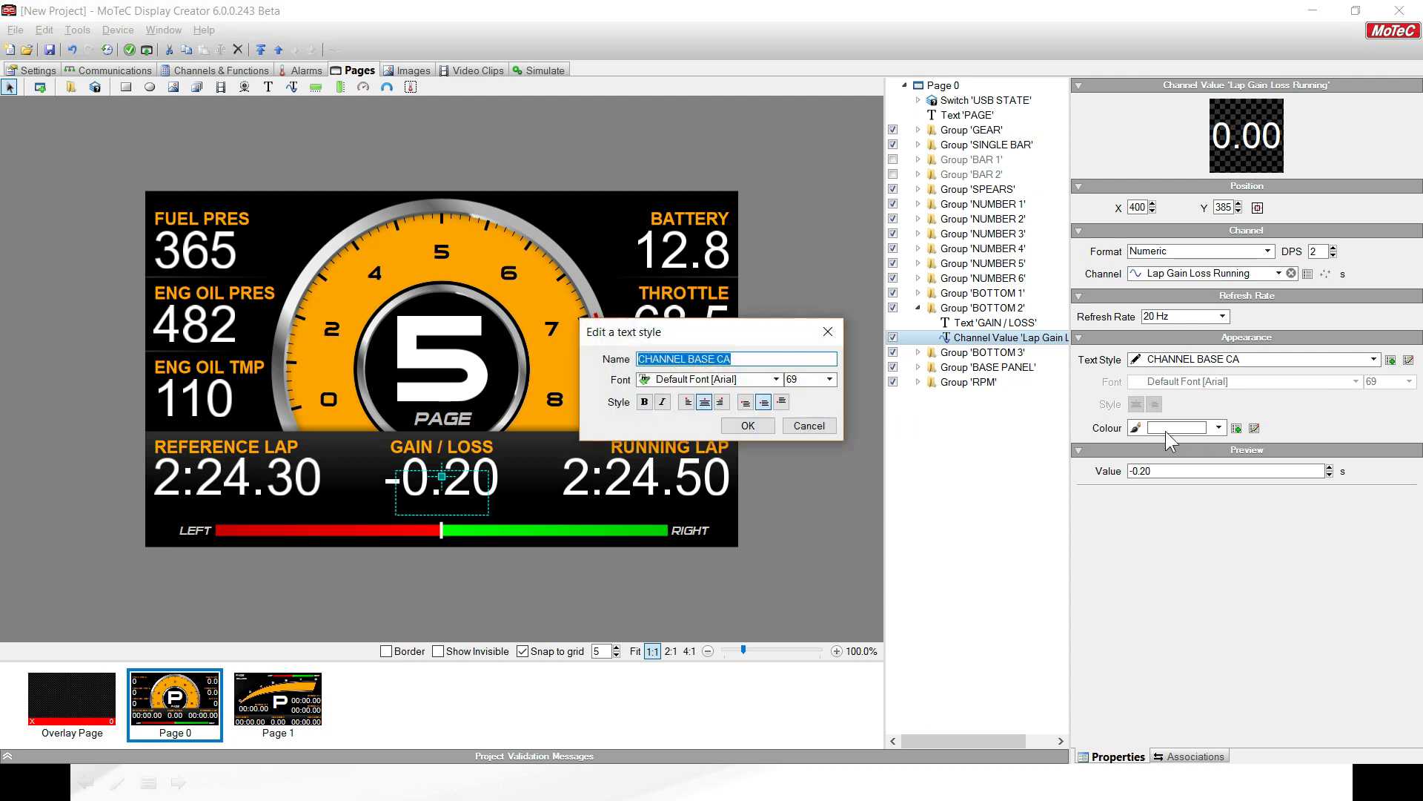
pyautogui.click(692, 360)
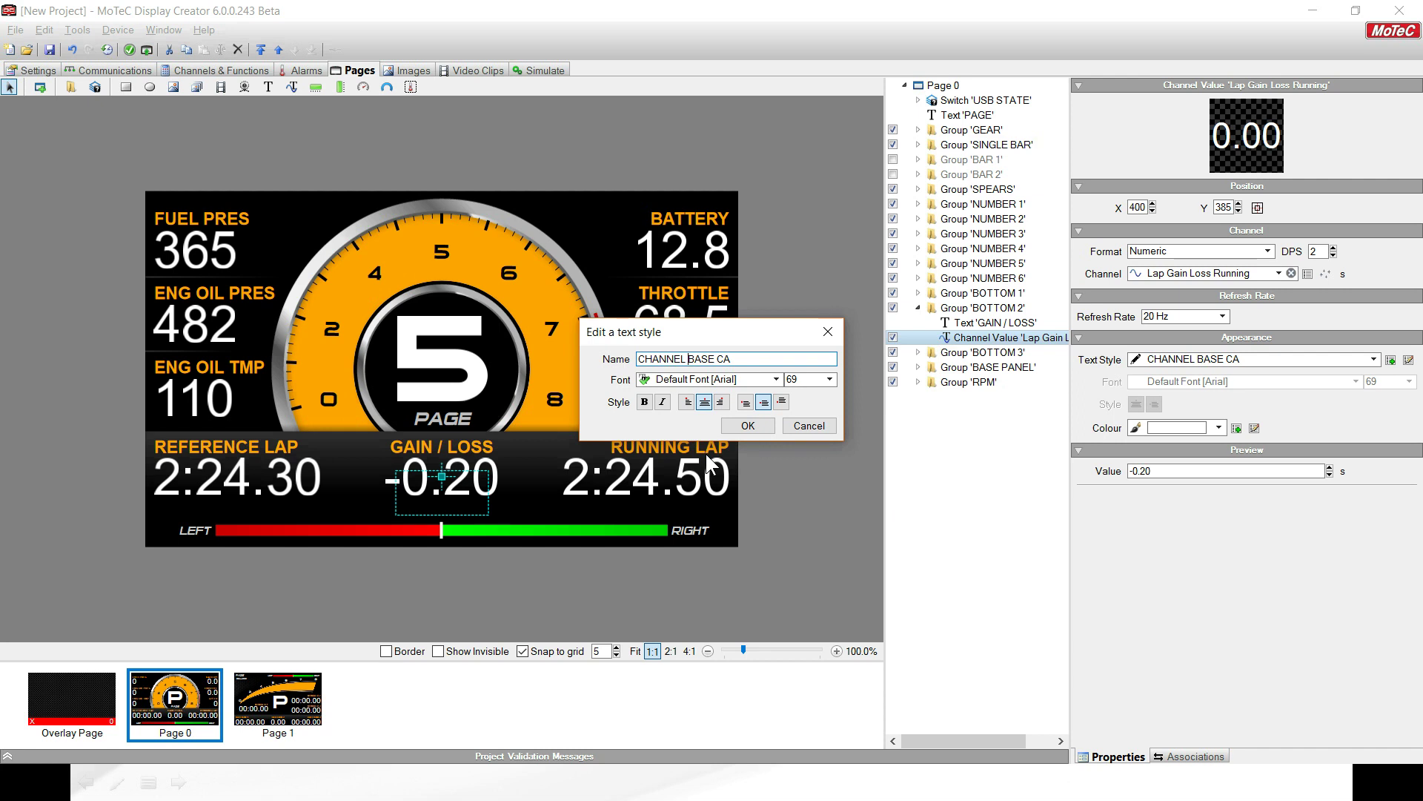
pyautogui.write('BIG ')
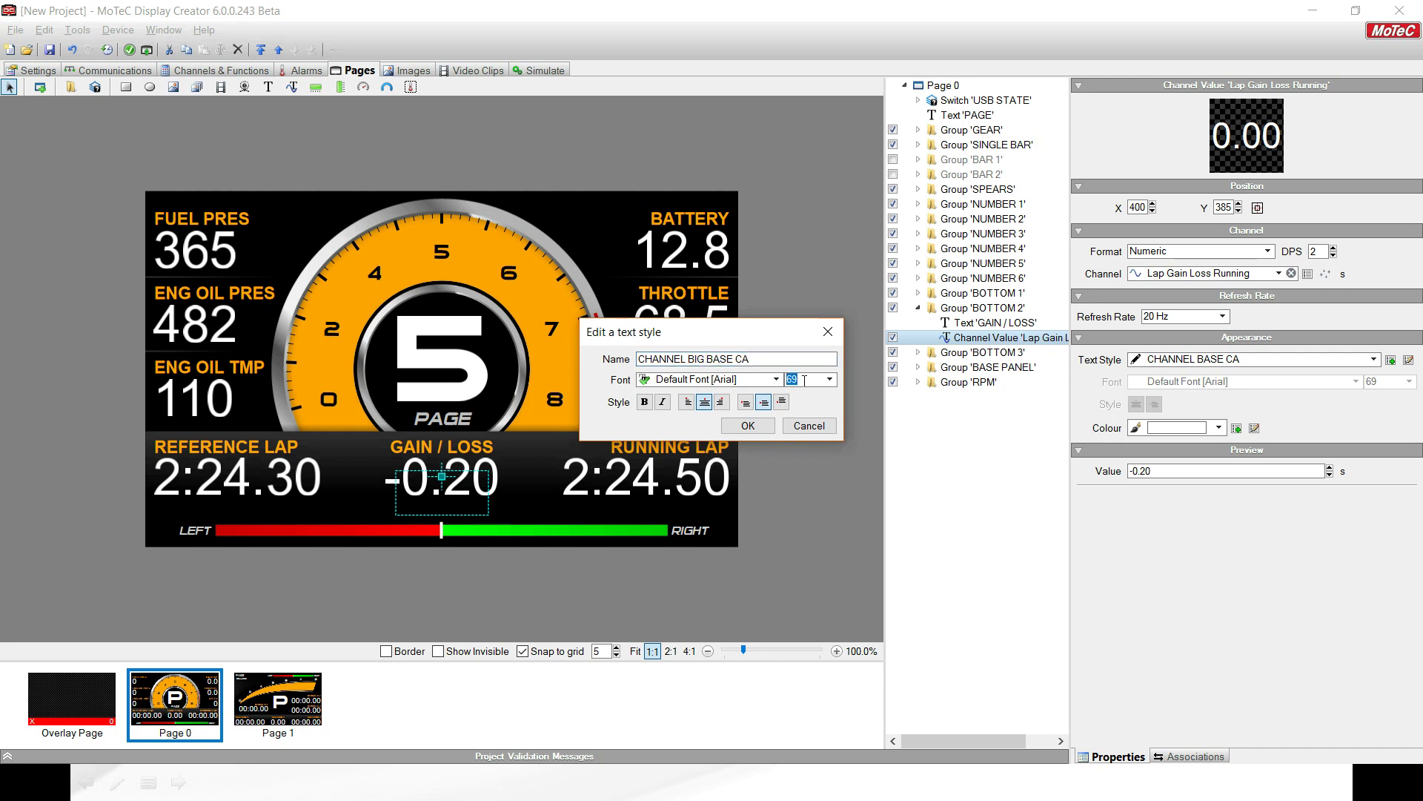
pyautogui.write(' 1')
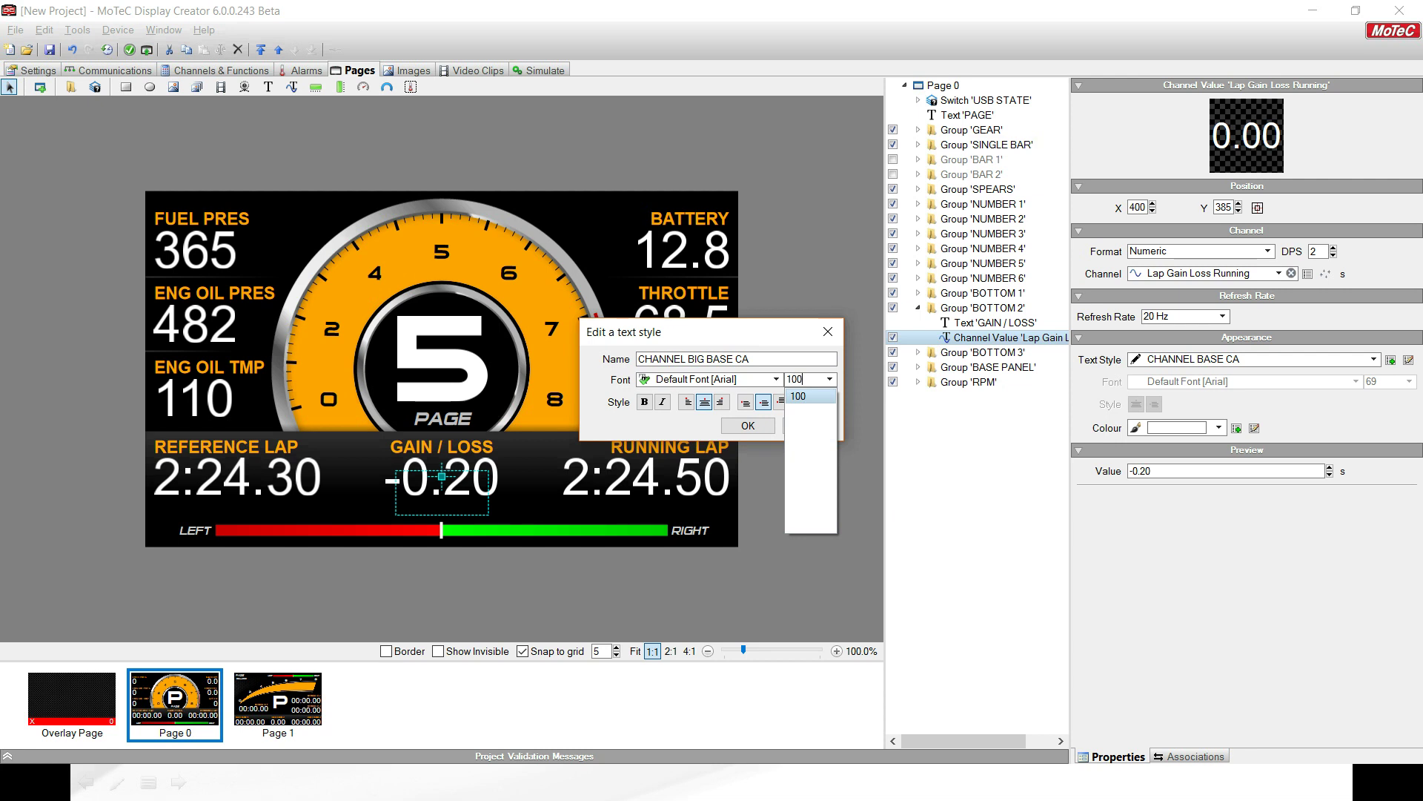
pyautogui.click(808, 395)
pyautogui.click(748, 426)
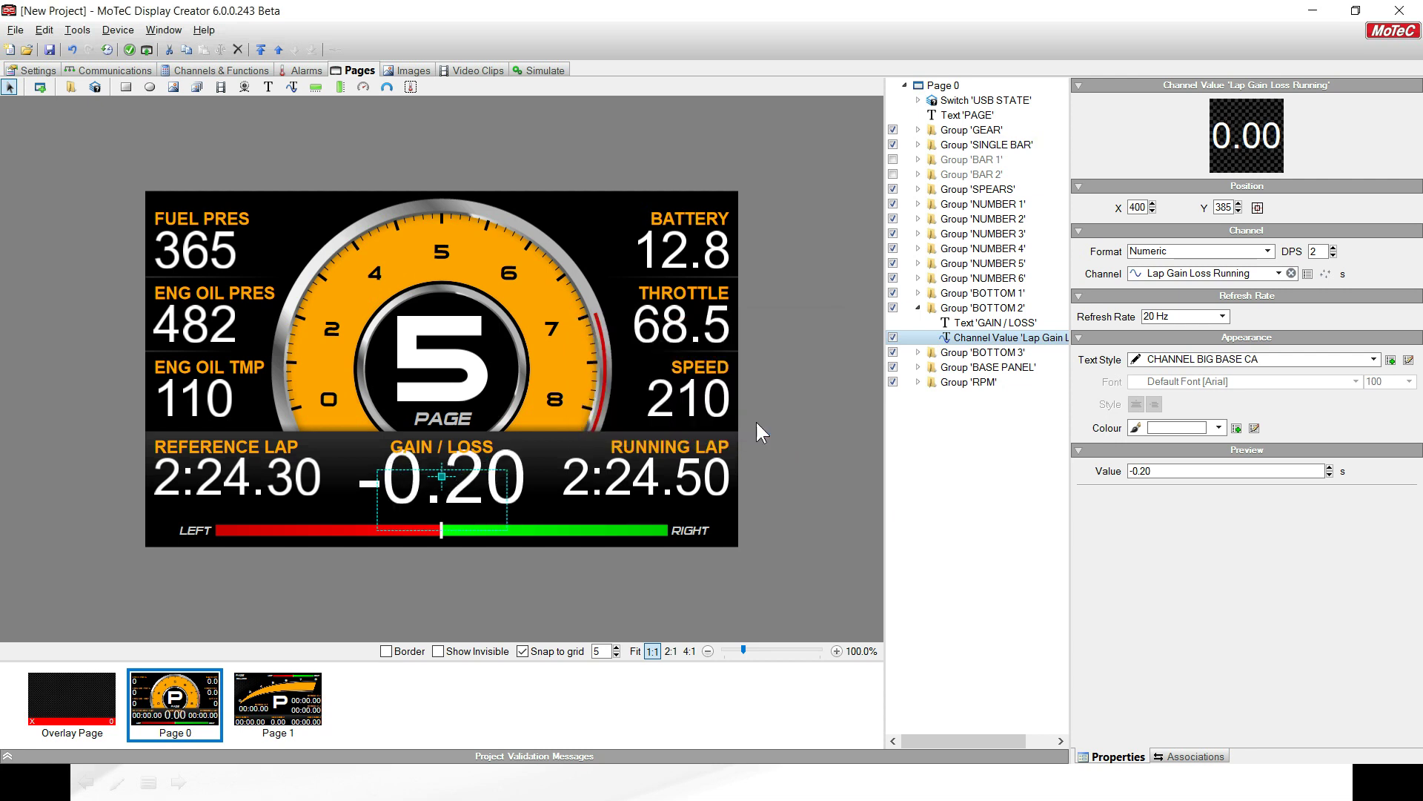
# Move the GAIN / LOSS value down to Y=397 beneath its heading
pyautogui.doubleClick(1221, 207)
pyautogui.write('397')
pyautogui.press('Return')
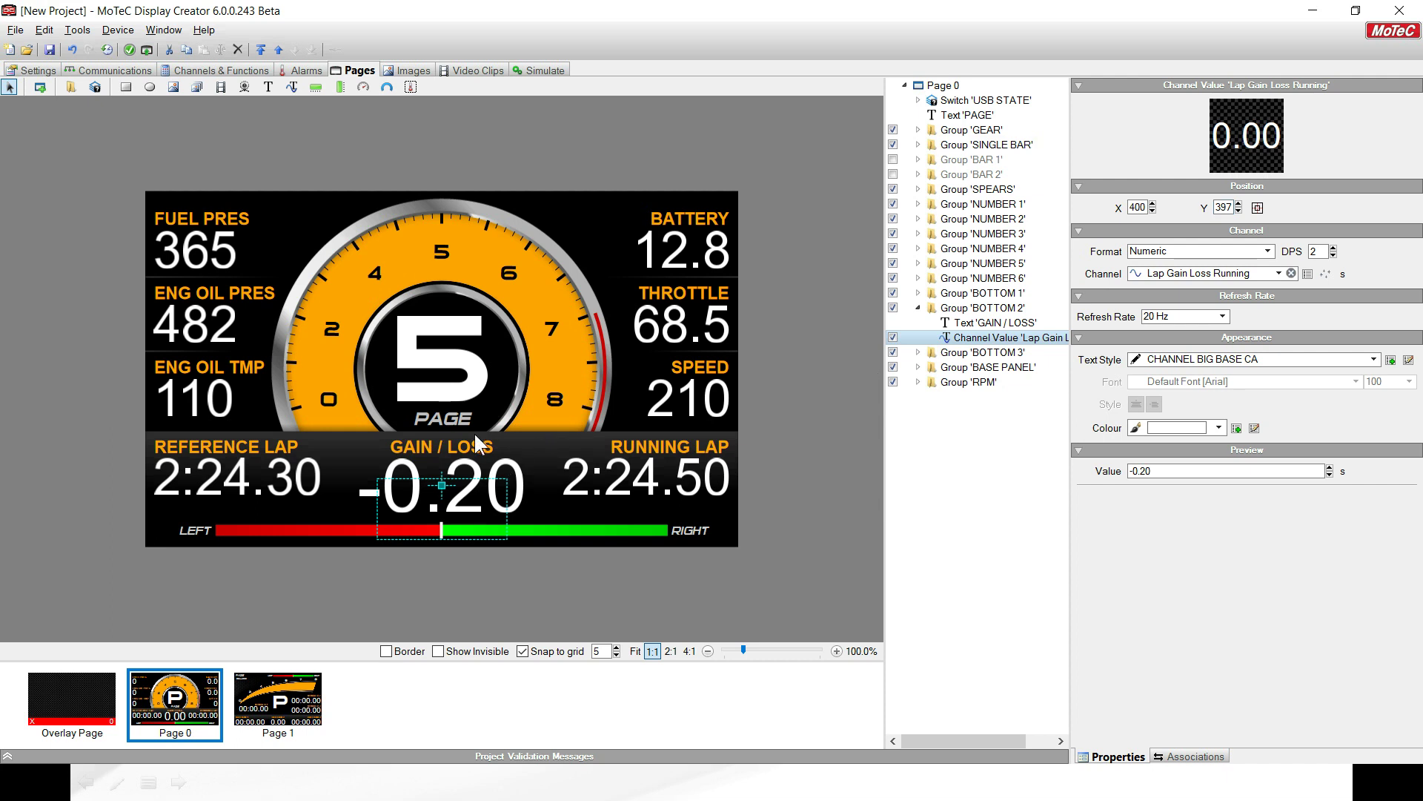
pyautogui.click(797, 375)
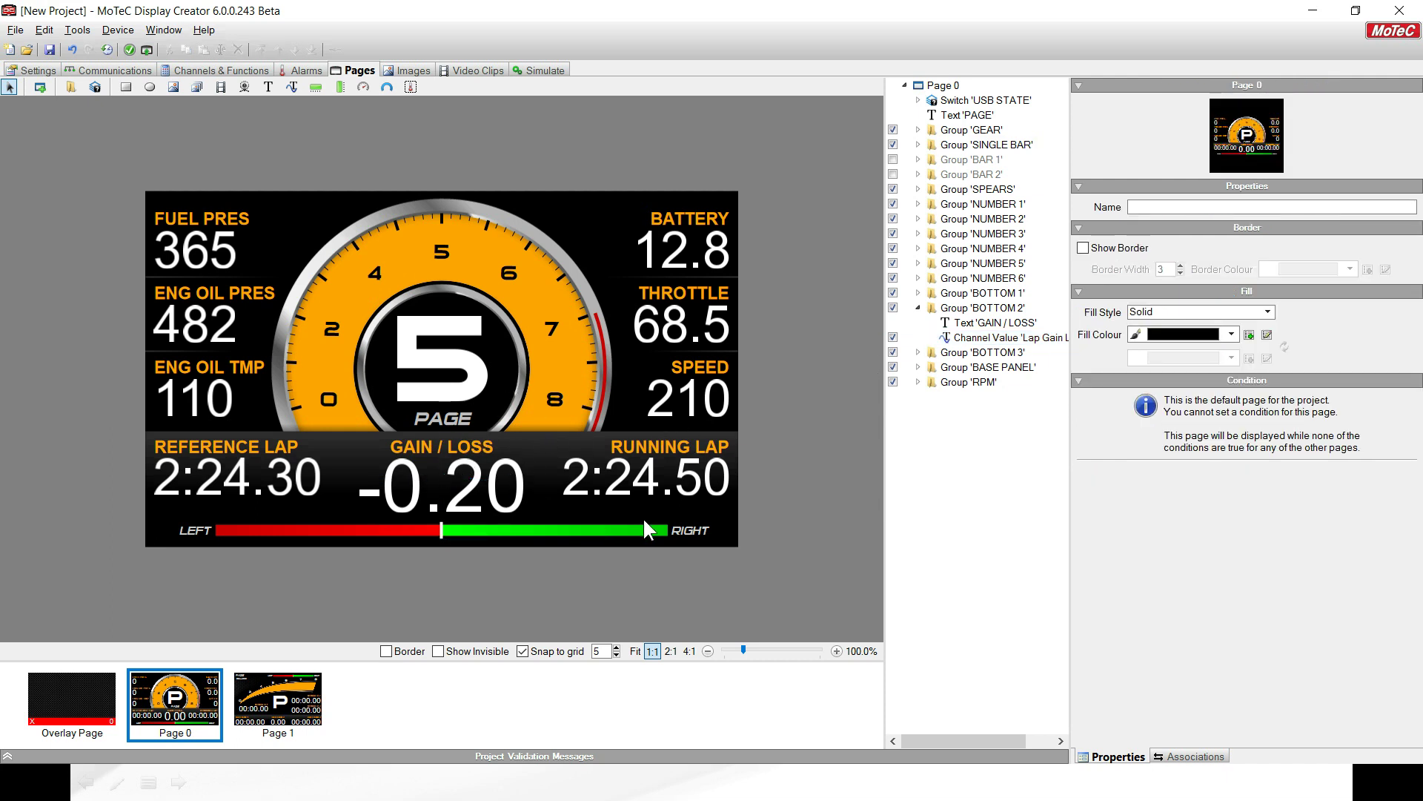
# Change the single bar's LEFT label text to GAIN
pyautogui.click(185, 523)
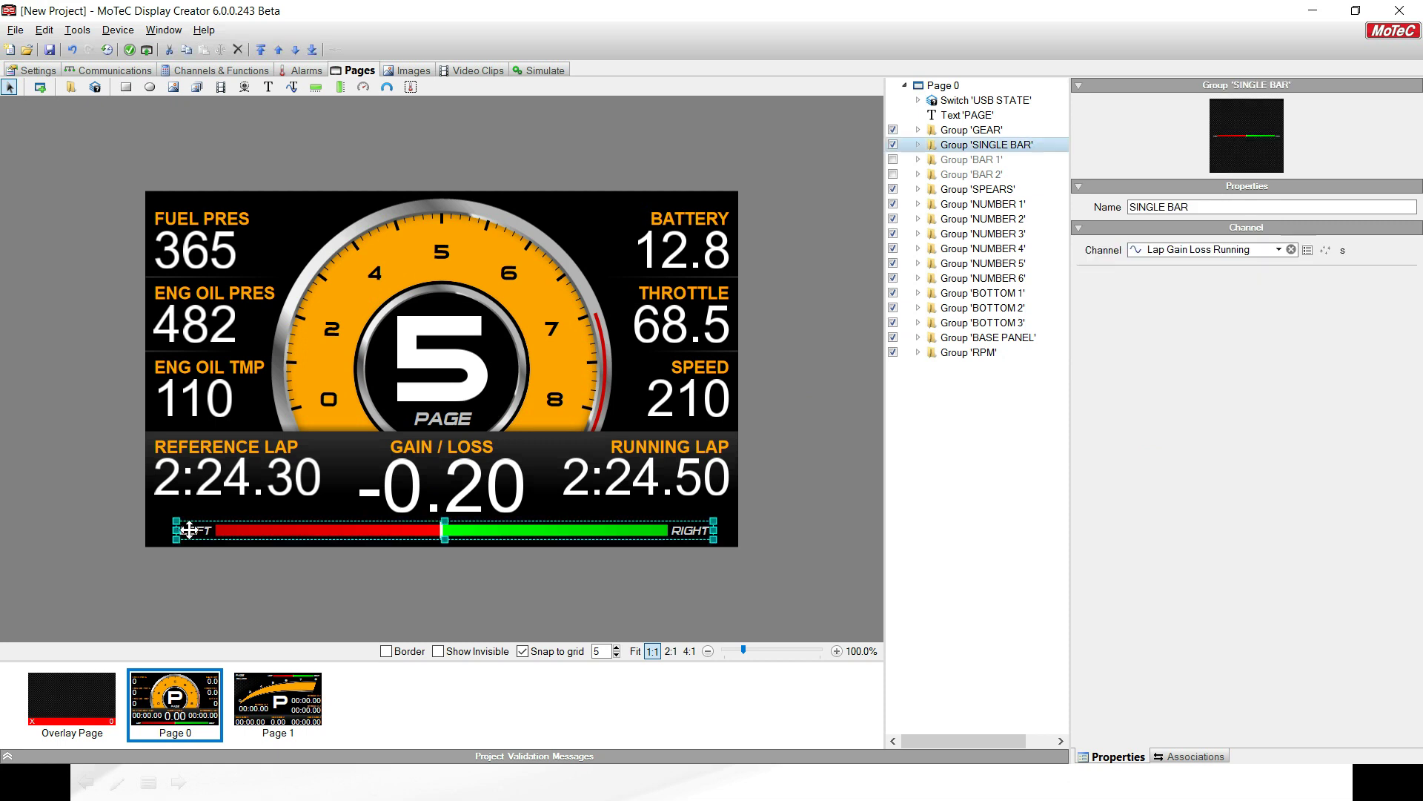
pyautogui.click(184, 523)
pyautogui.doubleClick(1218, 252)
pyautogui.write('GAIN')
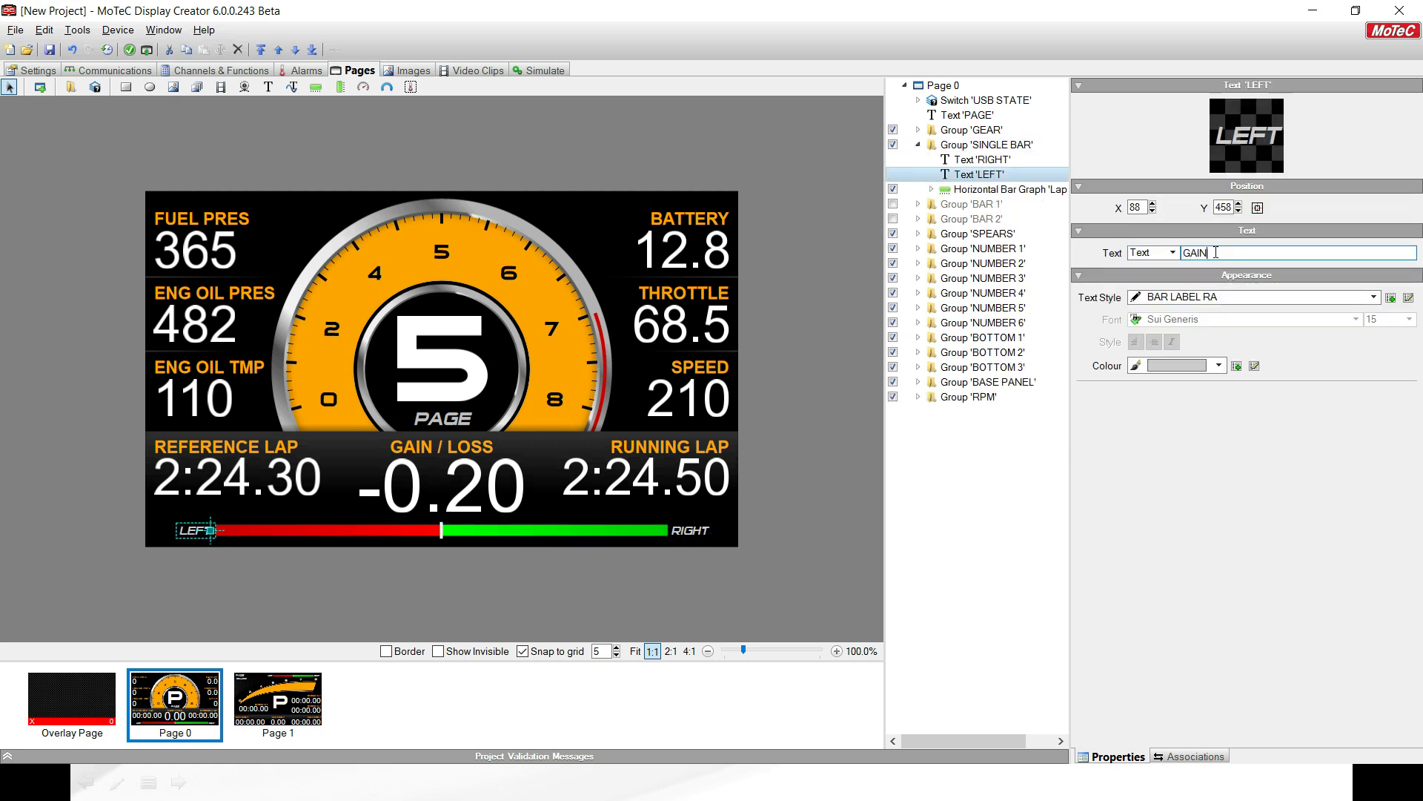
pyautogui.click(702, 531)
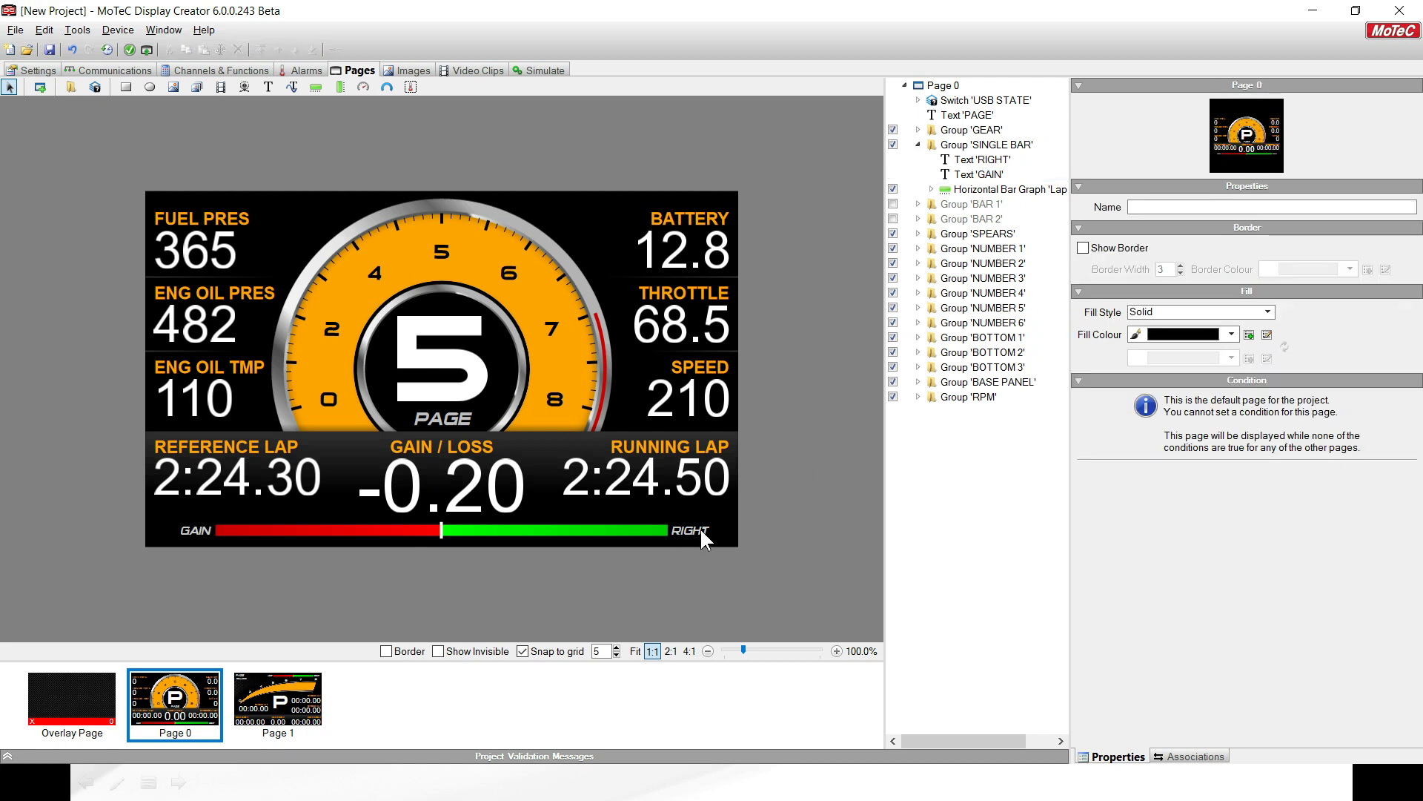
# Change the single bar's RIGHT label text to LOSS
pyautogui.click(701, 529)
pyautogui.click(701, 528)
pyautogui.doubleClick(1201, 252)
pyautogui.write('LOSS')
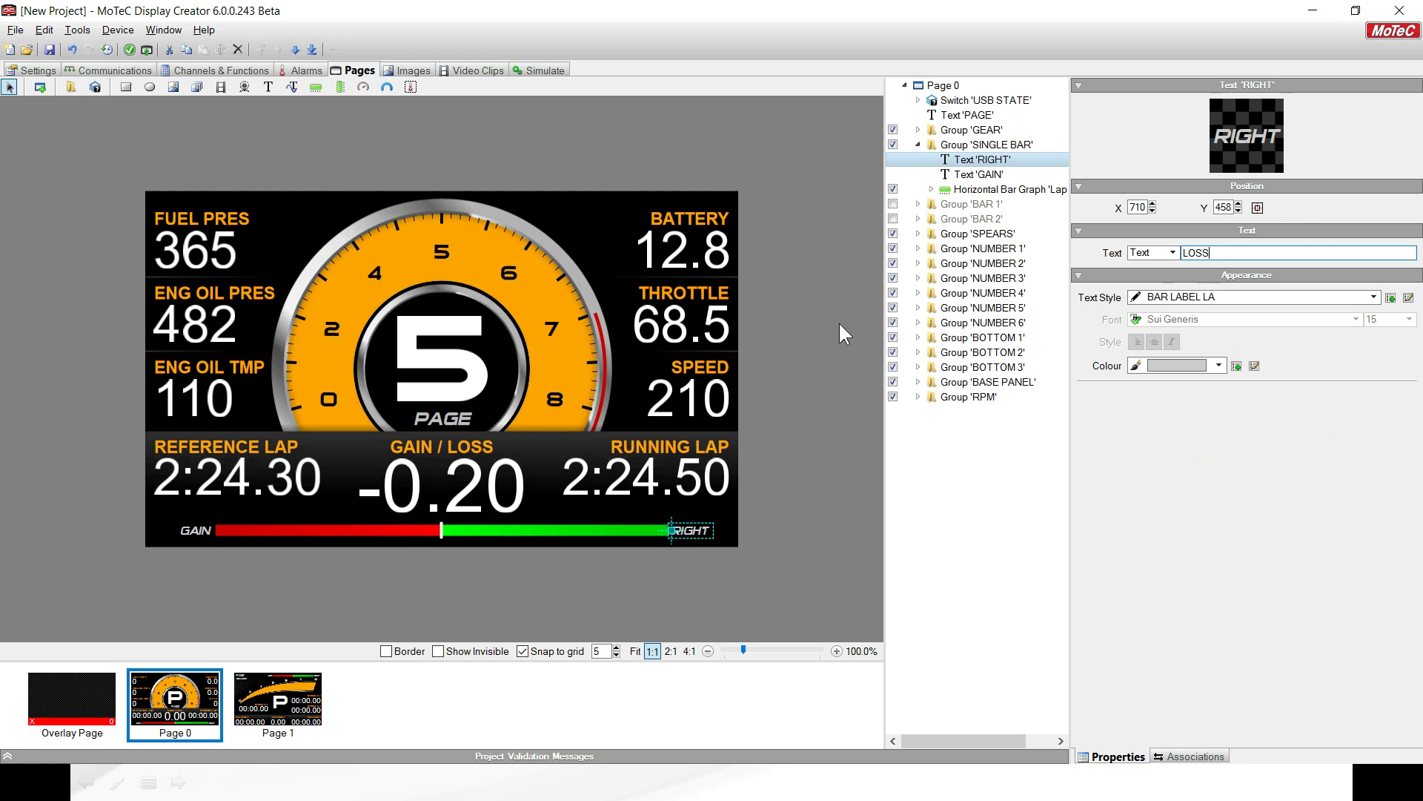
pyautogui.press('Return')
pyautogui.click(821, 326)
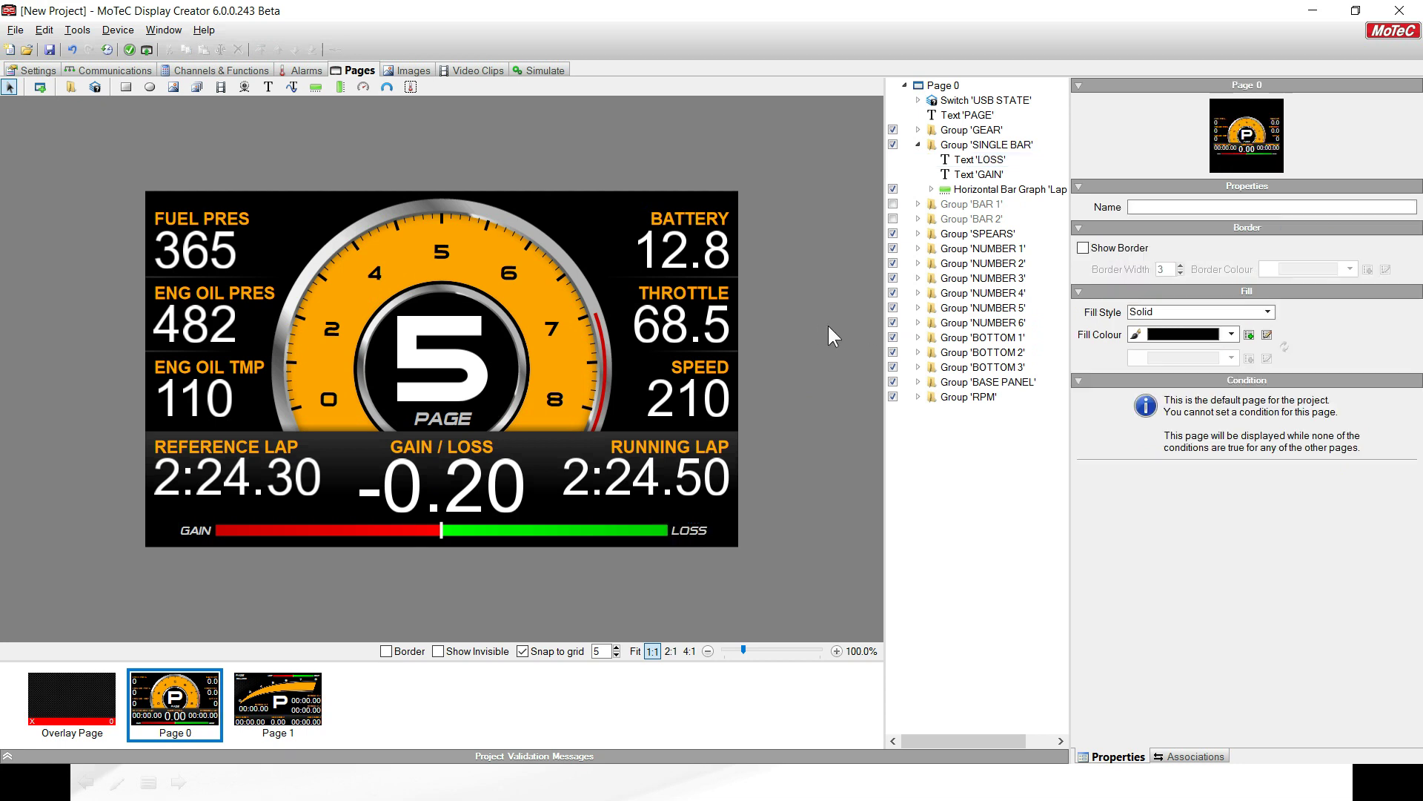
# Delete the Page 1 thumbnail, save the project under the name WEBINAR, and bring up the C125 simulator
pyautogui.click(282, 691)
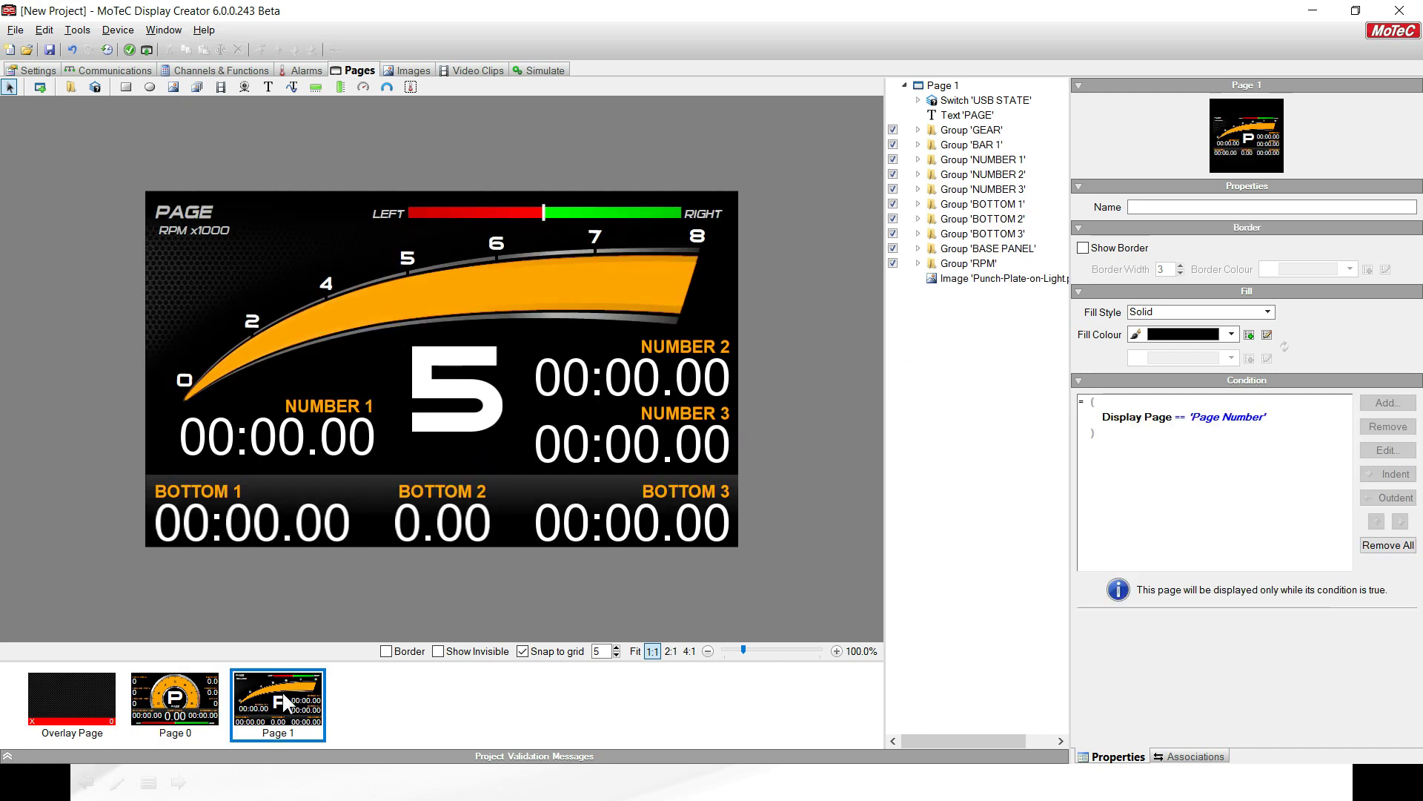
pyautogui.press('Delete')
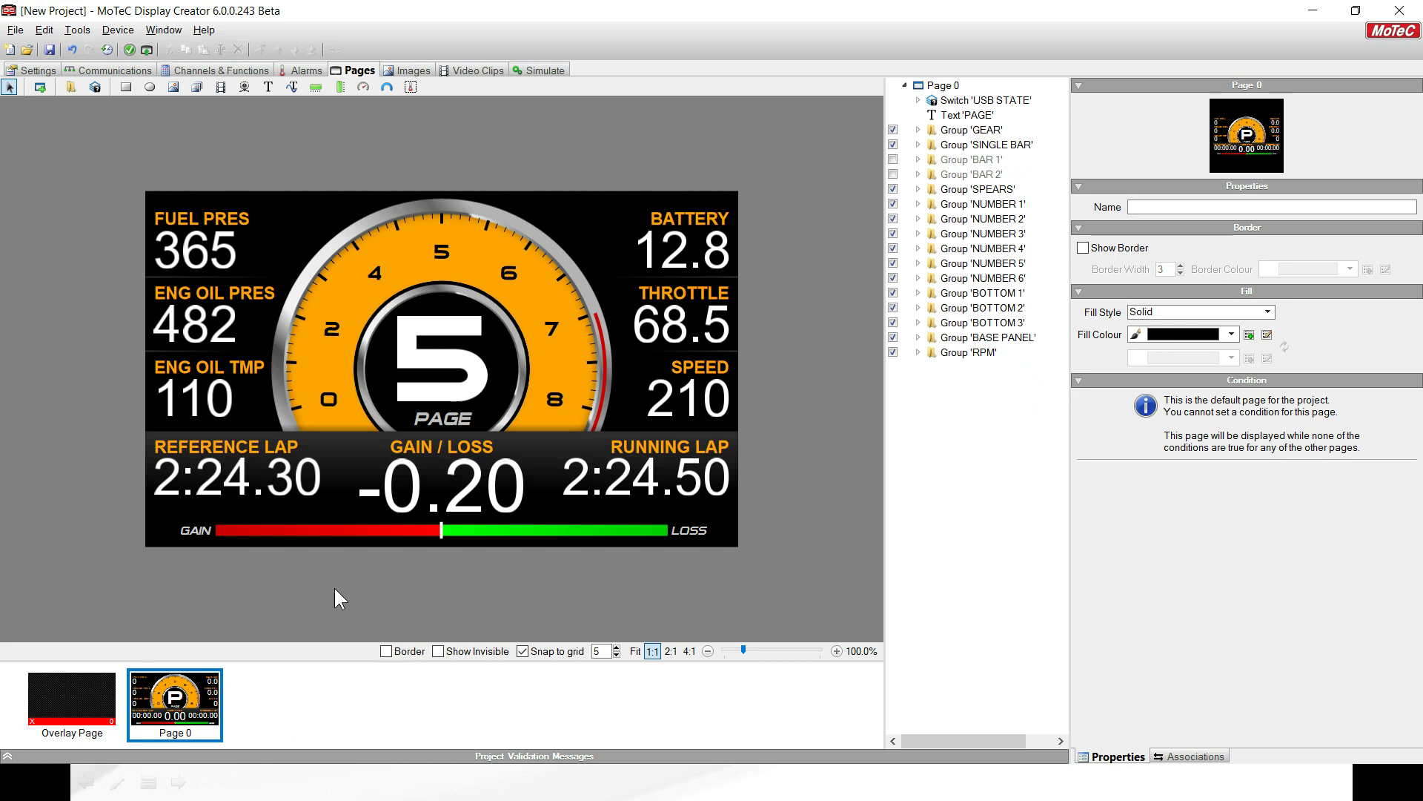
pyautogui.click(17, 30)
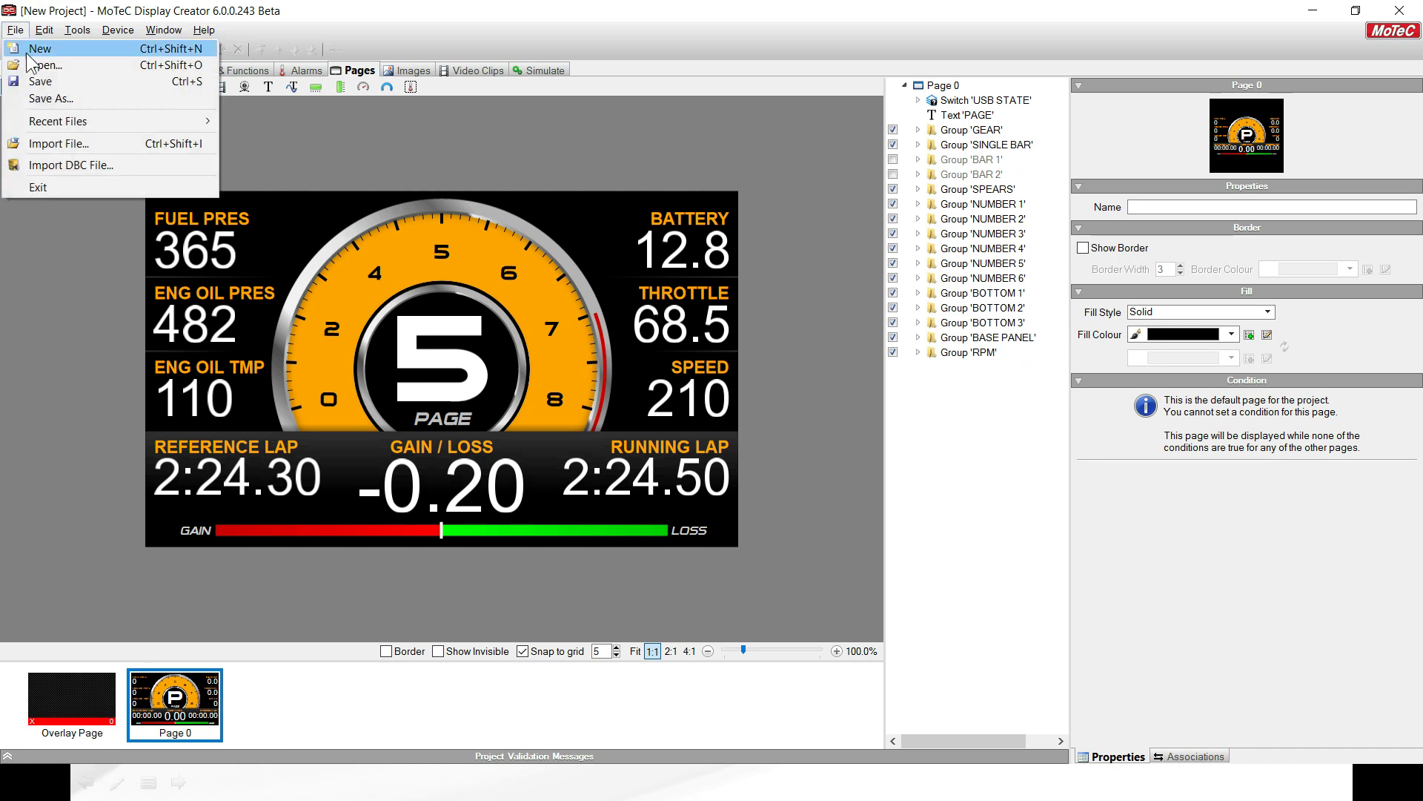
pyautogui.click(50, 99)
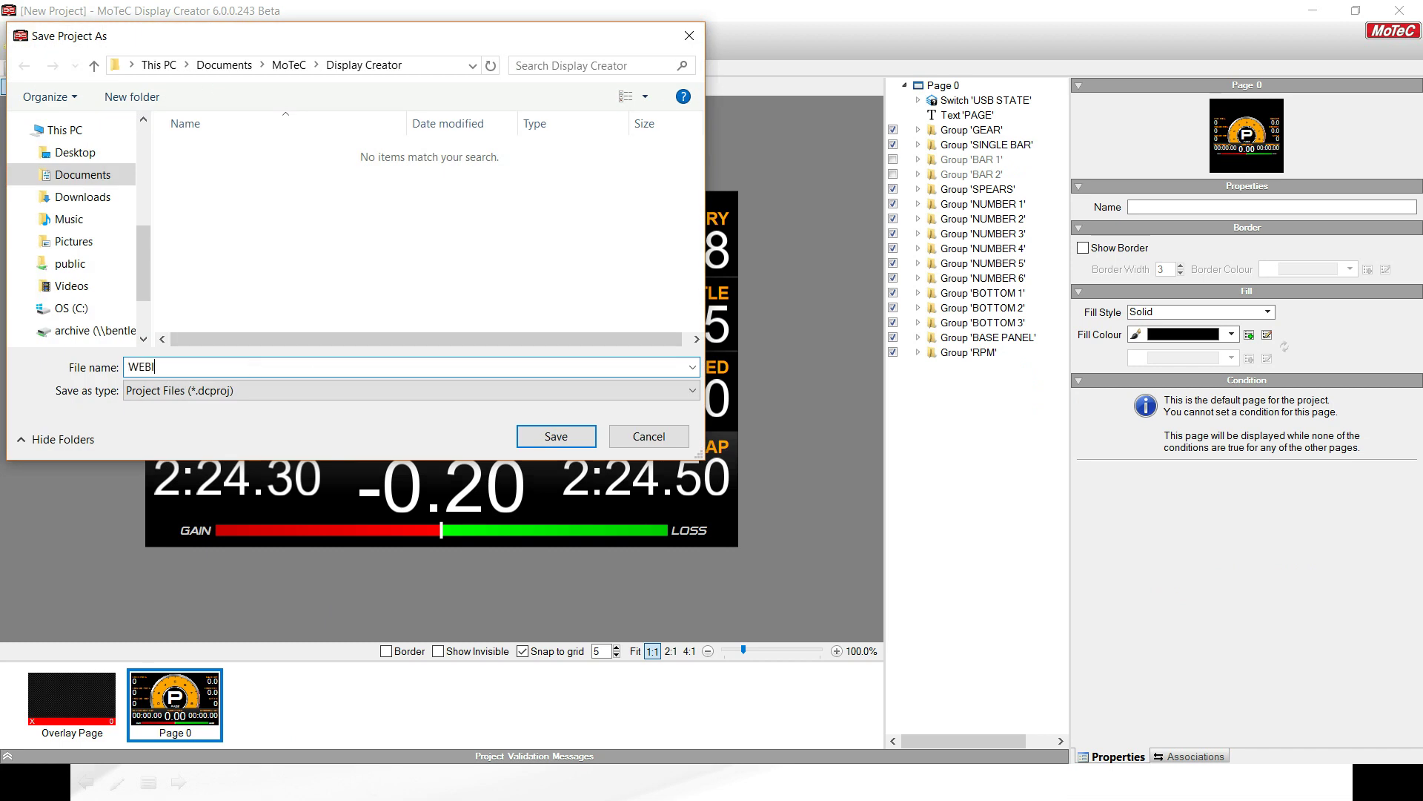
pyautogui.write('WEBINAR')
pyautogui.press('Return')
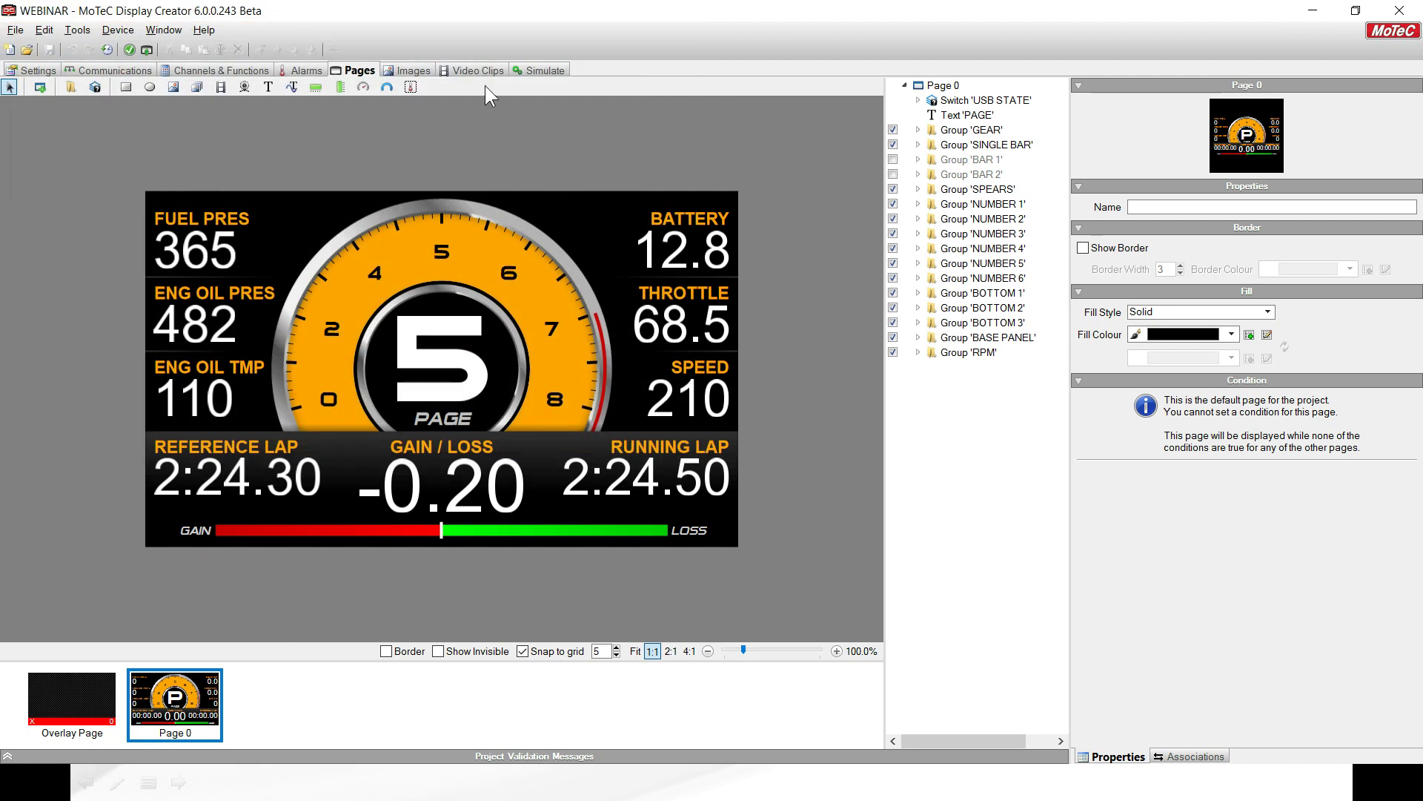
pyautogui.click(529, 69)
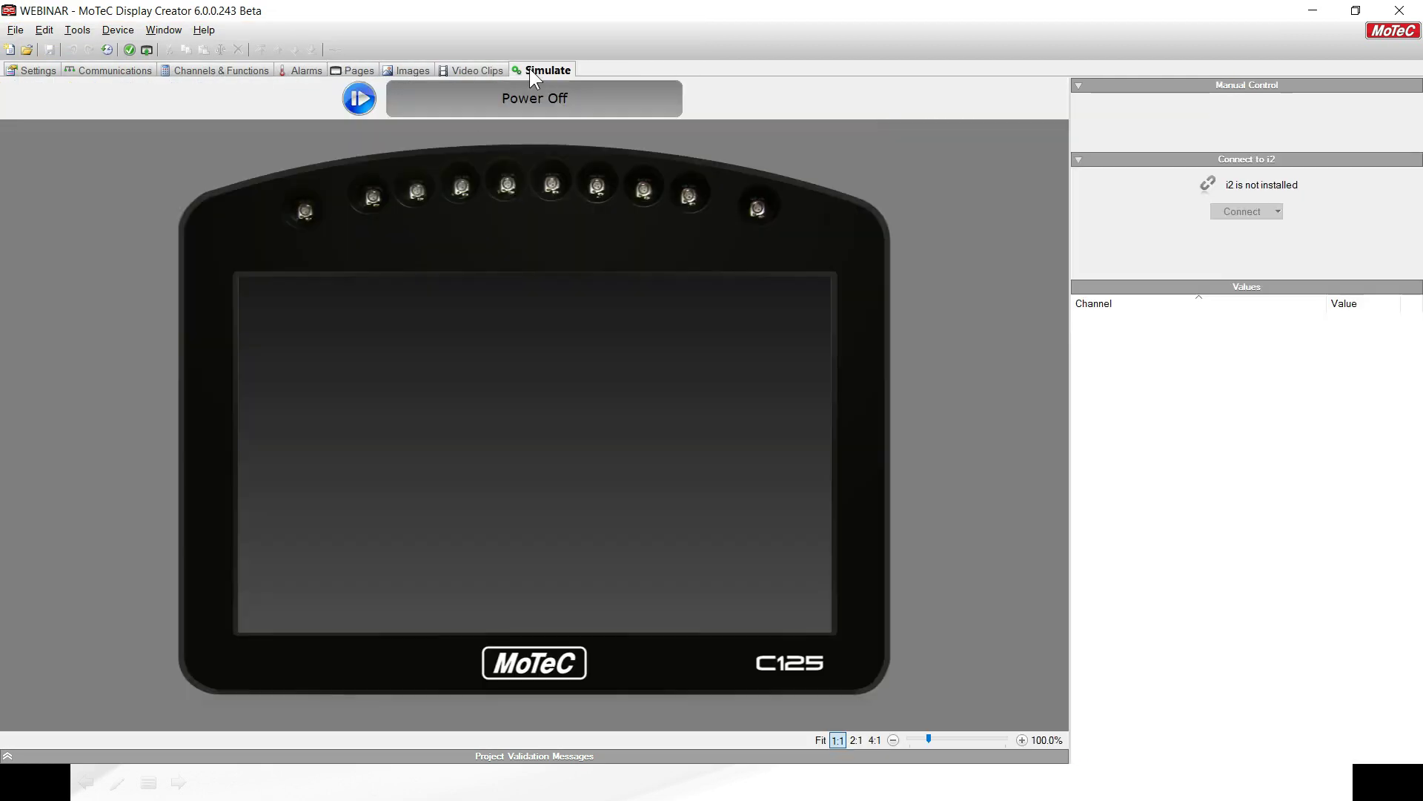
# Power on the simulated C125 and vary Engine RPM, raising it then settling around 5884
pyautogui.click(360, 100)
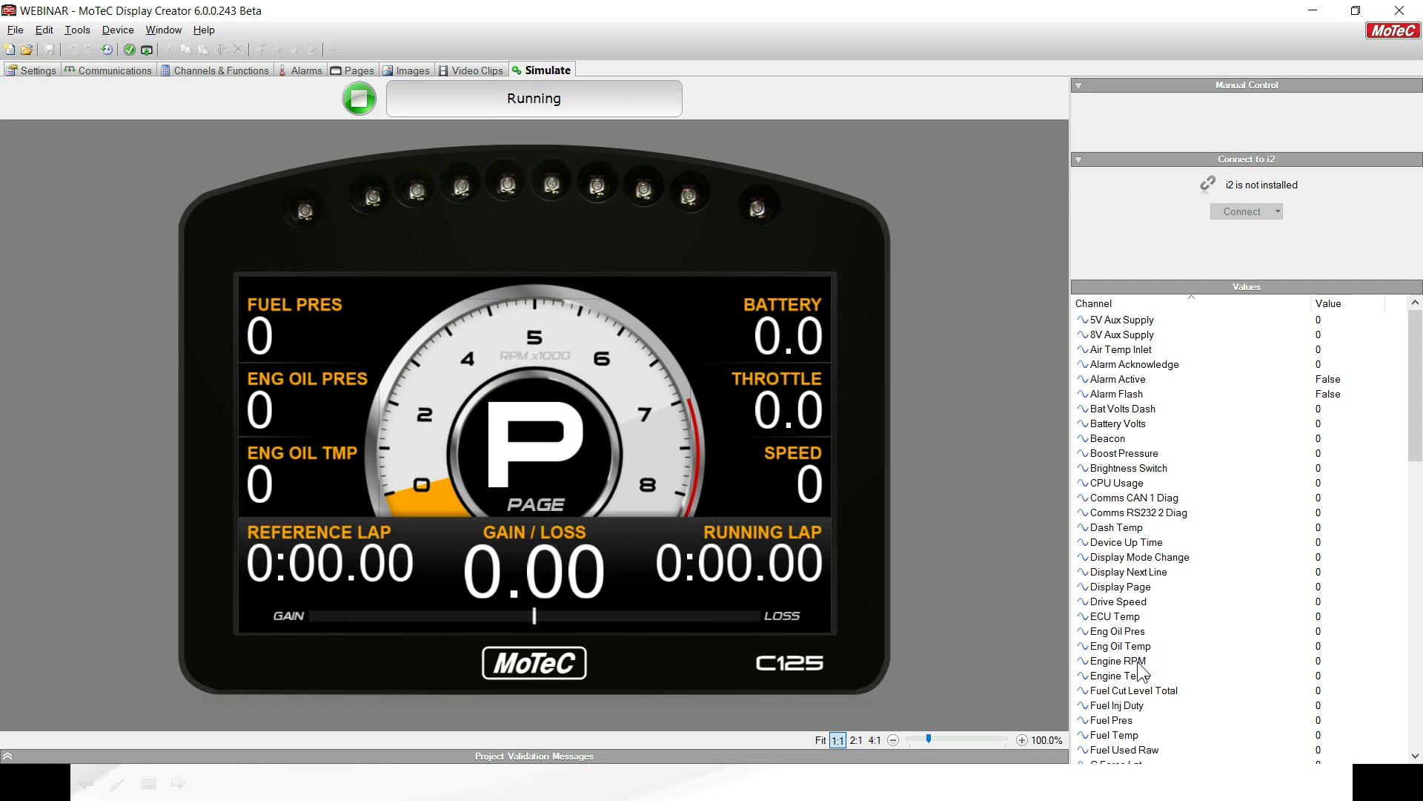
pyautogui.click(1100, 661)
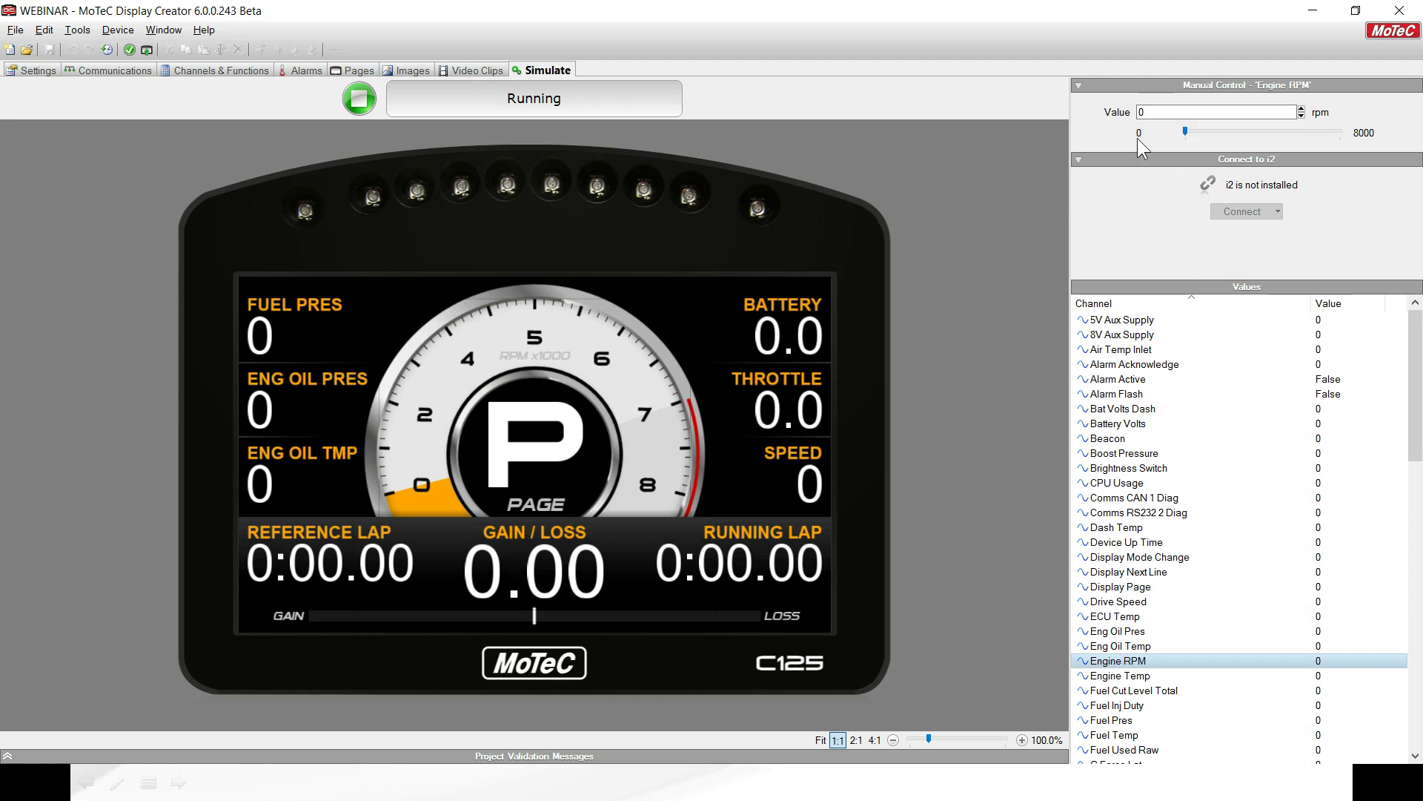
pyautogui.click(1186, 132)
pyautogui.moveTo(1189, 130); pyautogui.dragTo(1324, 120)
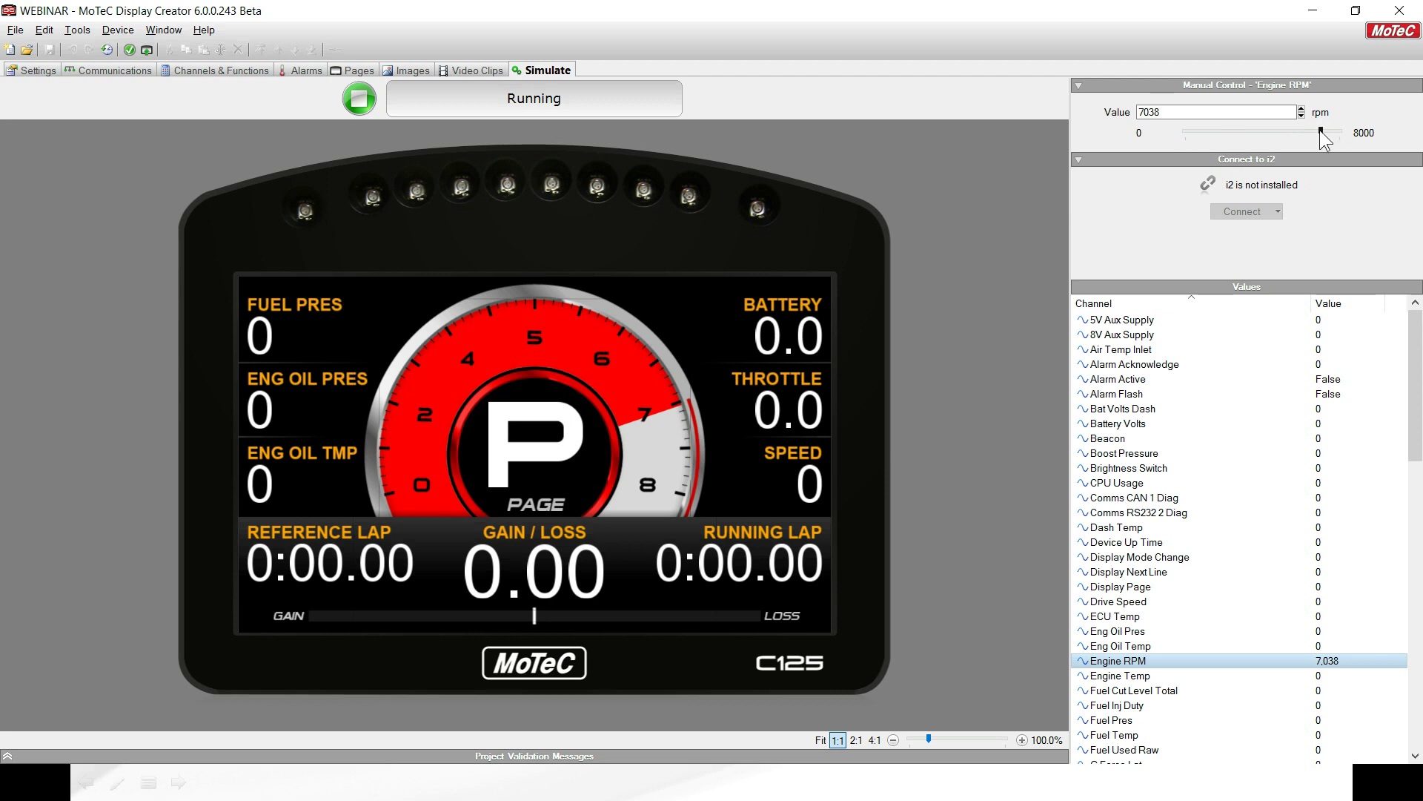
pyautogui.moveTo(1320, 130); pyautogui.dragTo(1297, 130)
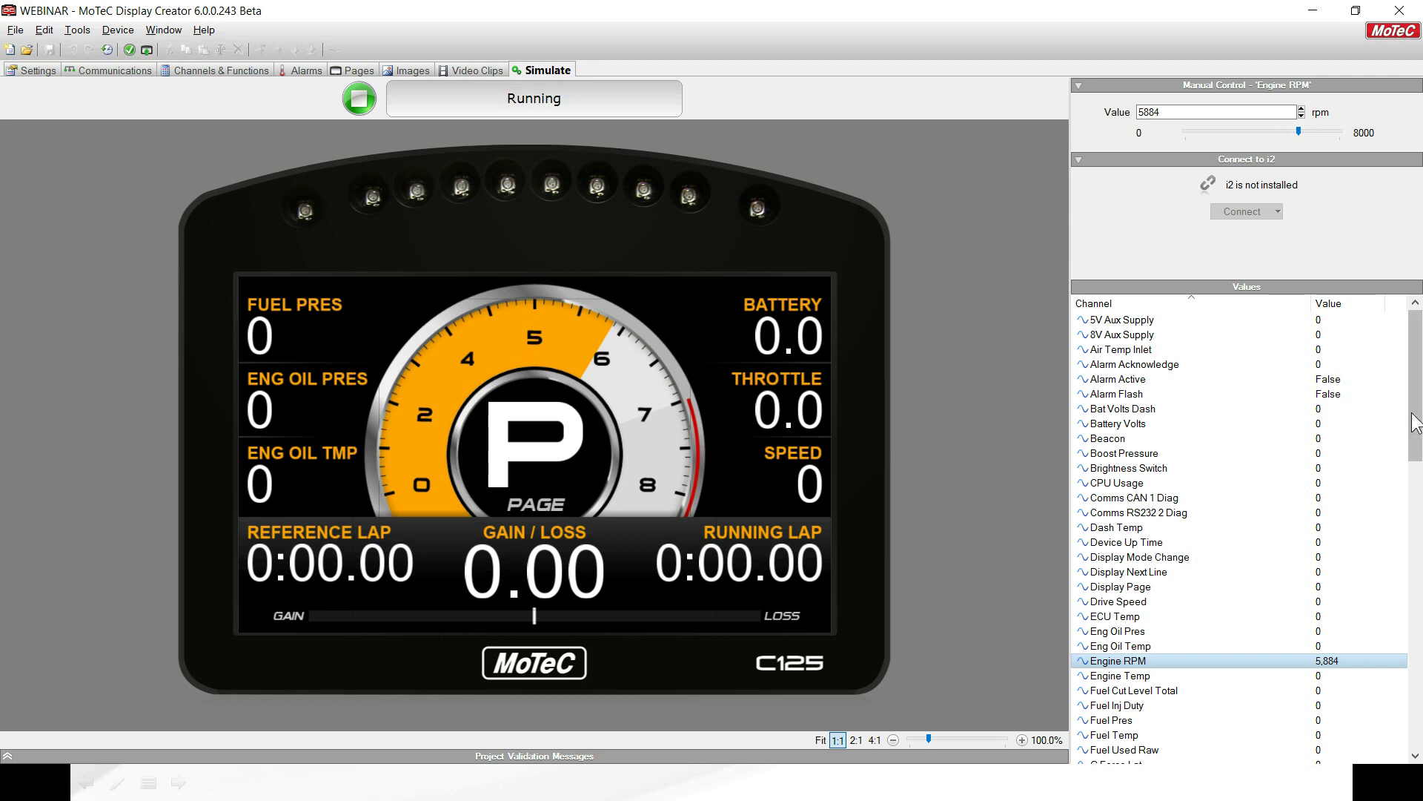
pyautogui.moveTo(1417, 419); pyautogui.dragTo(1416, 563)
# Set Lap Gain Loss Running to -1 so GAIN / LOSS reads -1.00
pyautogui.click(1145, 660)
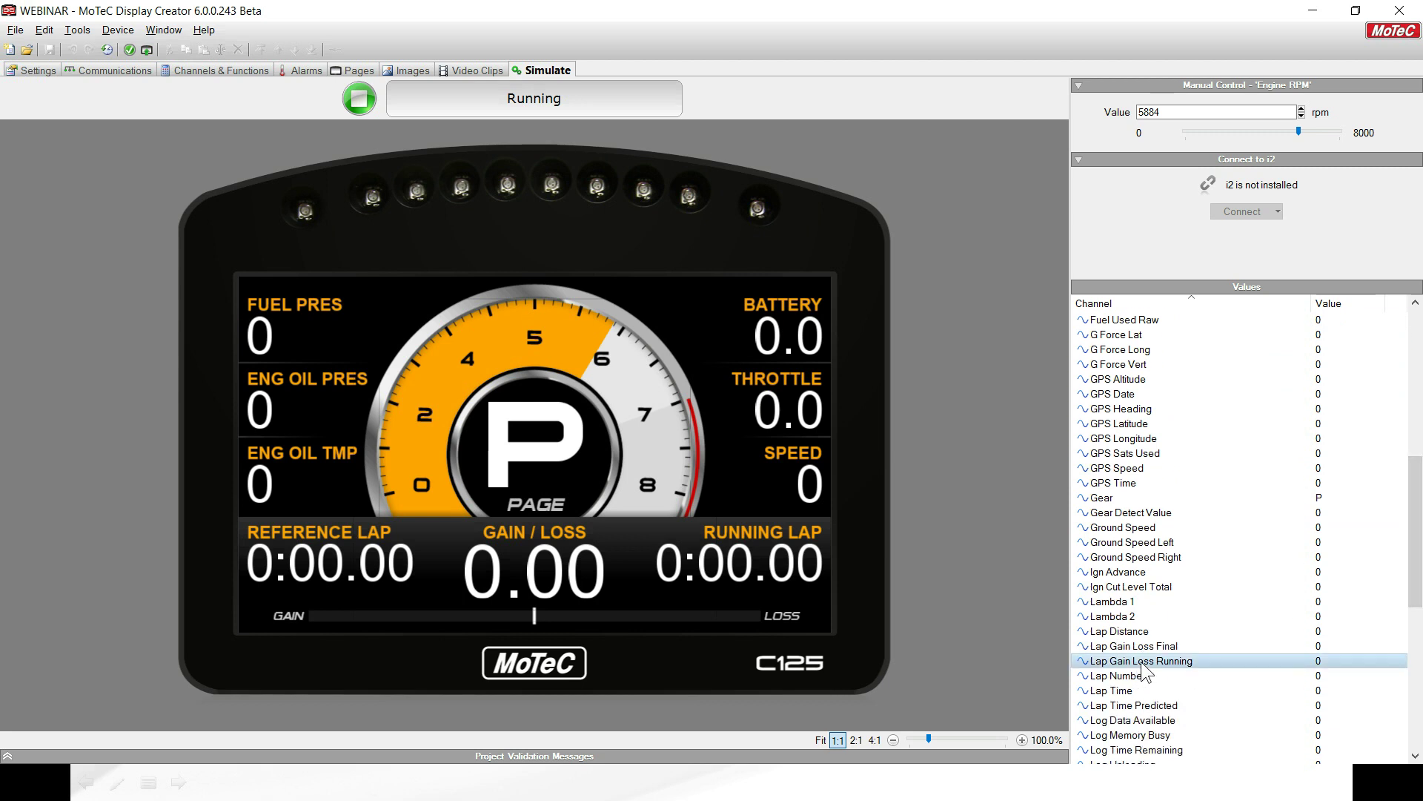
pyautogui.doubleClick(1161, 113)
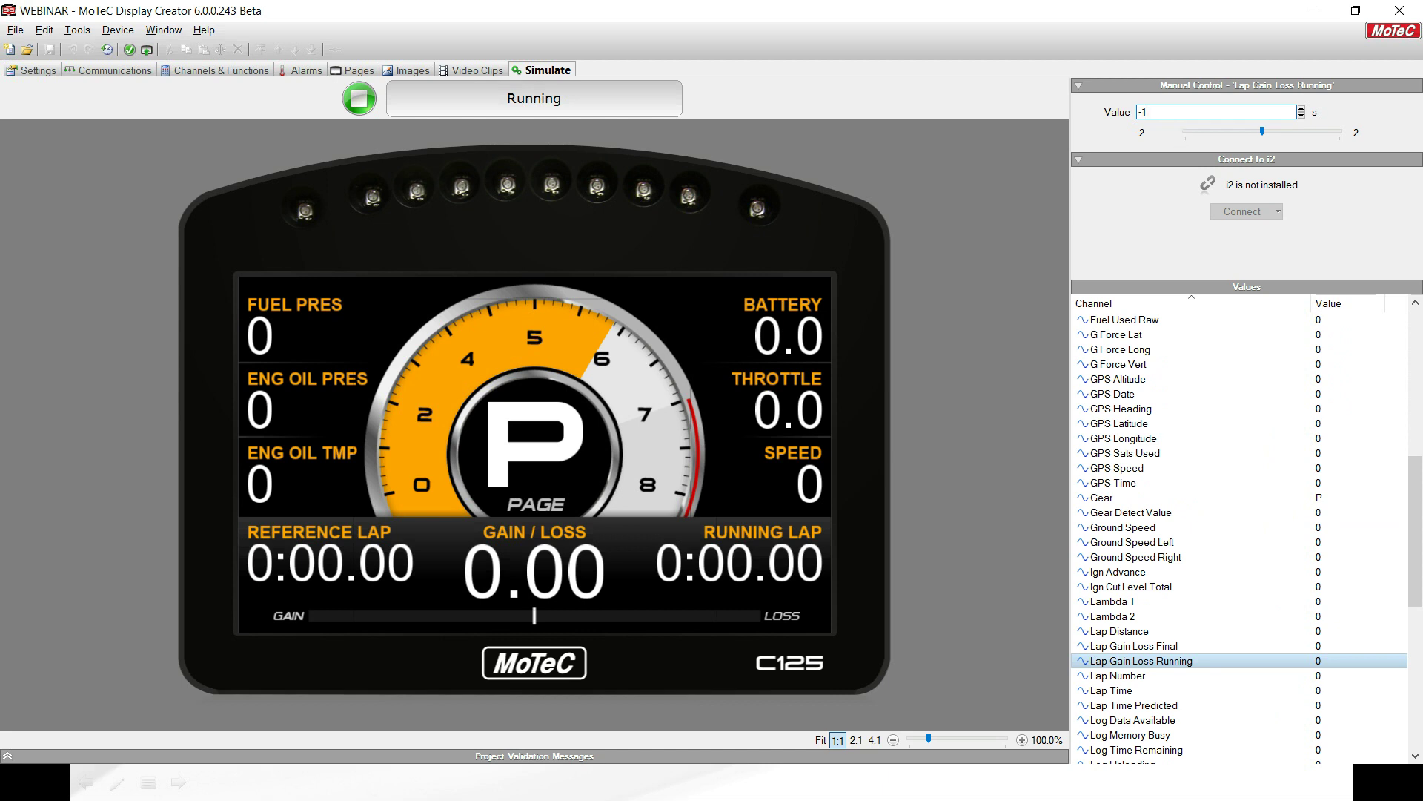
pyautogui.press('Return')
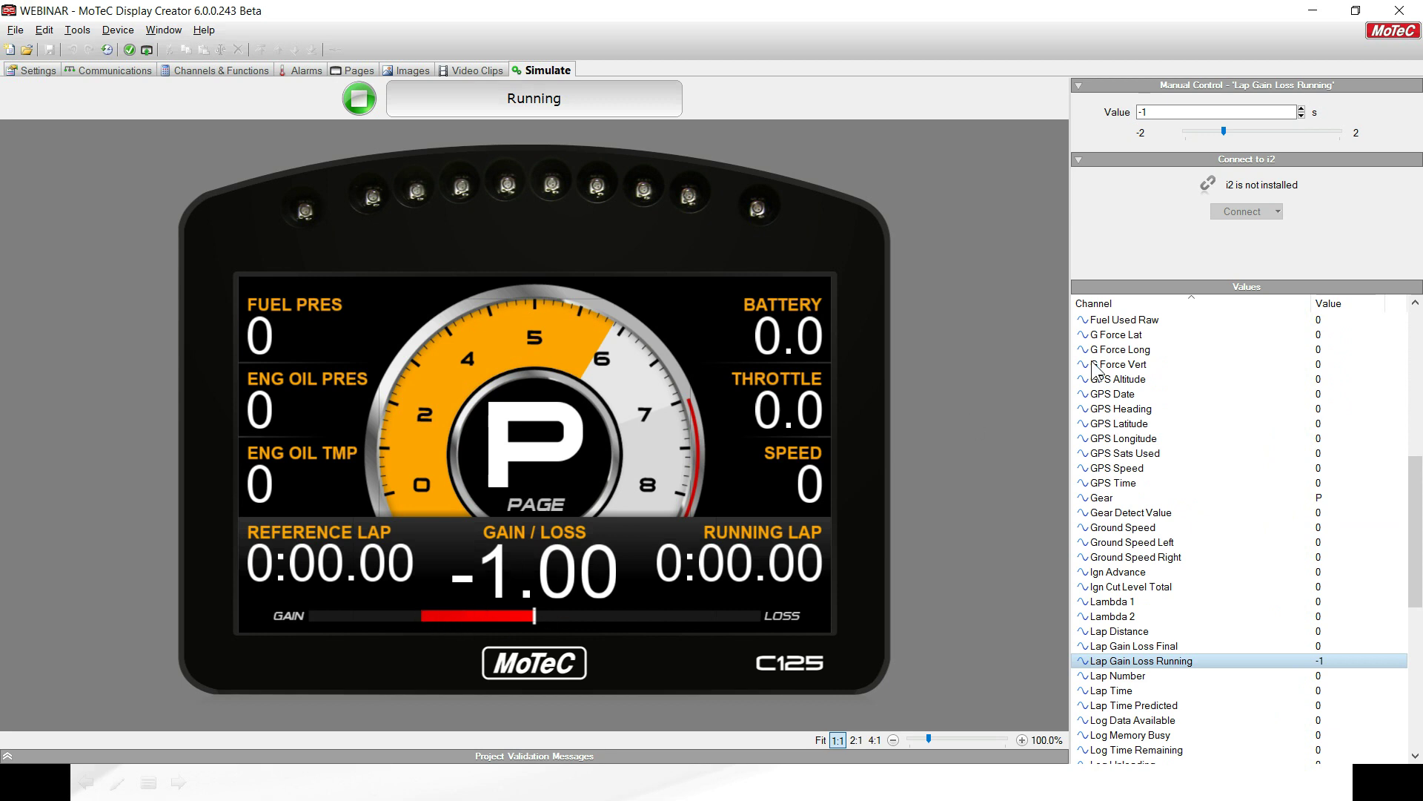
# Power off the simulator and select the BATTERY label on Page 0
pyautogui.click(357, 101)
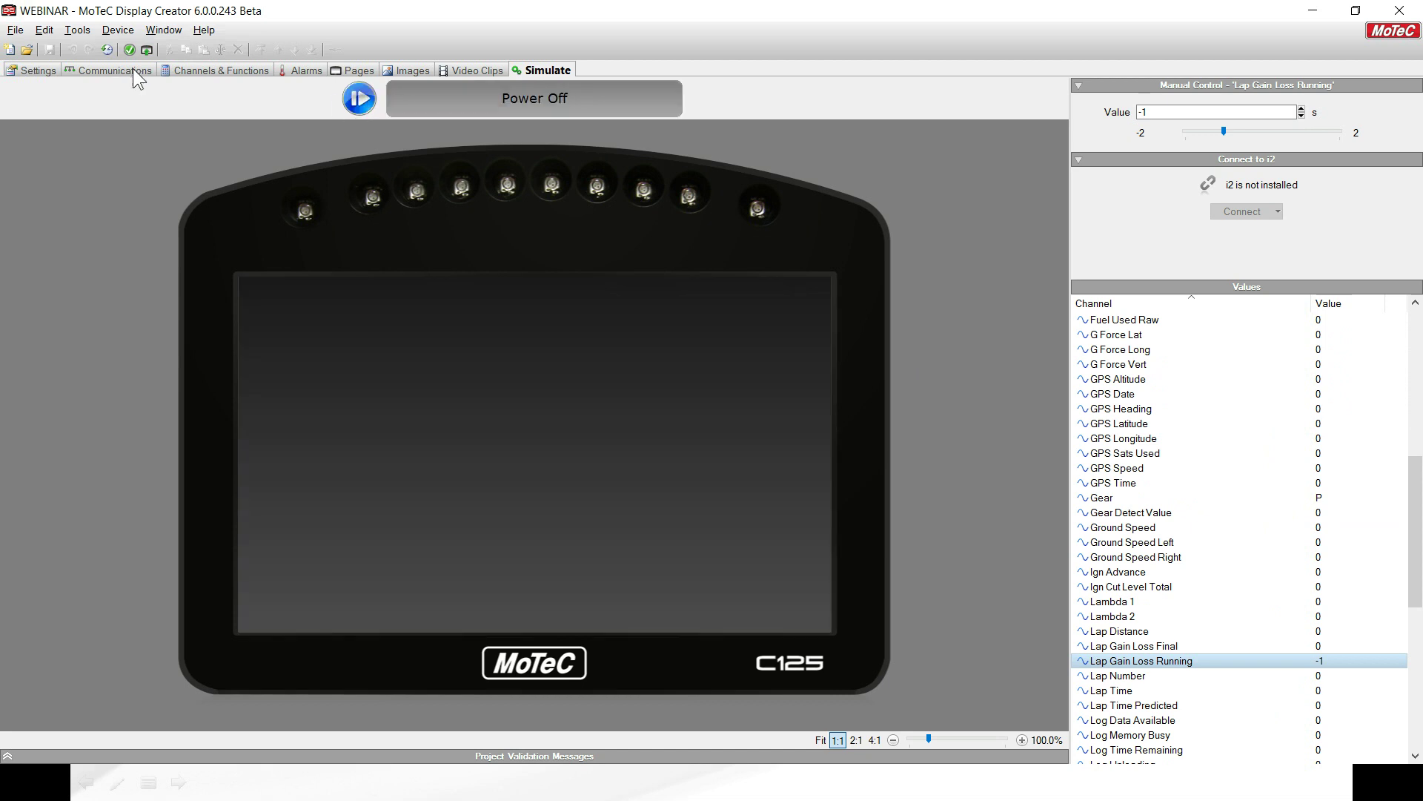
pyautogui.click(350, 69)
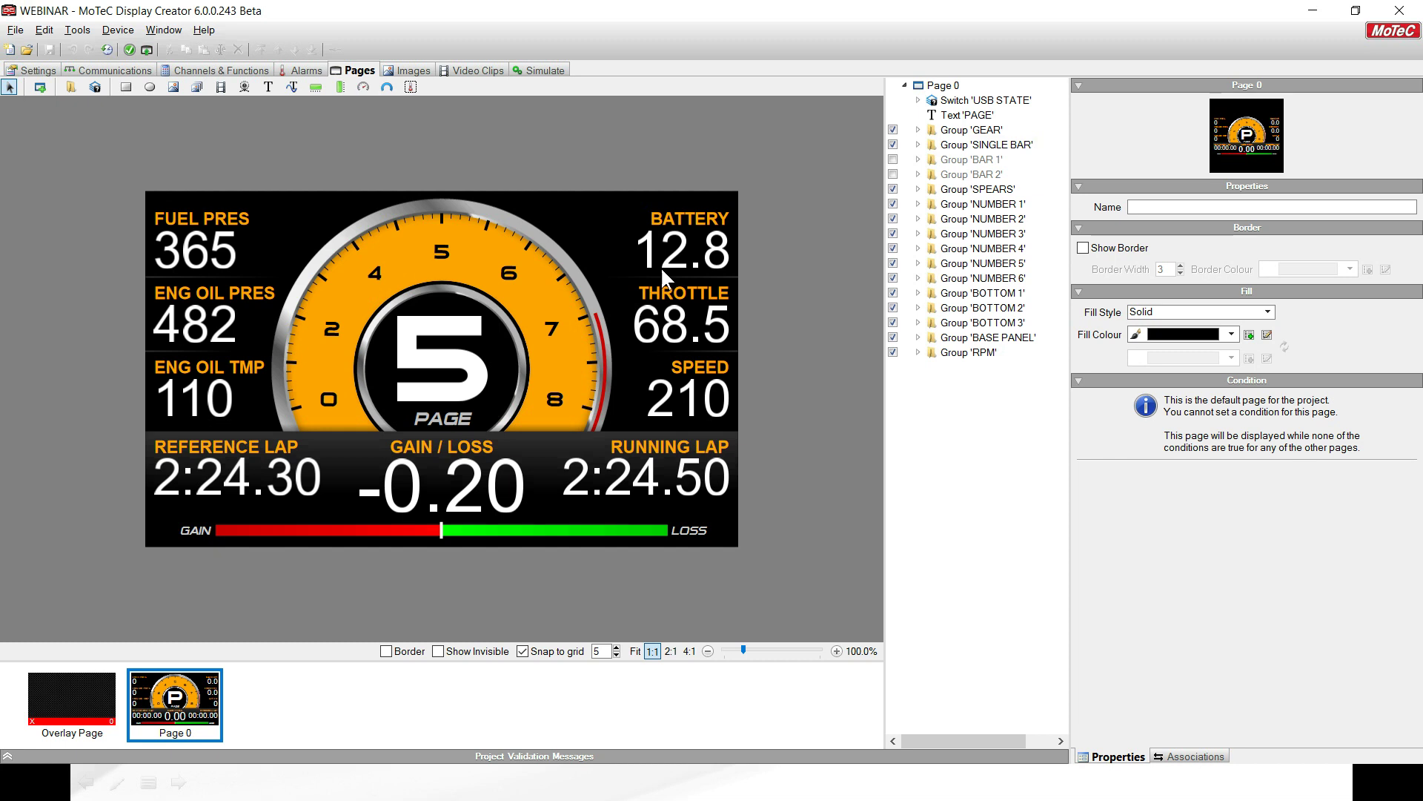
pyautogui.click(687, 218)
pyautogui.click(687, 218)
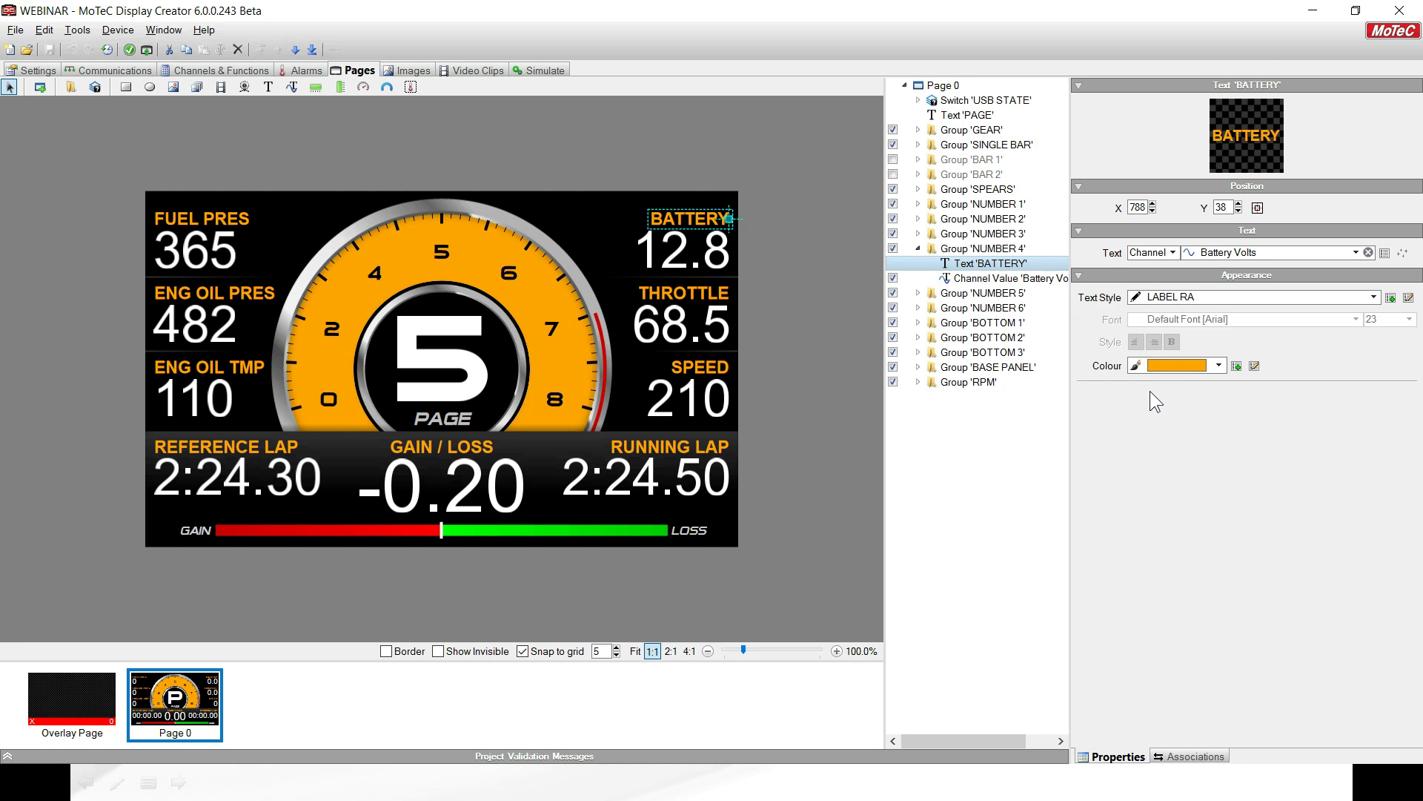
# Change the AA LABEL colour to purple (153, 50, 204)
pyautogui.click(1219, 365)
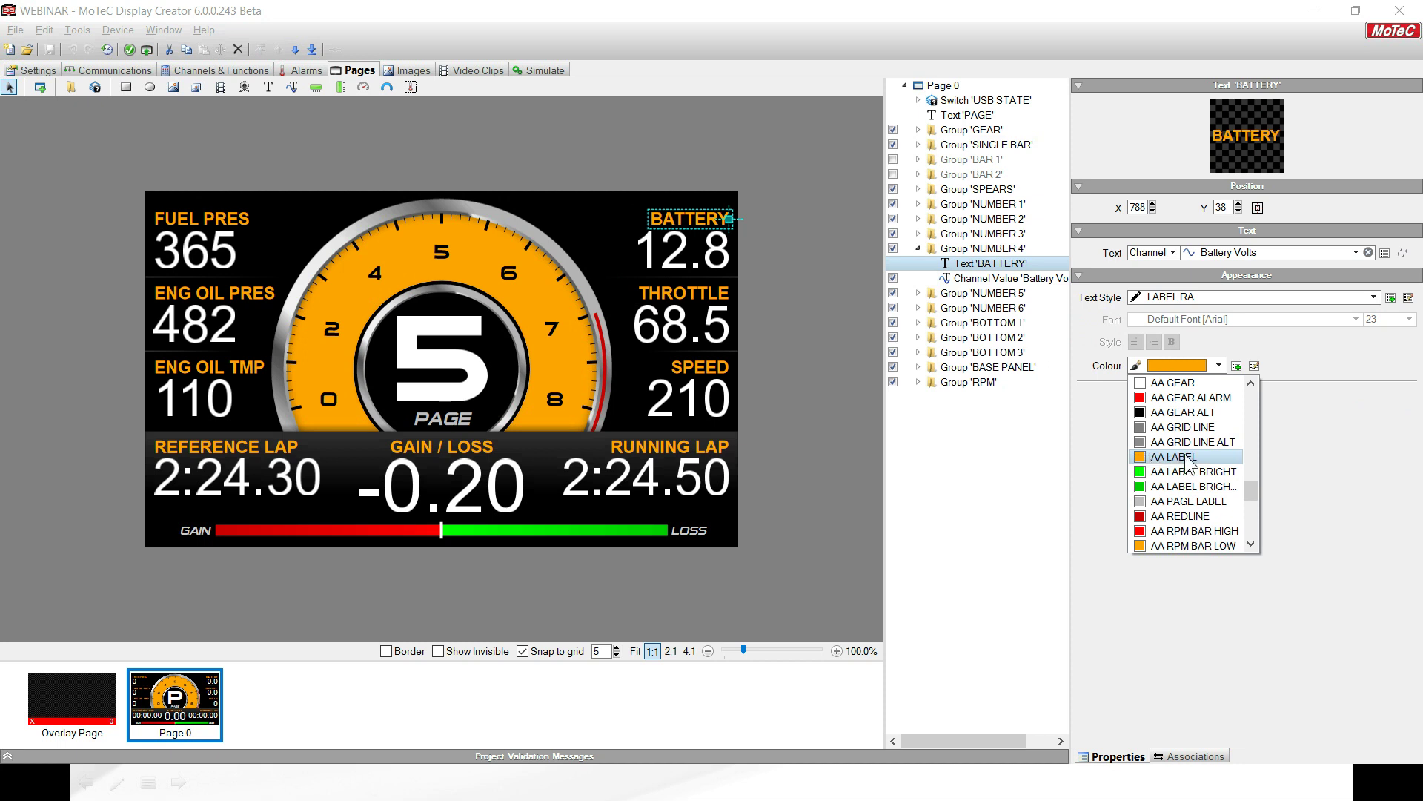
pyautogui.click(1255, 366)
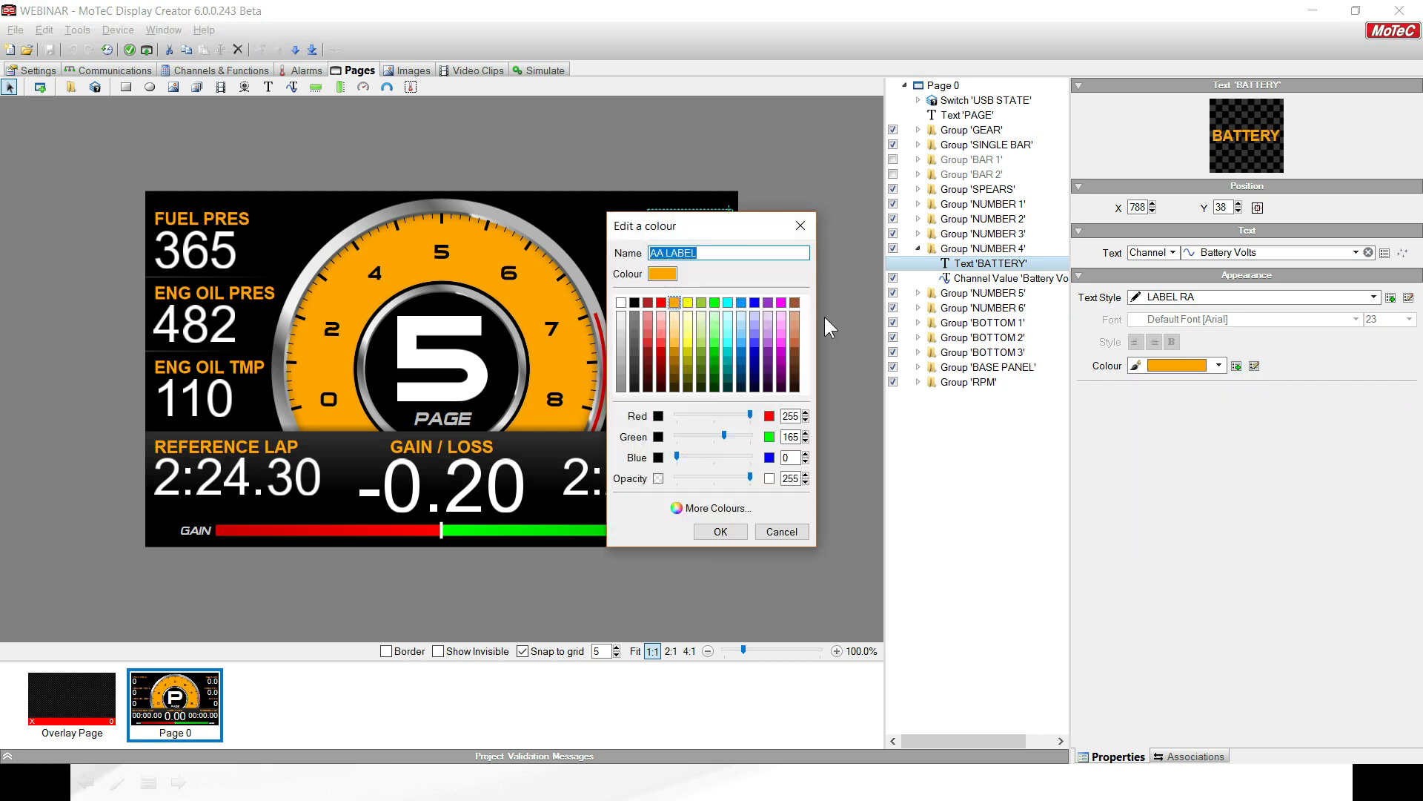
pyautogui.click(768, 302)
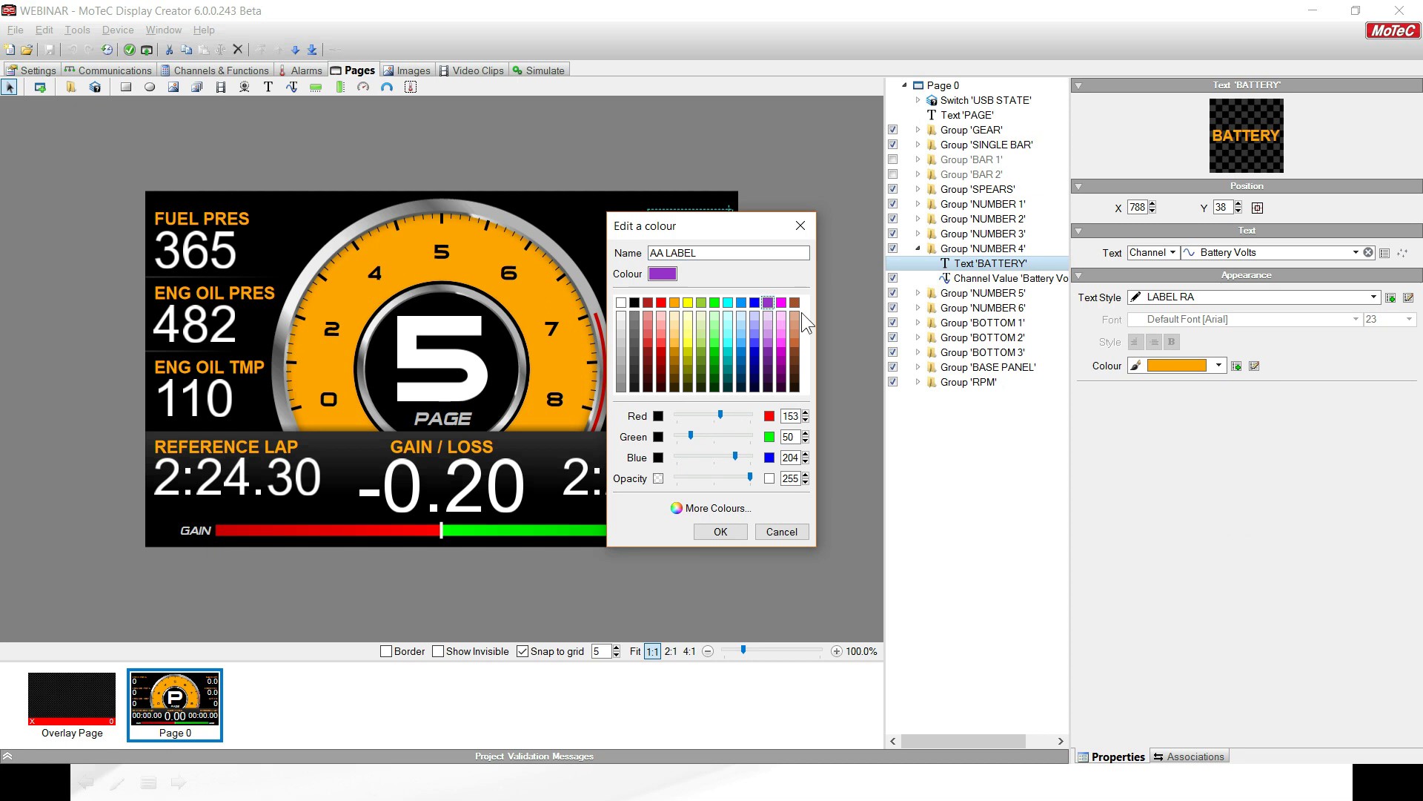
pyautogui.click(726, 531)
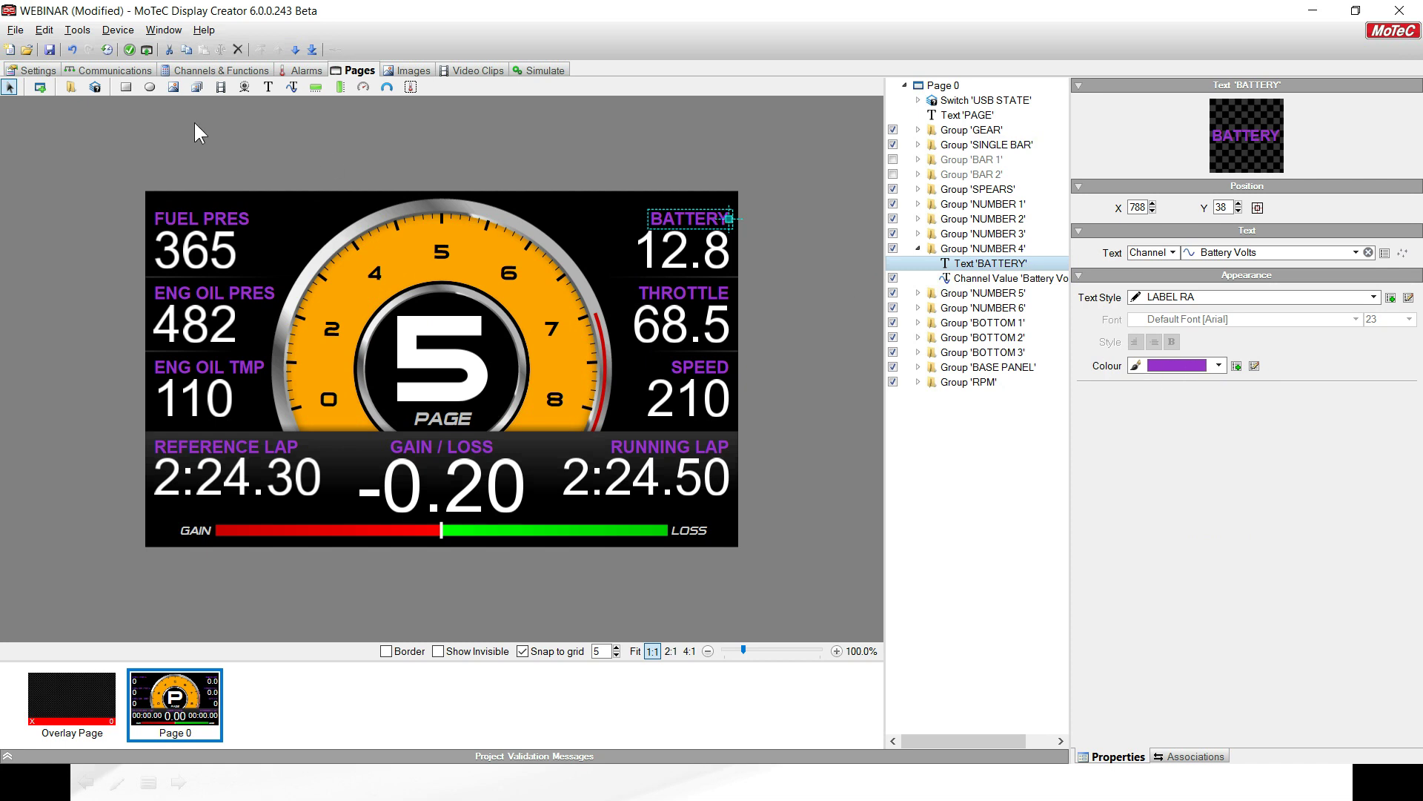
# Edit the AA LABEL colour in Settings to blue (5,148,255) and view Page 0's blue labels
pyautogui.click(28, 69)
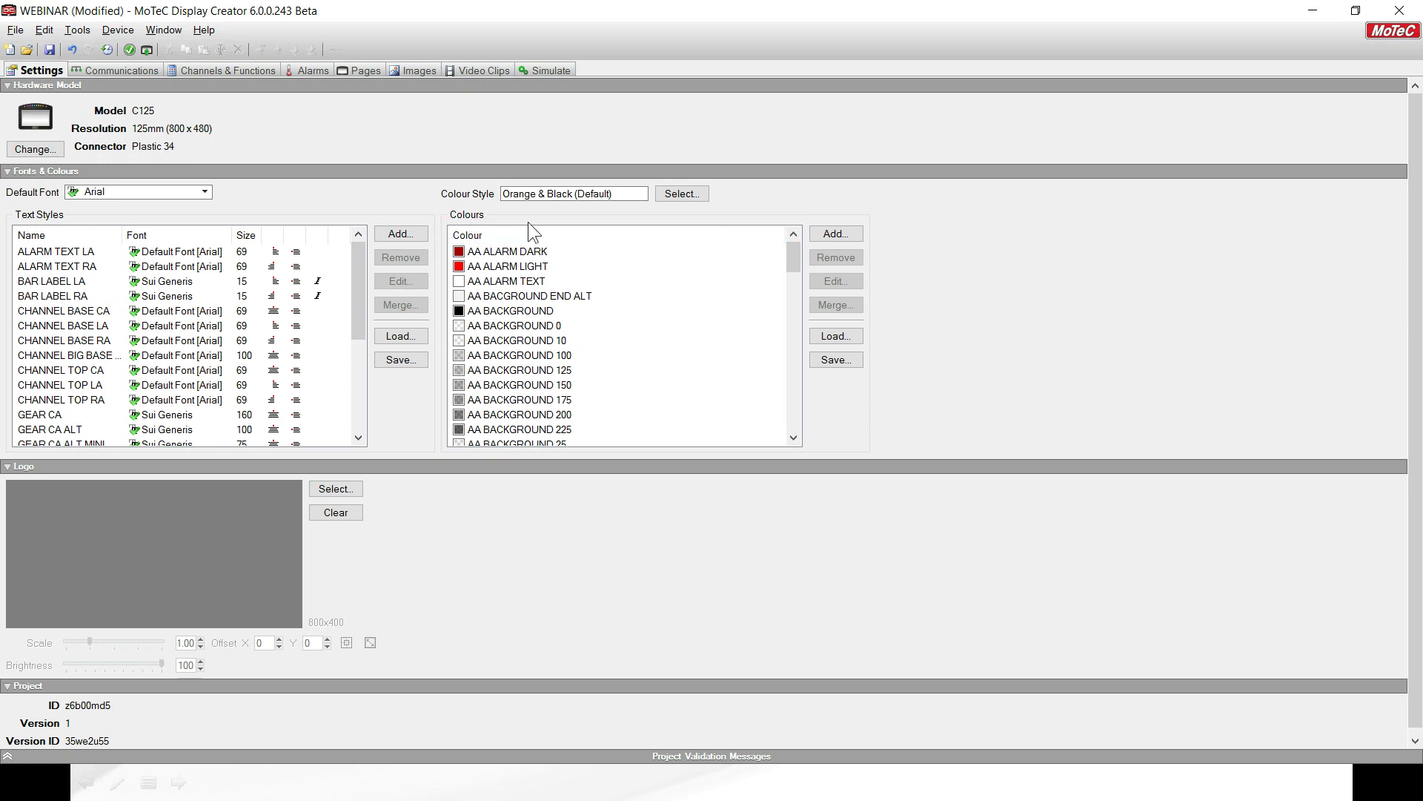
pyautogui.moveTo(793, 248); pyautogui.dragTo(802, 365)
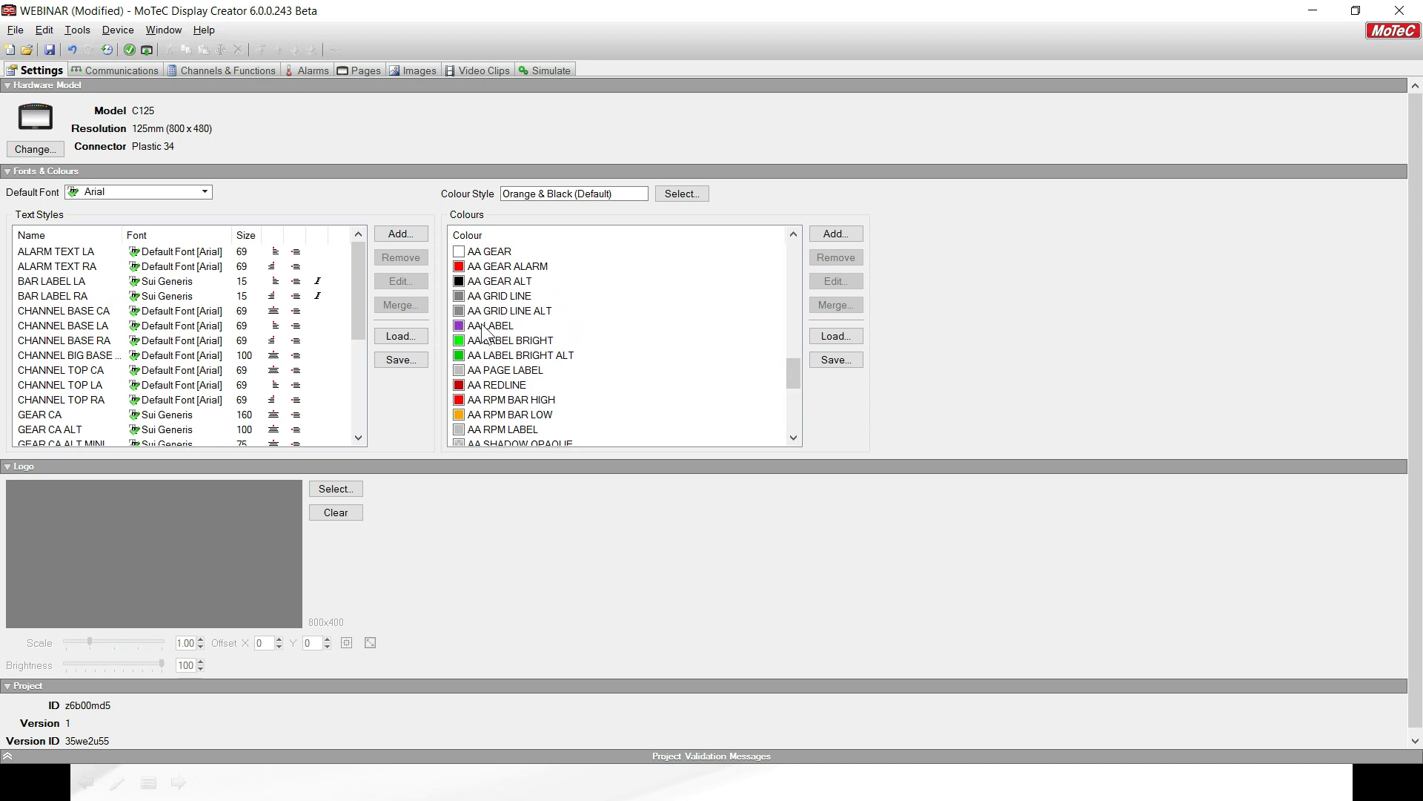
pyautogui.click(499, 331)
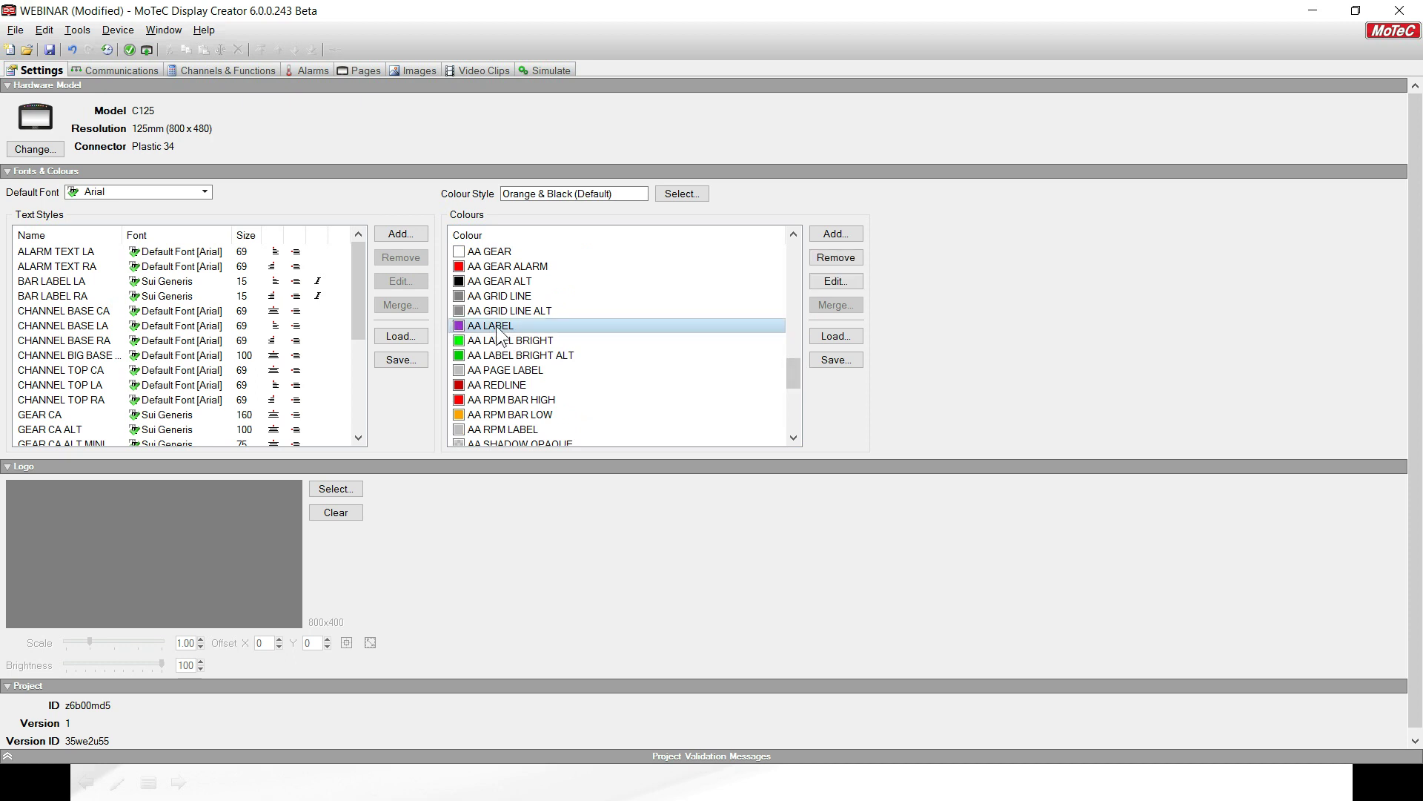
pyautogui.click(836, 286)
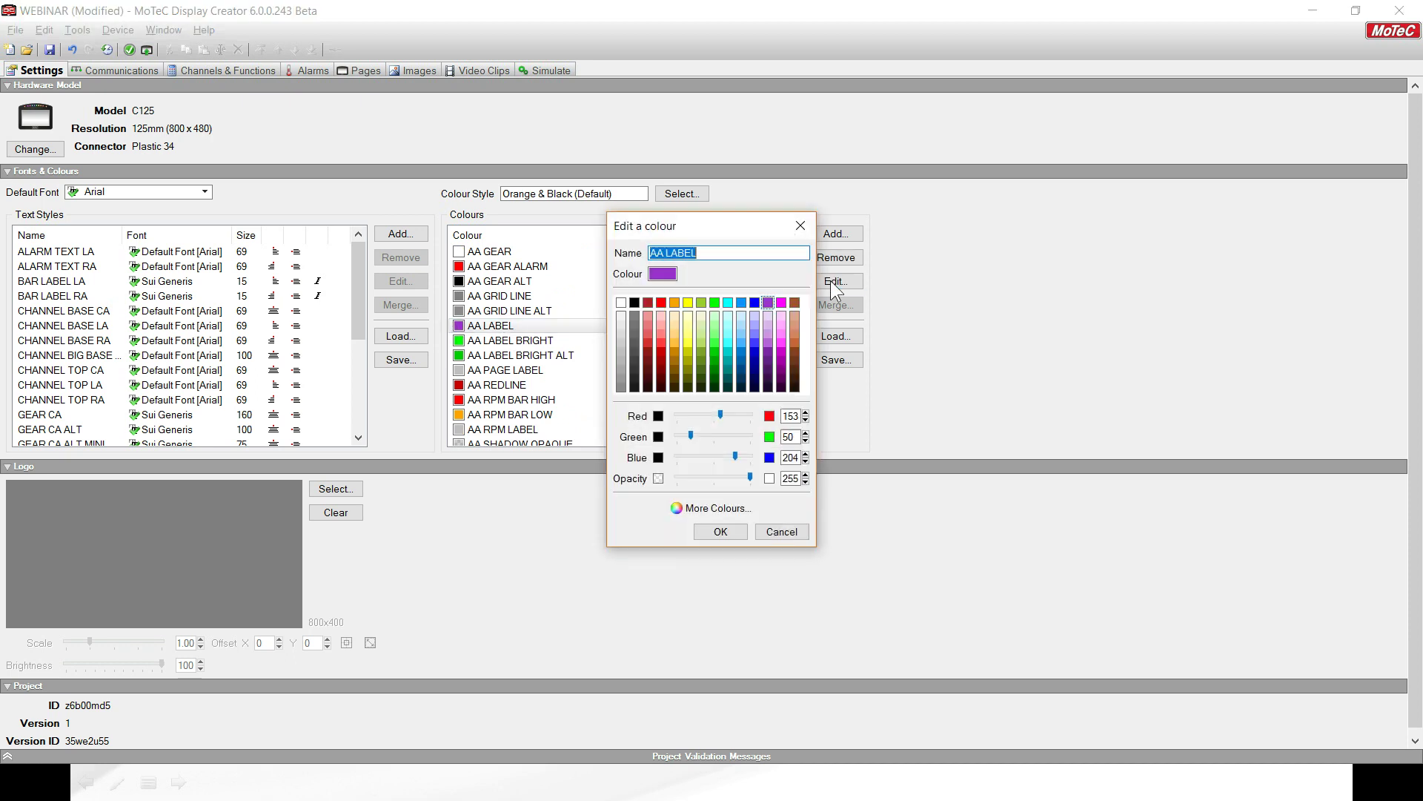
pyautogui.click(741, 302)
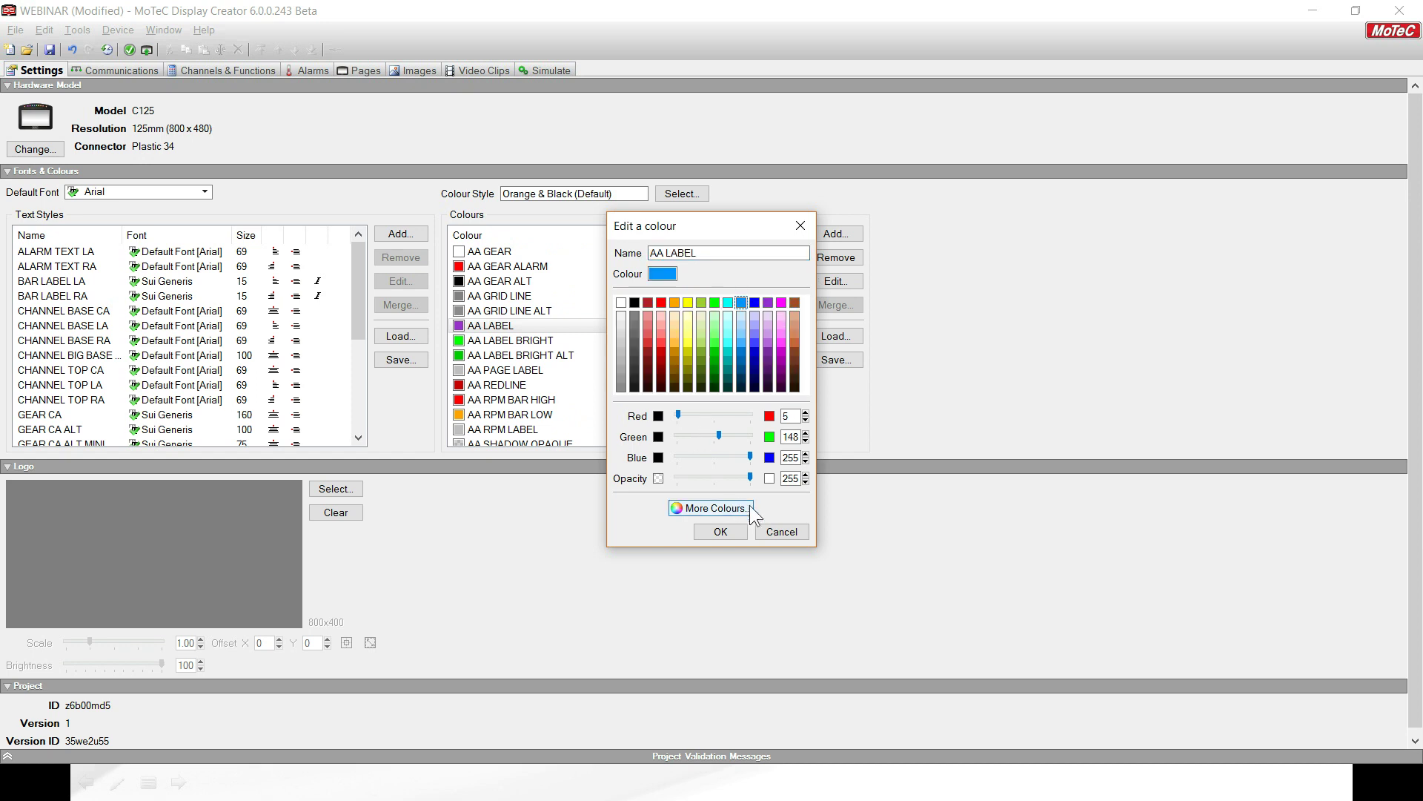
pyautogui.click(720, 531)
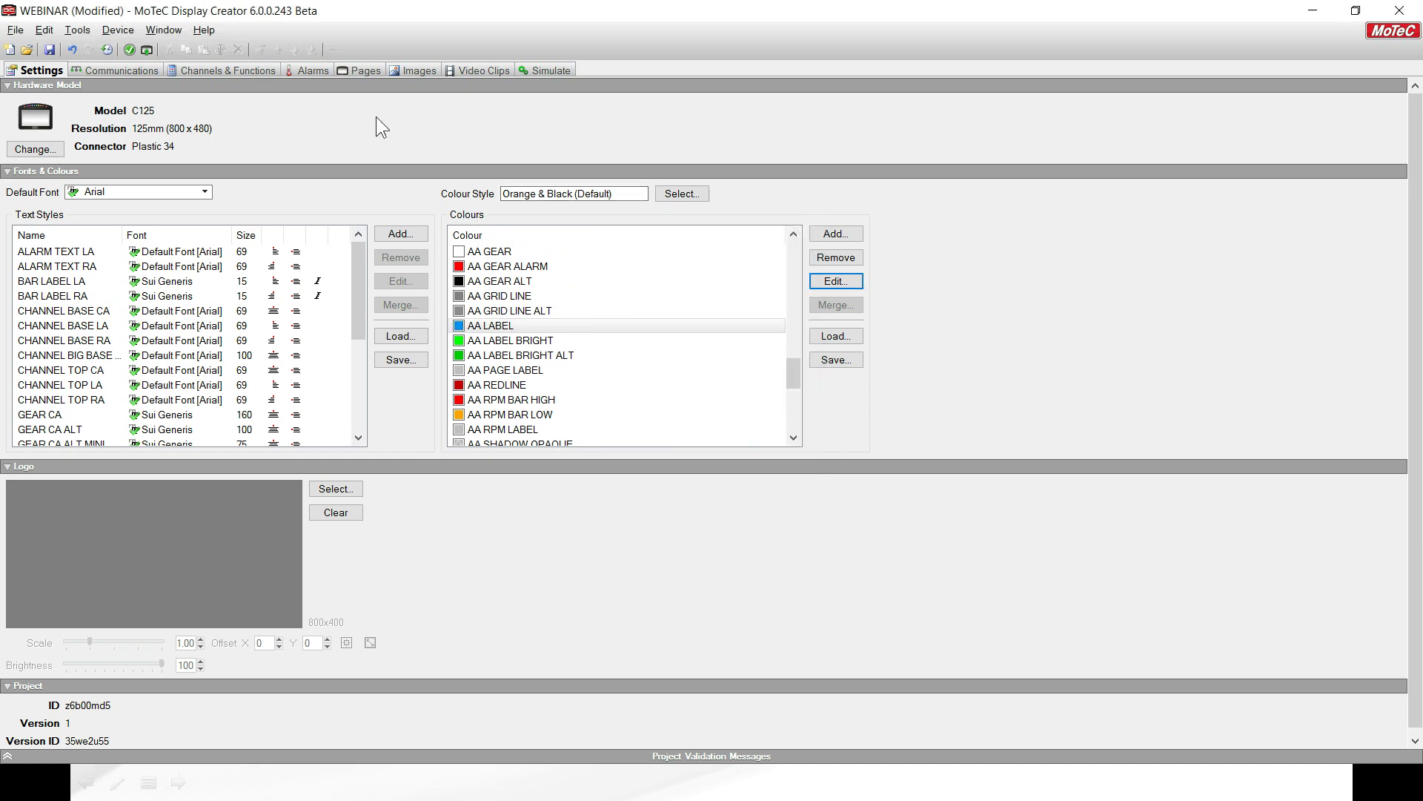
pyautogui.click(368, 70)
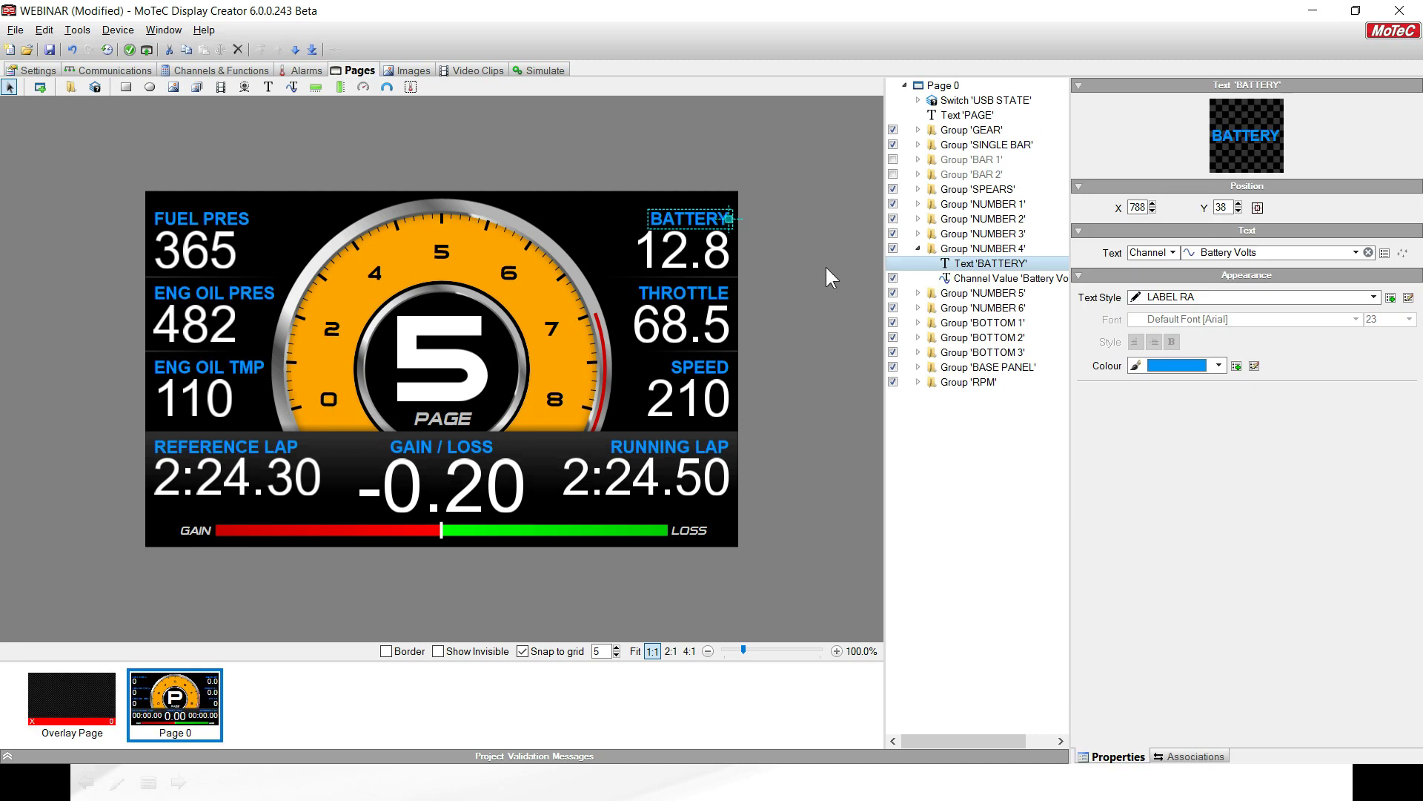
# Apply the Blue & White colour style, giving Page 0 white panels and a blue tacho gauge
pyautogui.click(38, 70)
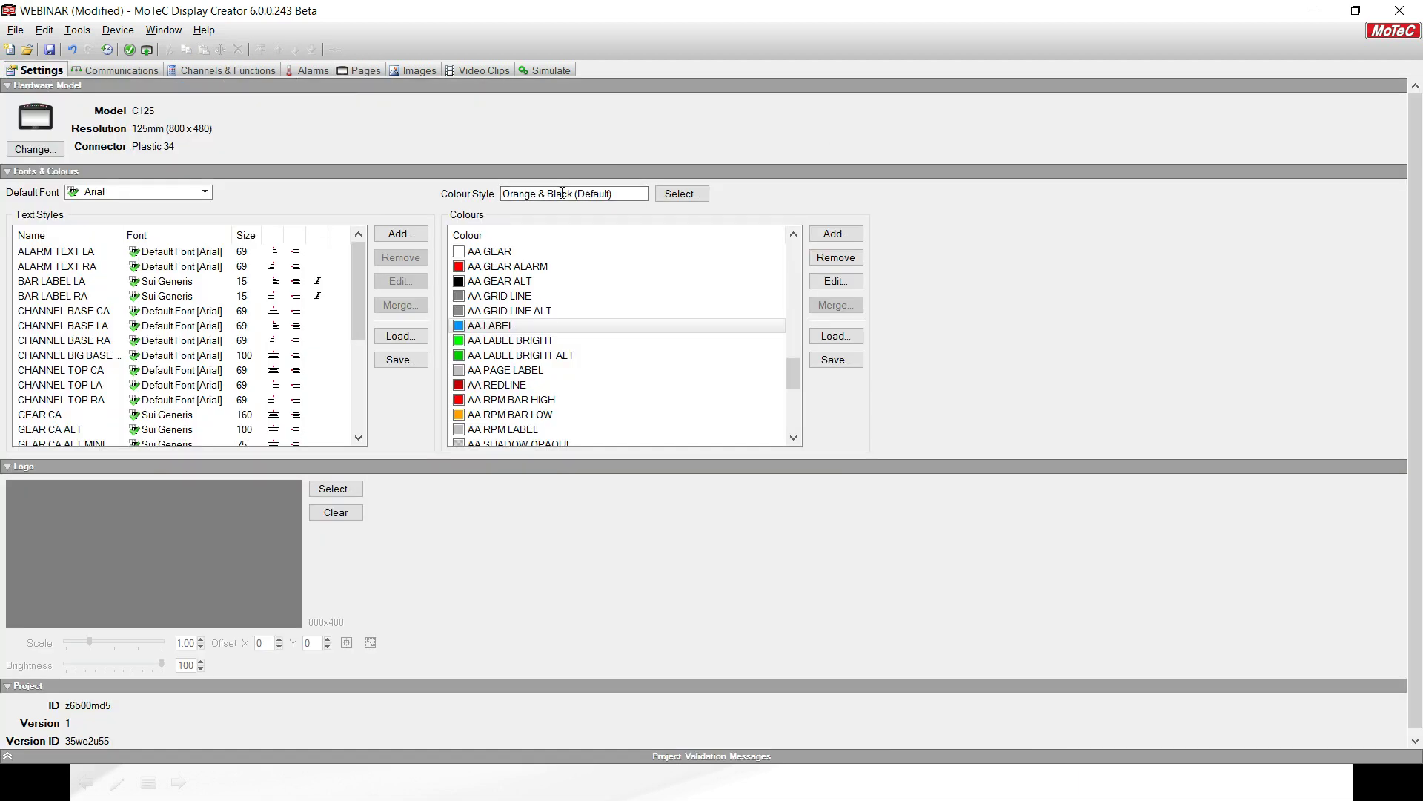
pyautogui.click(671, 197)
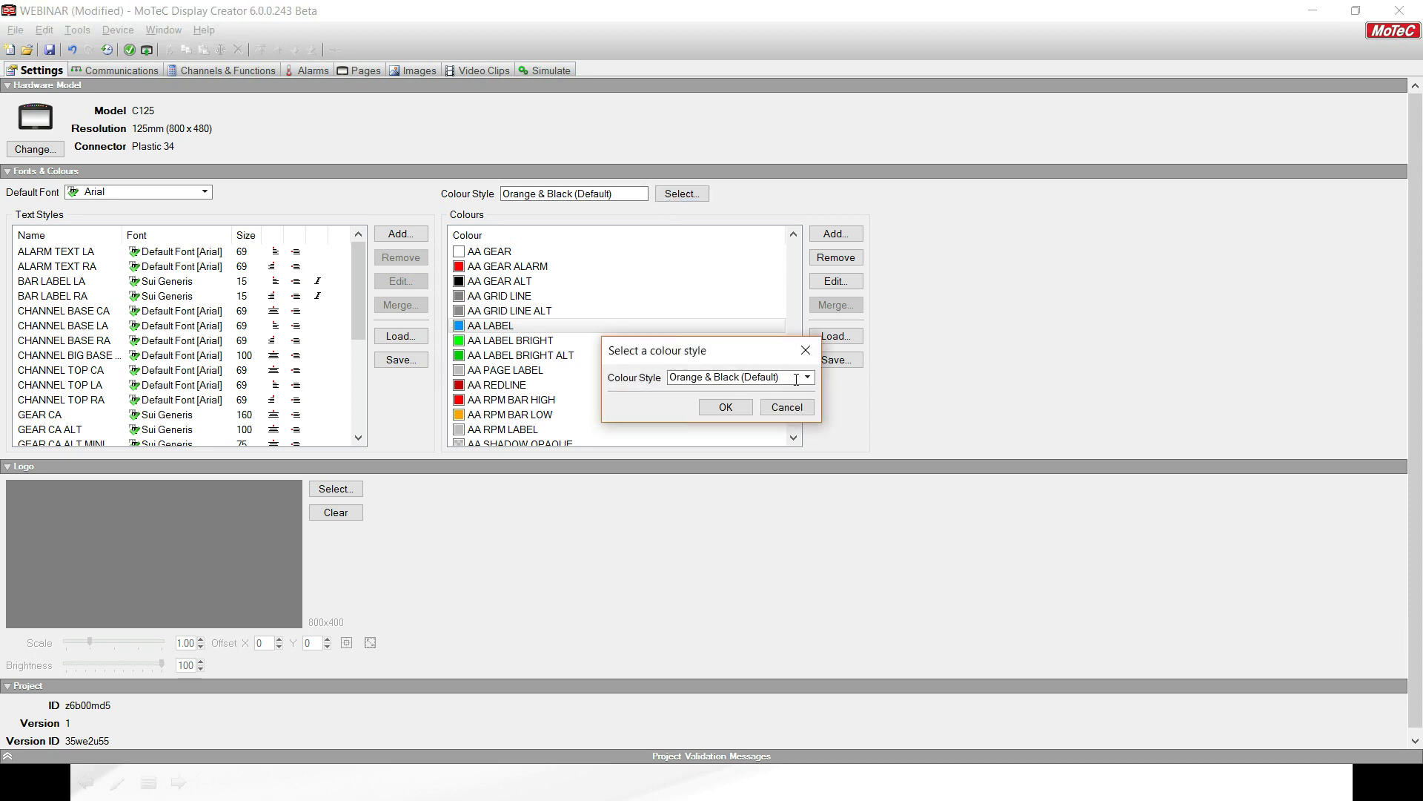
pyautogui.click(808, 377)
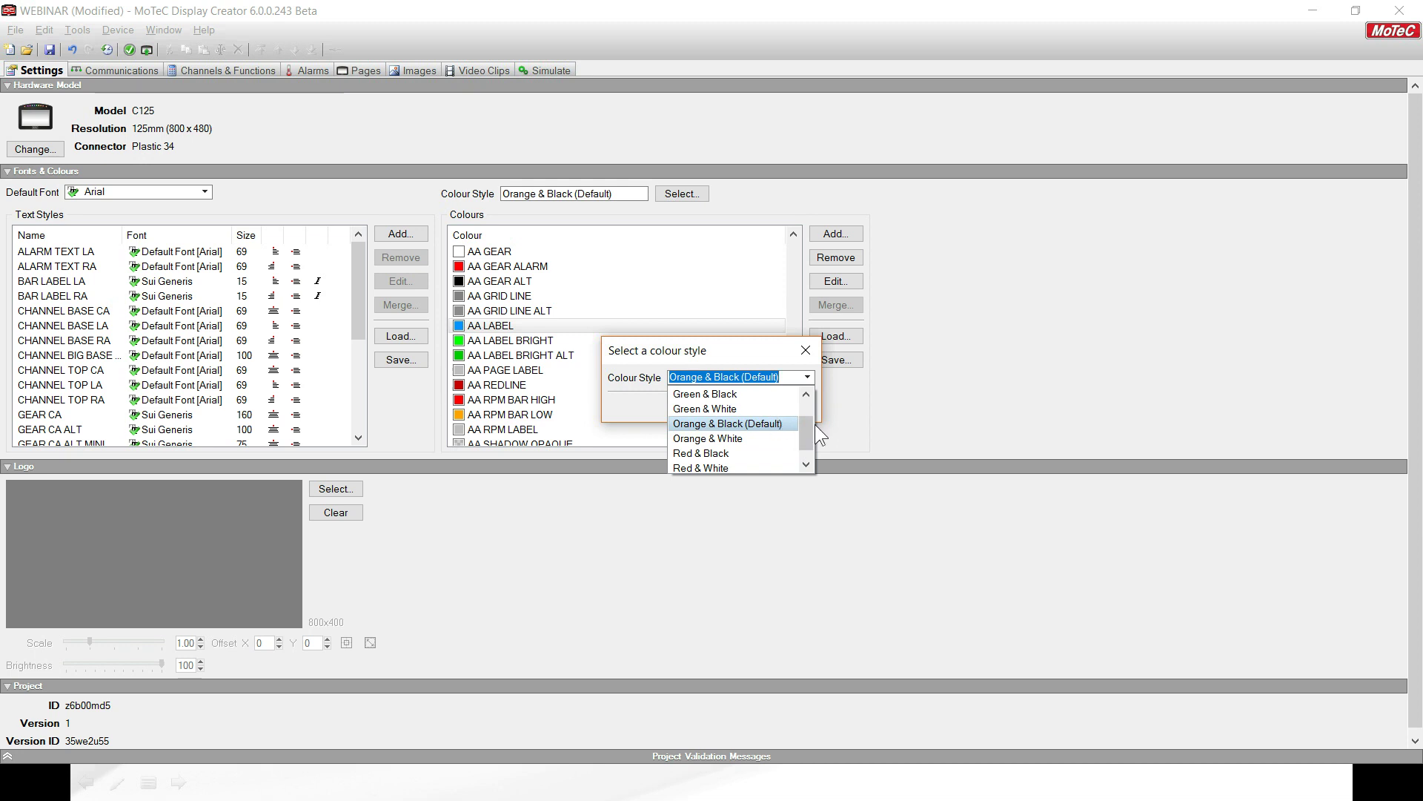
pyautogui.moveTo(809, 428); pyautogui.dragTo(805, 408)
pyautogui.click(740, 409)
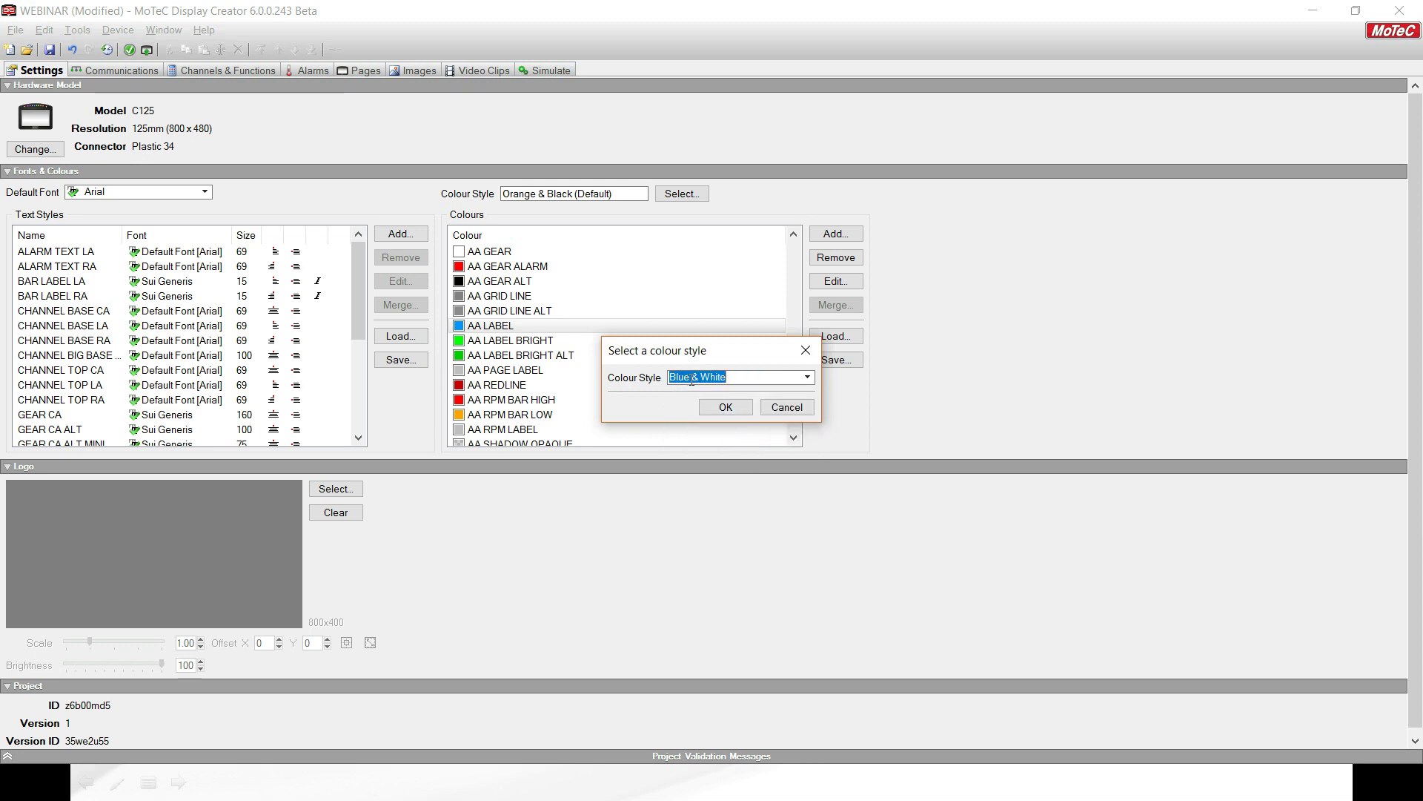
pyautogui.click(725, 407)
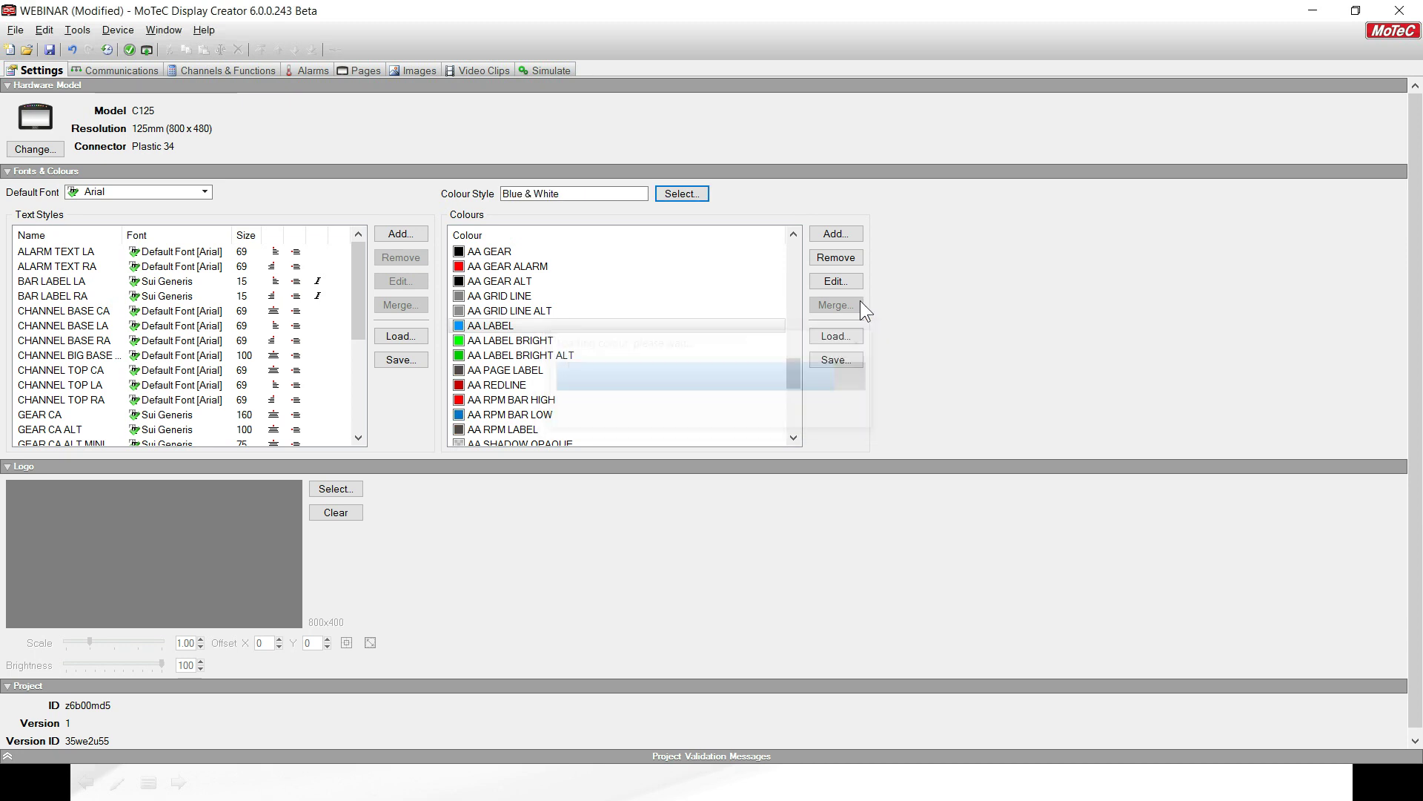
pyautogui.click(366, 72)
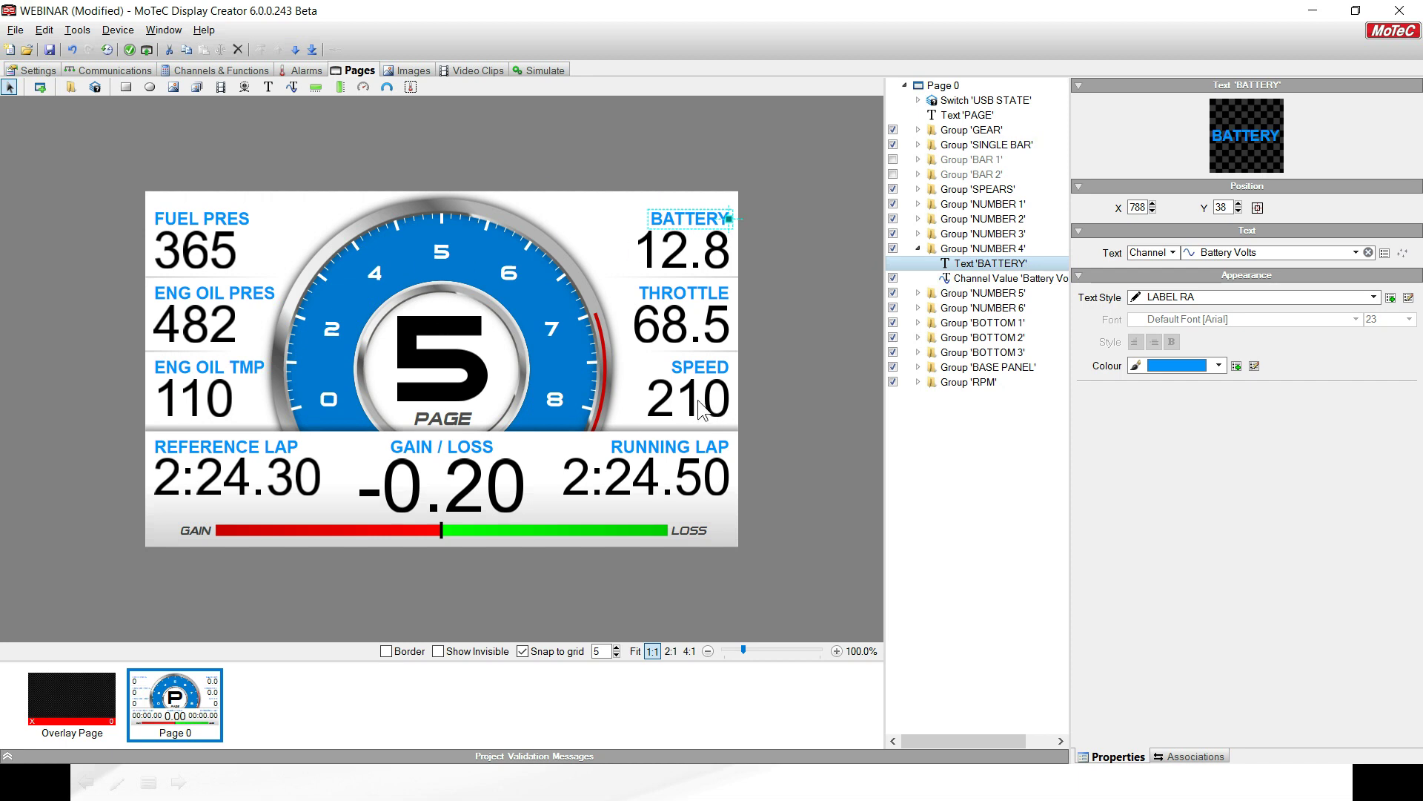
# Switch the colour style to Red & Black and check Page 0's red labels on black
pyautogui.click(24, 71)
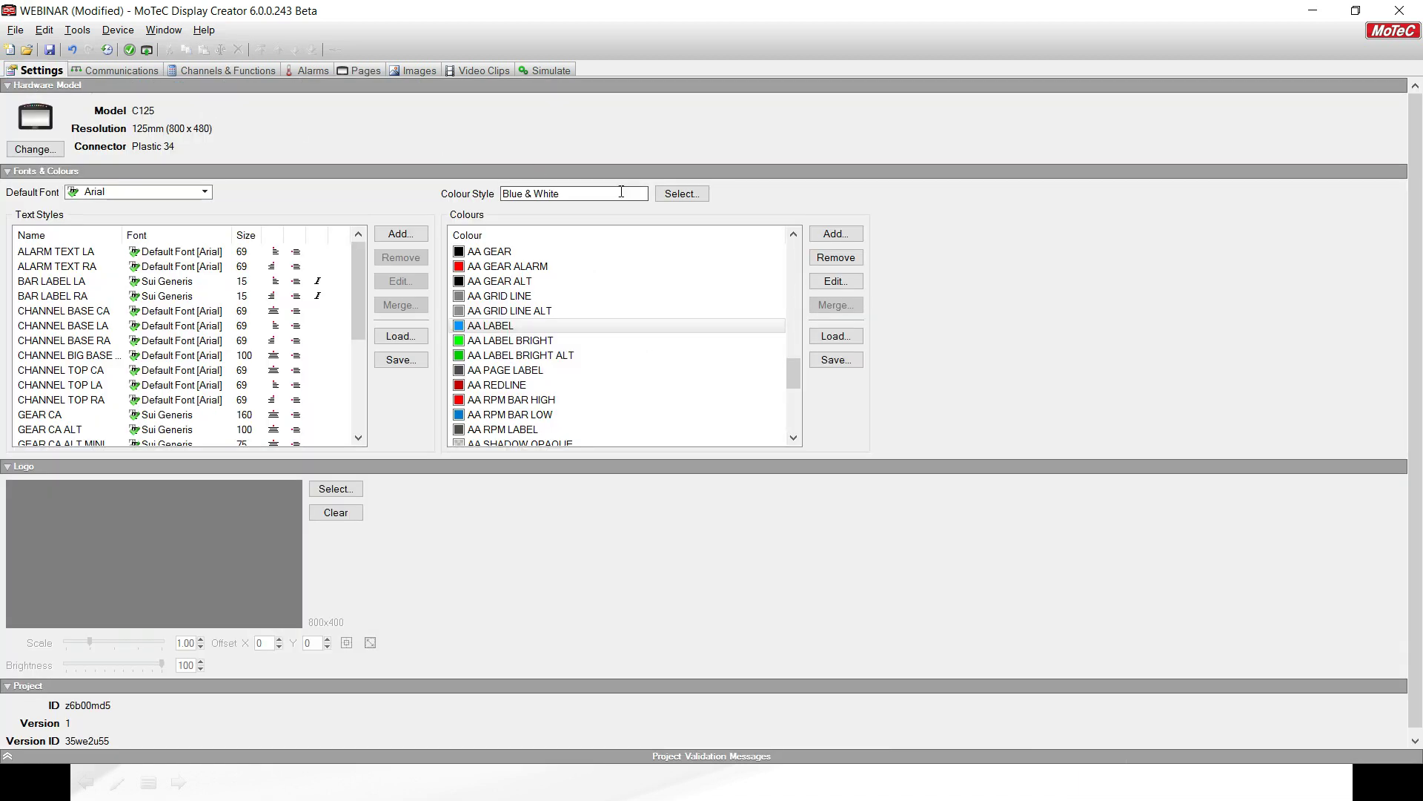
pyautogui.click(680, 195)
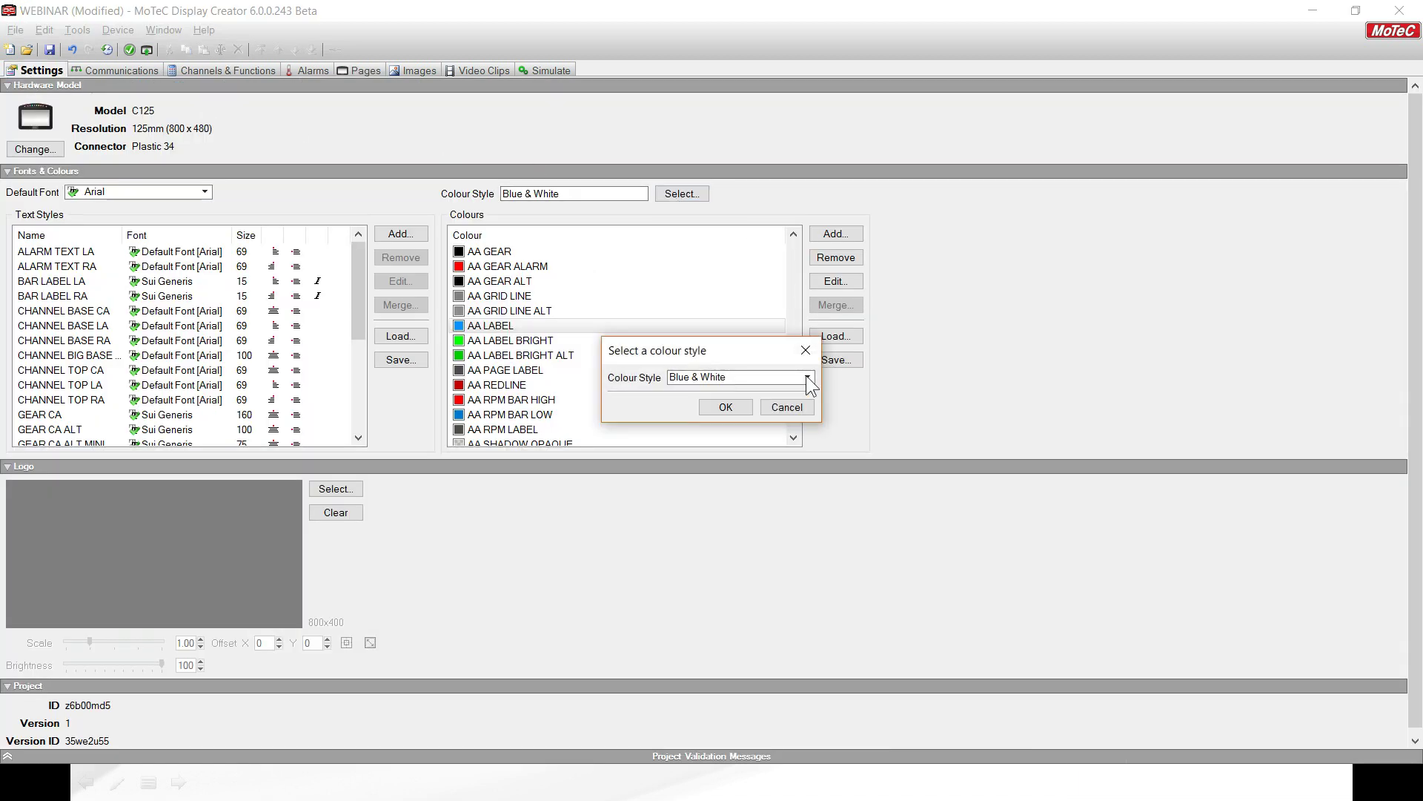
pyautogui.click(809, 377)
pyautogui.moveTo(814, 405); pyautogui.dragTo(812, 439)
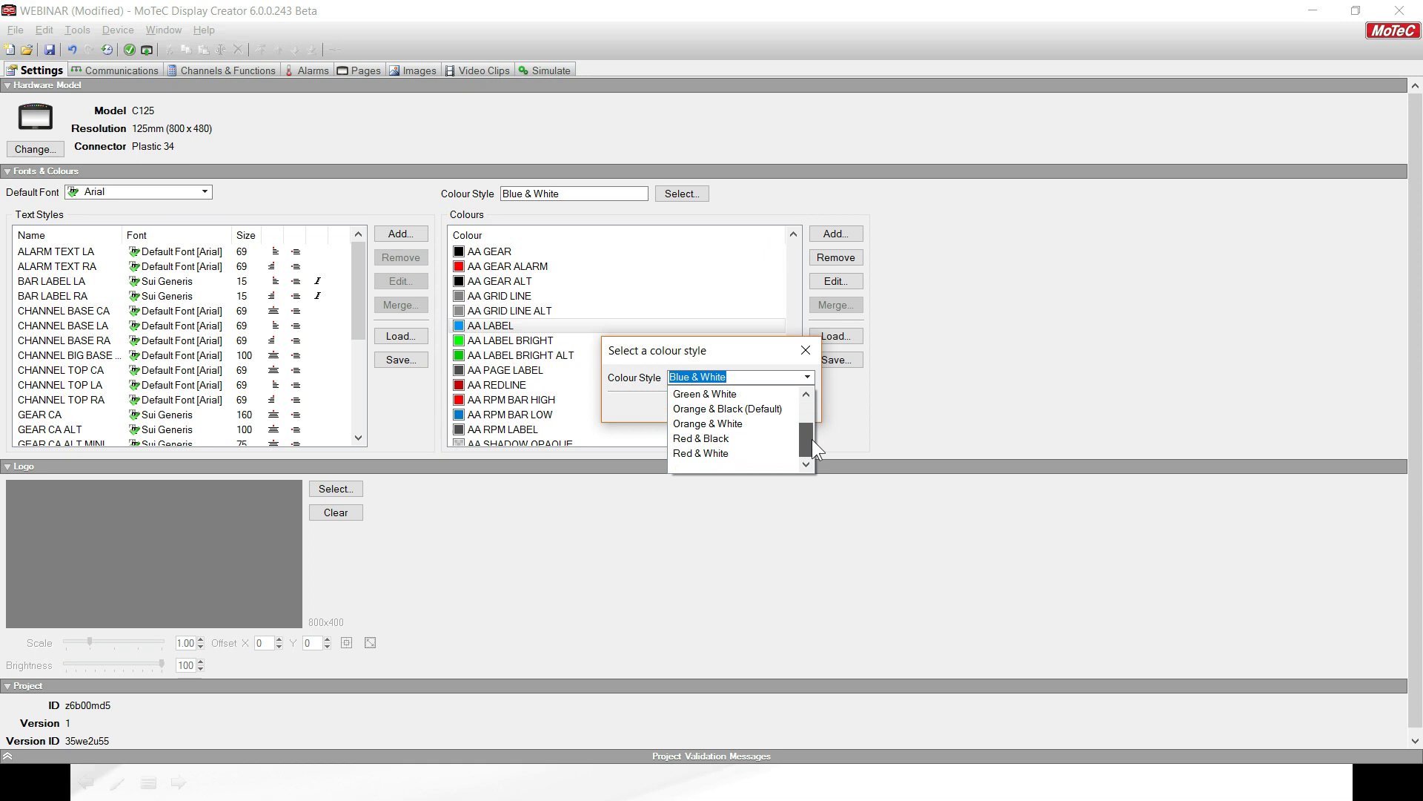
pyautogui.click(712, 439)
pyautogui.click(727, 406)
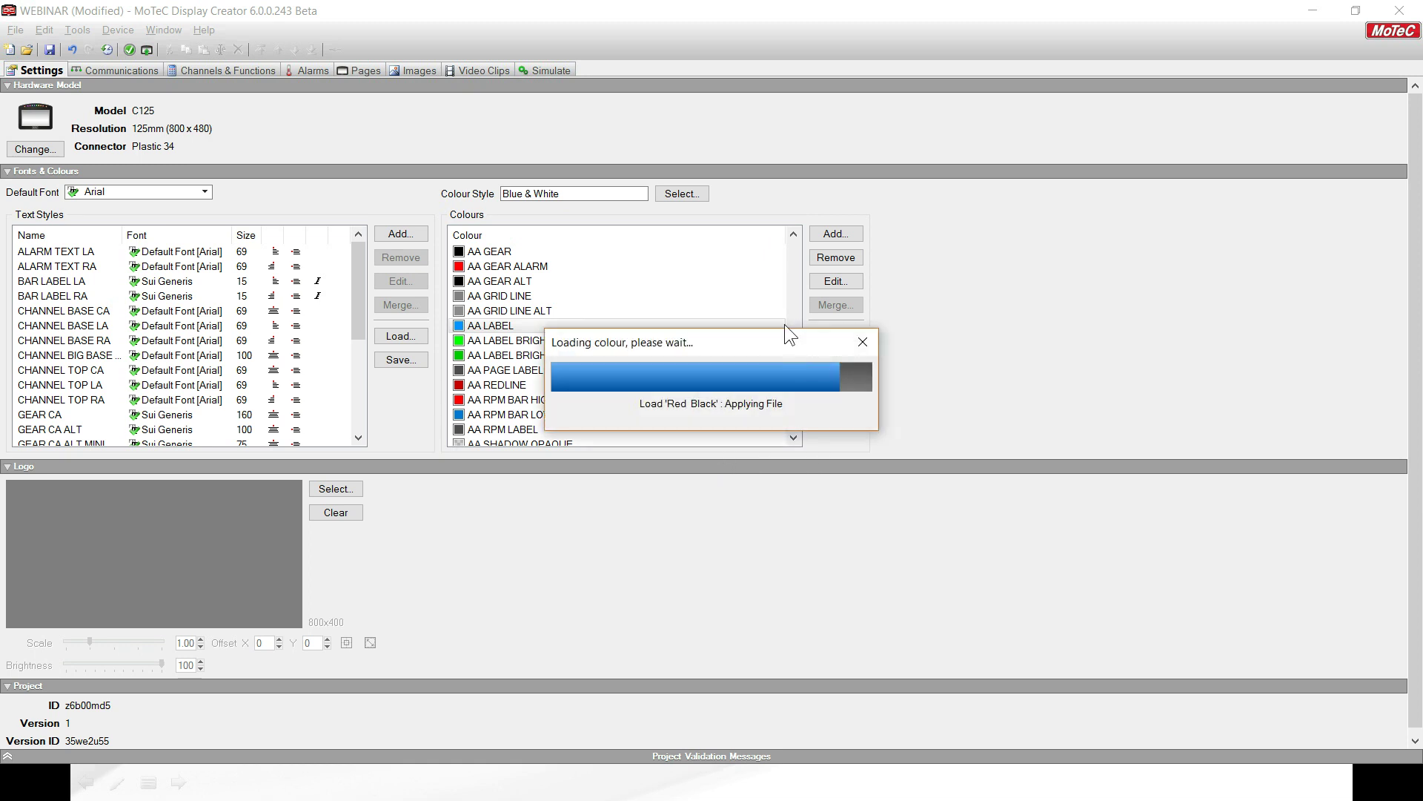
pyautogui.click(356, 71)
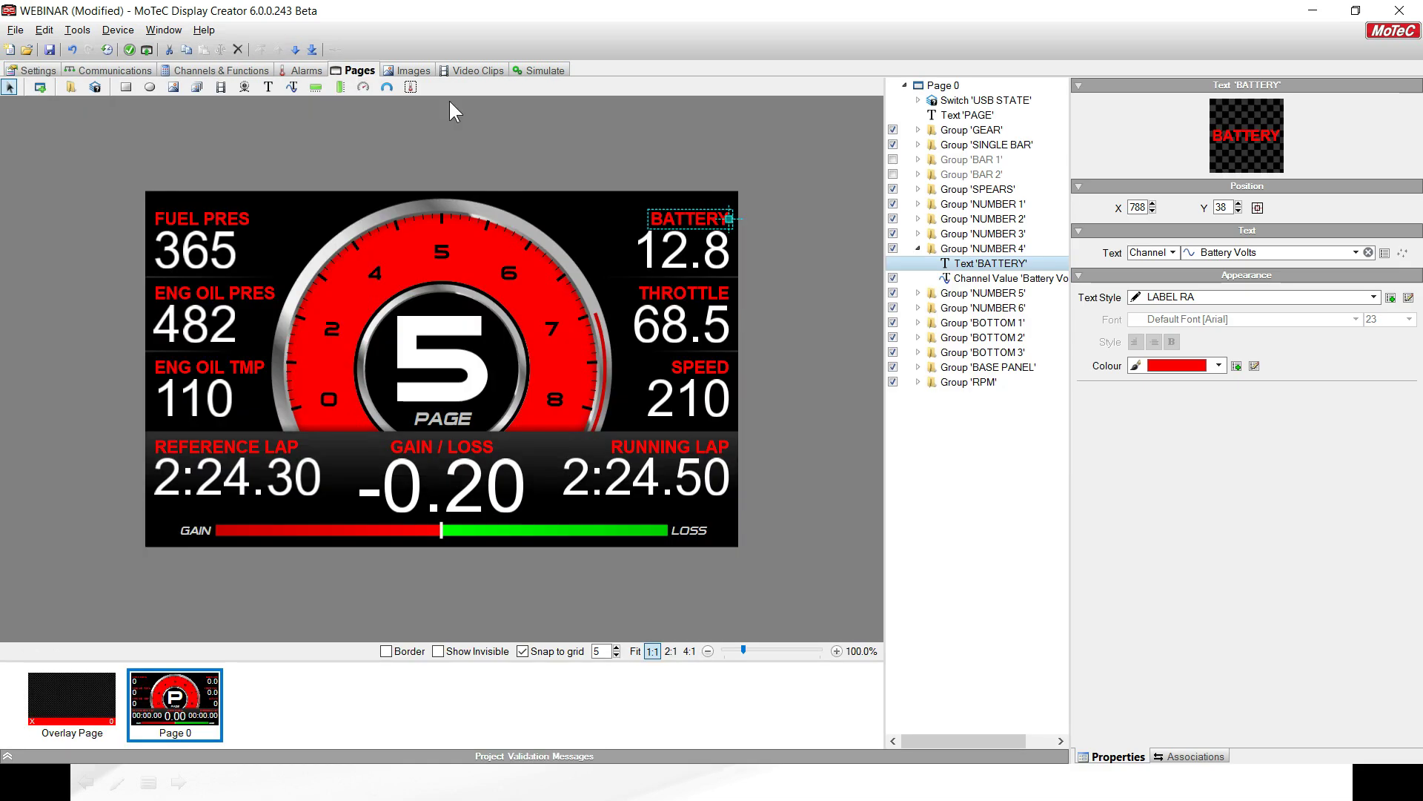
pyautogui.click(791, 146)
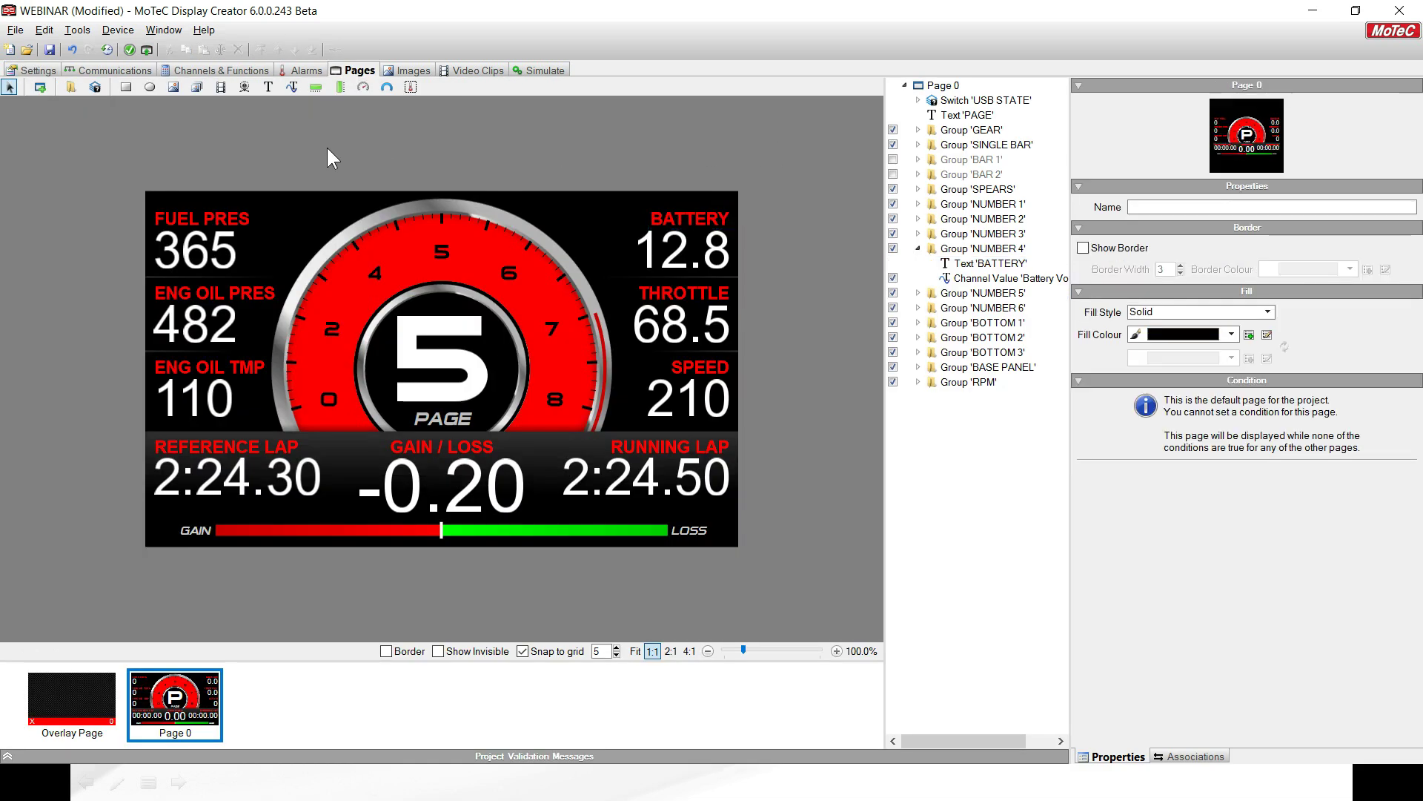
# Set the default font to Comic Sans MS and view Page 0's text in it
pyautogui.click(28, 70)
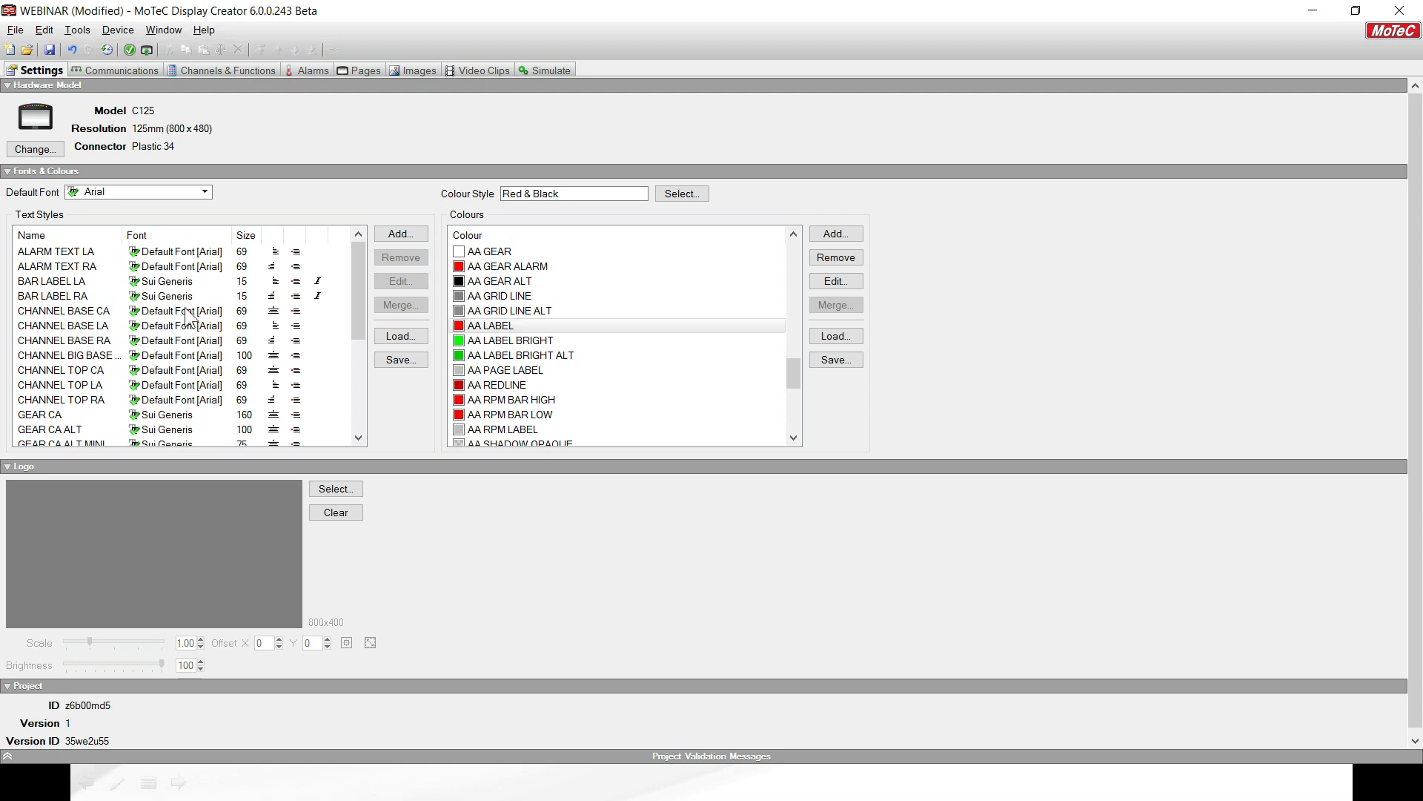
pyautogui.click(204, 193)
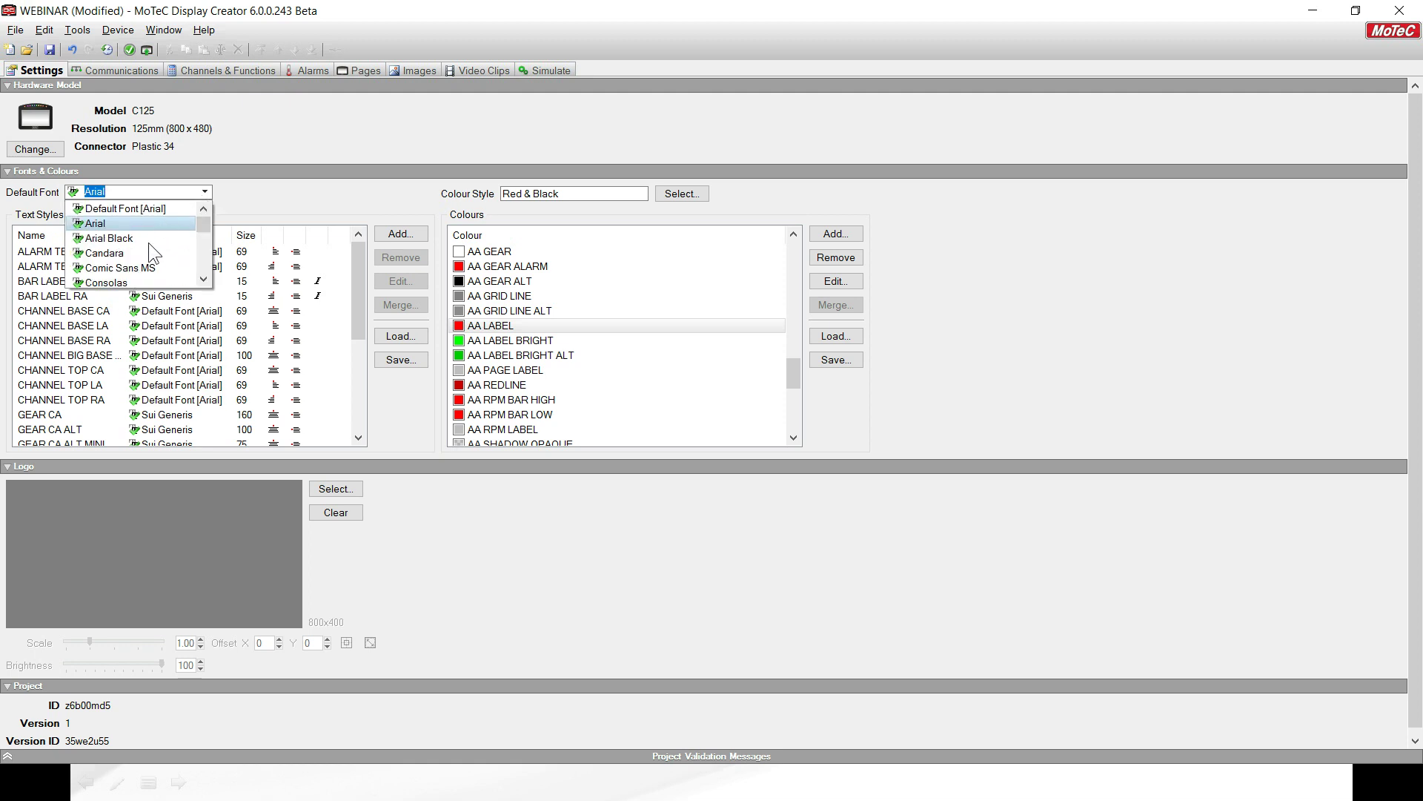
pyautogui.click(144, 271)
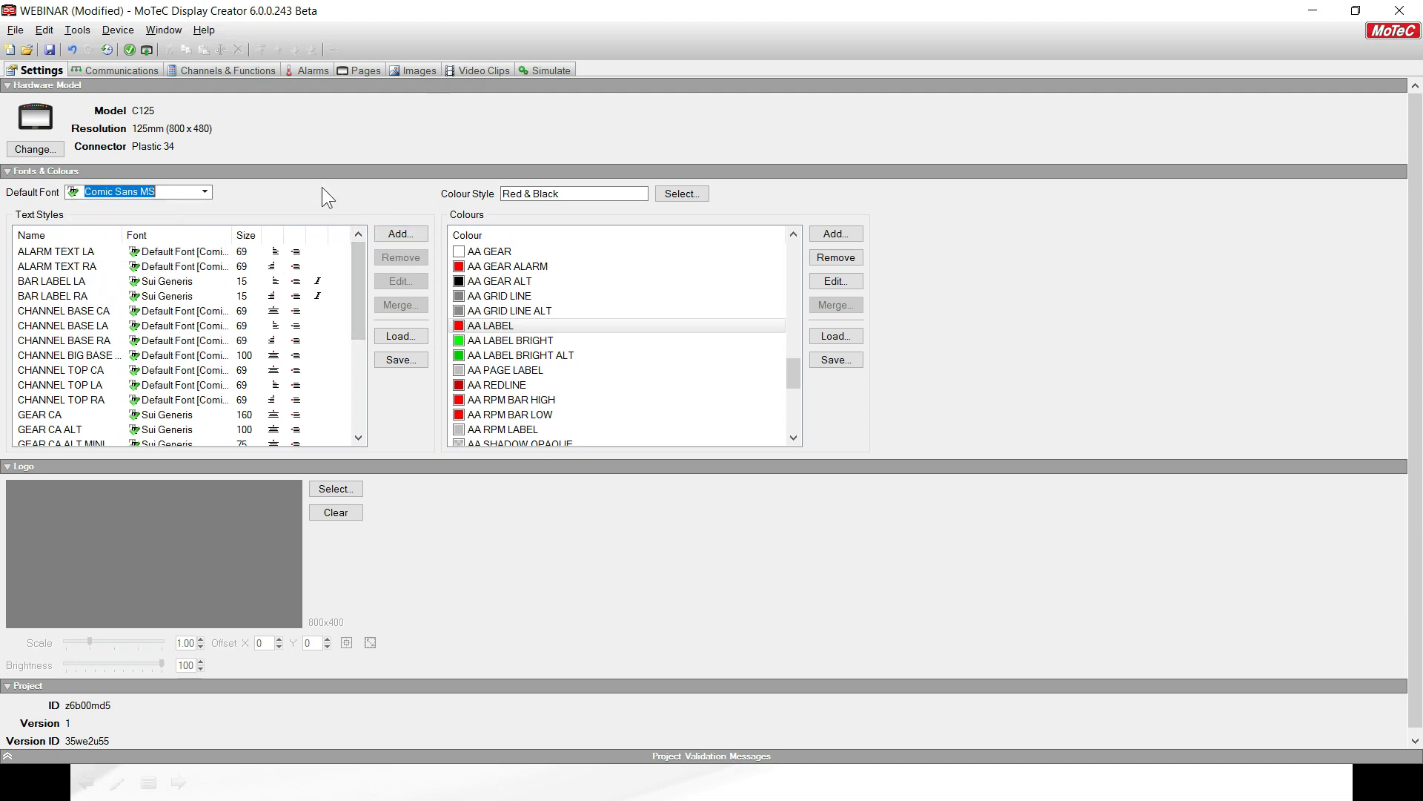
pyautogui.click(359, 70)
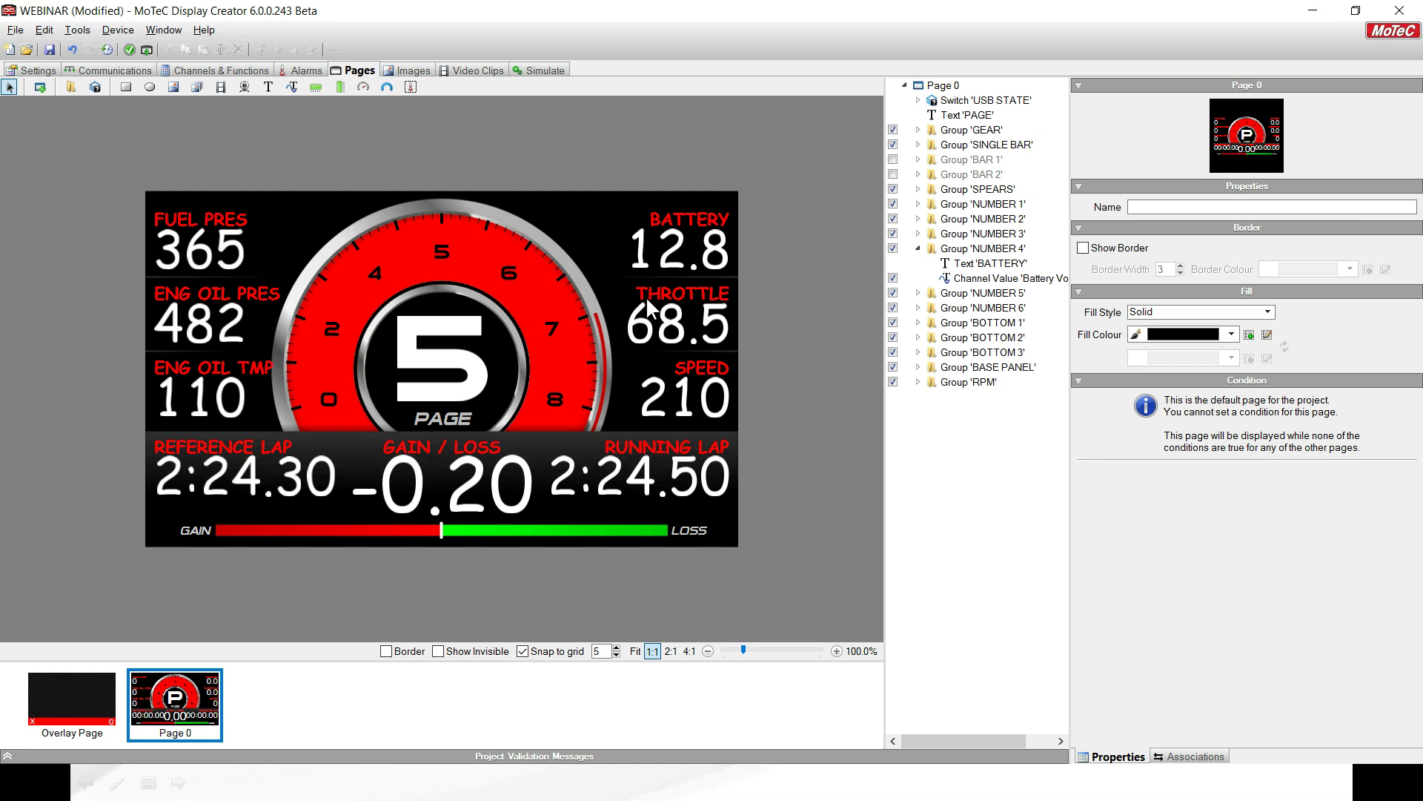
# Restore Arial as the default font and view Page 0's labels in Arial
pyautogui.click(42, 70)
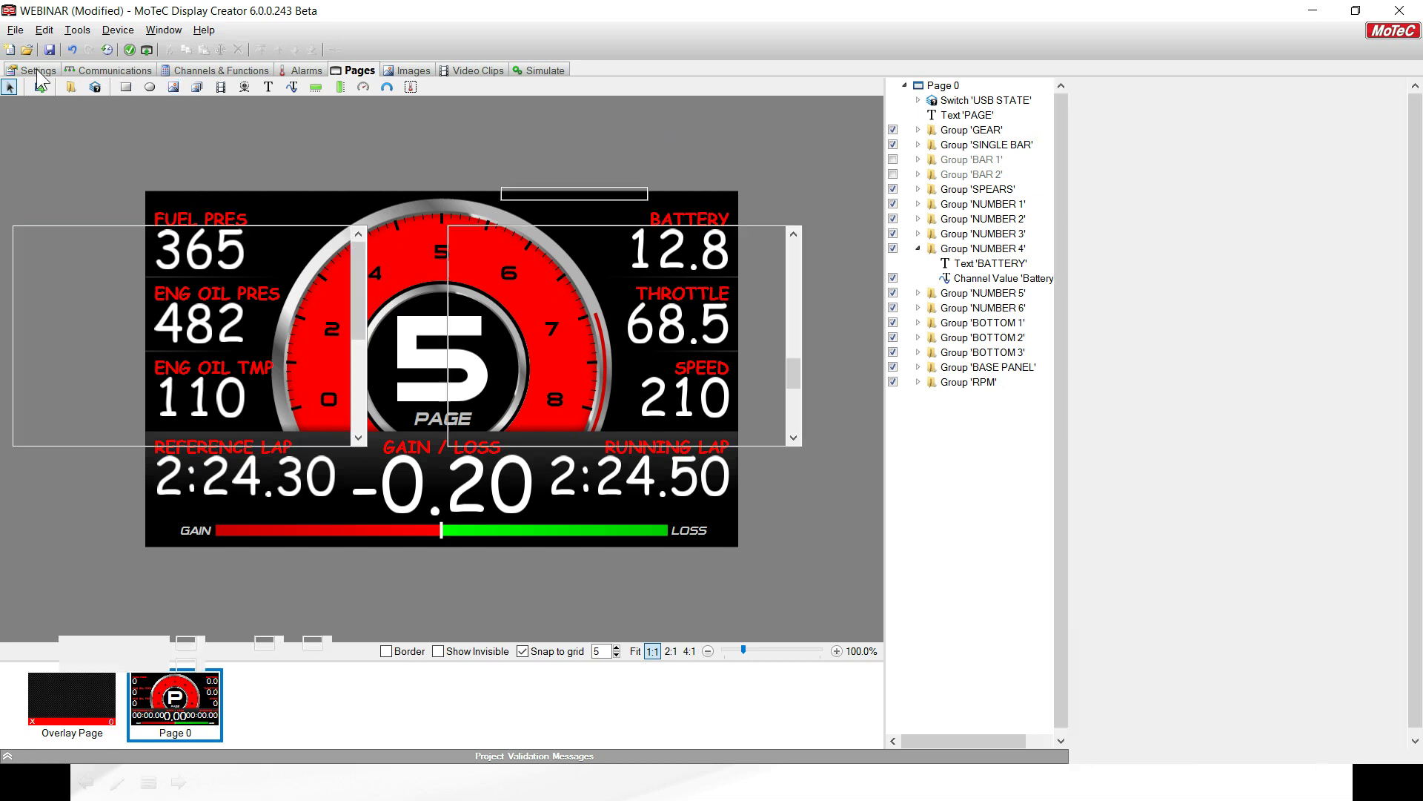
pyautogui.click(204, 195)
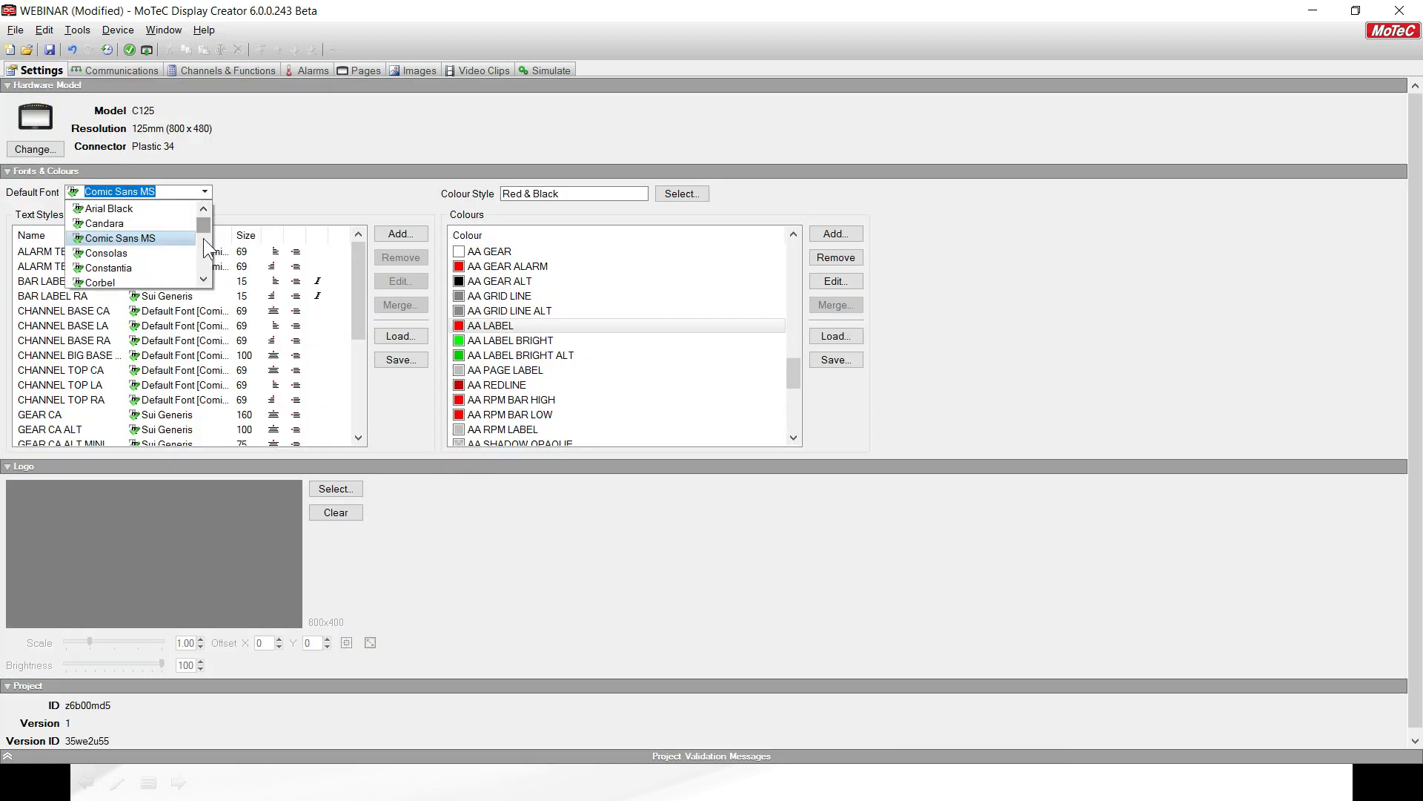
pyautogui.scroll(1, 205, 215)
pyautogui.click(111, 223)
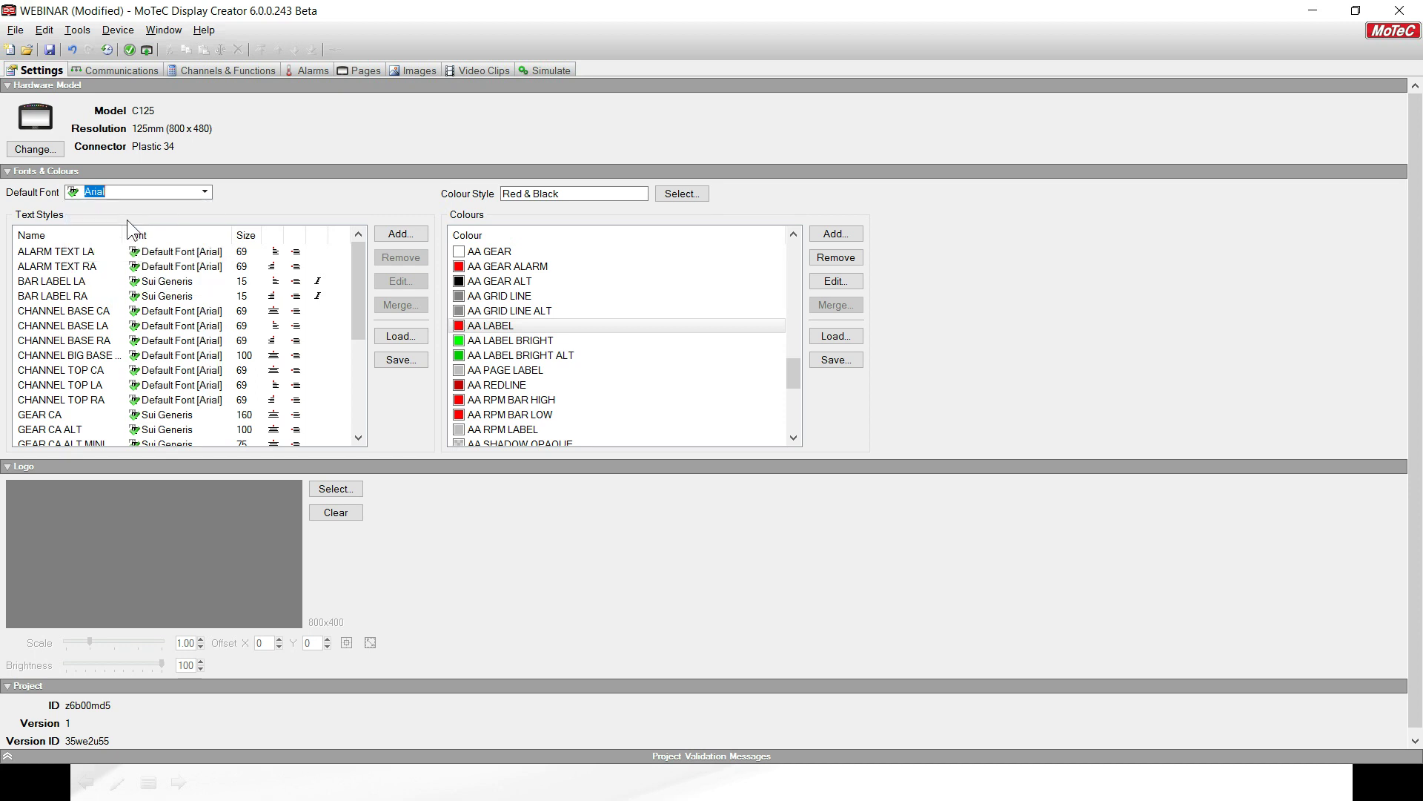
pyautogui.click(360, 72)
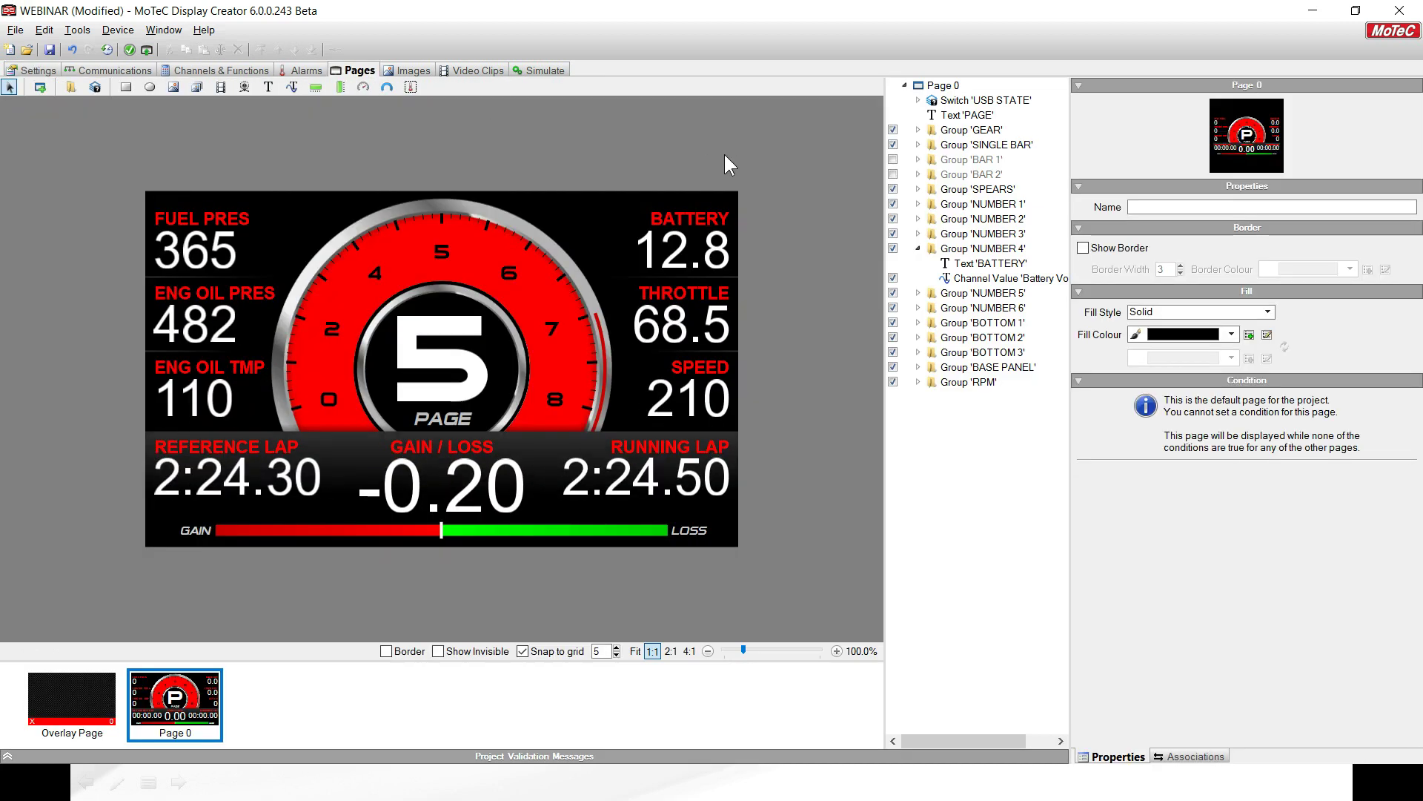